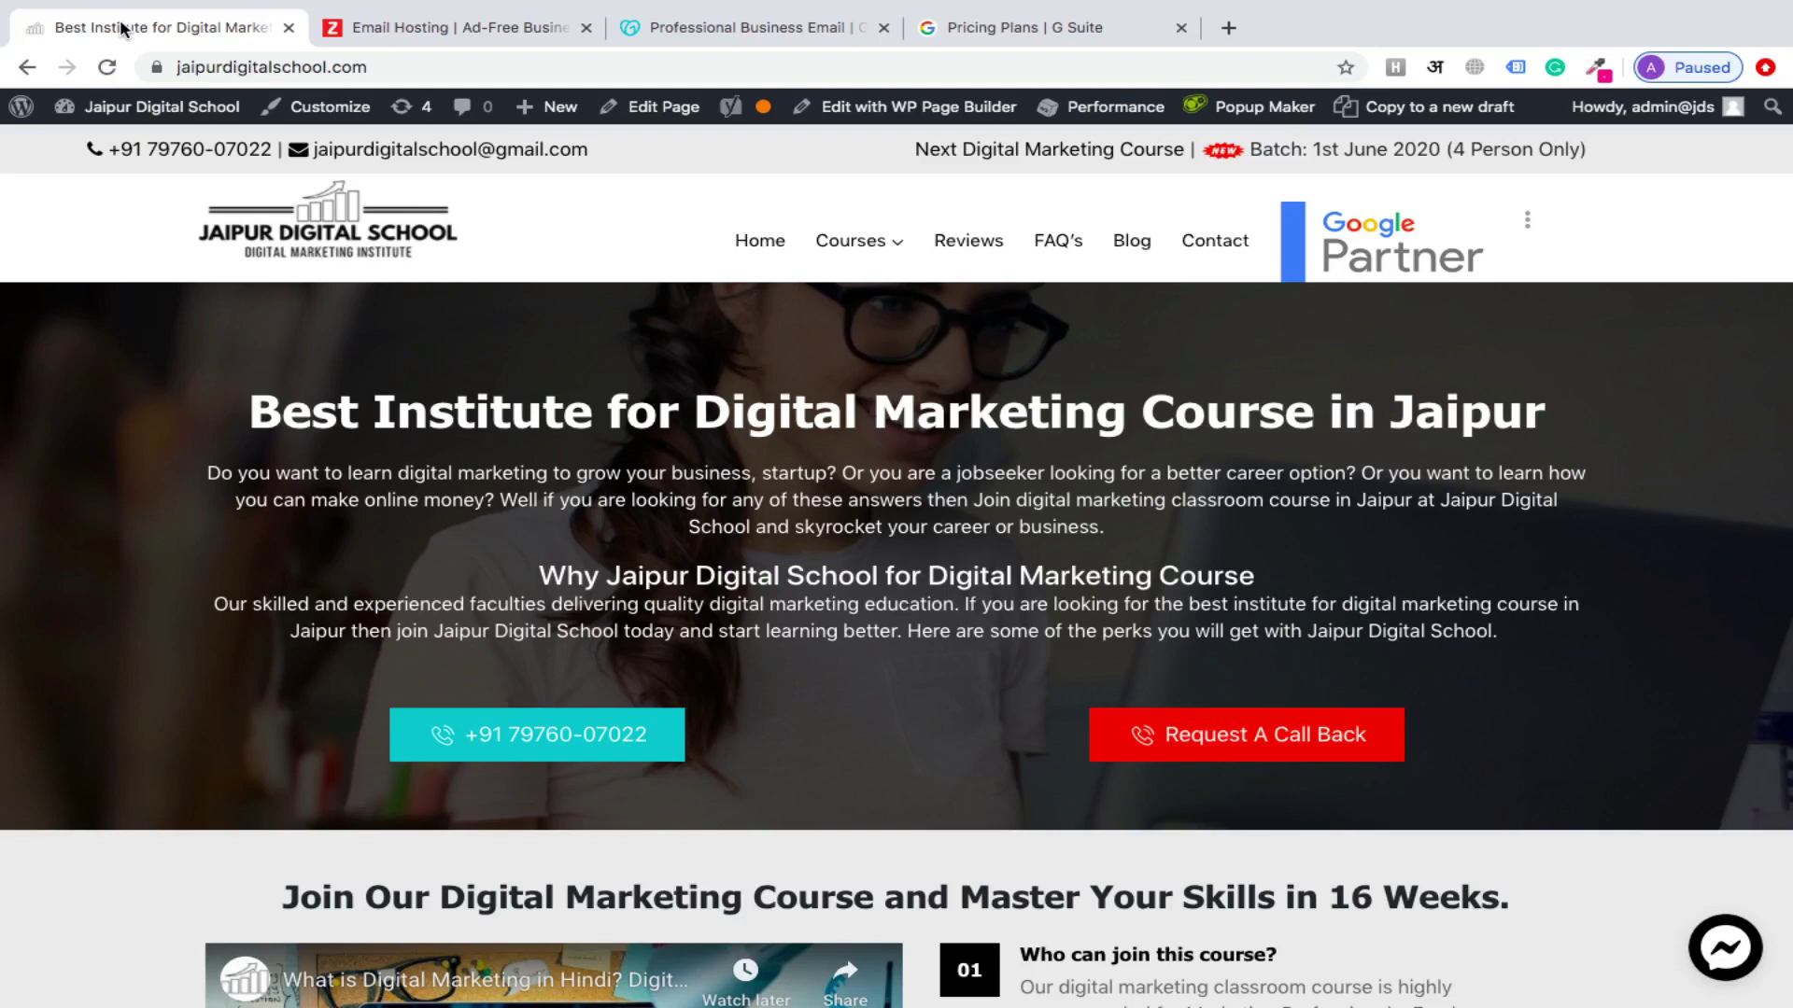
Show GoDaddy's Professional Email plans: Individual at ₹27.00 and Team at ₹58.00 per user/month
left_click(748, 28)
scroll(844, 485, "down", 7)
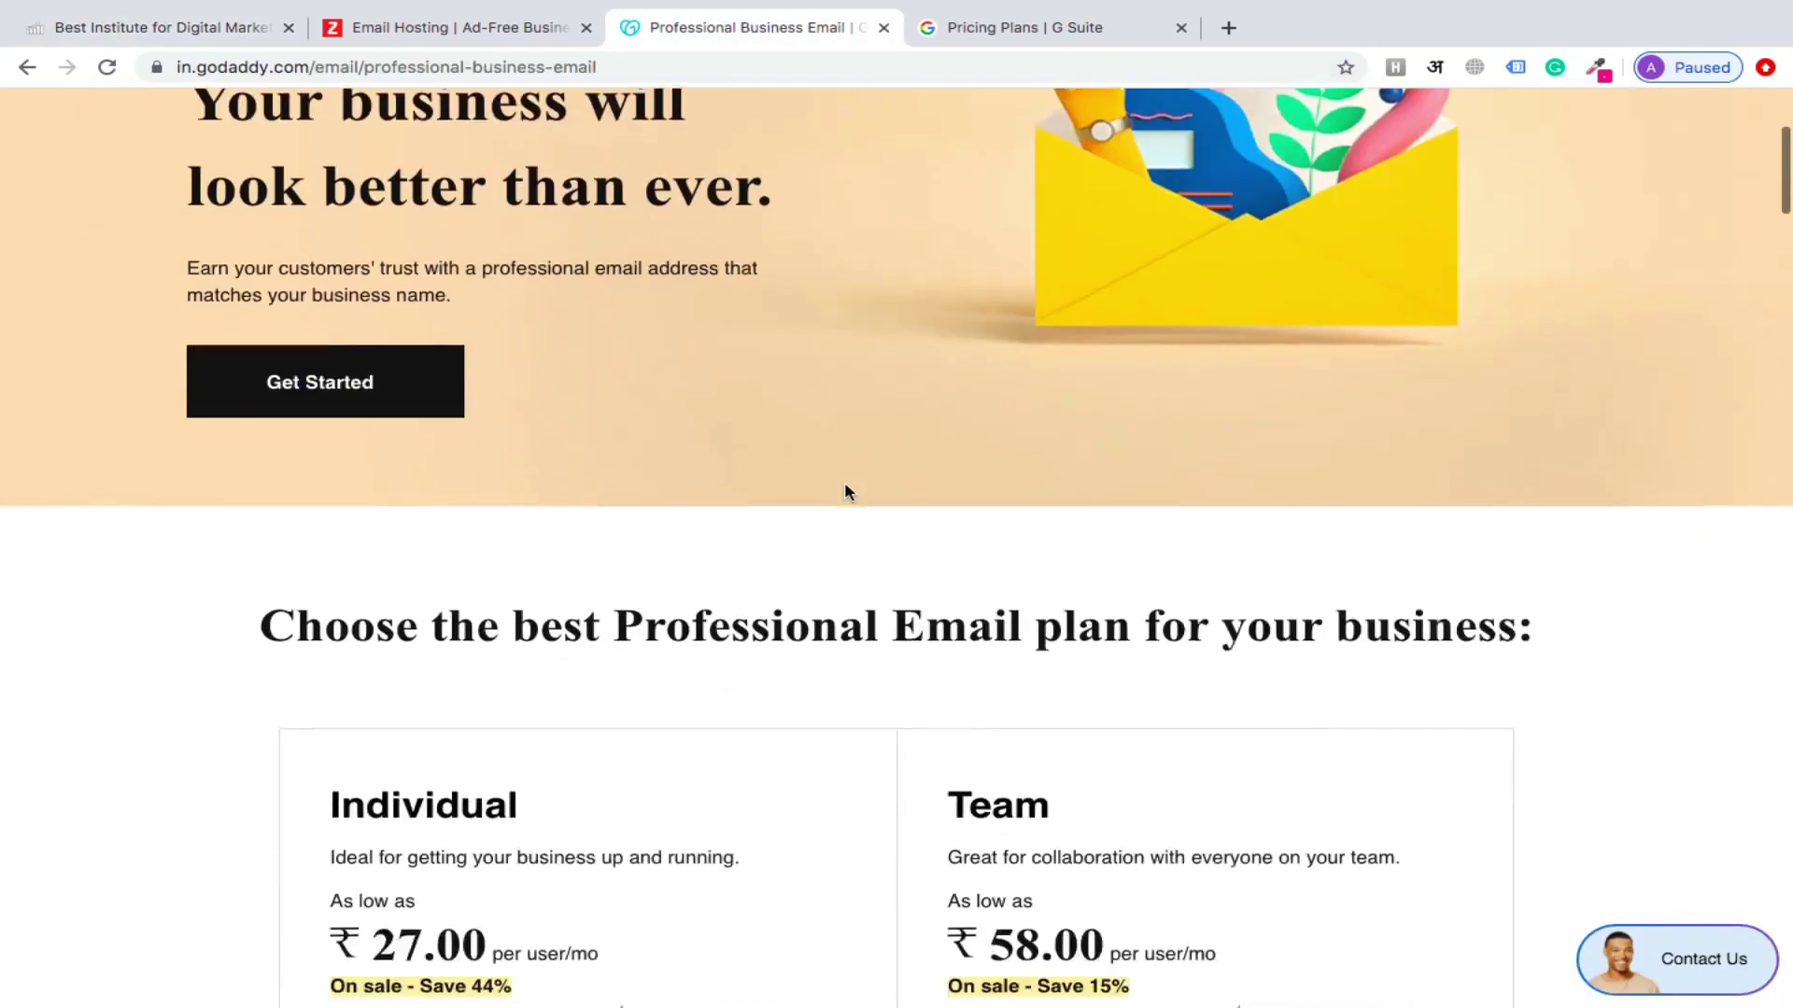
scroll(845, 484, "up", 1)
scroll(845, 485, "down", 3)
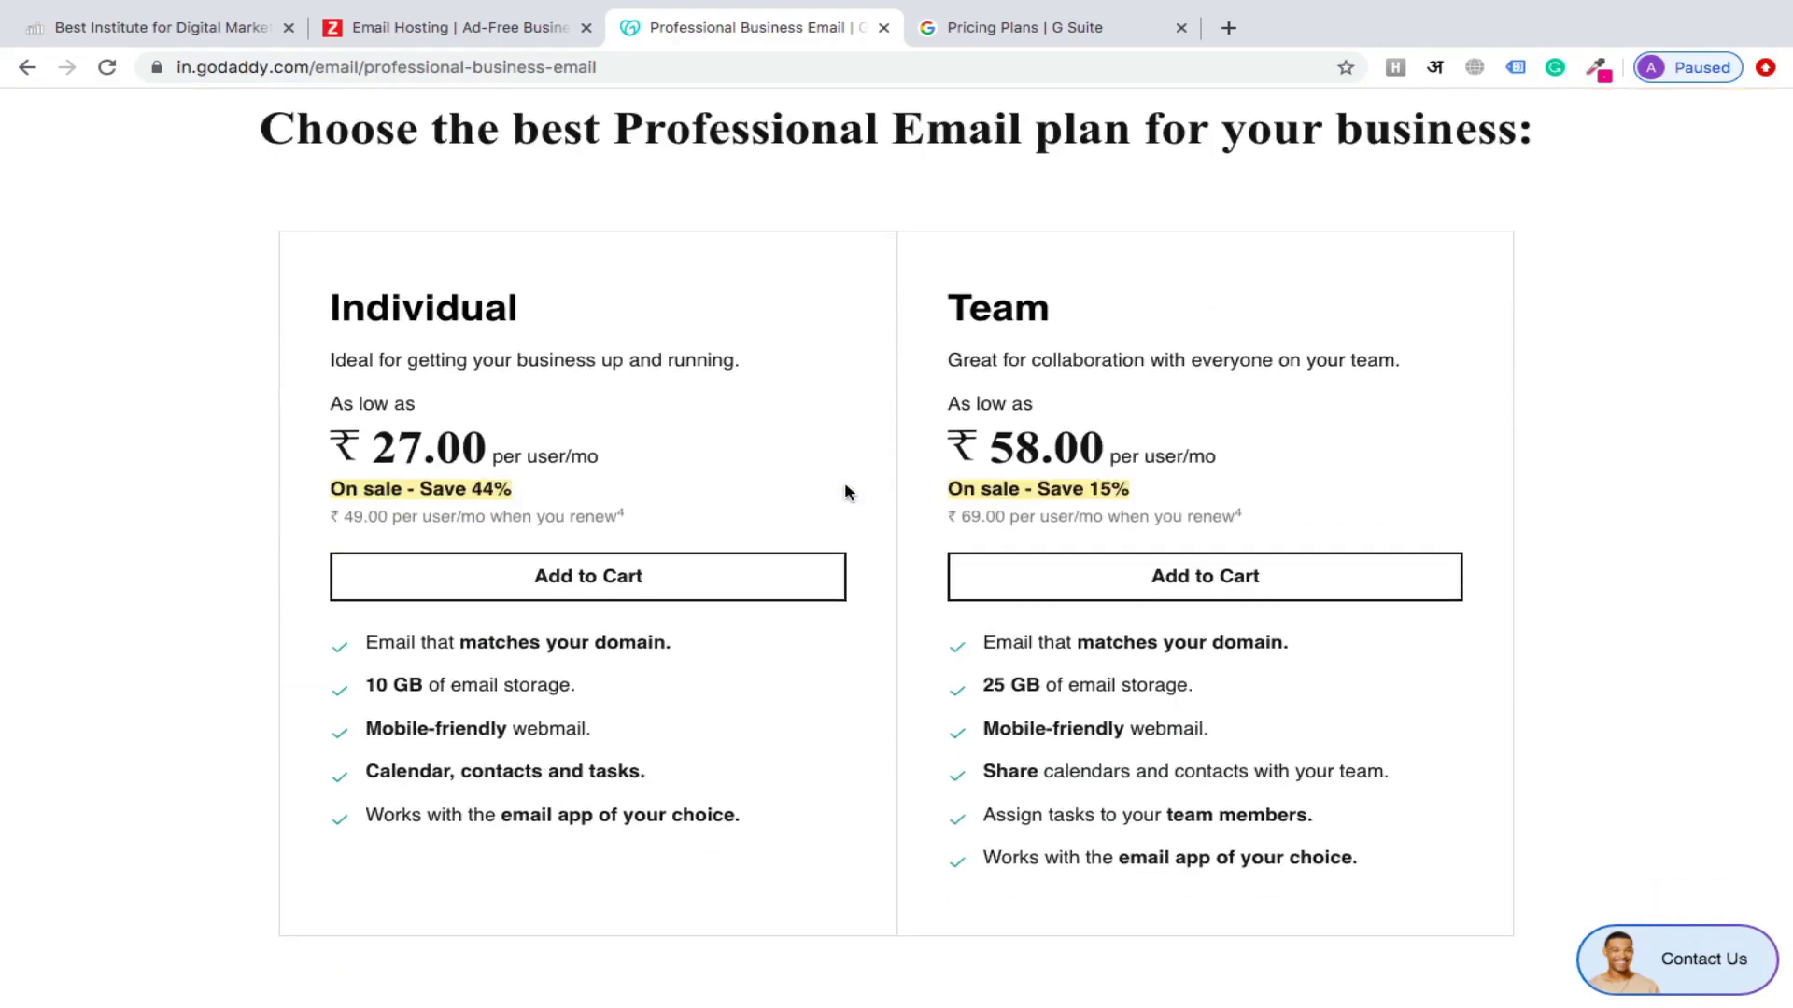
left_click(1016, 35)
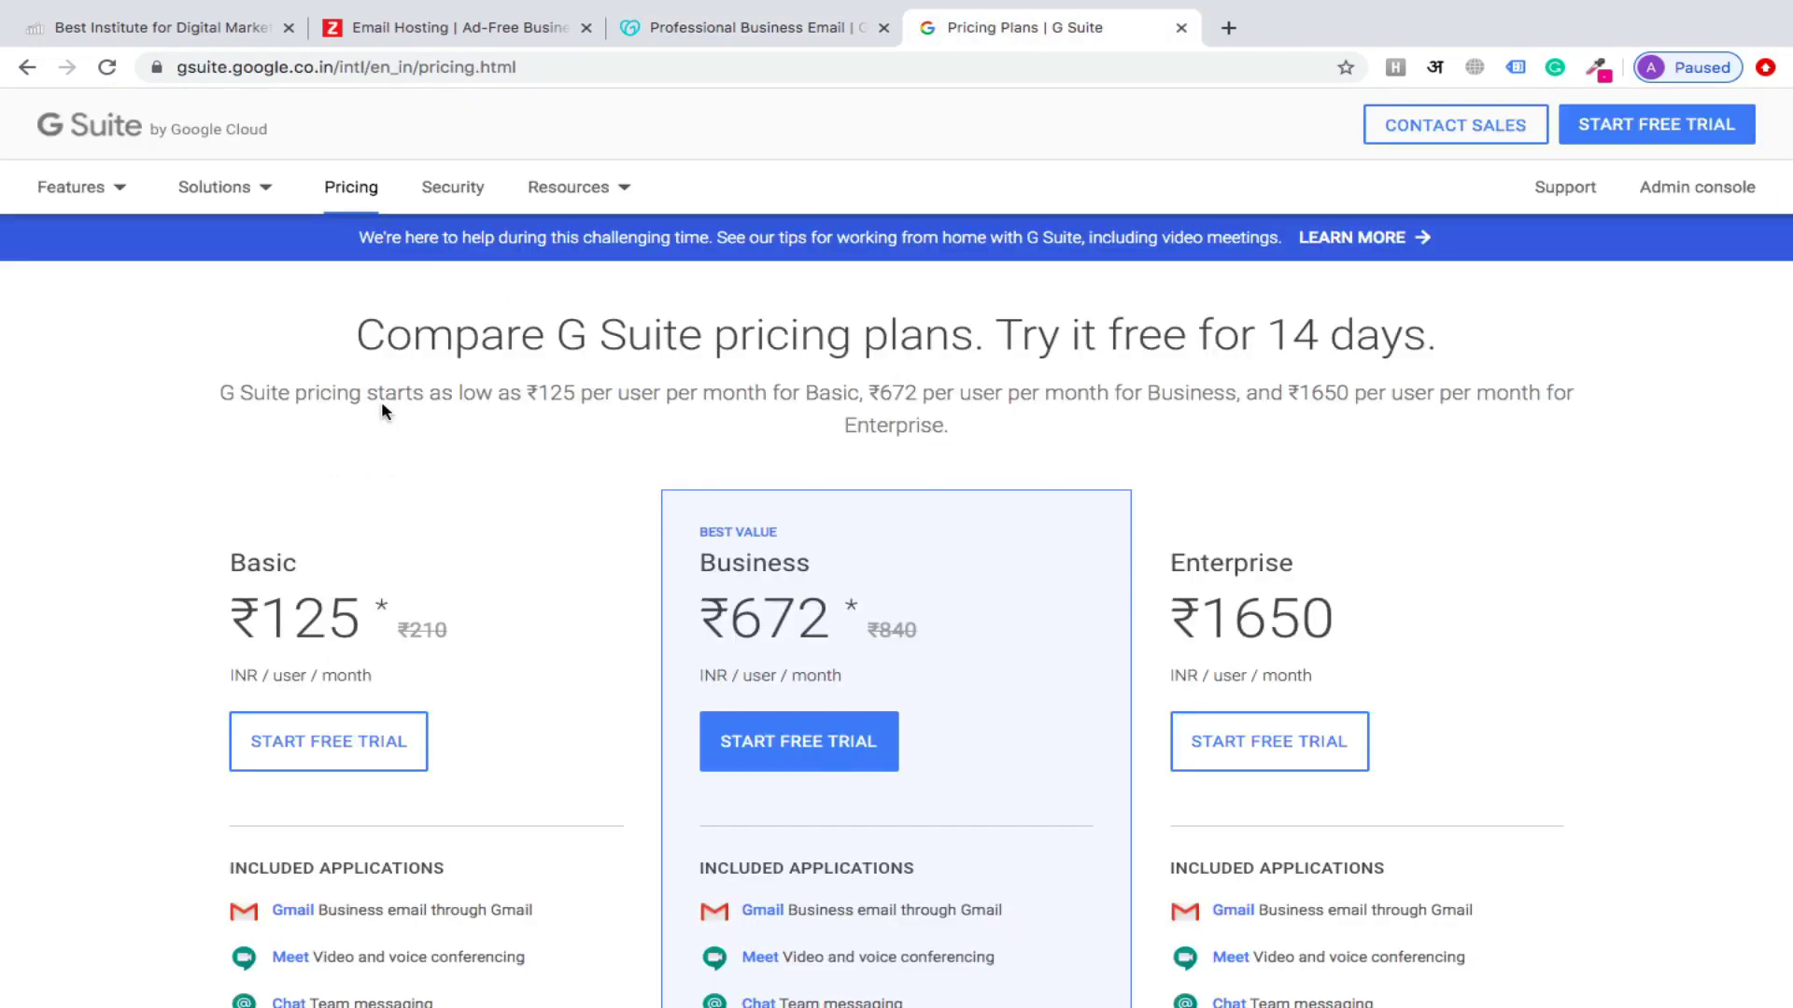
scroll(58, 670, "down", 2)
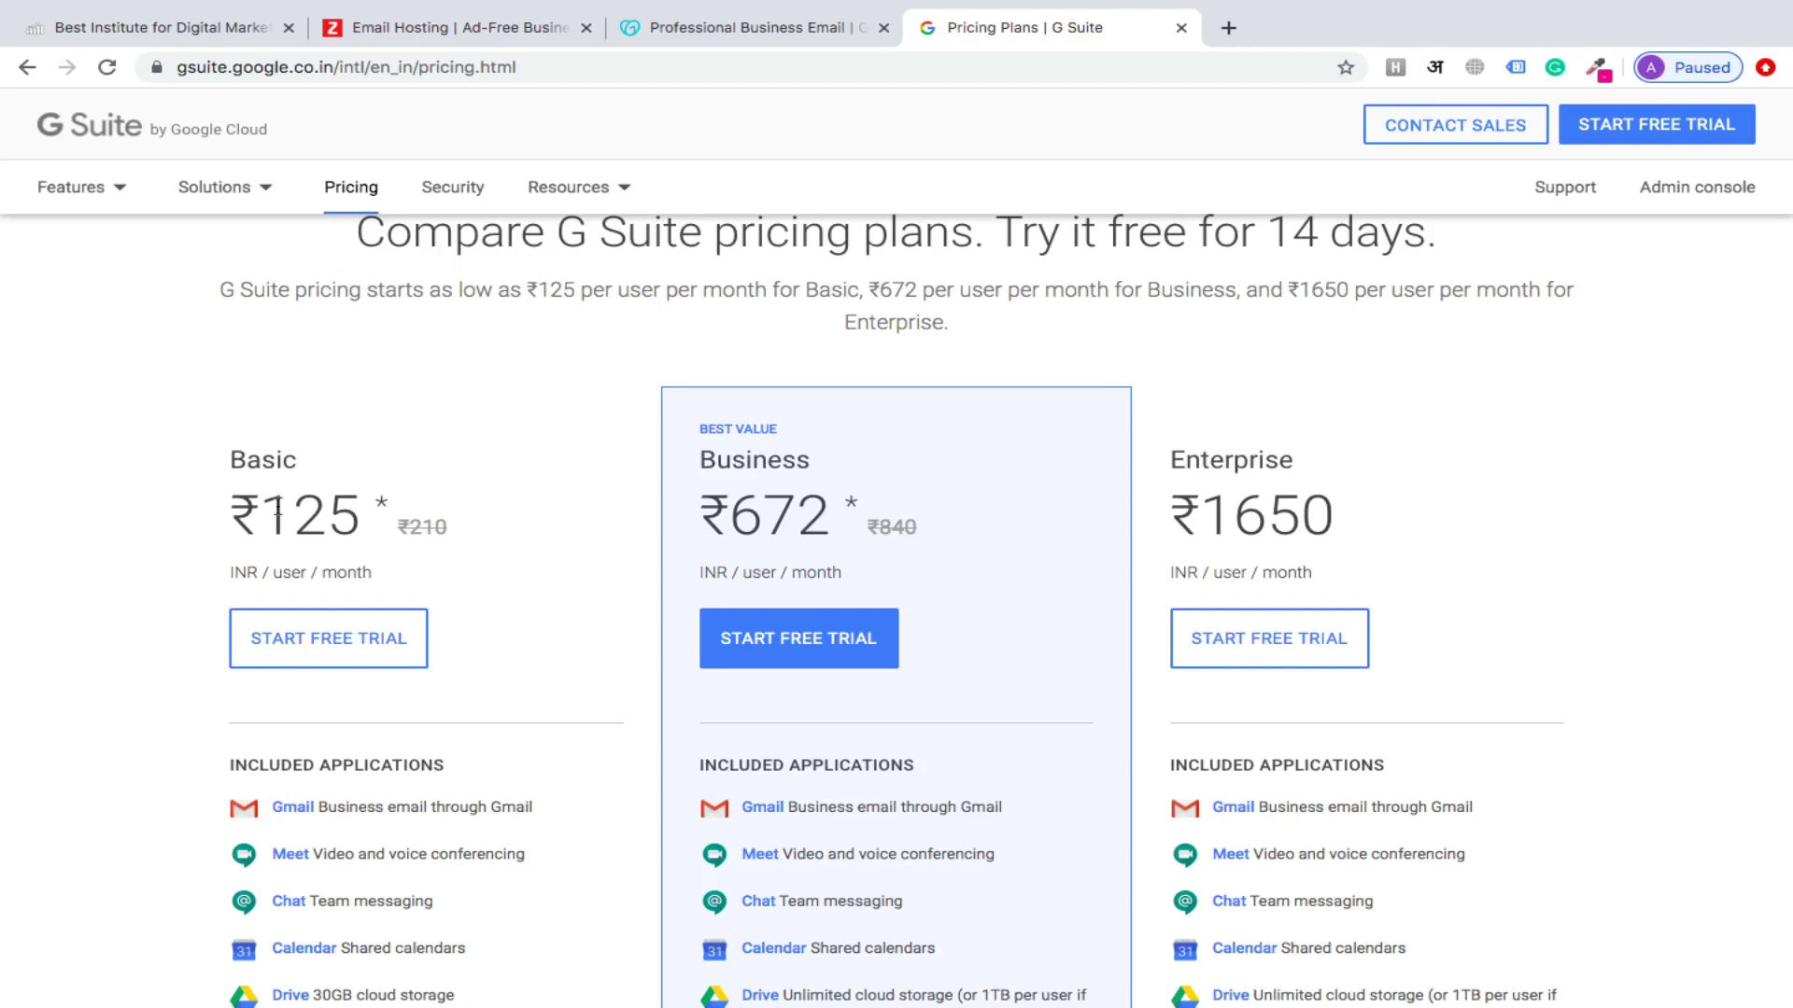
left_click(458, 29)
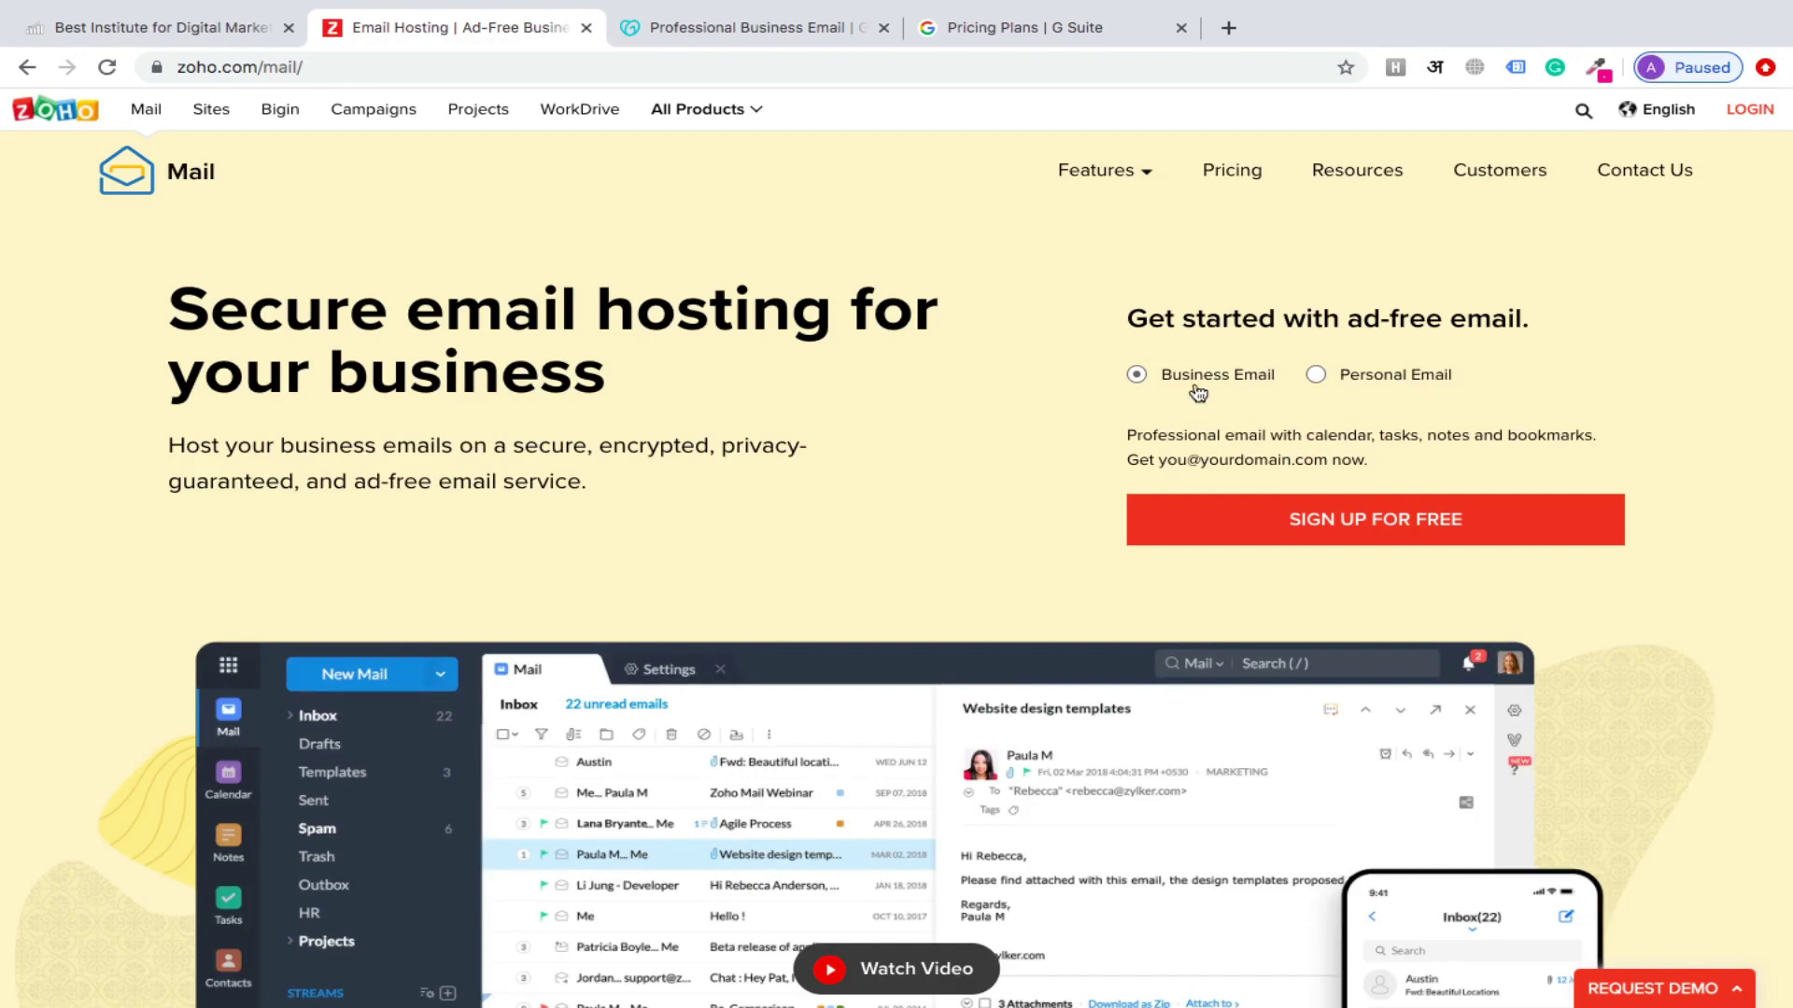
Open Zoho Mail's pricing page and scroll down to the Forever Free Plan card
left_click(1414, 530)
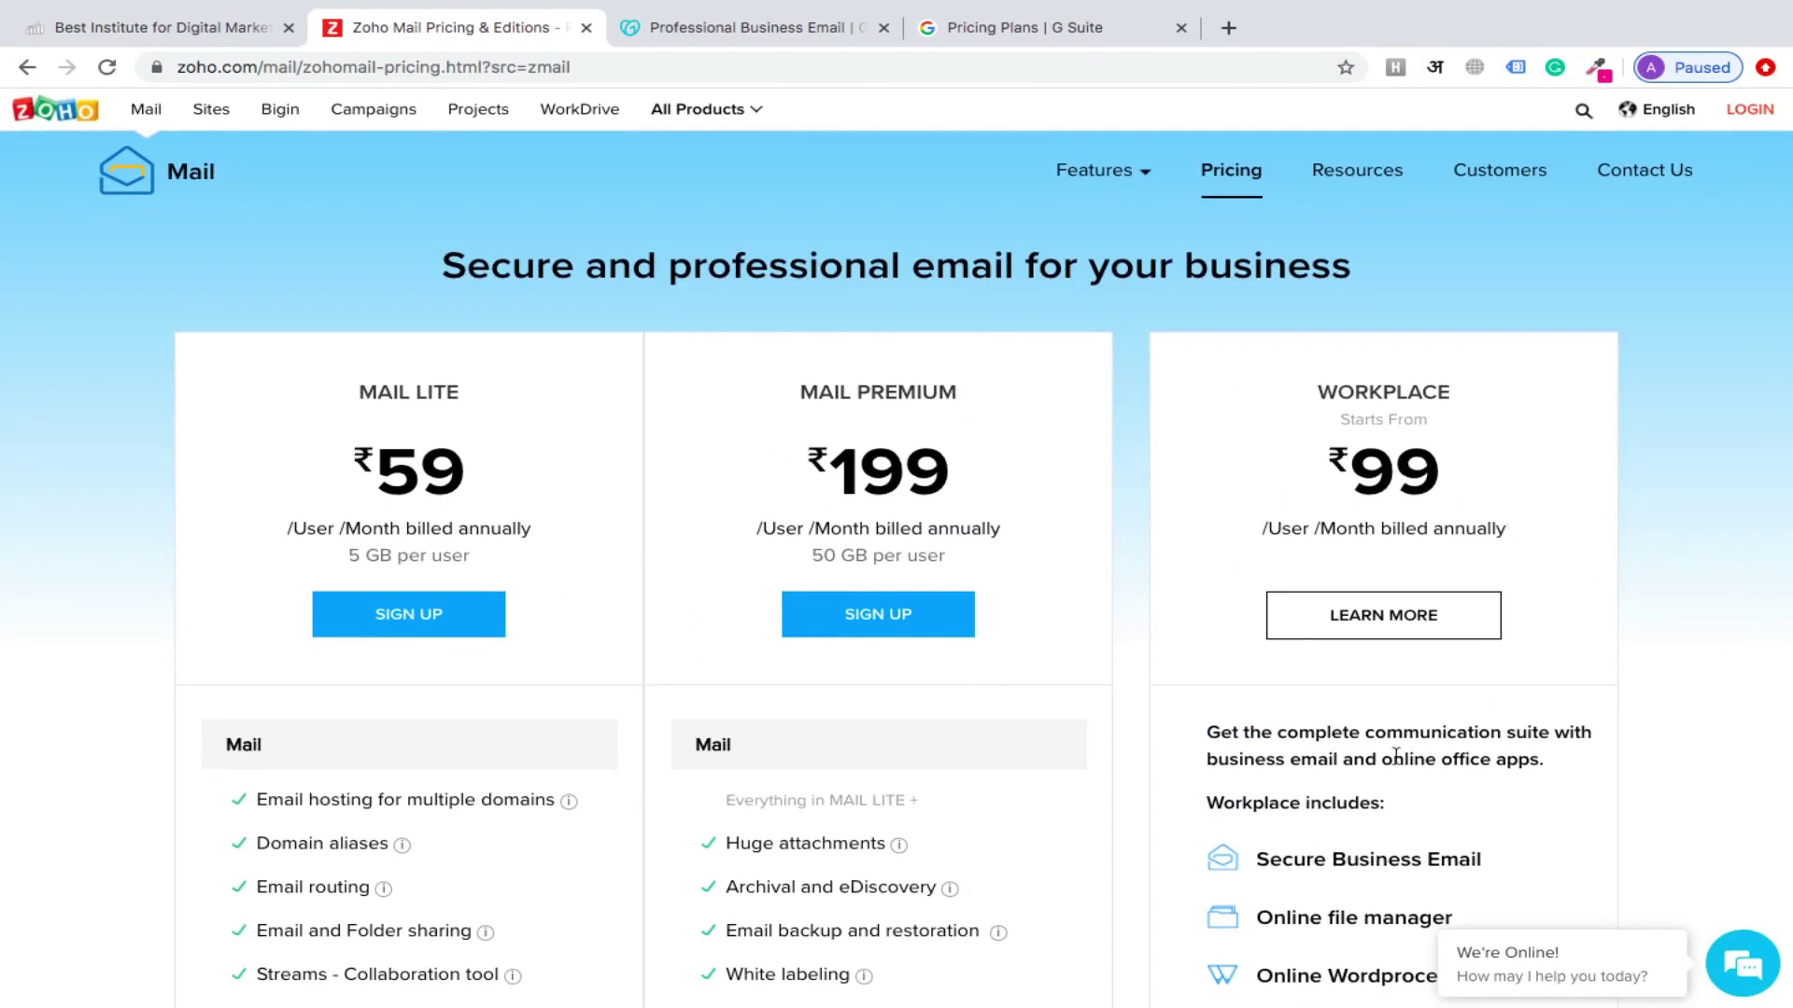
scroll(1396, 756, "down", 6)
scroll(1394, 754, "down", 1)
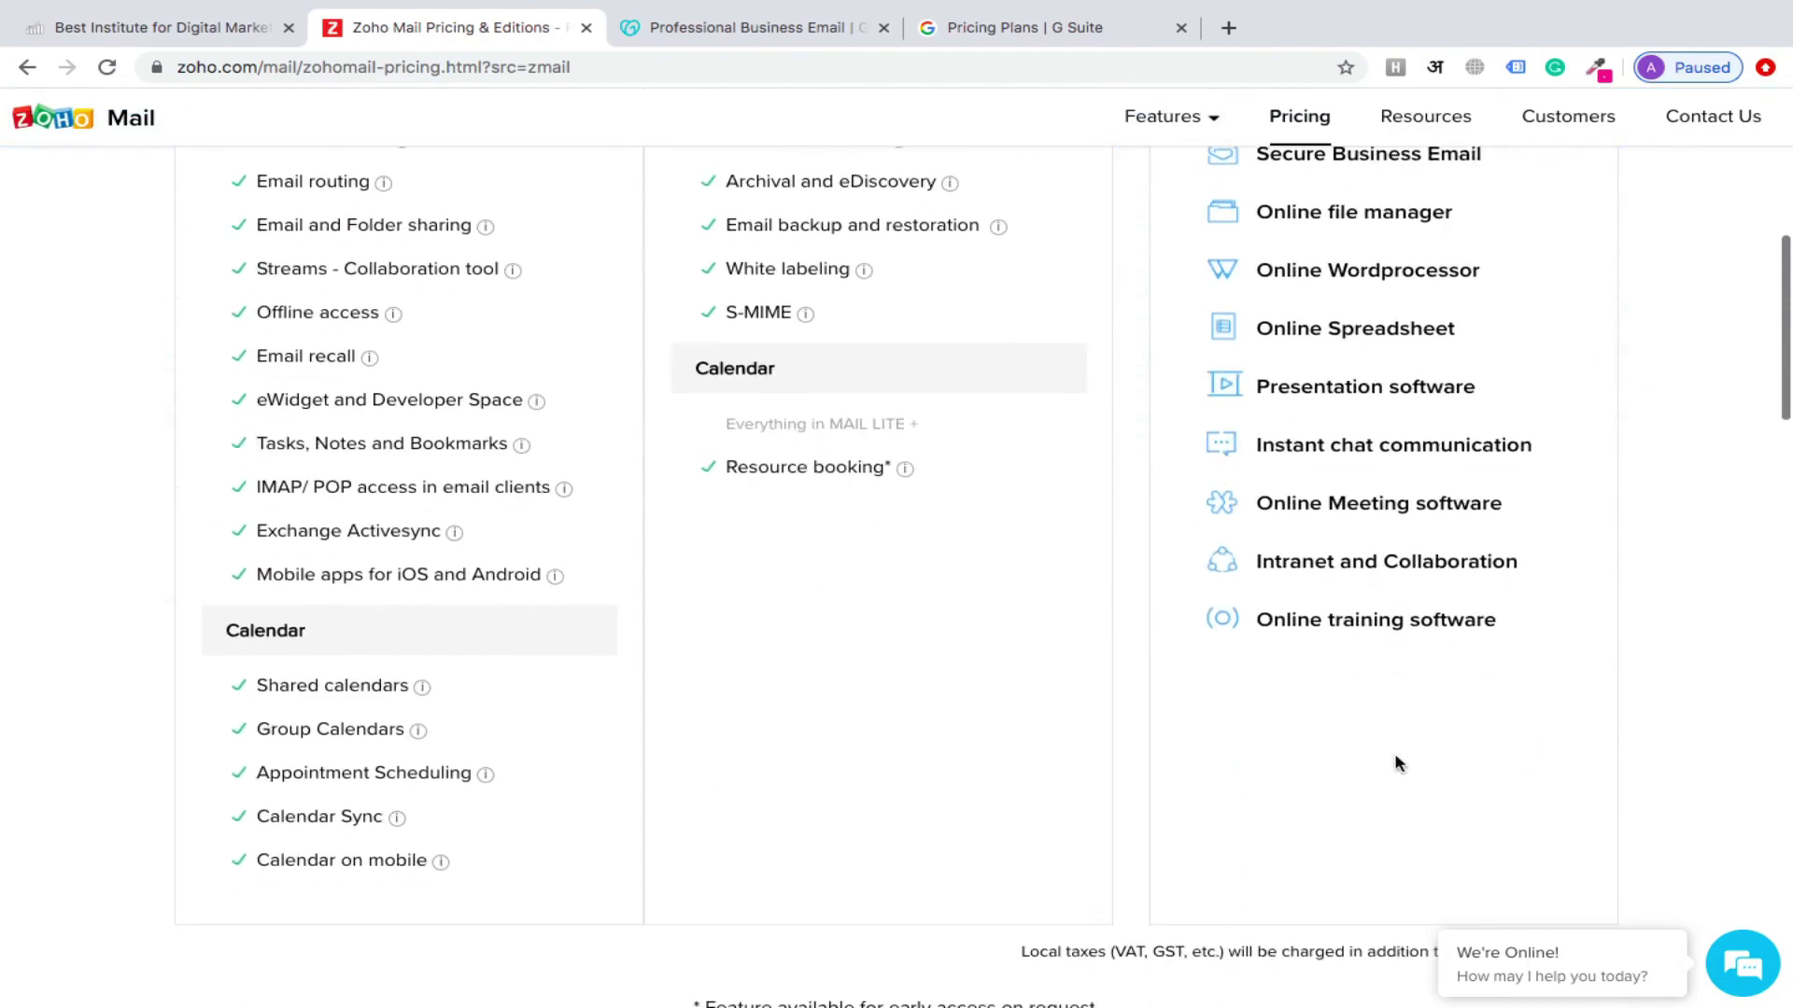
scroll(1393, 752, "up", 8)
scroll(1395, 755, "down", 12)
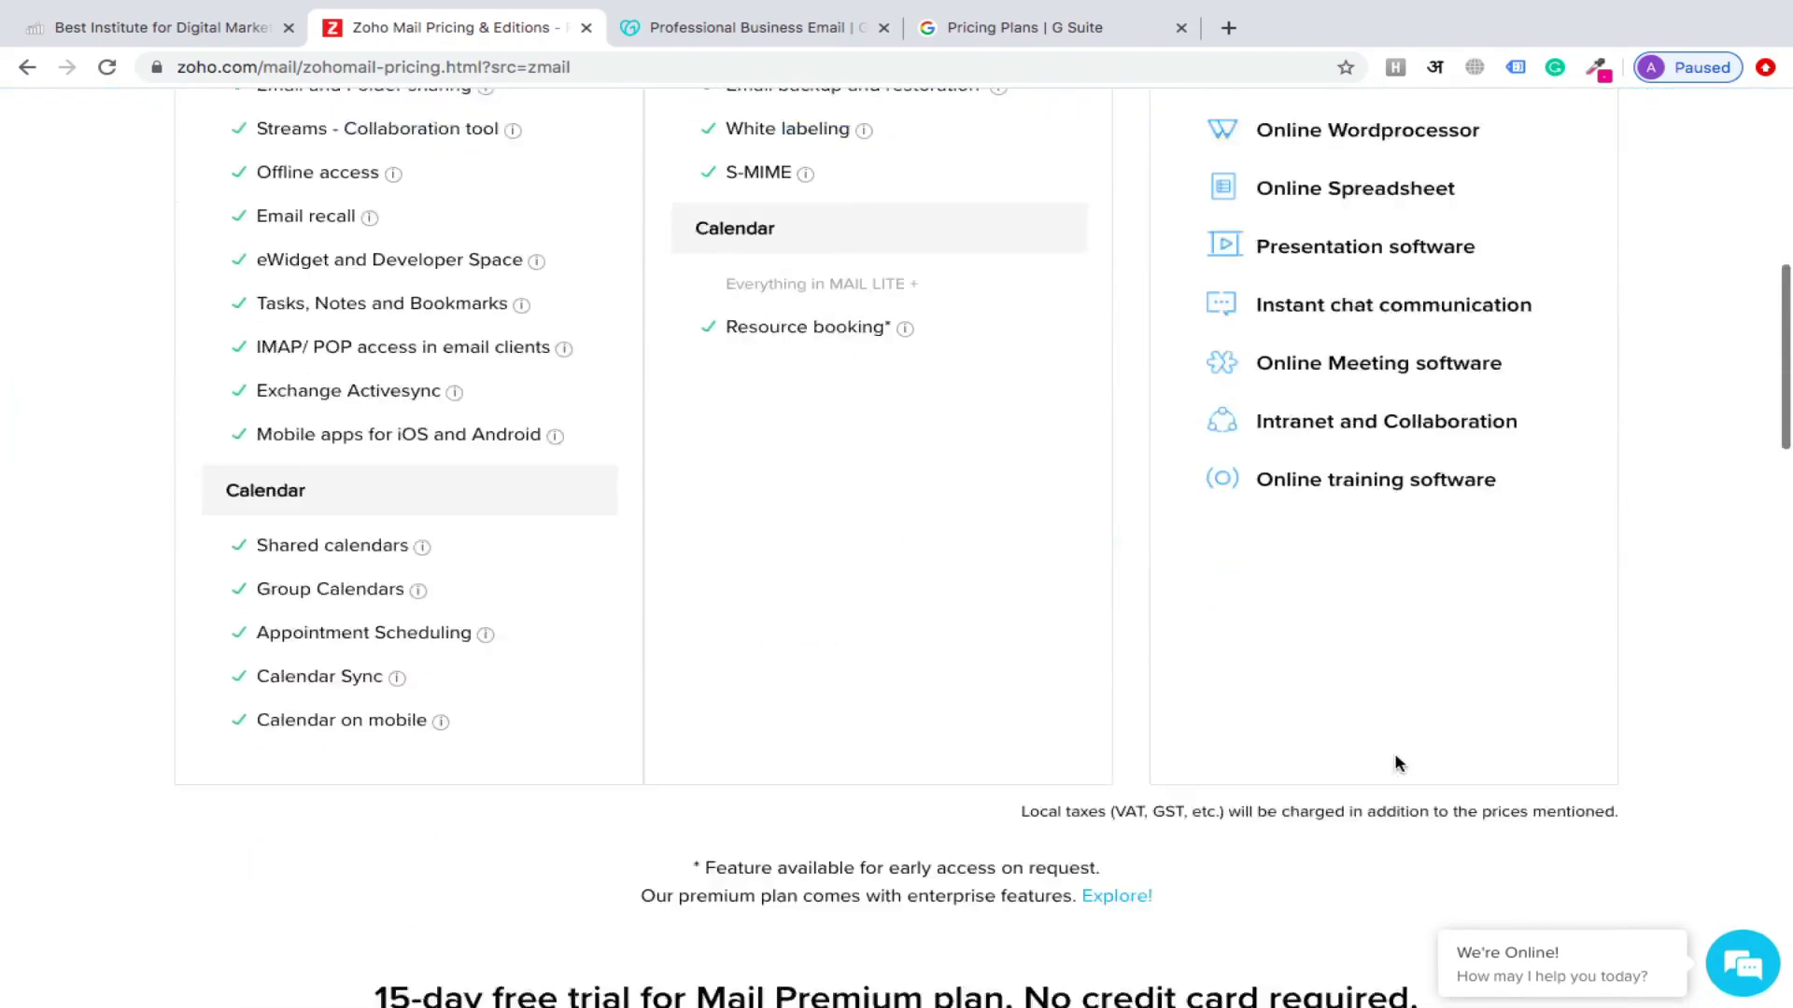
scroll(1393, 763, "down", 1)
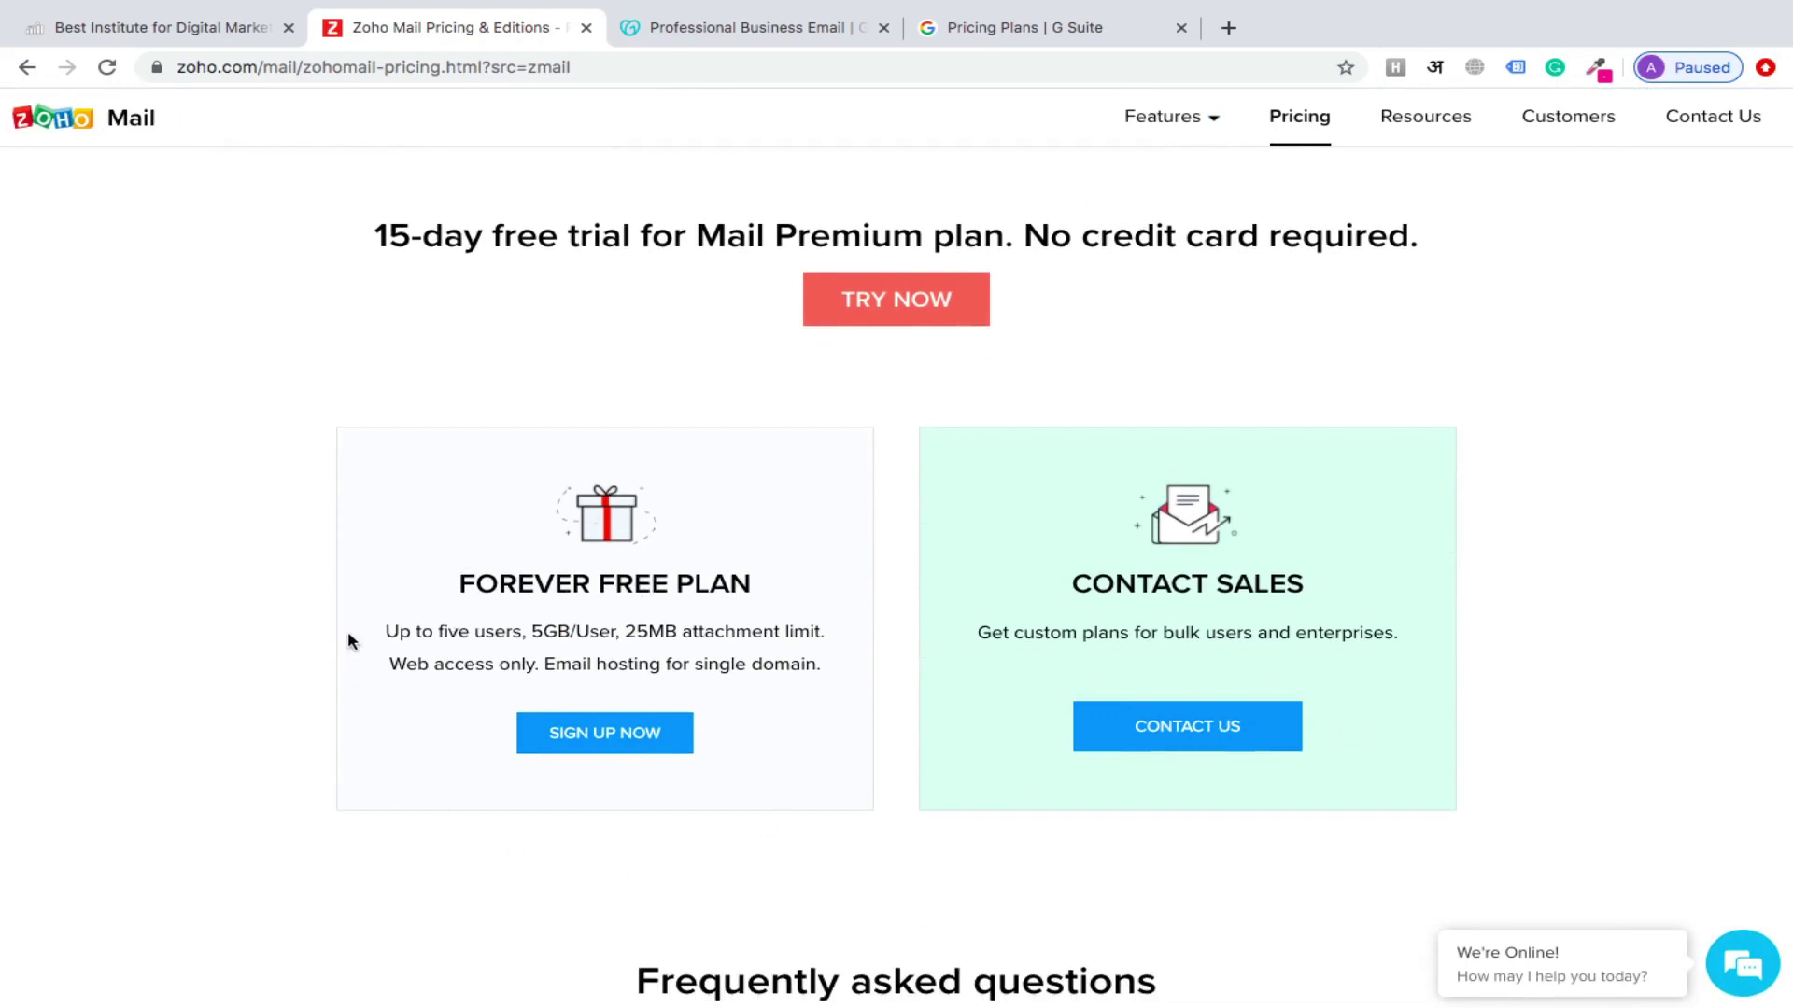
Highlight the Forever Free Plan heading and its five-user, 5GB/User limits
triple_click(634, 593)
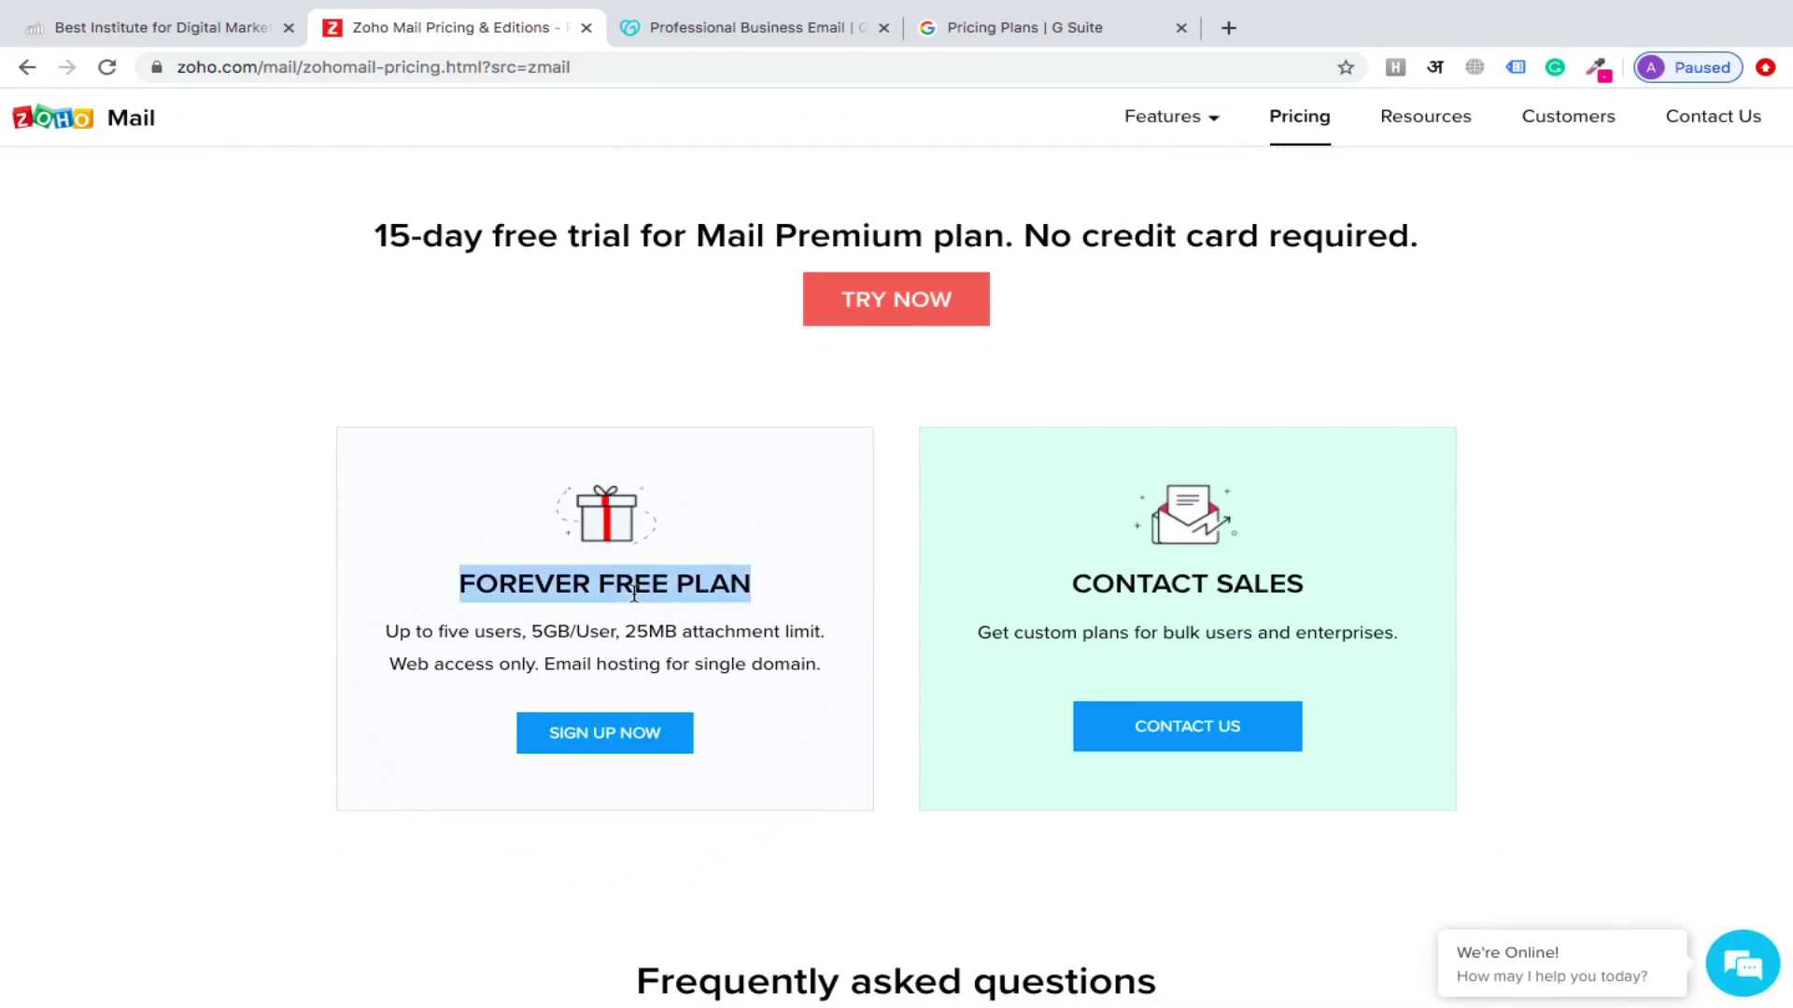
triple_click(692, 592)
left_click(552, 635)
triple_click(552, 635)
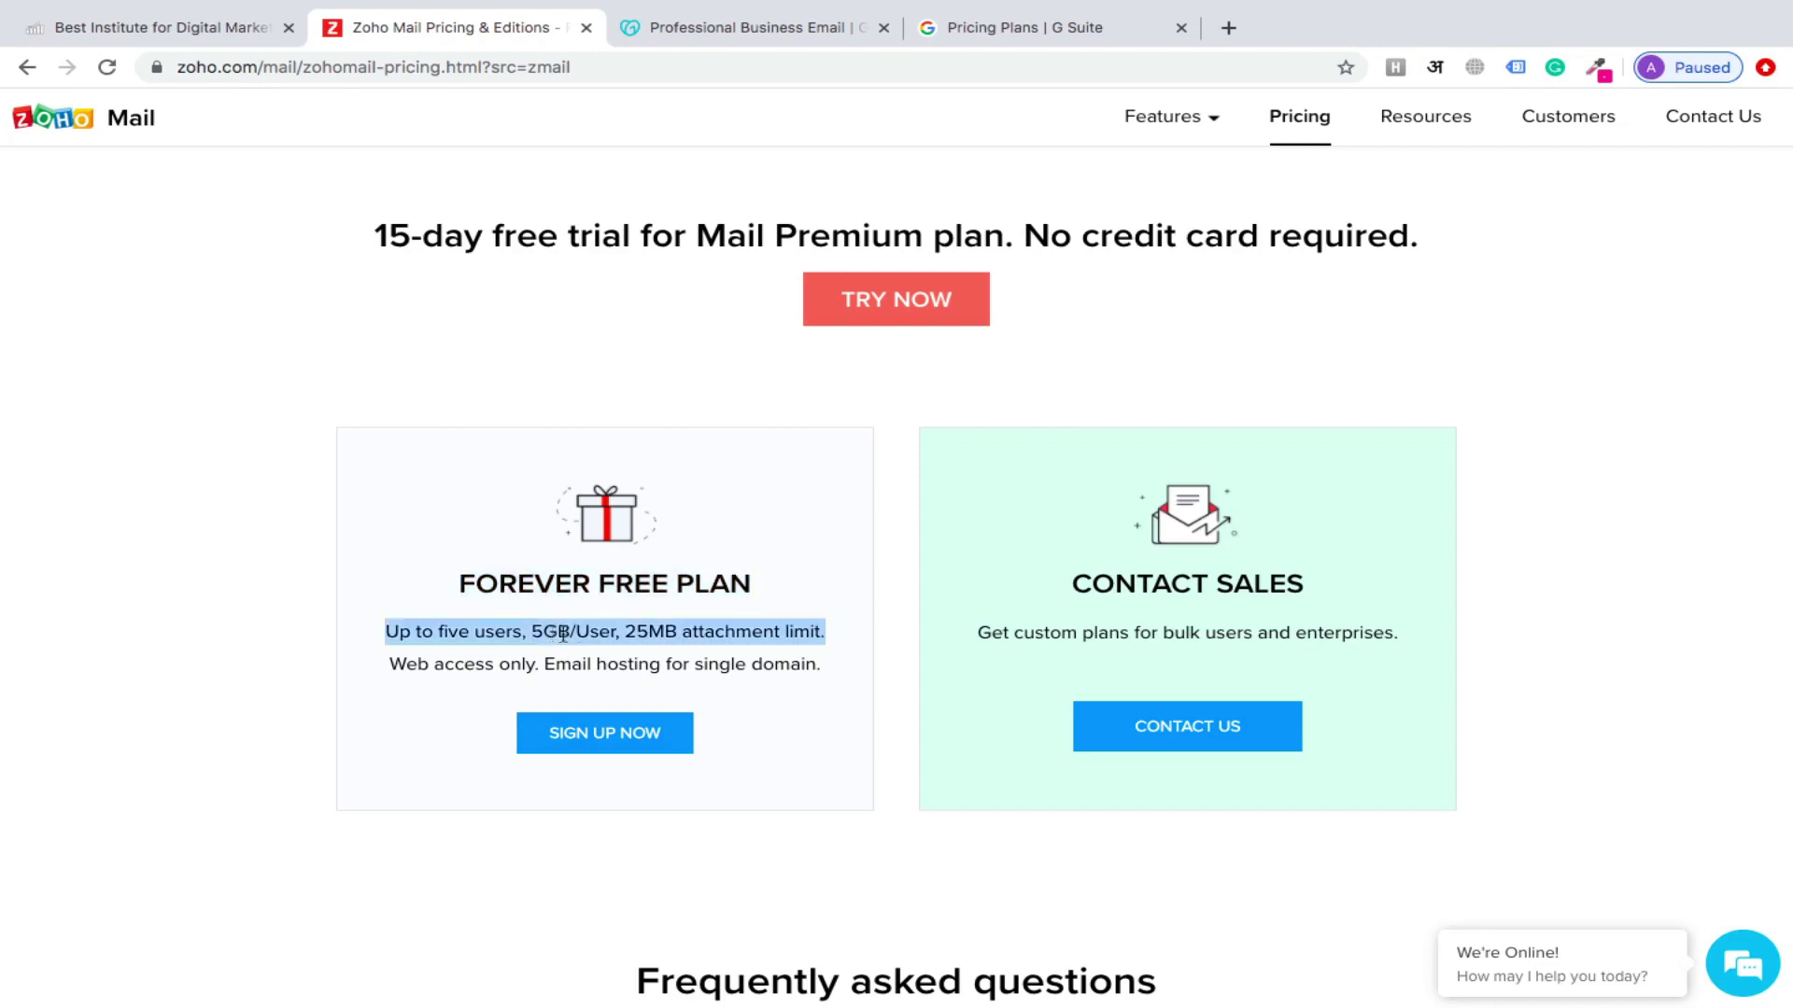
double_click(596, 634)
left_click(626, 638)
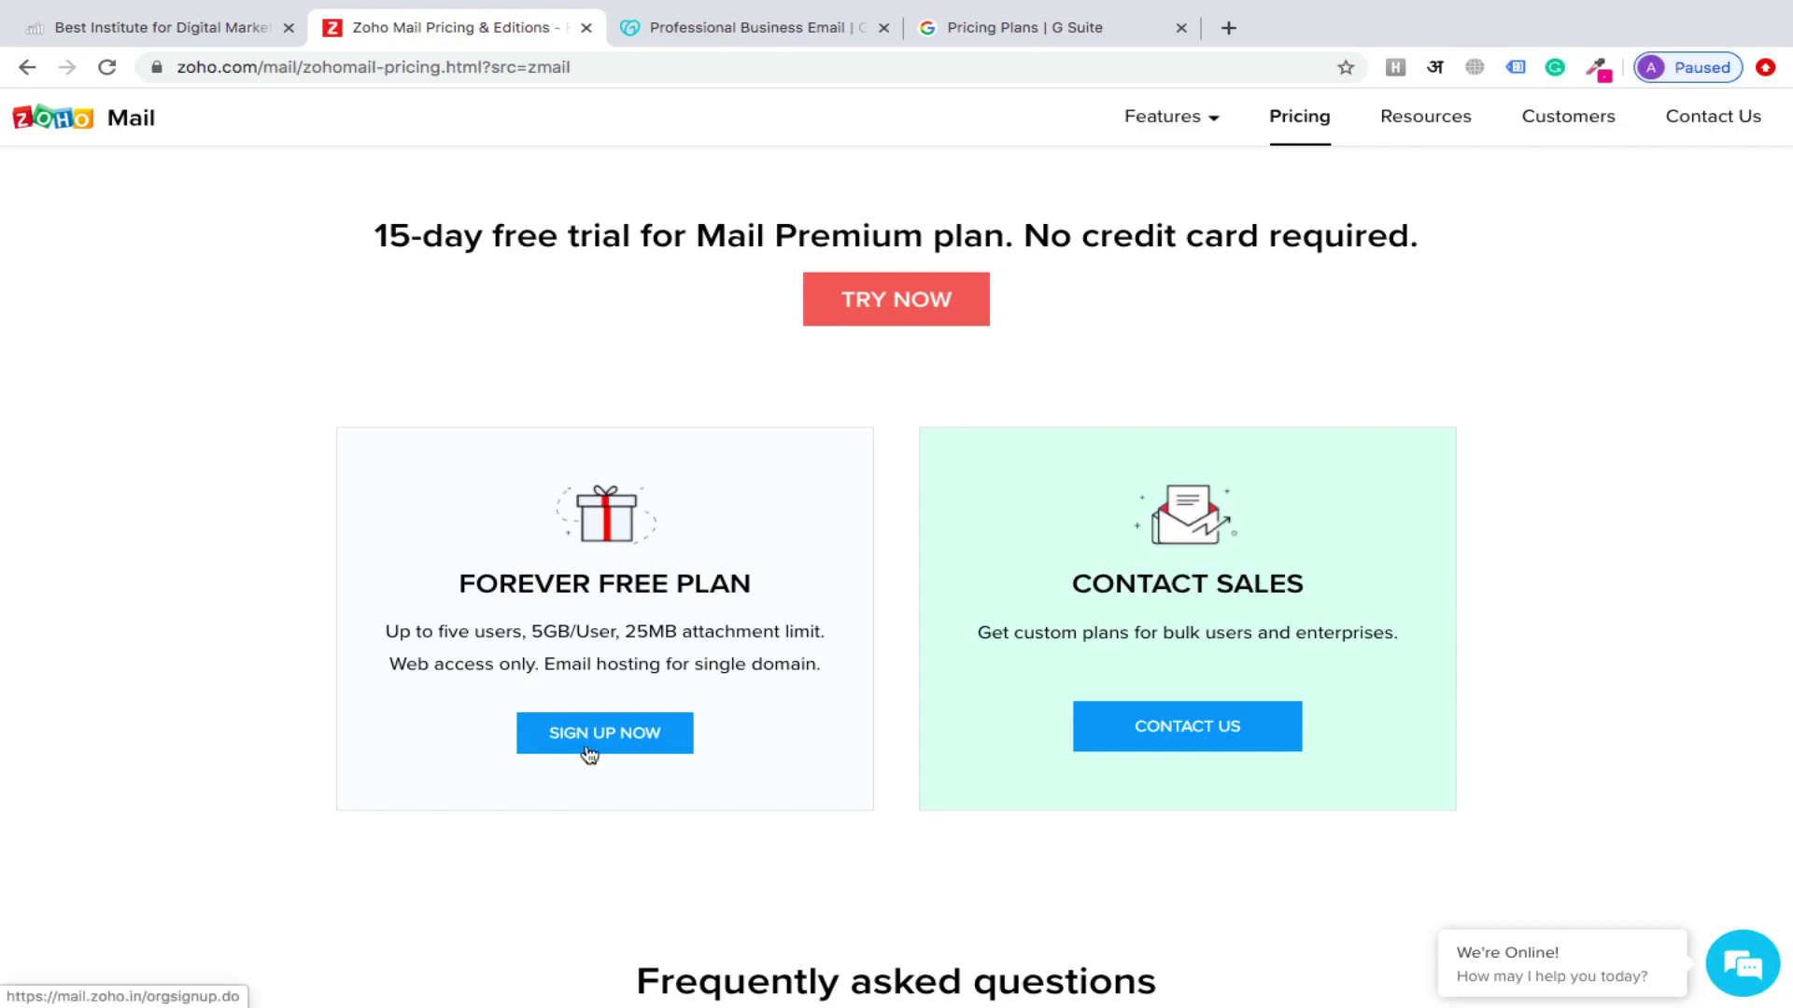
scroll(772, 340, "up", 10)
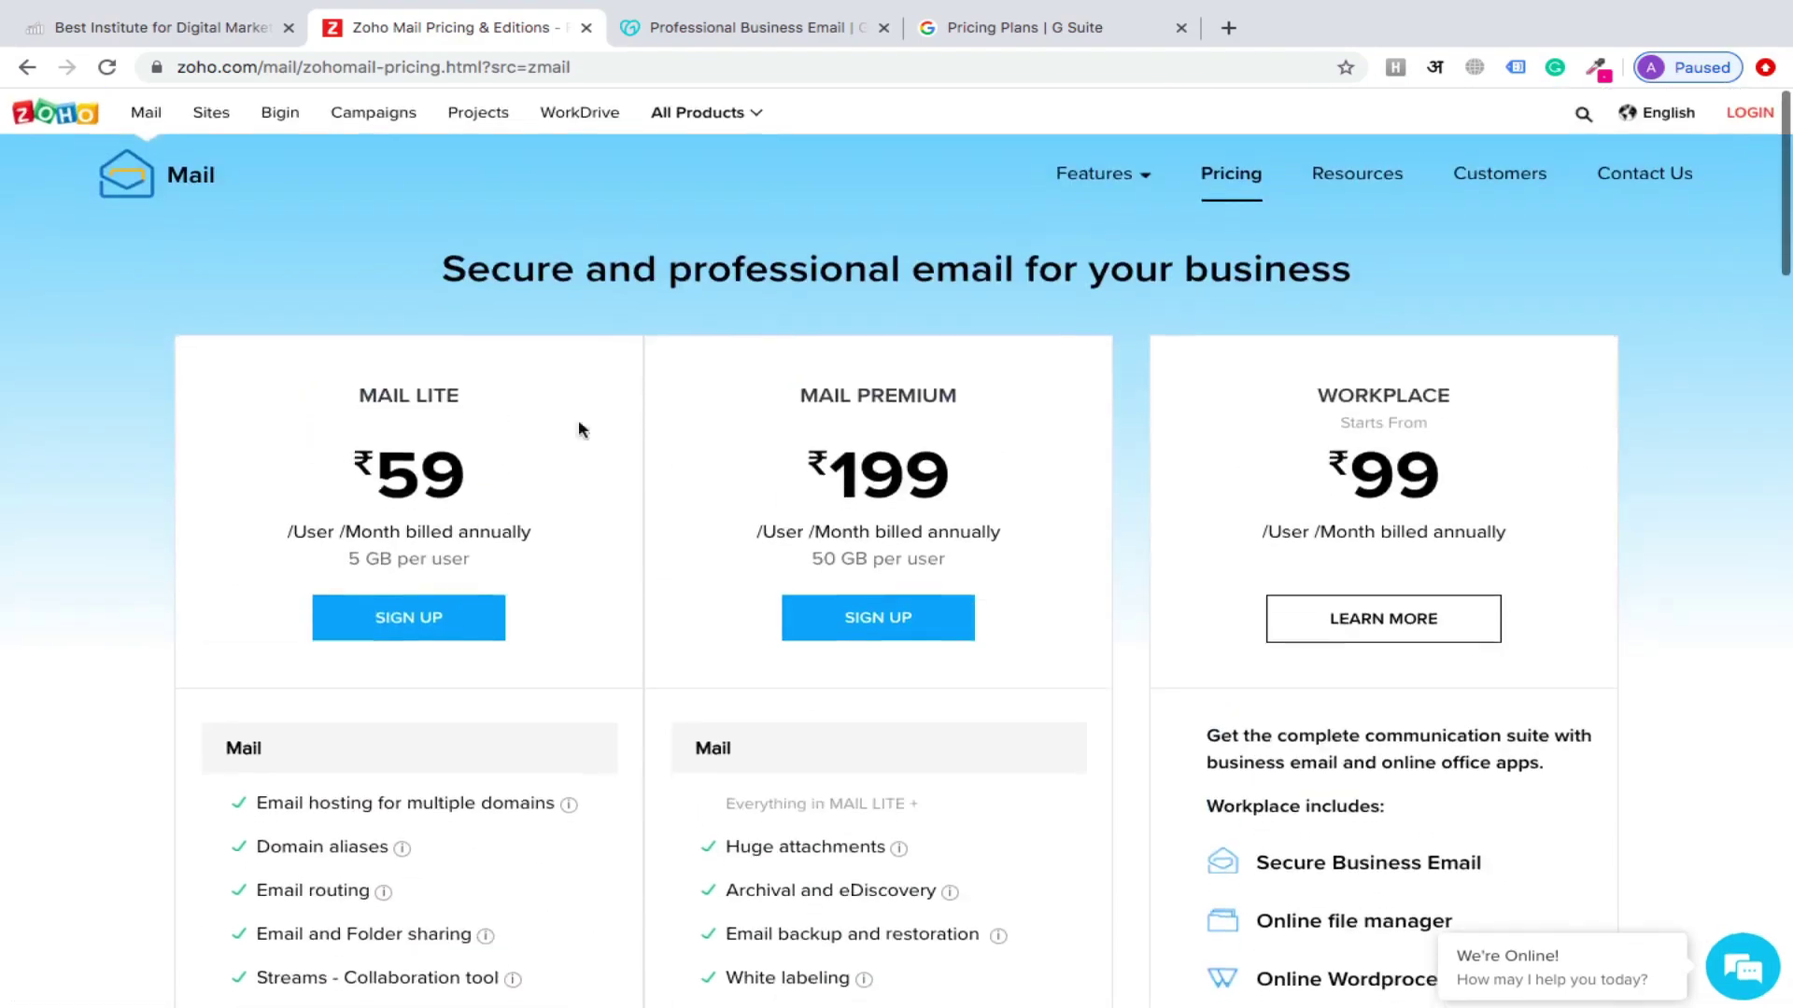
scroll(1456, 621, "down", 10)
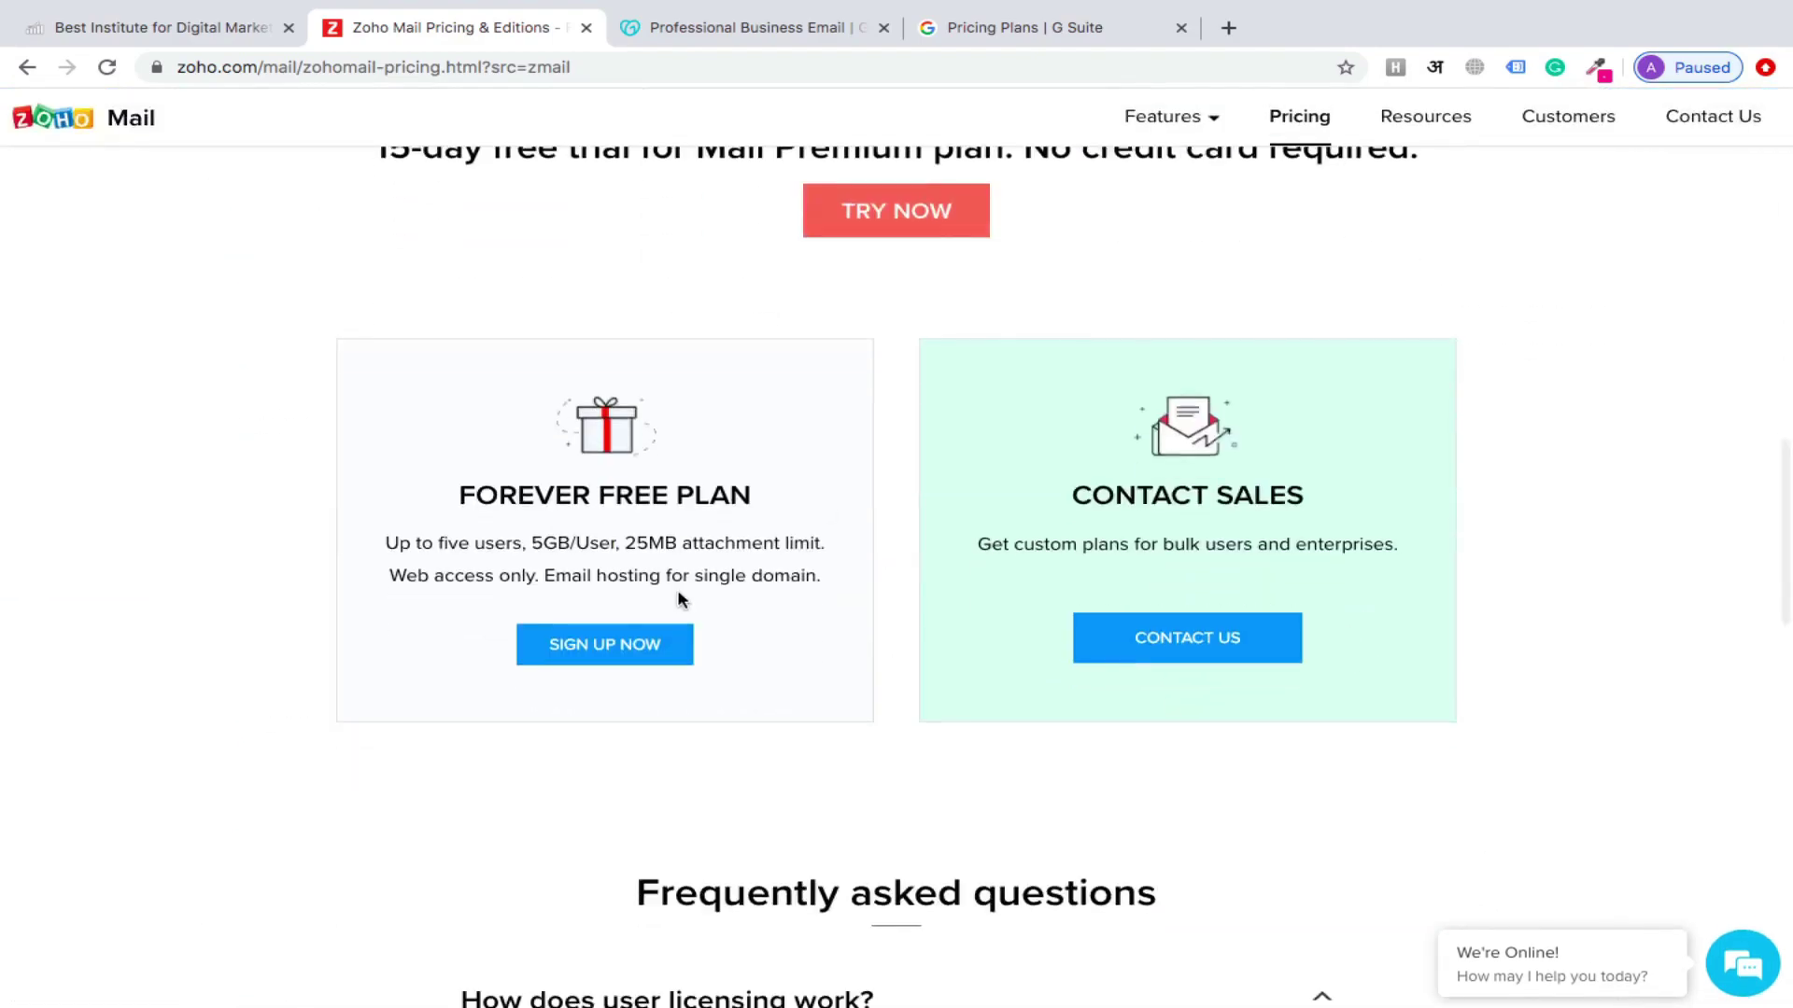
Register a Forever Free Plan account for jaipurdigitalschool.com and submit the sign-up
left_click(606, 650)
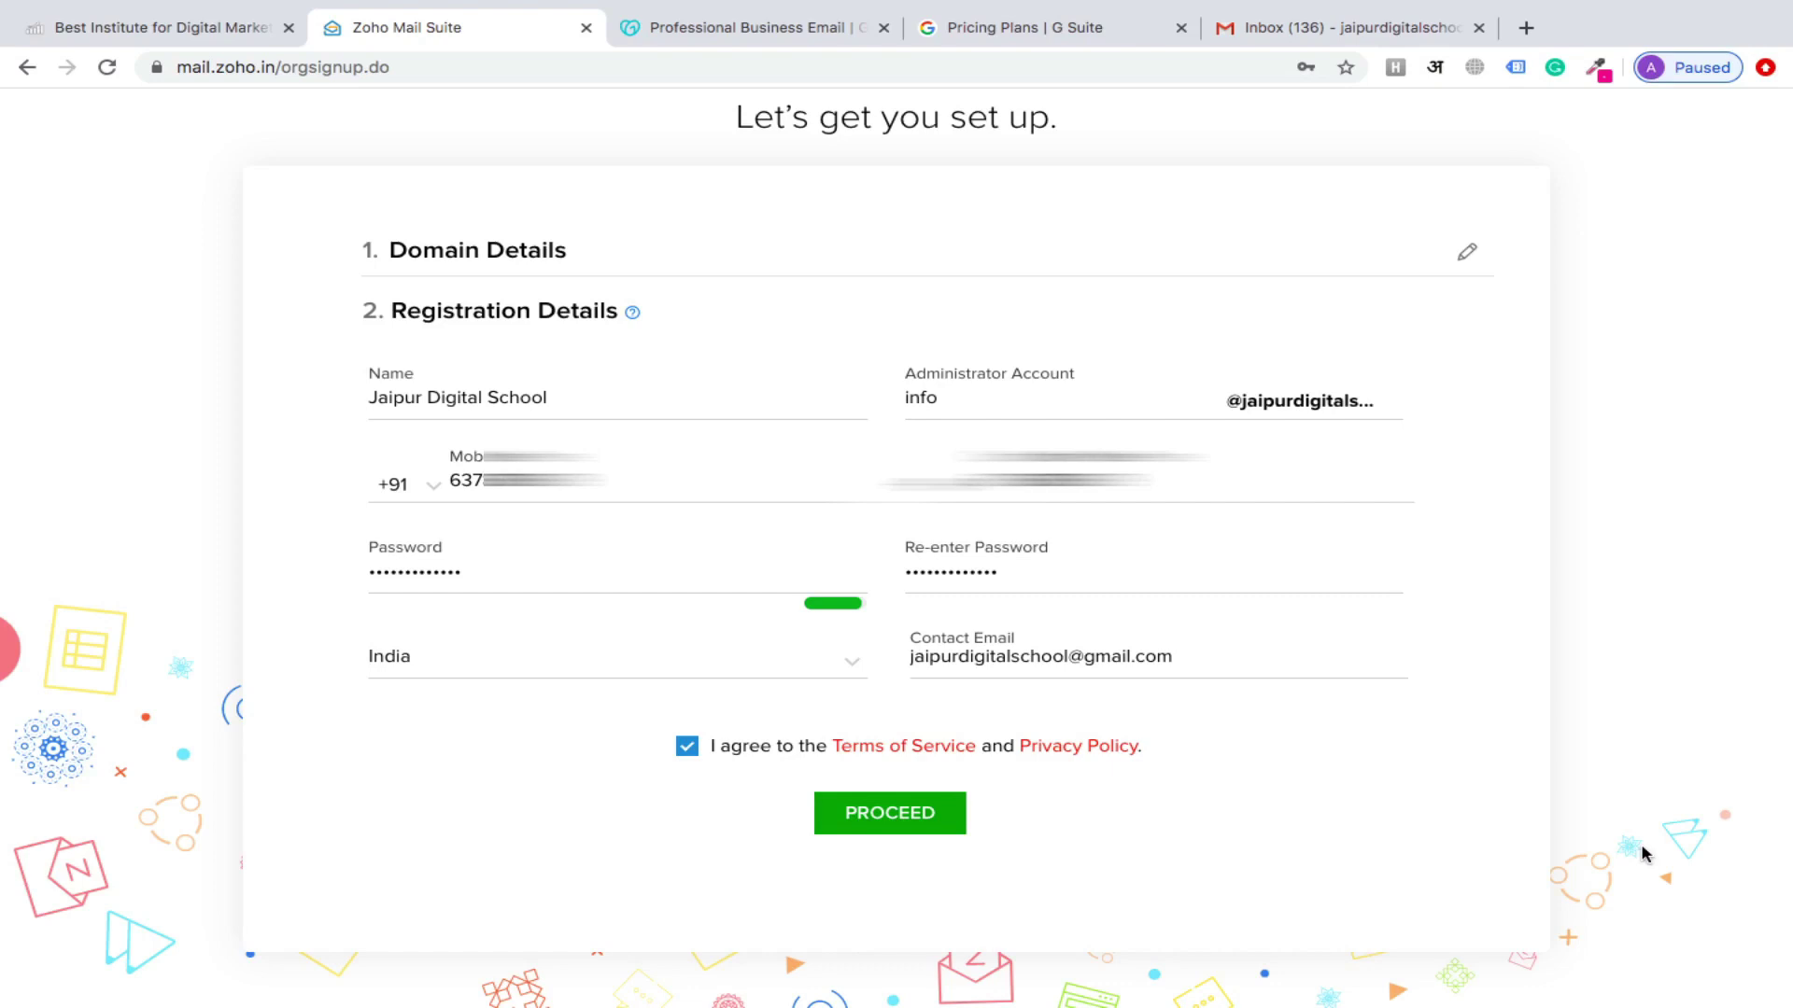
left_click(893, 816)
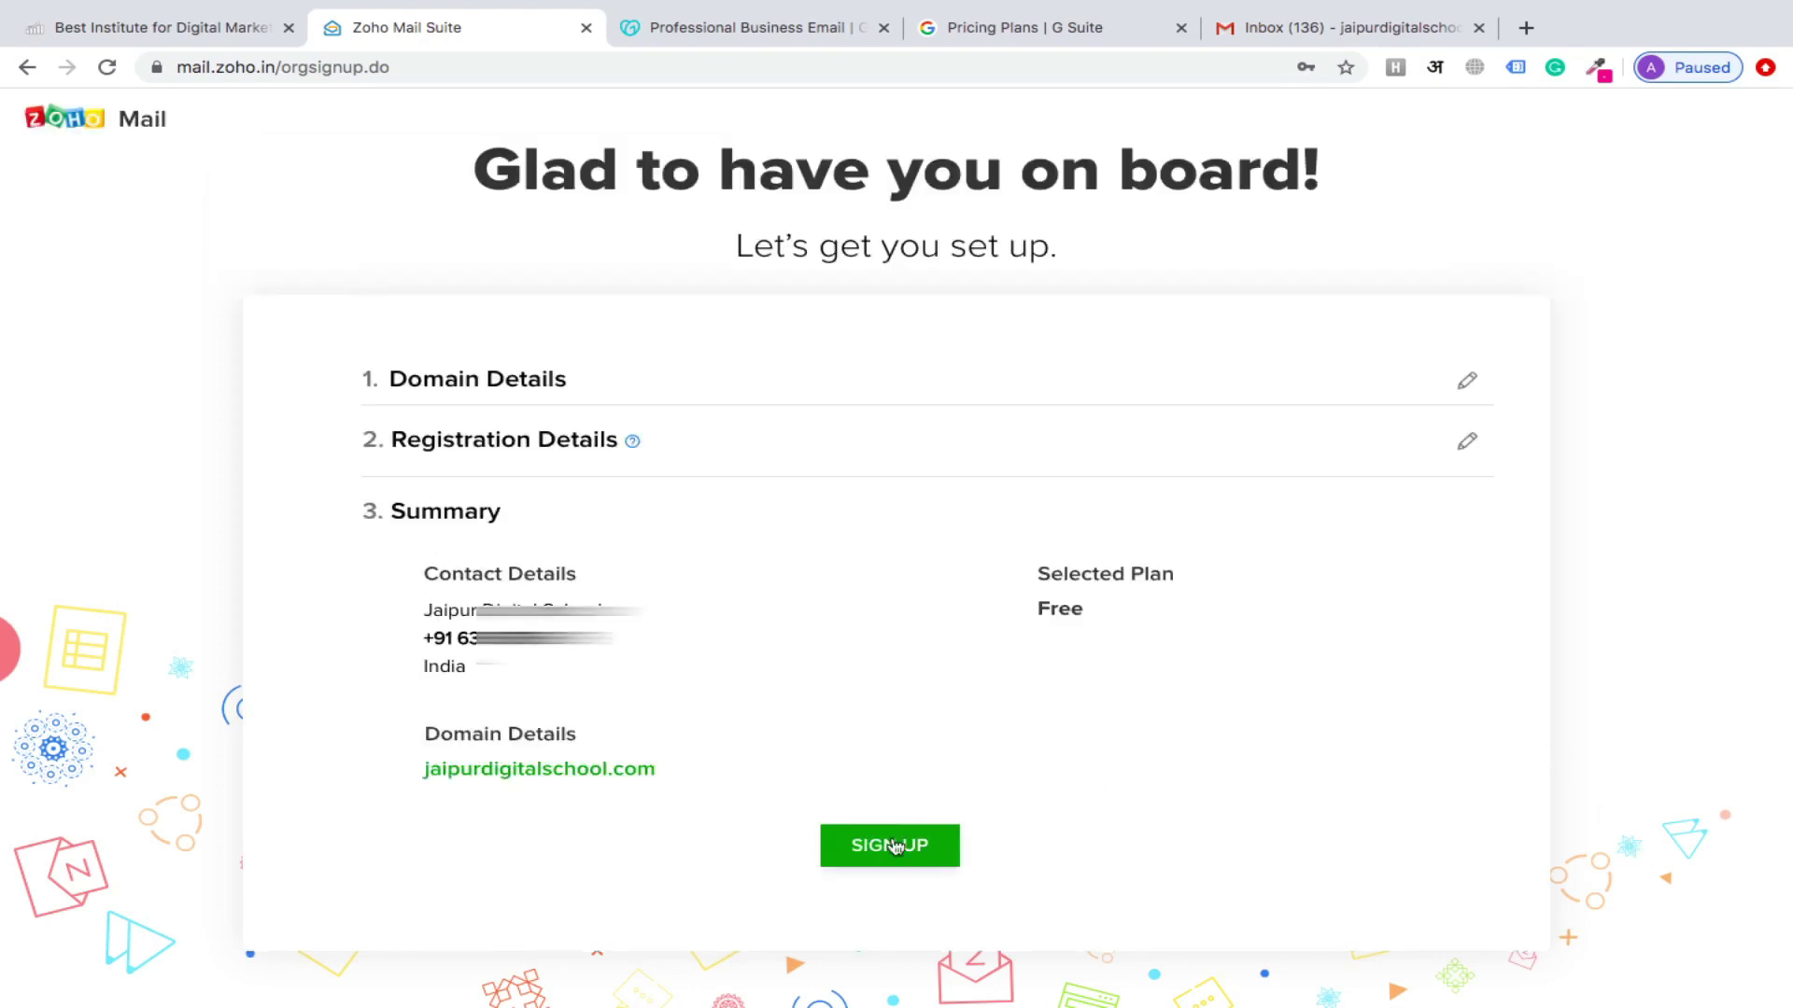
left_click(893, 848)
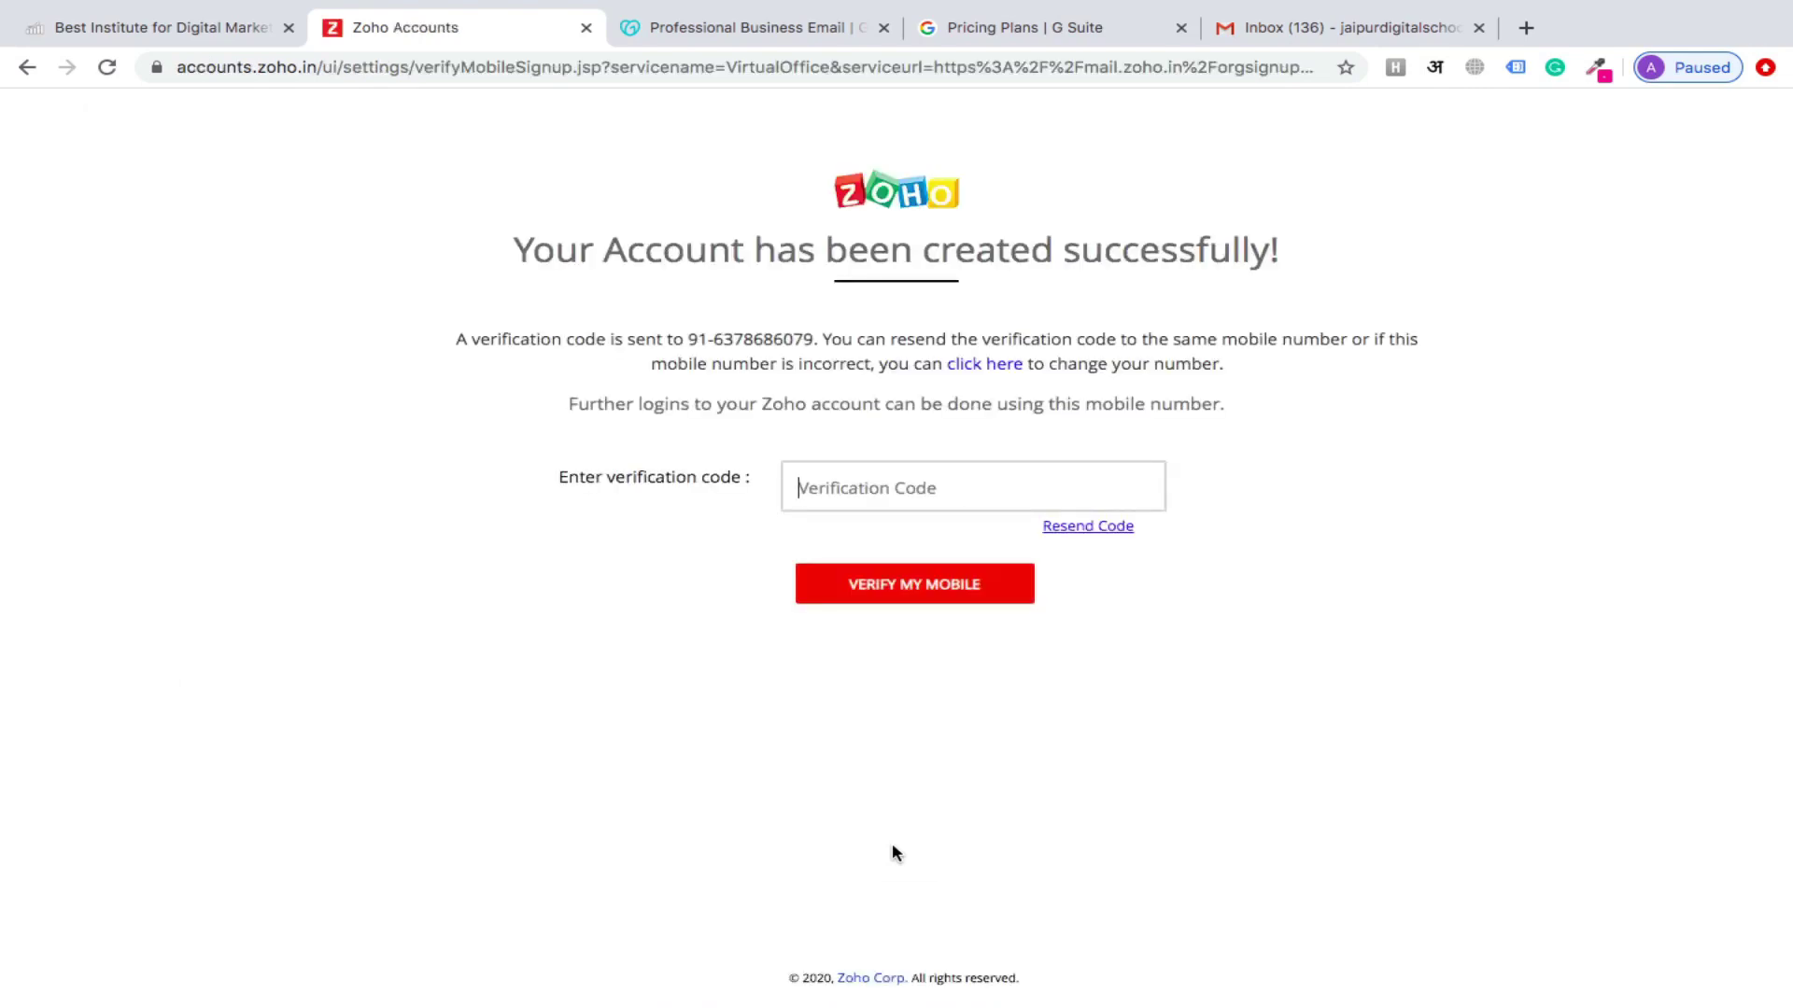
Paste the mobile verification code, verify the number, and postpone two-factor authentication
key("ctrl+v")
left_click(950, 594)
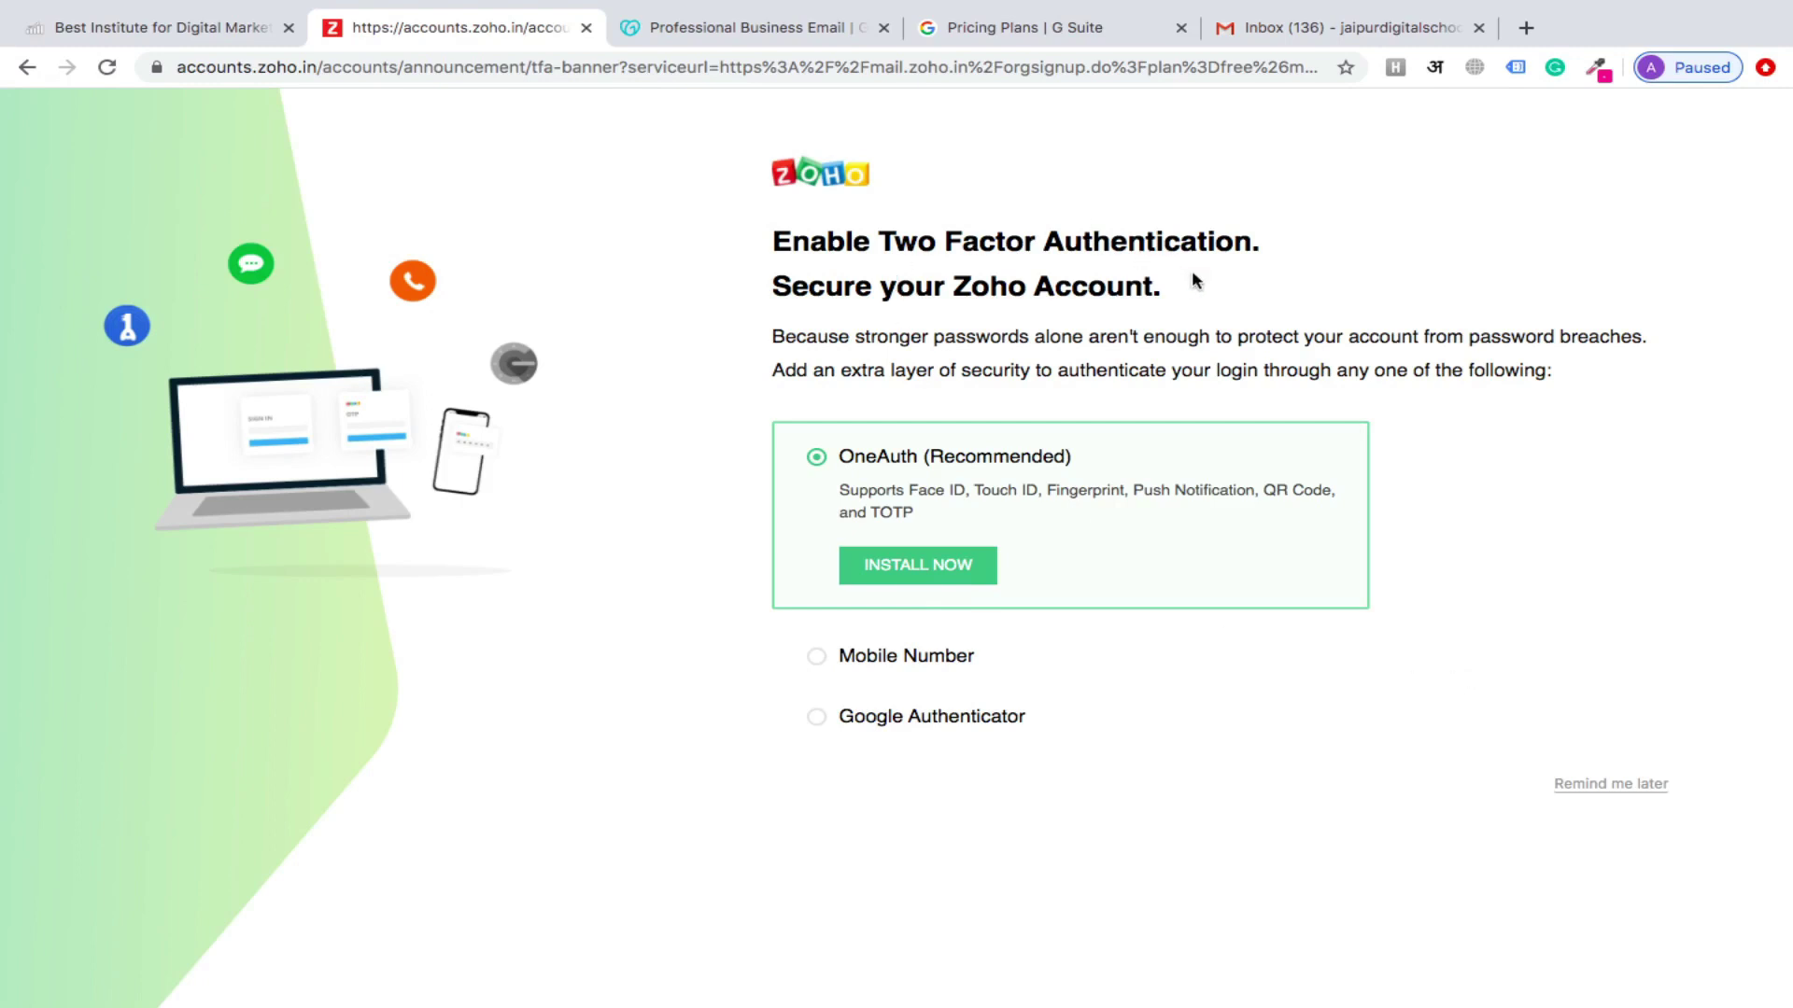
left_click(1611, 786)
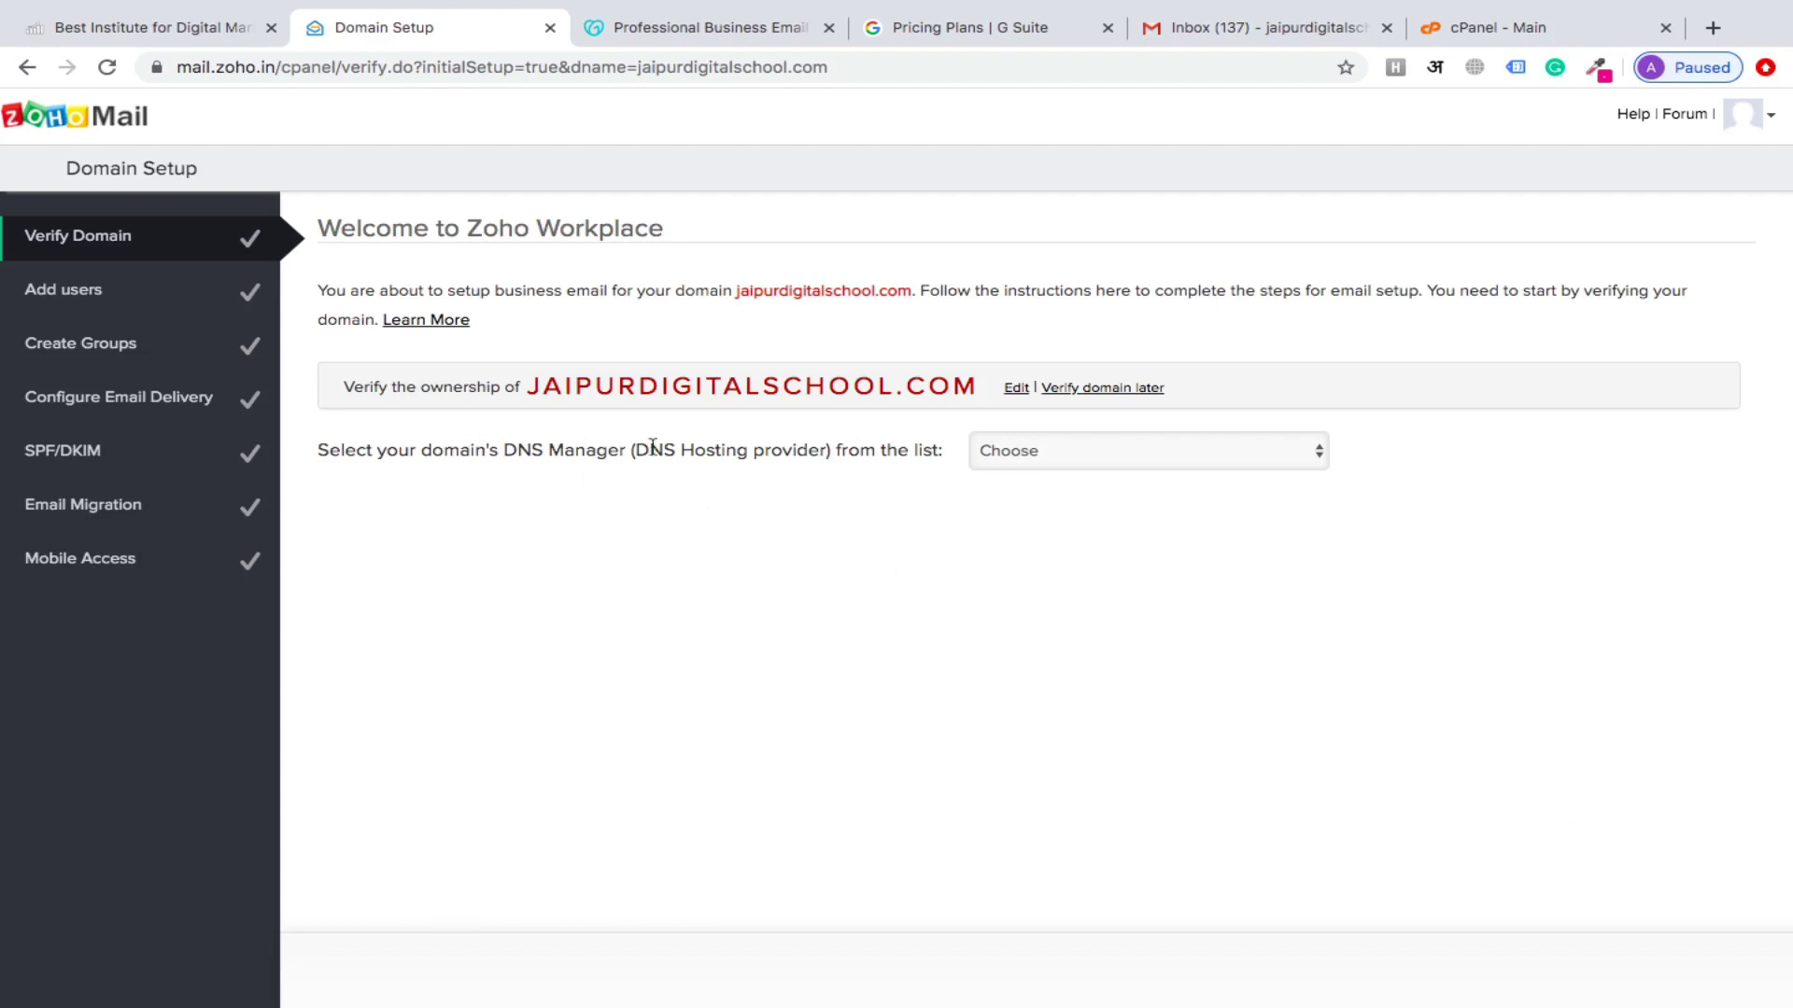
Choose cPanel as the domain's DNS manager
left_click(1099, 457)
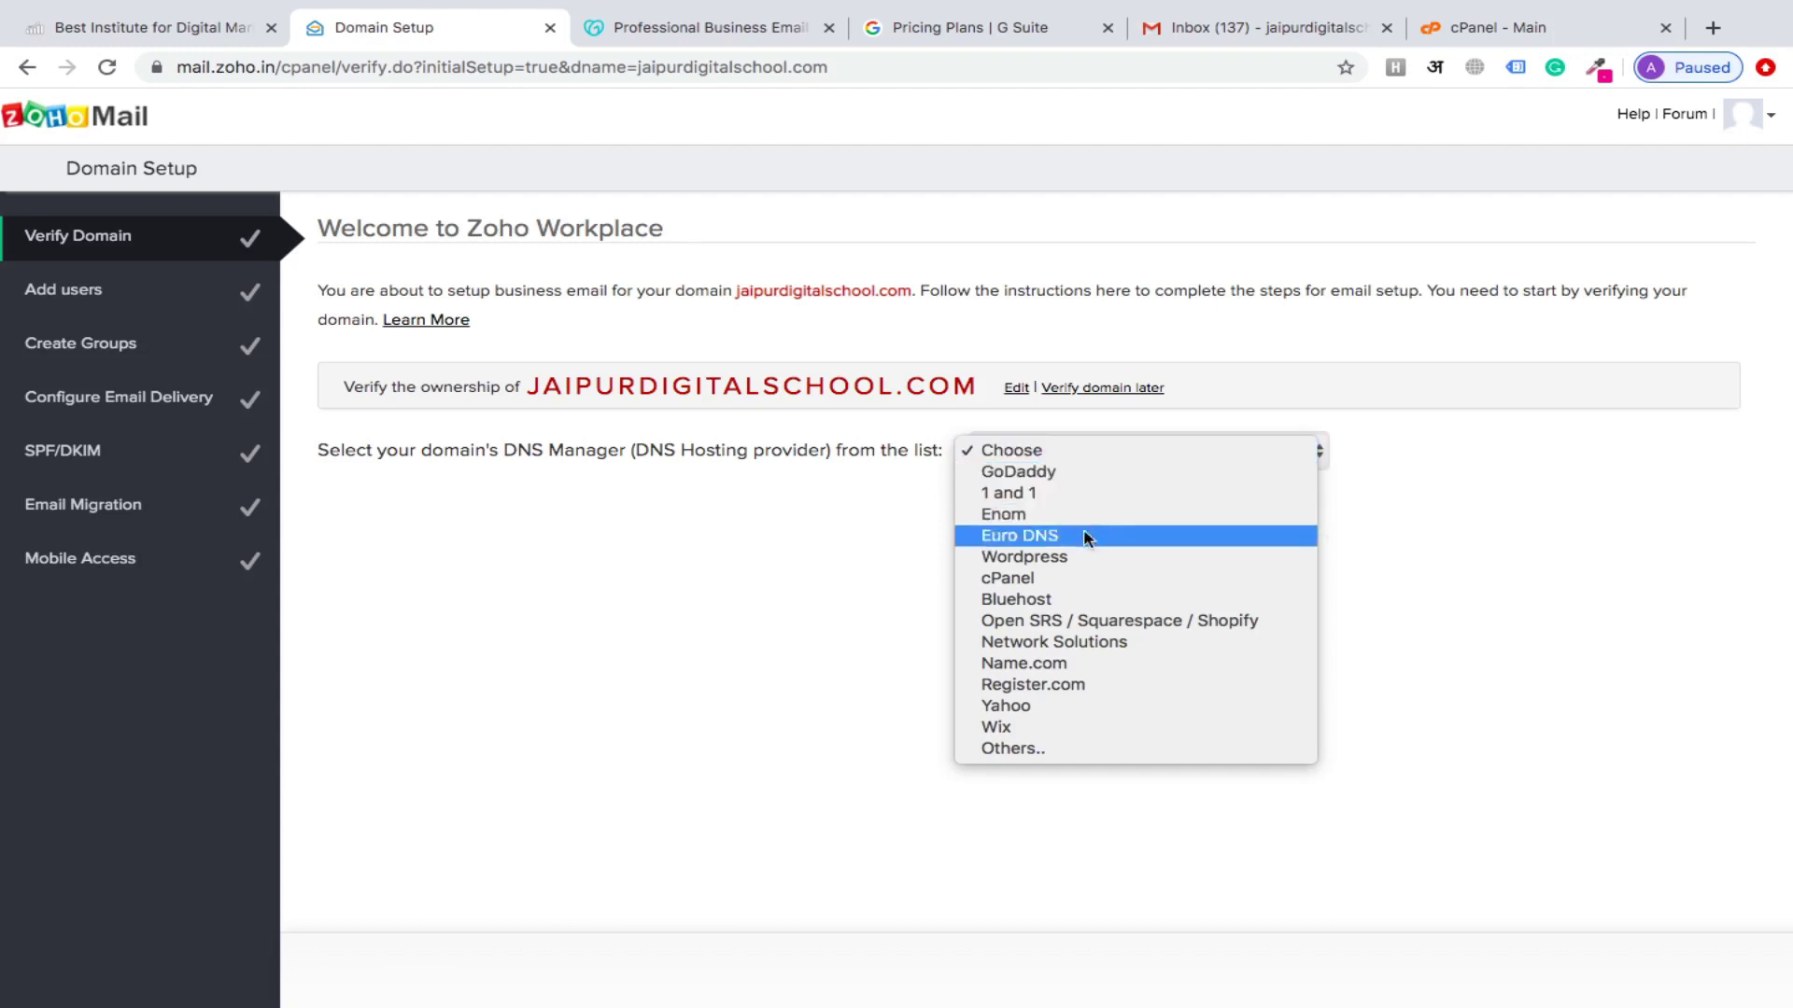
left_click(1144, 579)
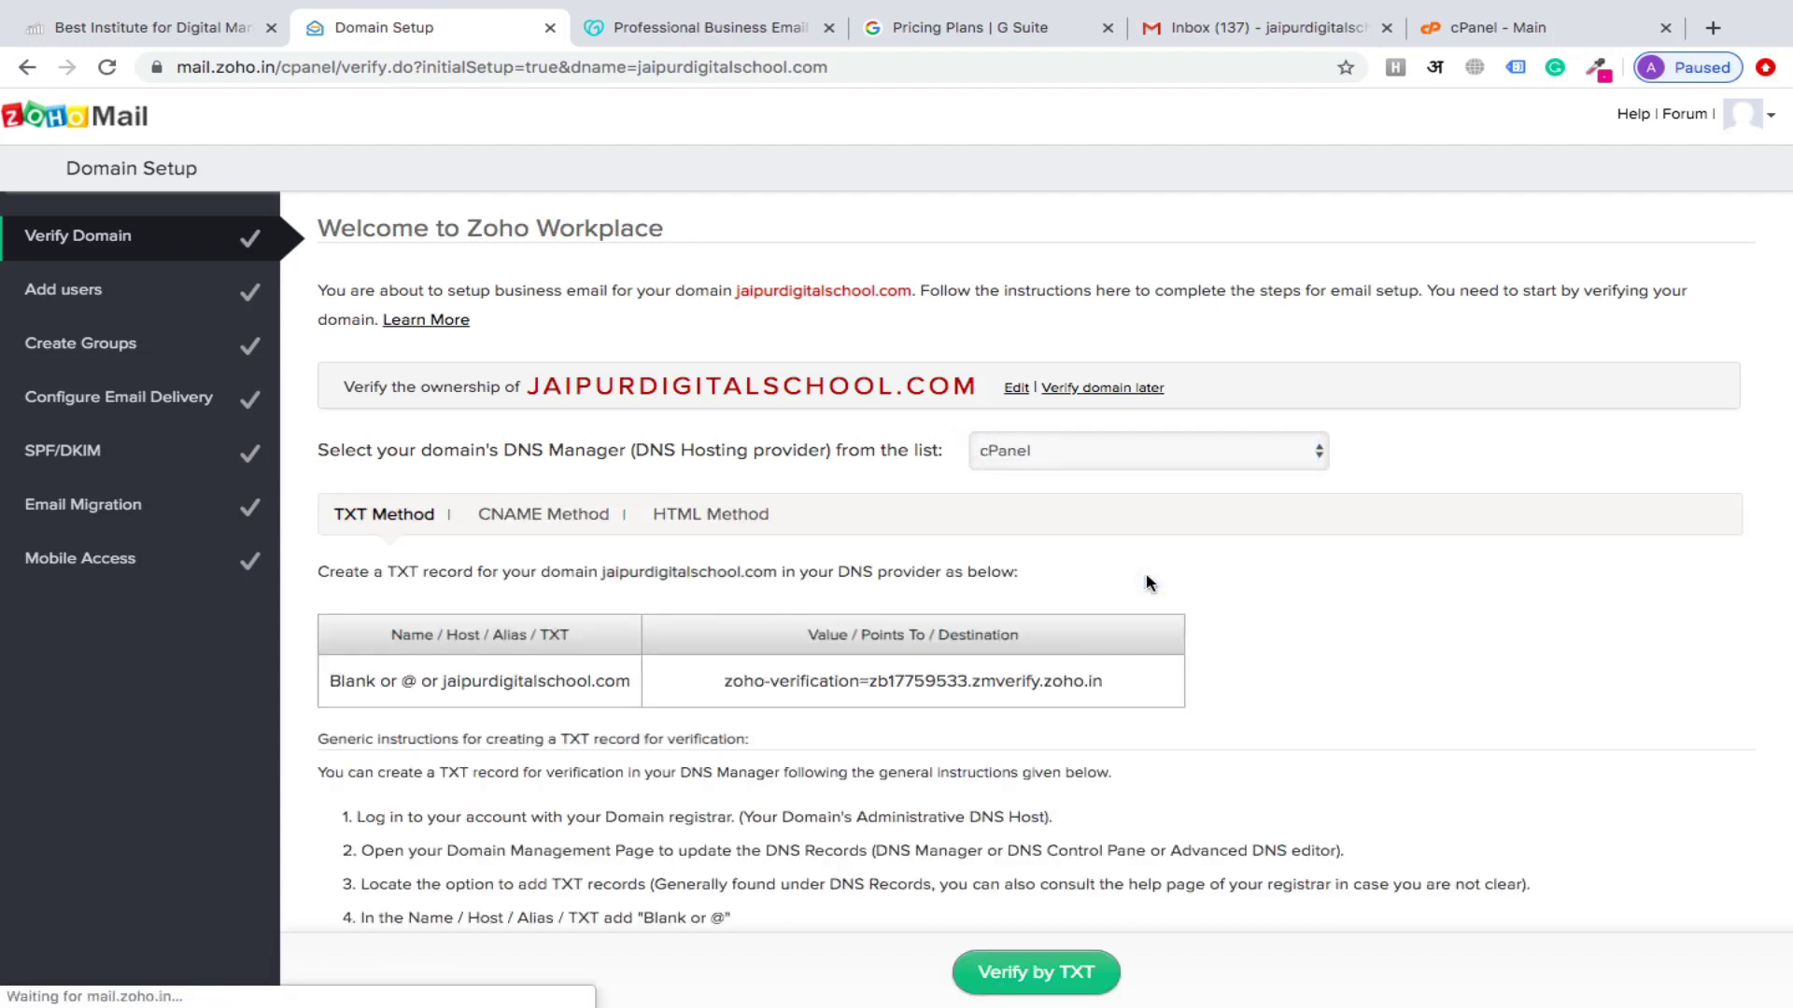
scroll(1148, 582, "down", 3)
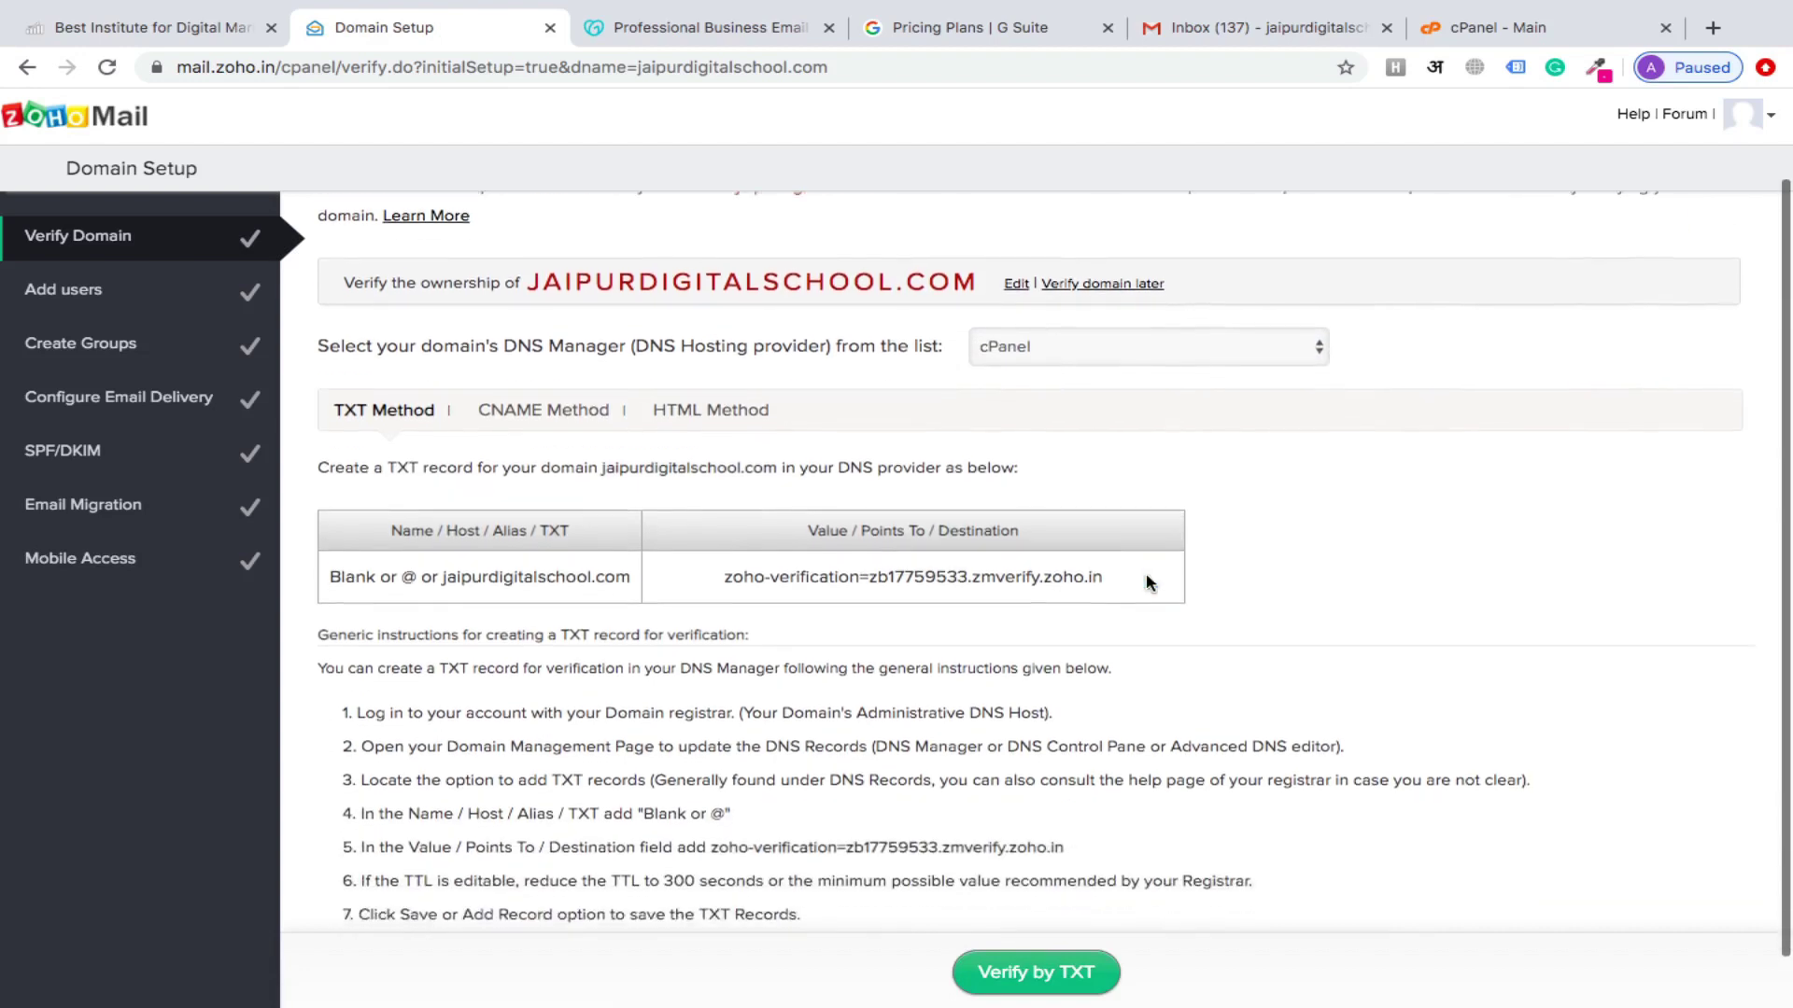
scroll(558, 551, "down", 1)
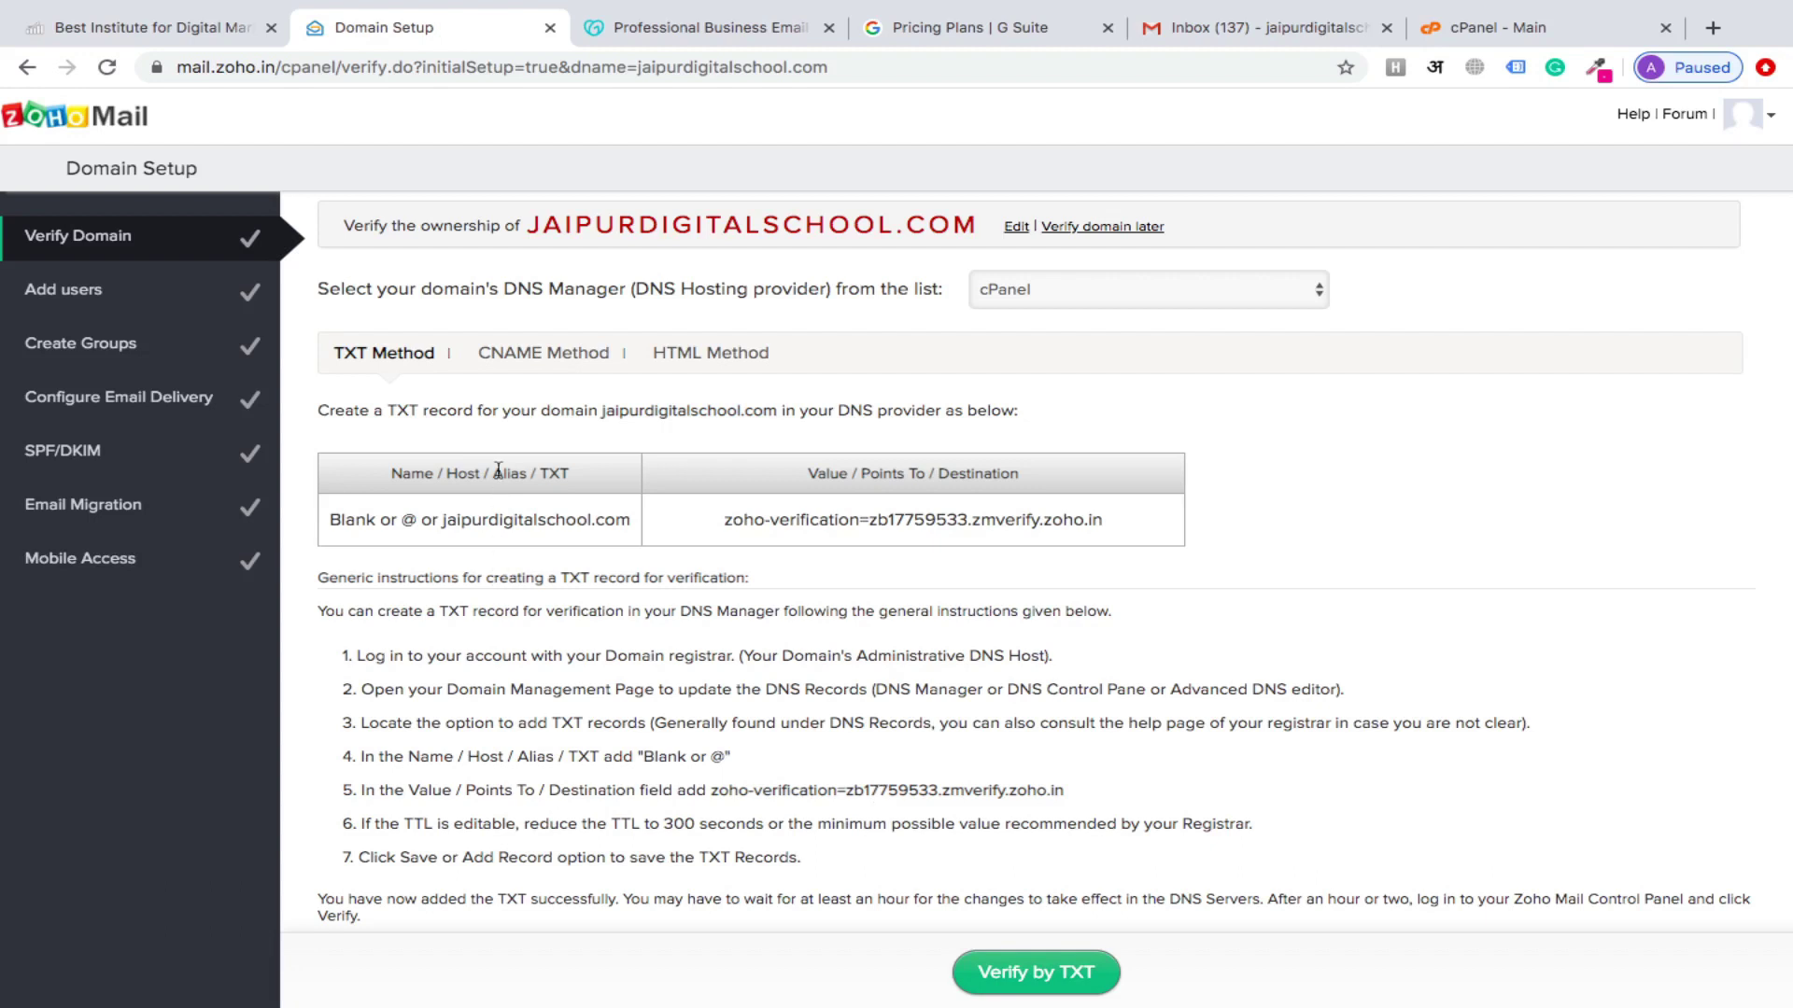
Switch to the HTML Method and download the verifyforzoho.html verification file
left_click(711, 355)
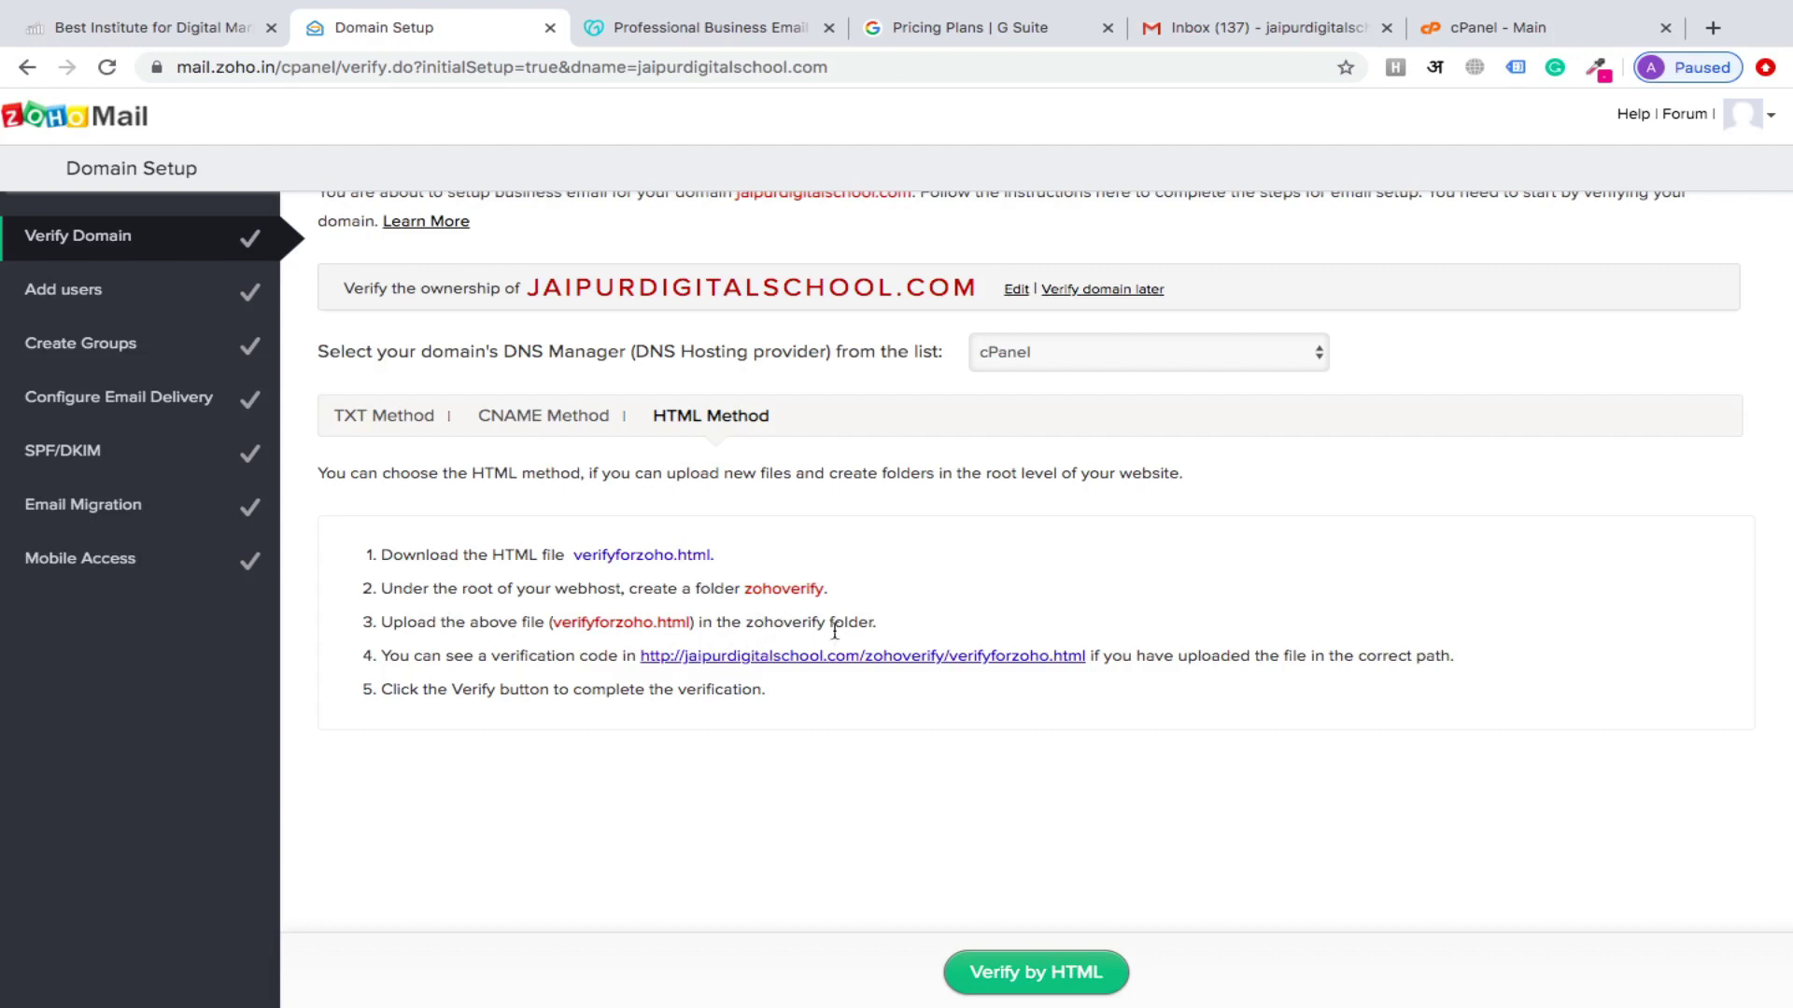
double_click(789, 618)
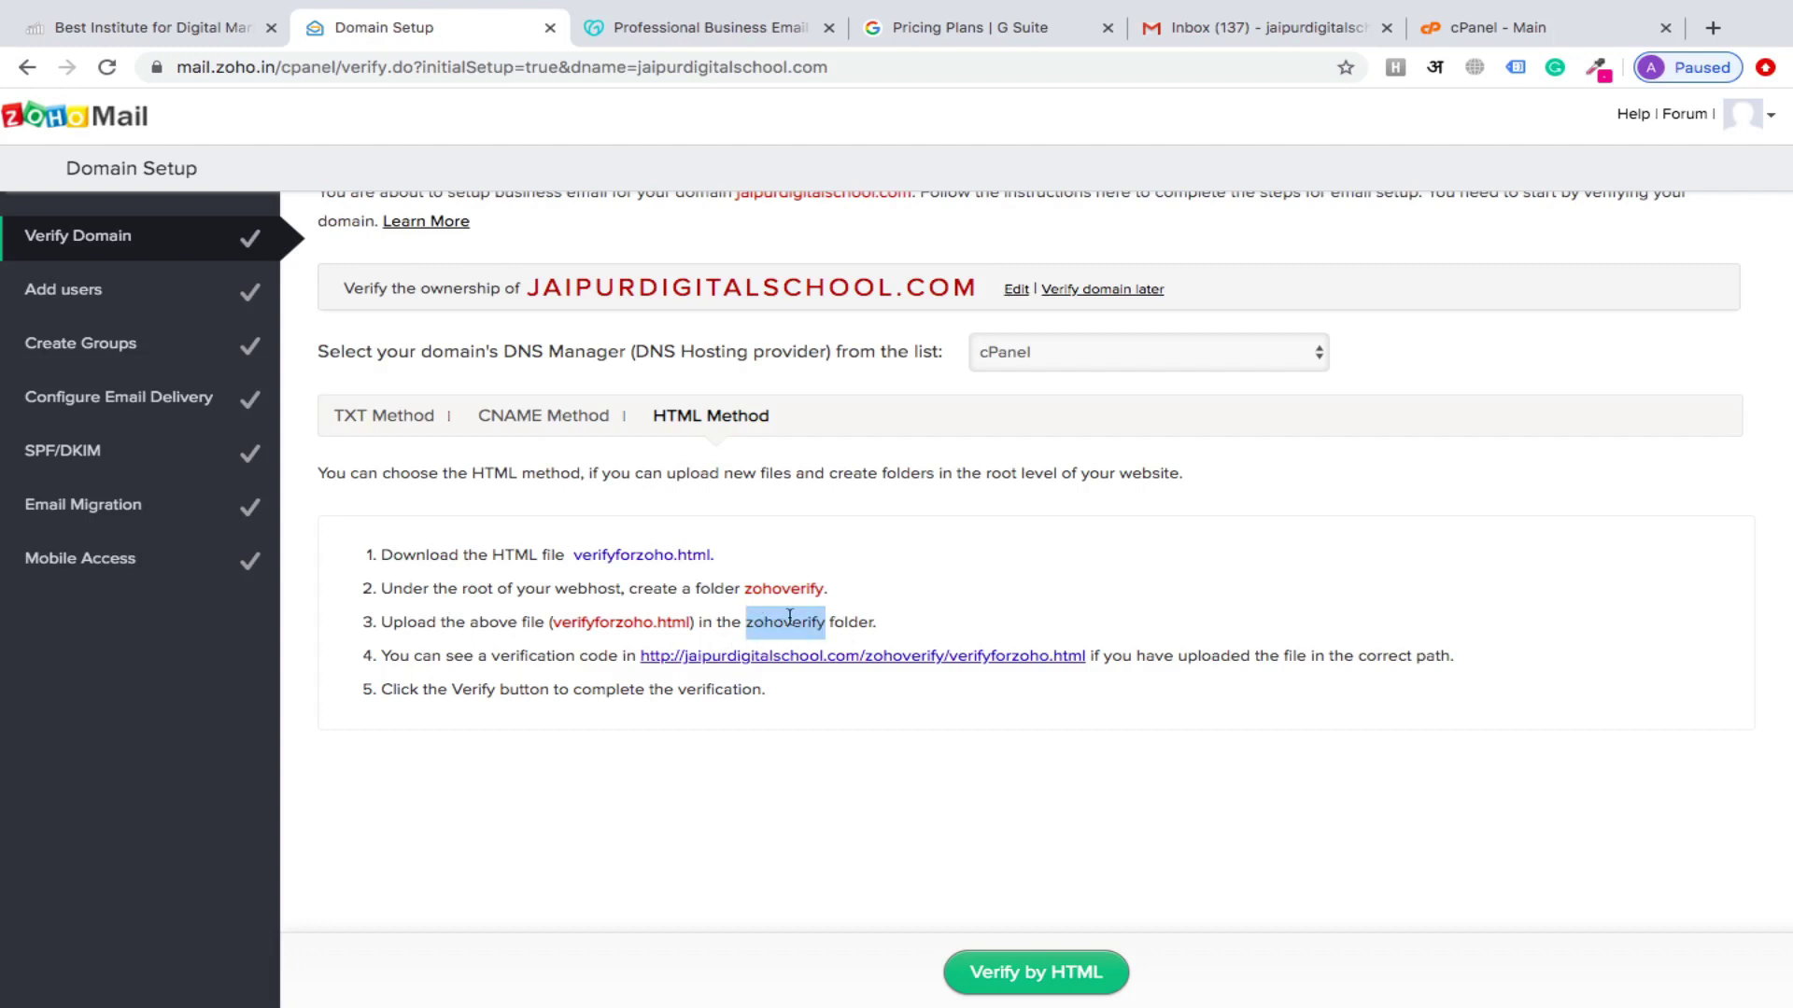
left_click(789, 618)
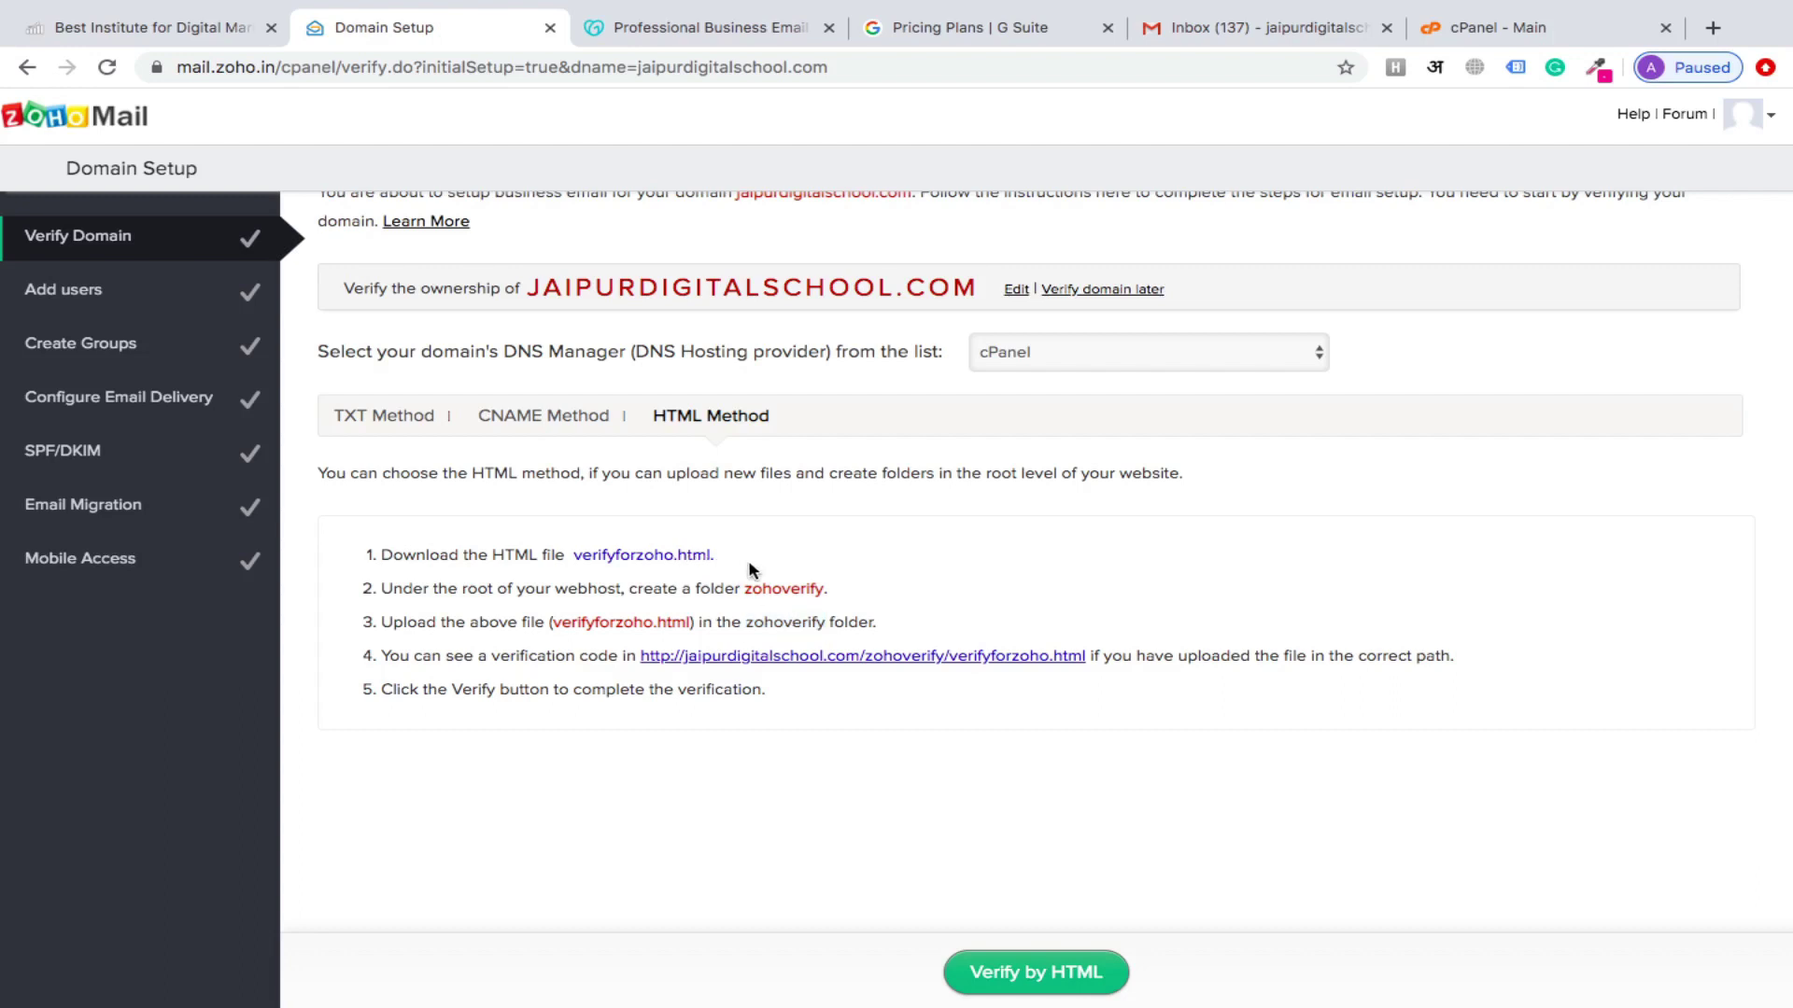
left_click(653, 559)
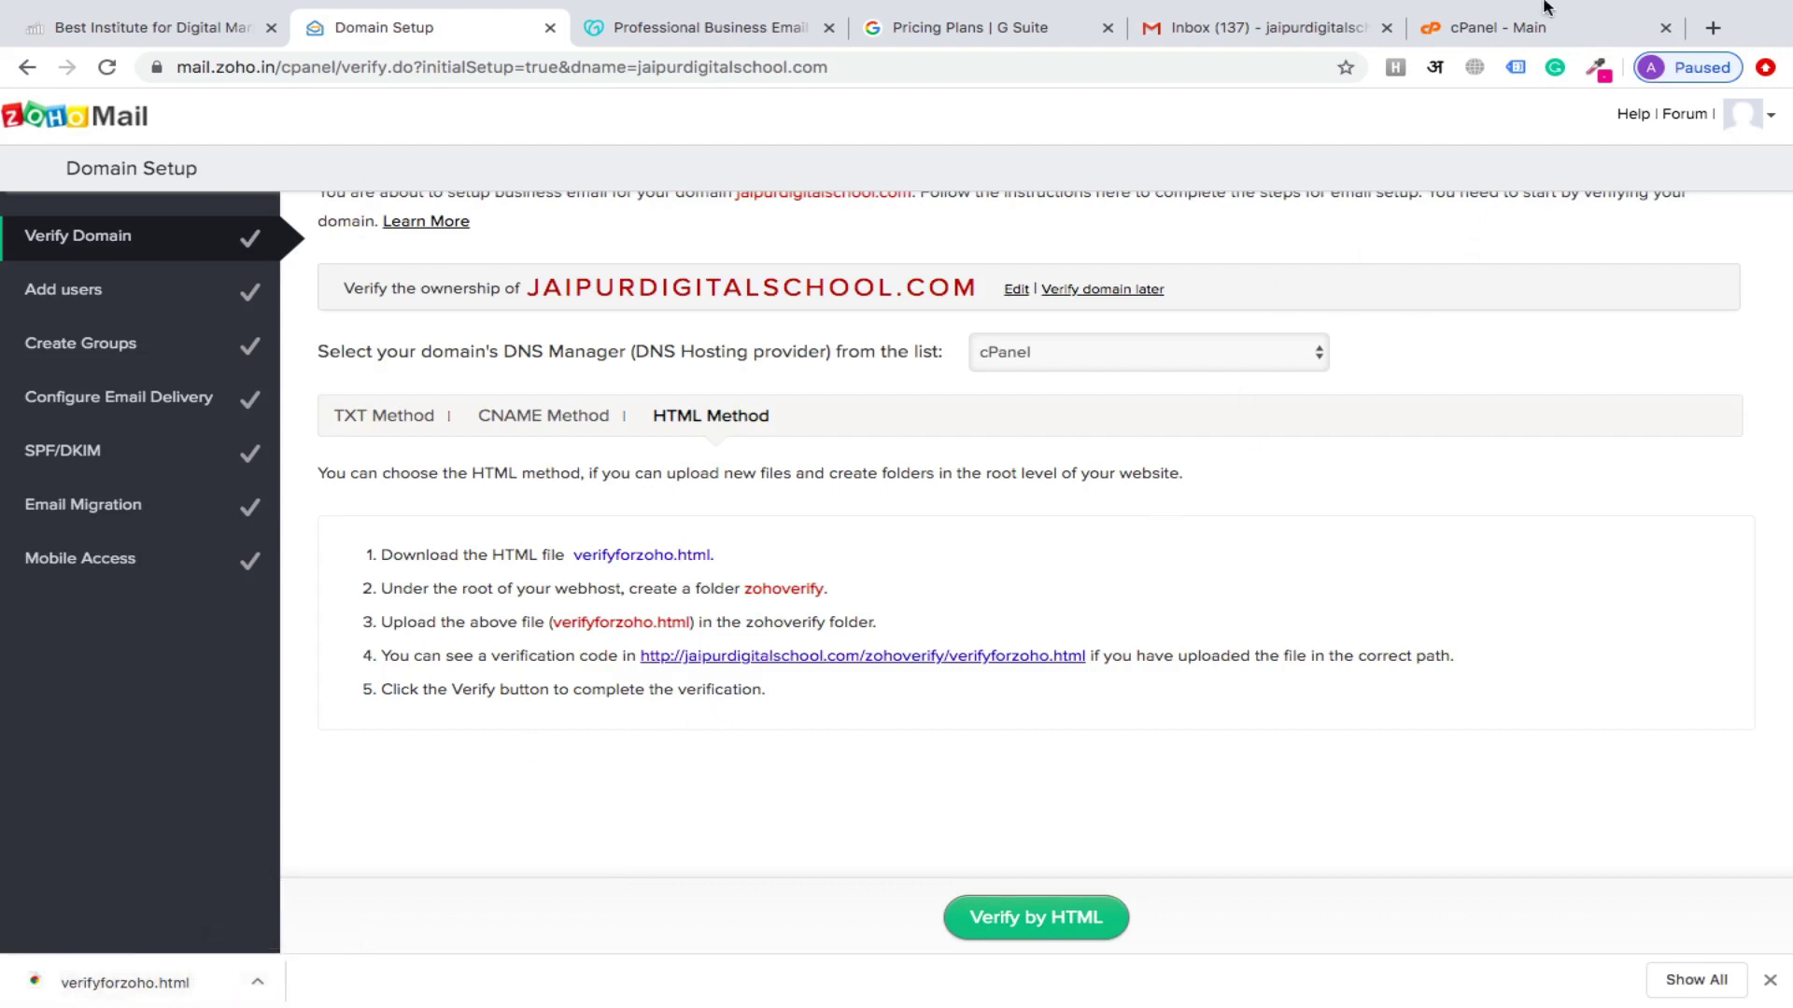
left_click(1539, 30)
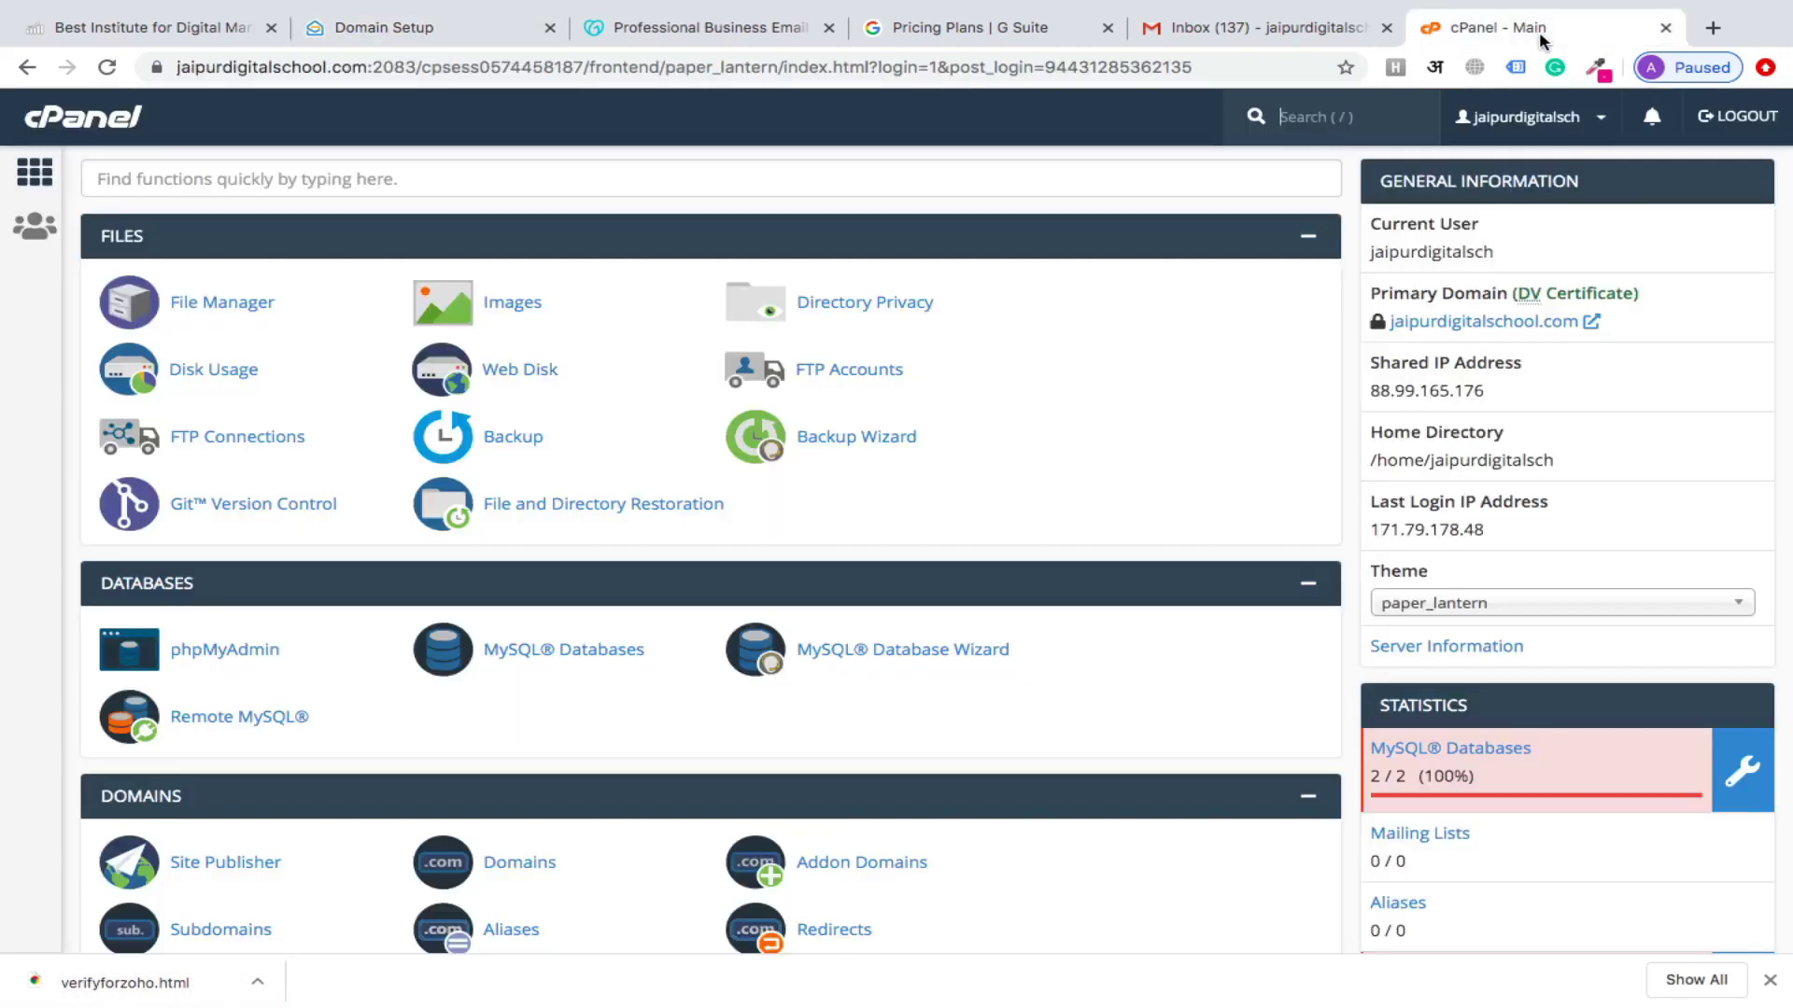
In File Manager, create a zohoverify folder inside public_html and open it
left_click(211, 300)
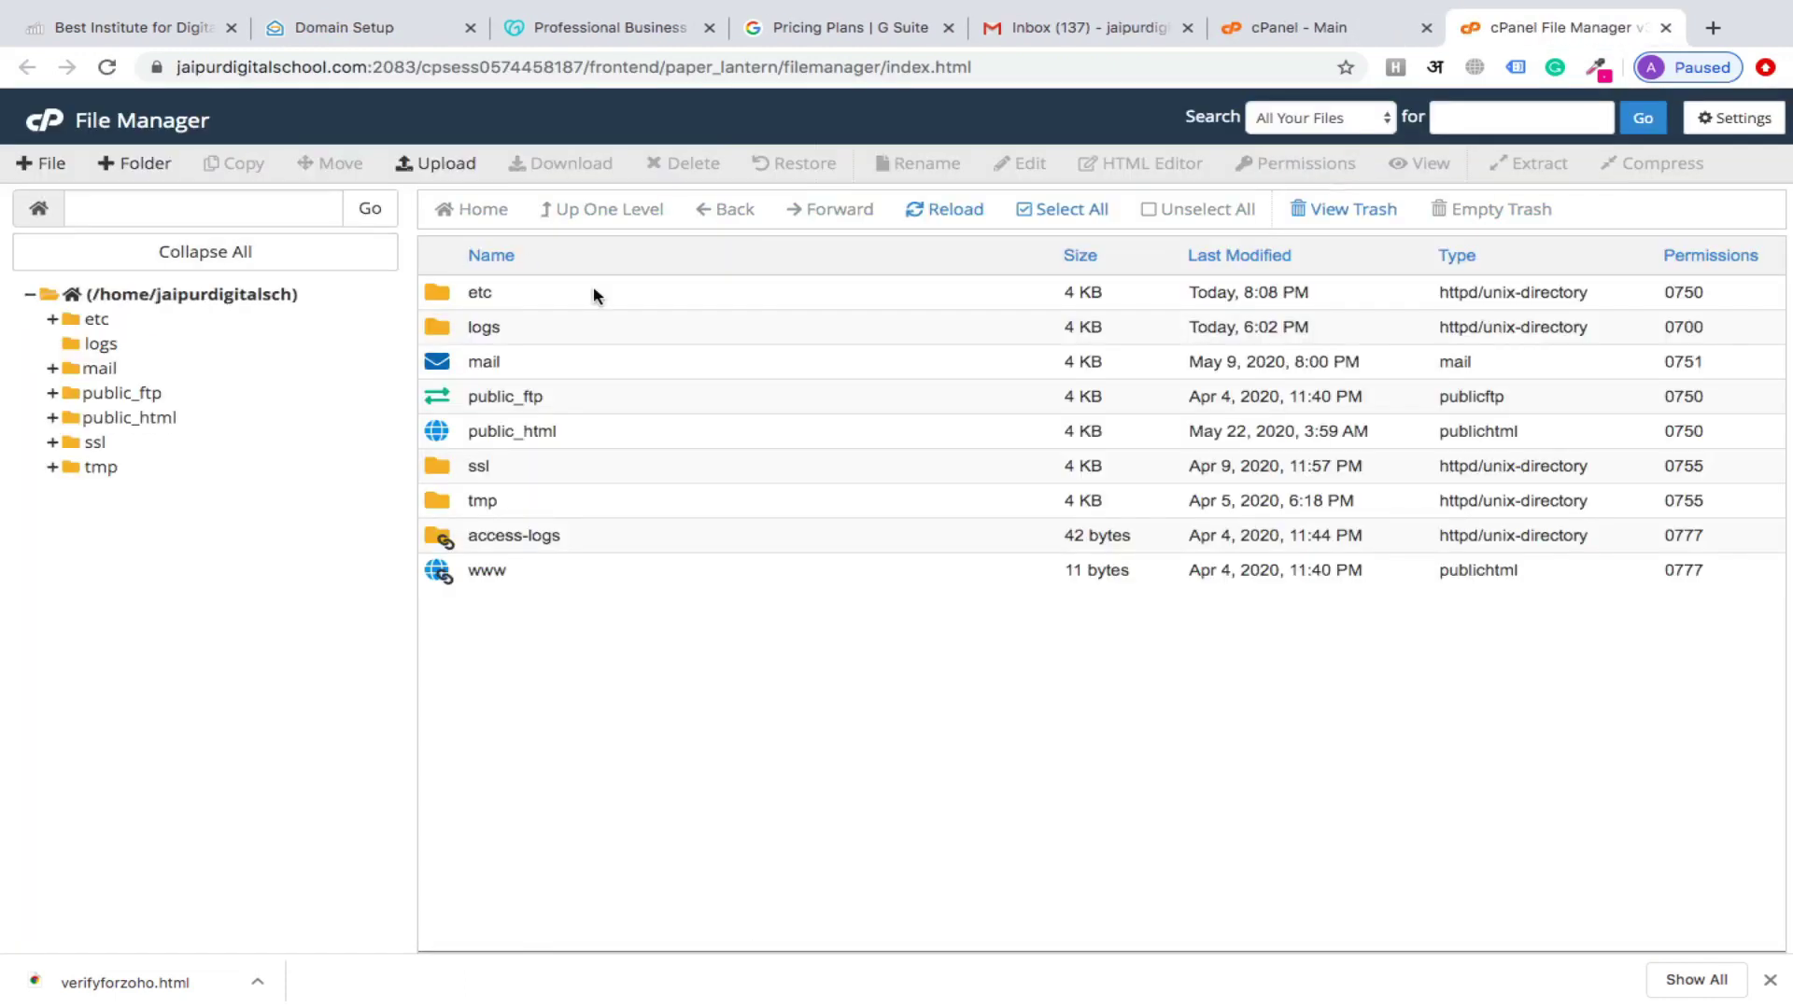
double_click(613, 431)
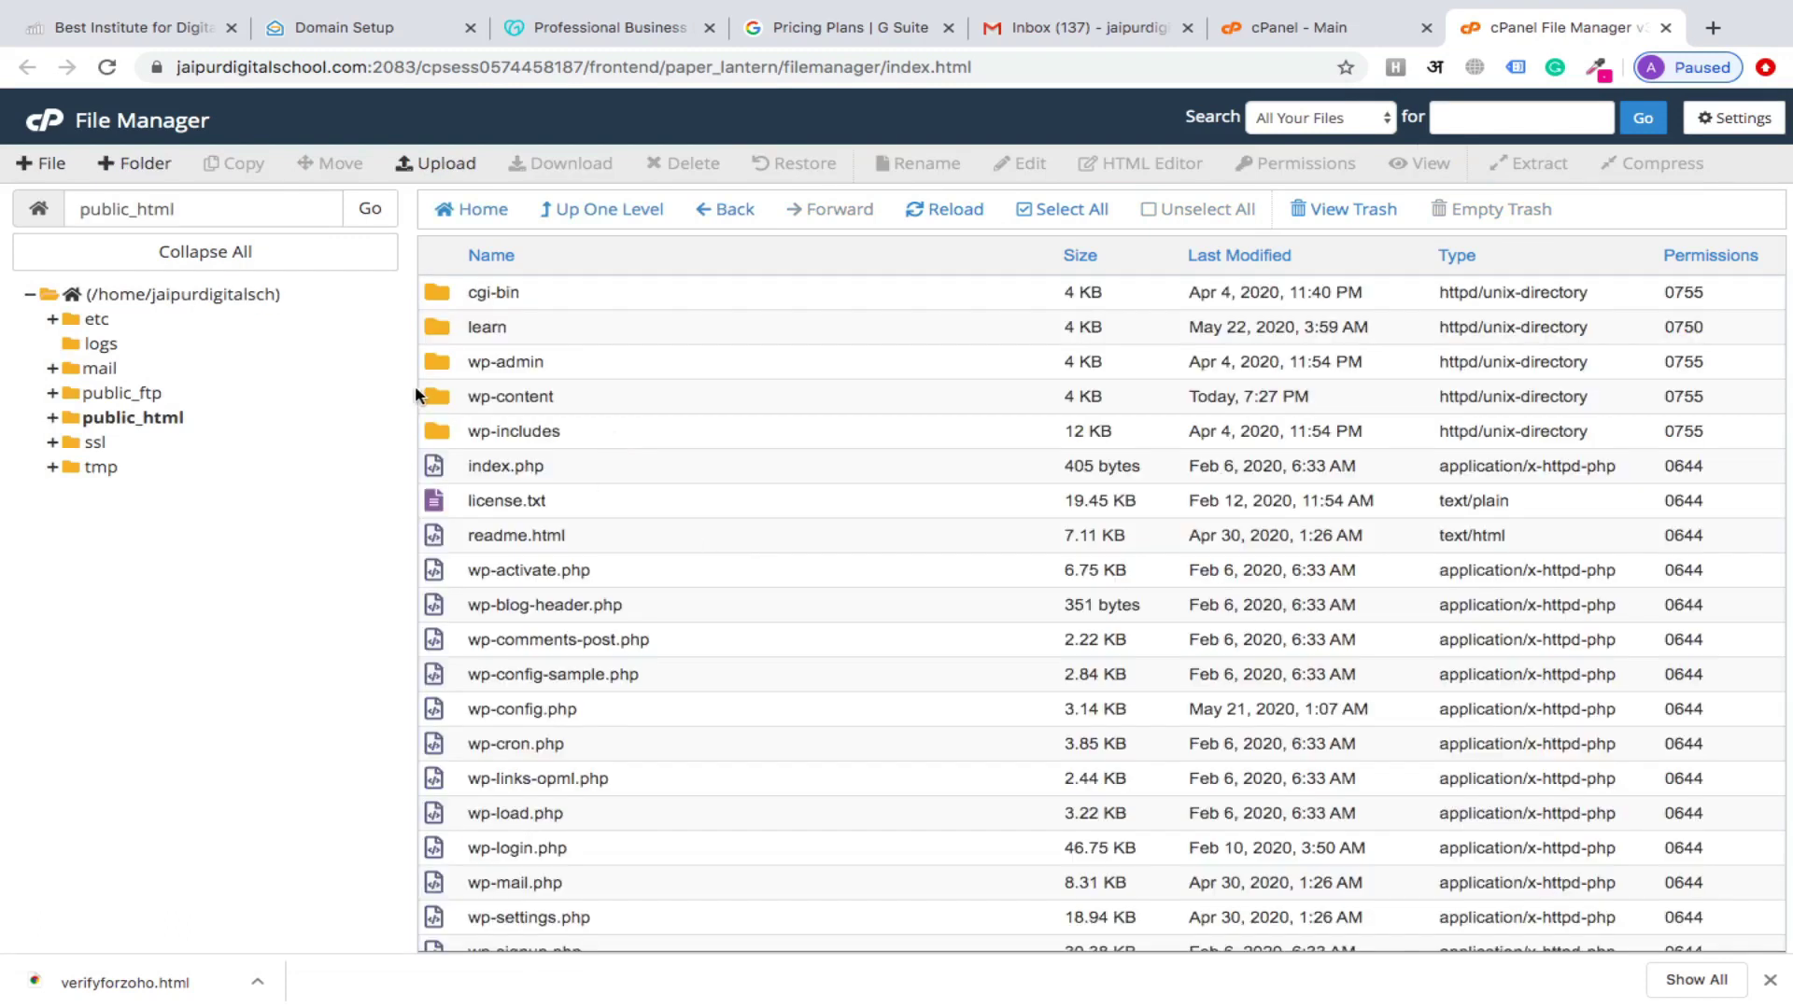
left_click(143, 165)
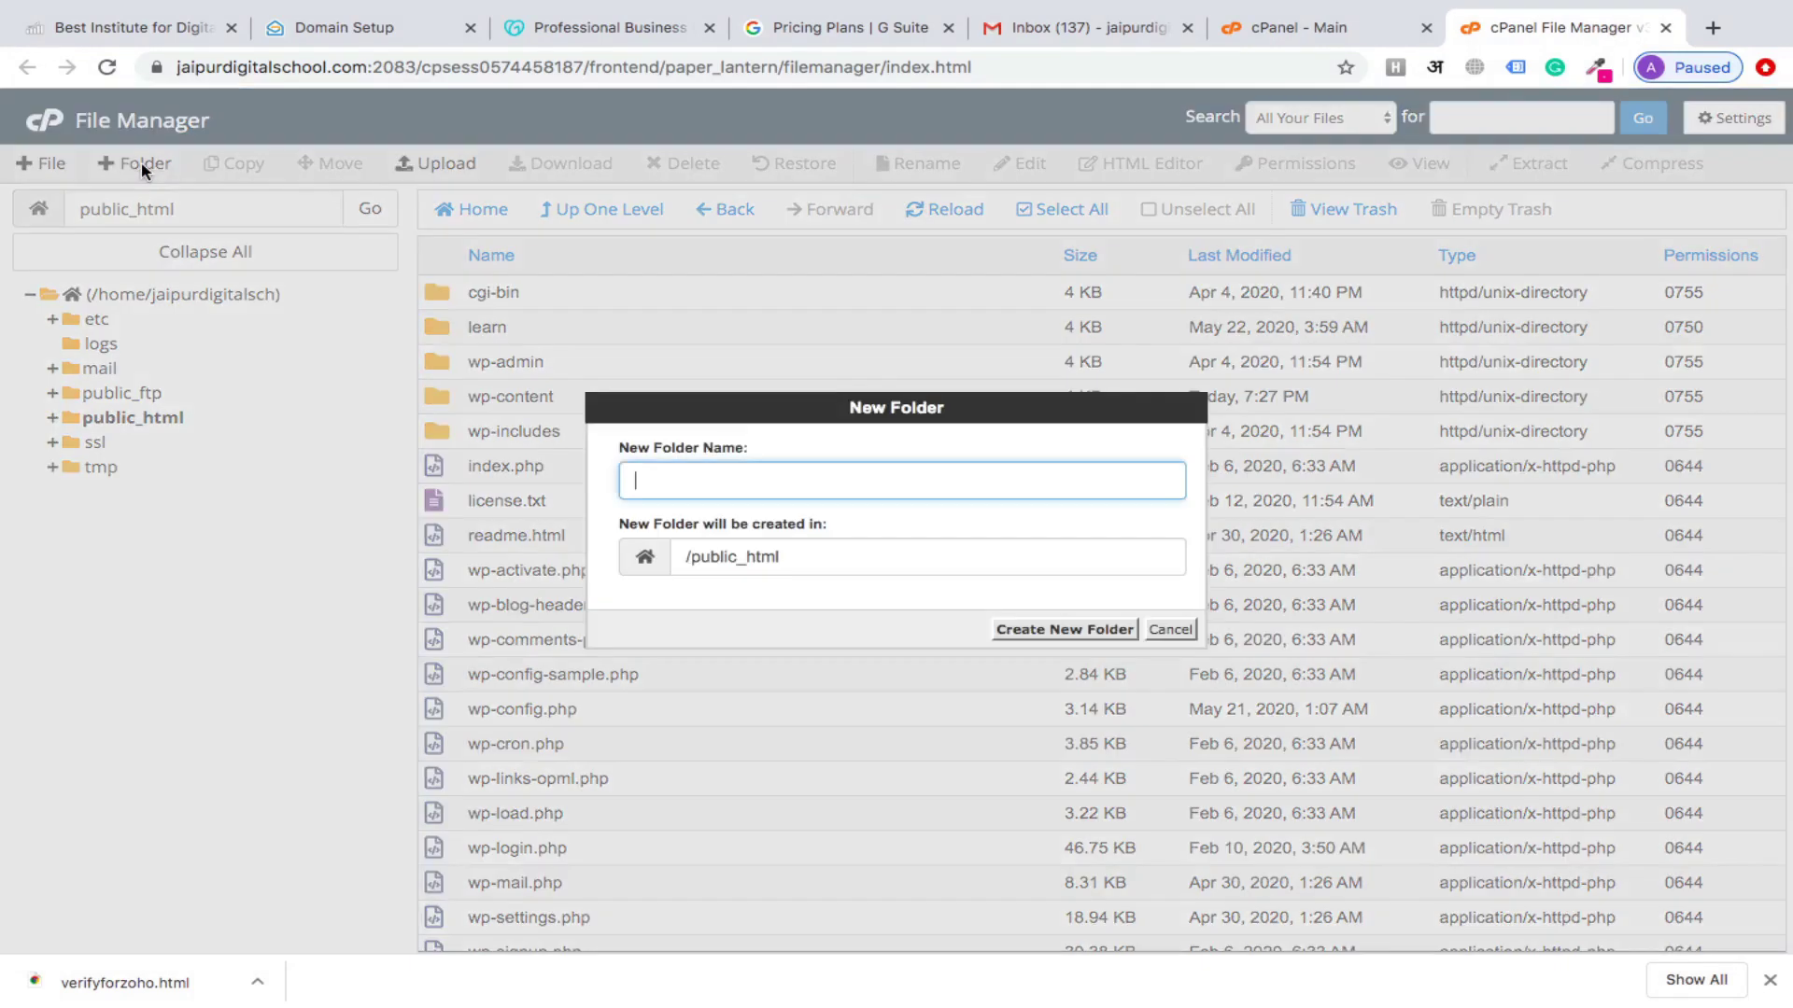
type("zoop")
key("BackSpace")
key("BackSpace")
type("hoverify")
left_click(1055, 630)
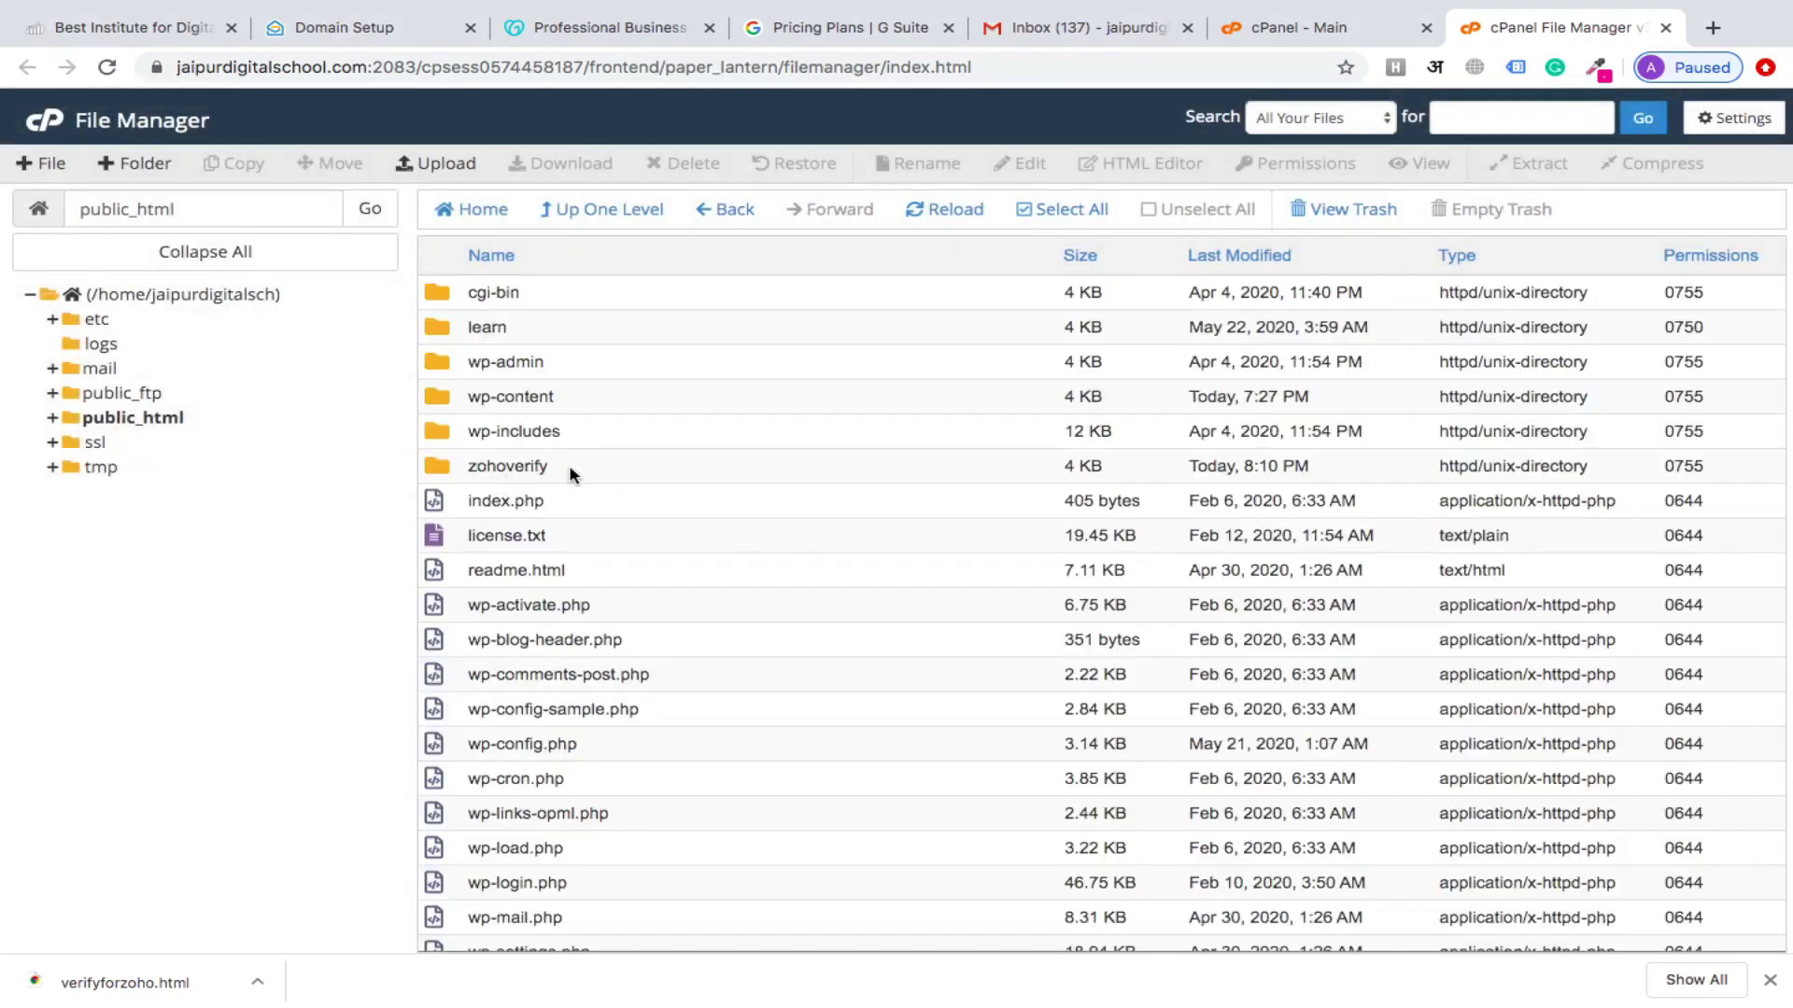
double_click(594, 467)
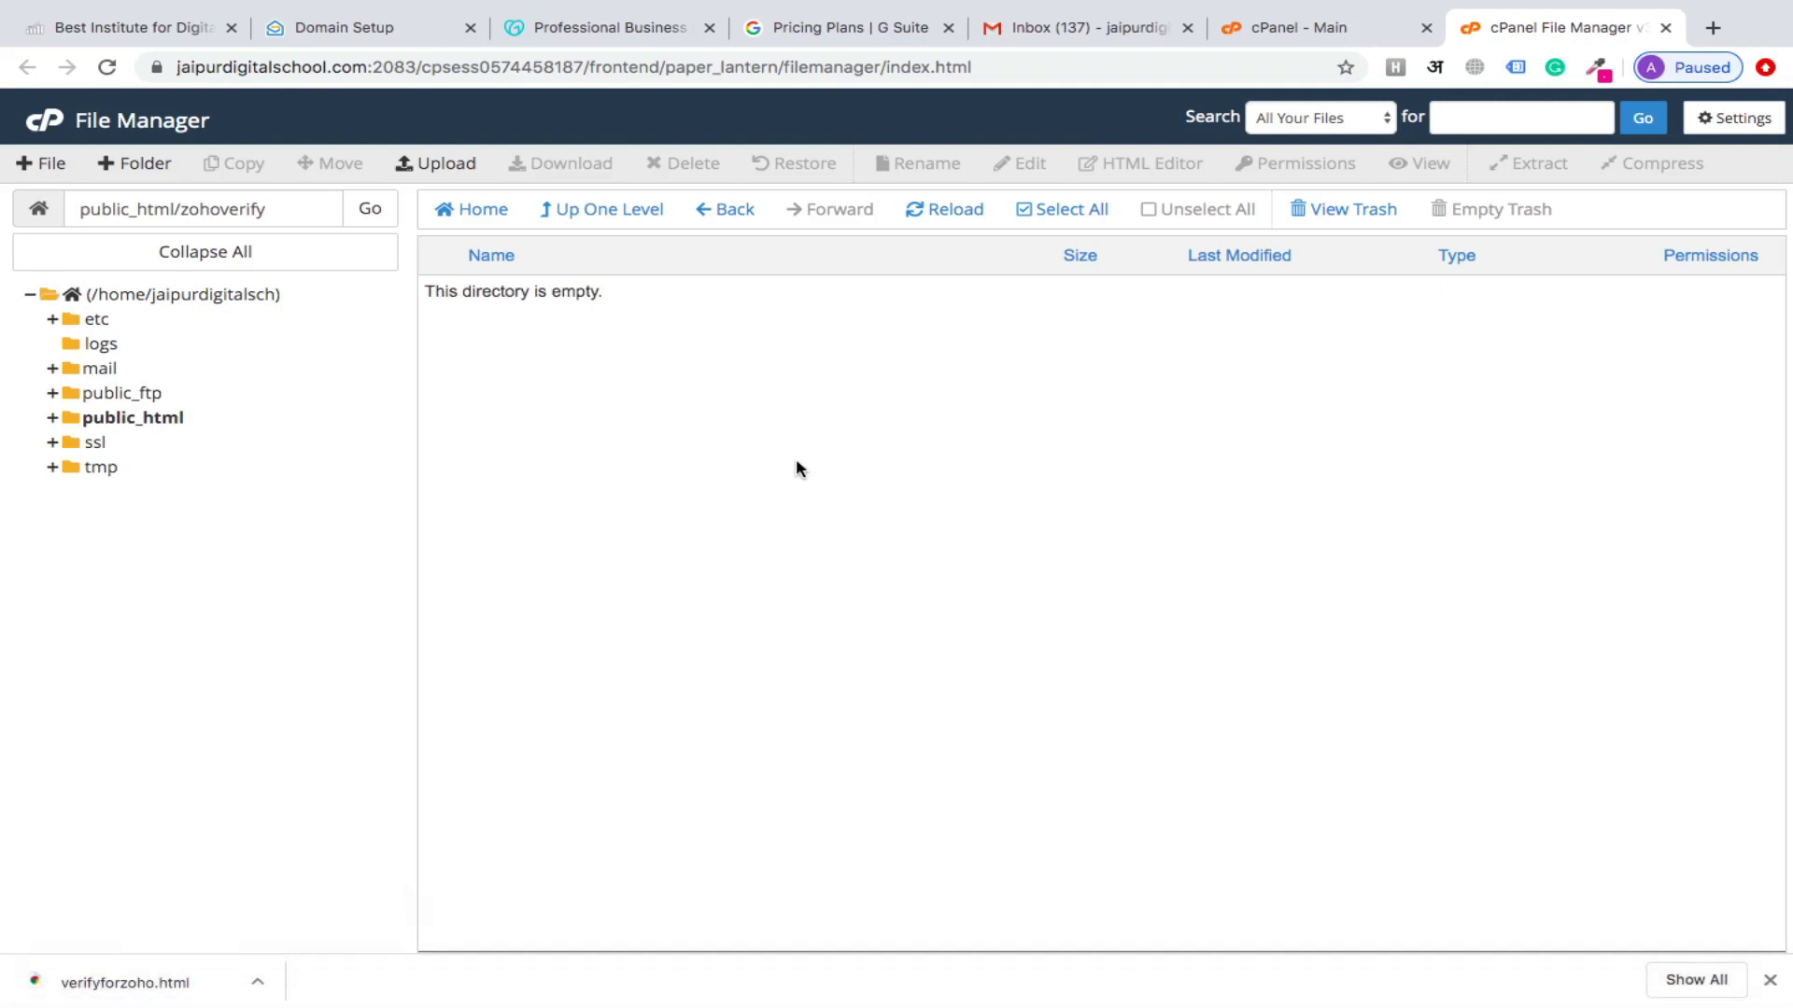
Upload verifyforzoho.html from Downloads into the public_html/zohoverify folder
left_click(436, 161)
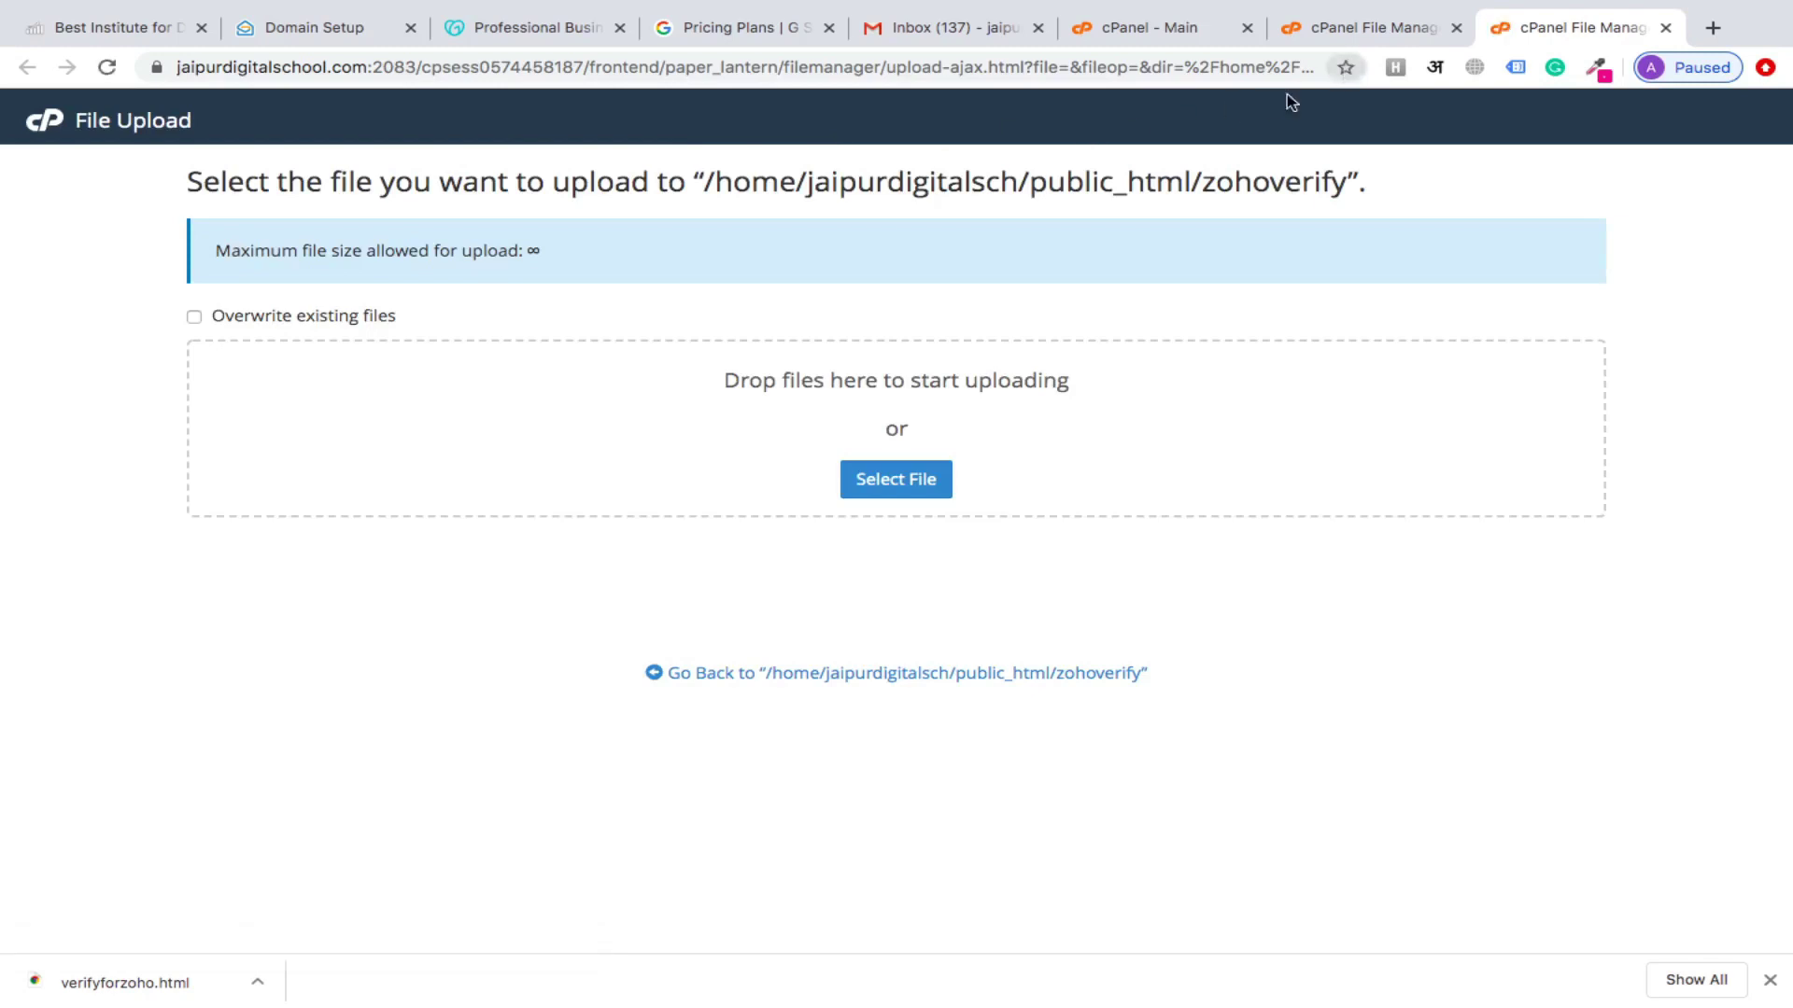
left_click(897, 487)
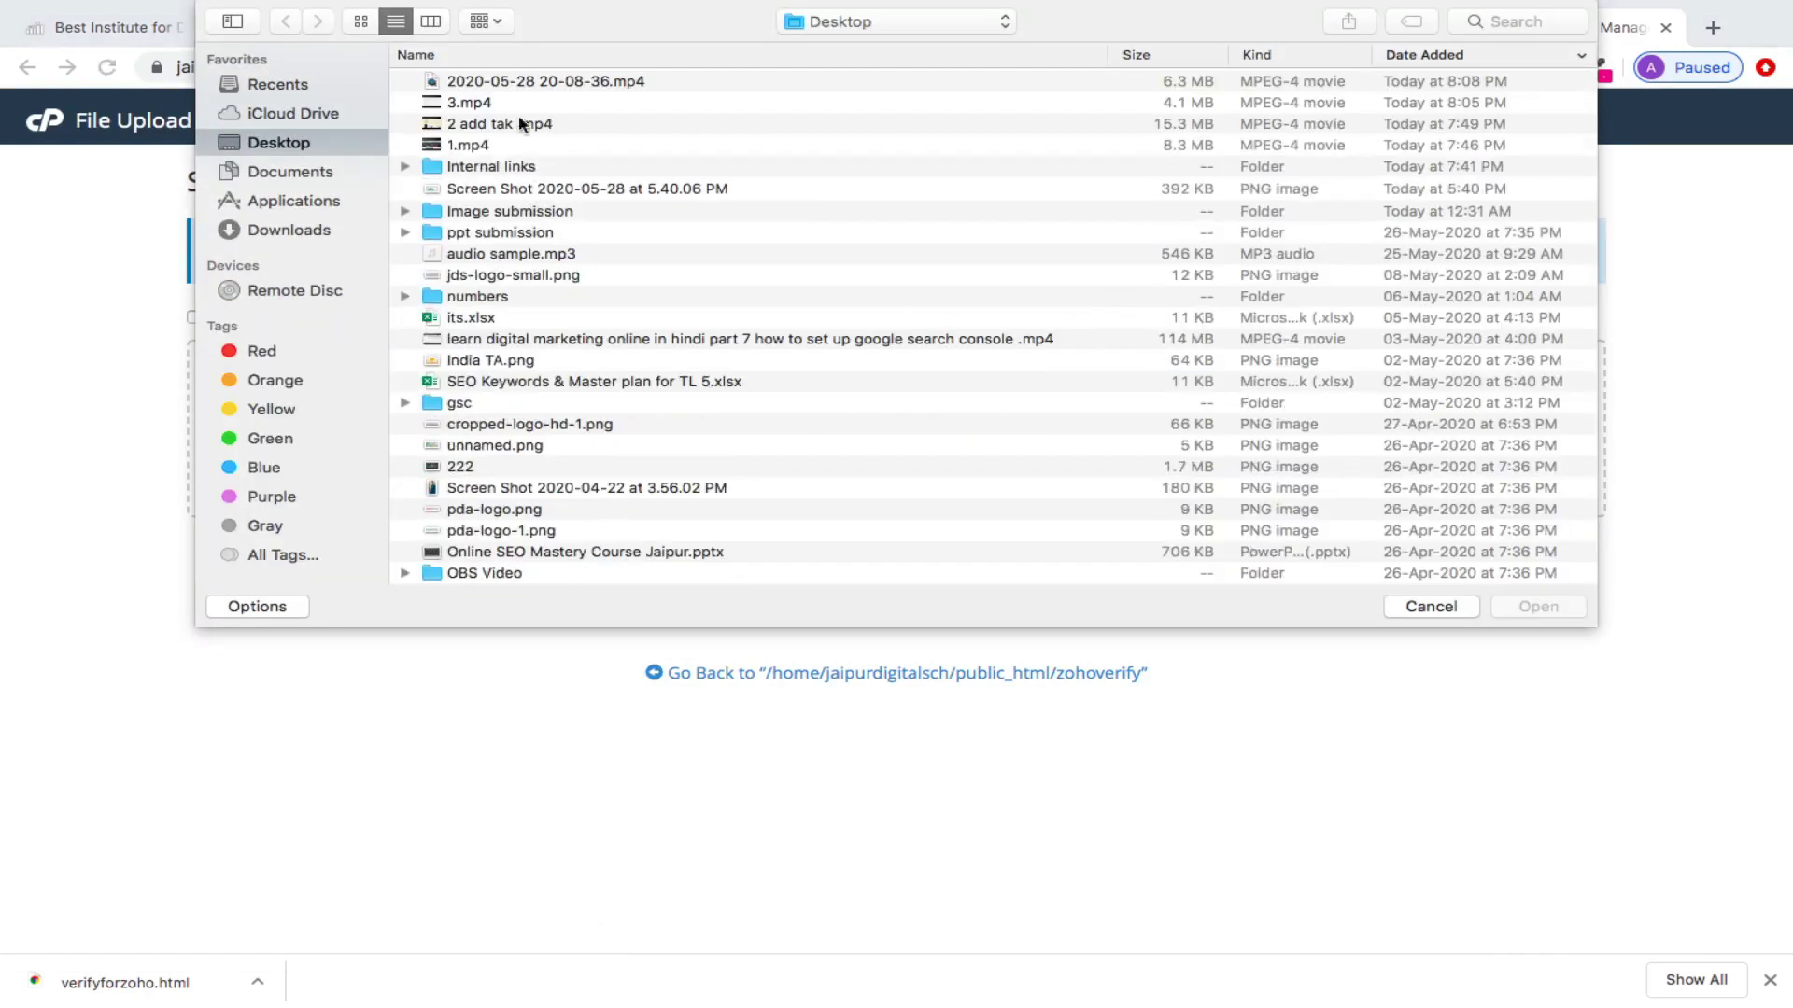
left_click(297, 232)
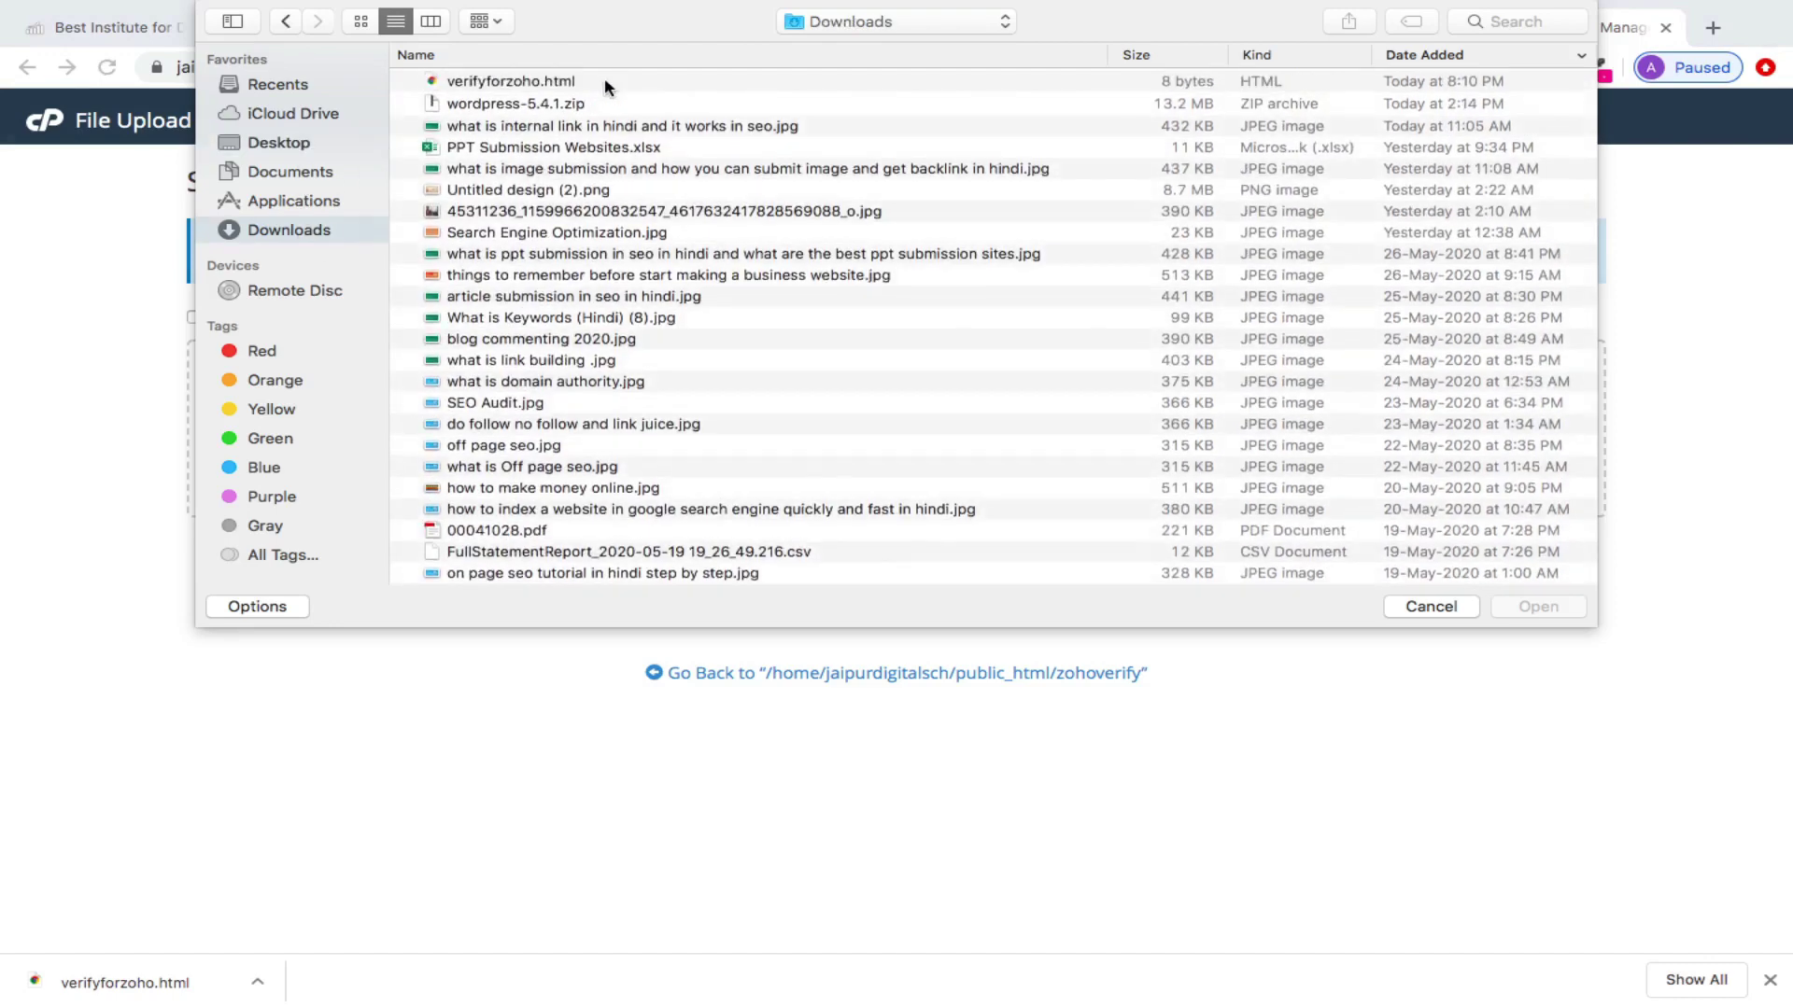
double_click(552, 80)
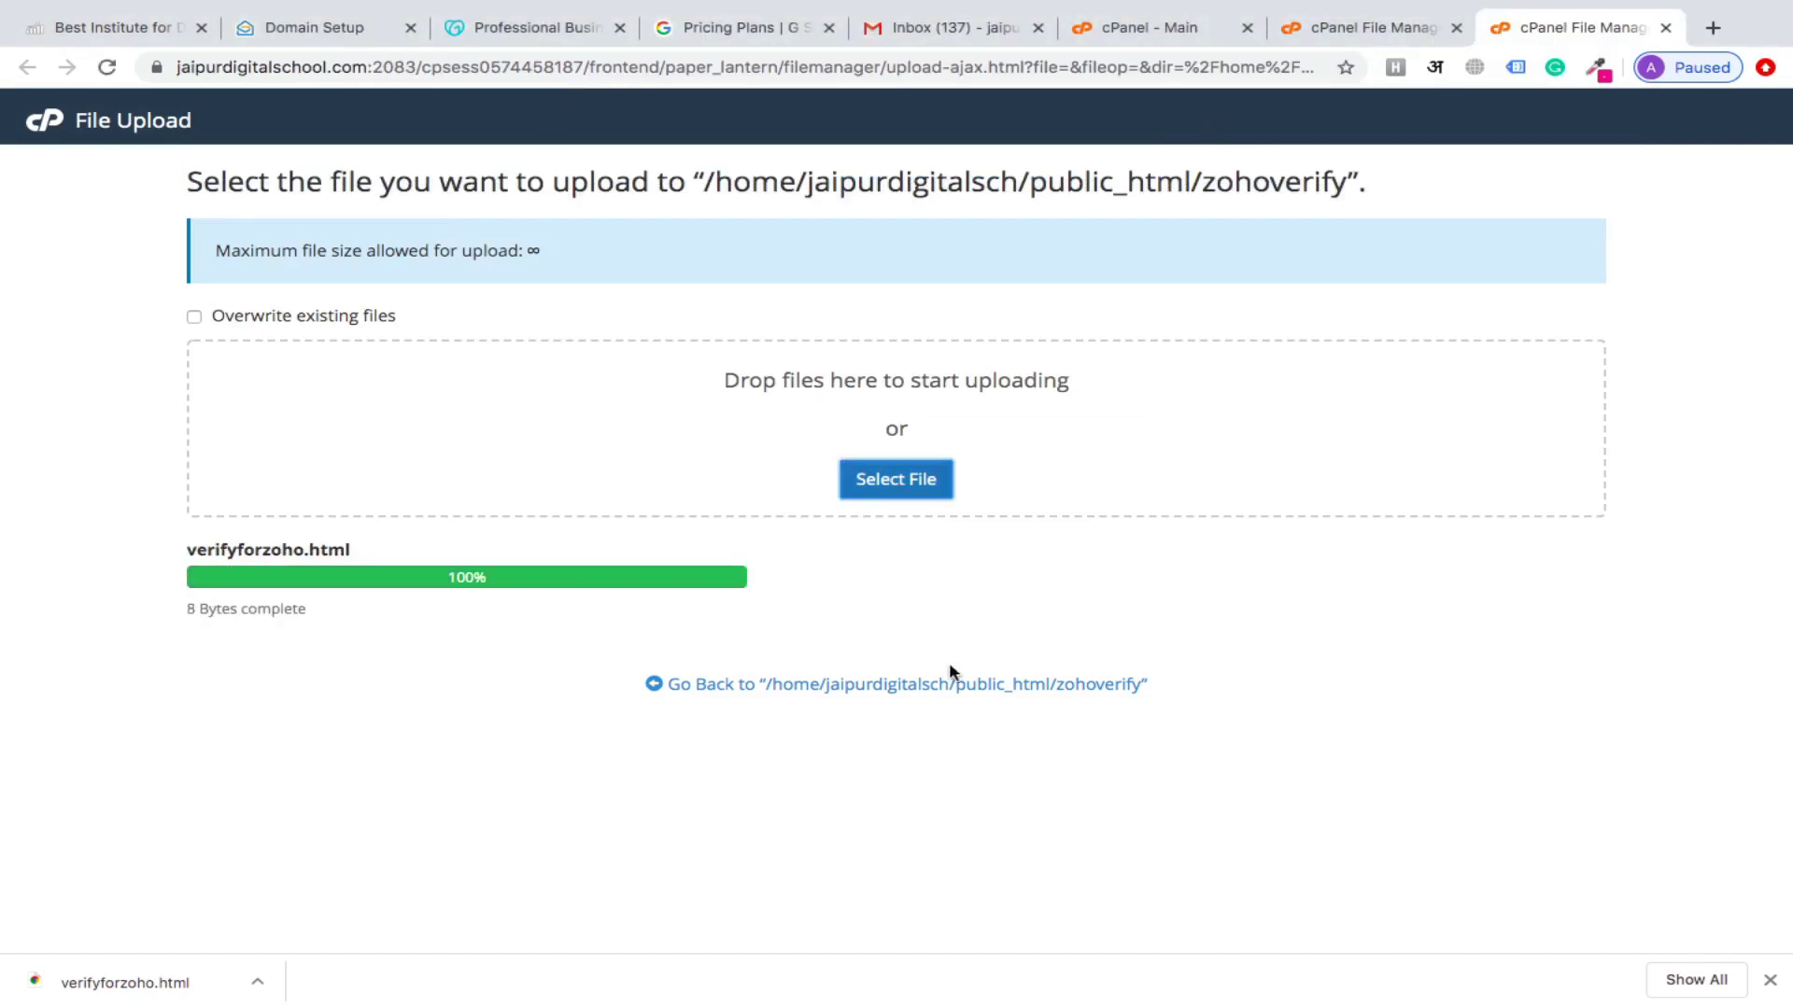
left_click(946, 685)
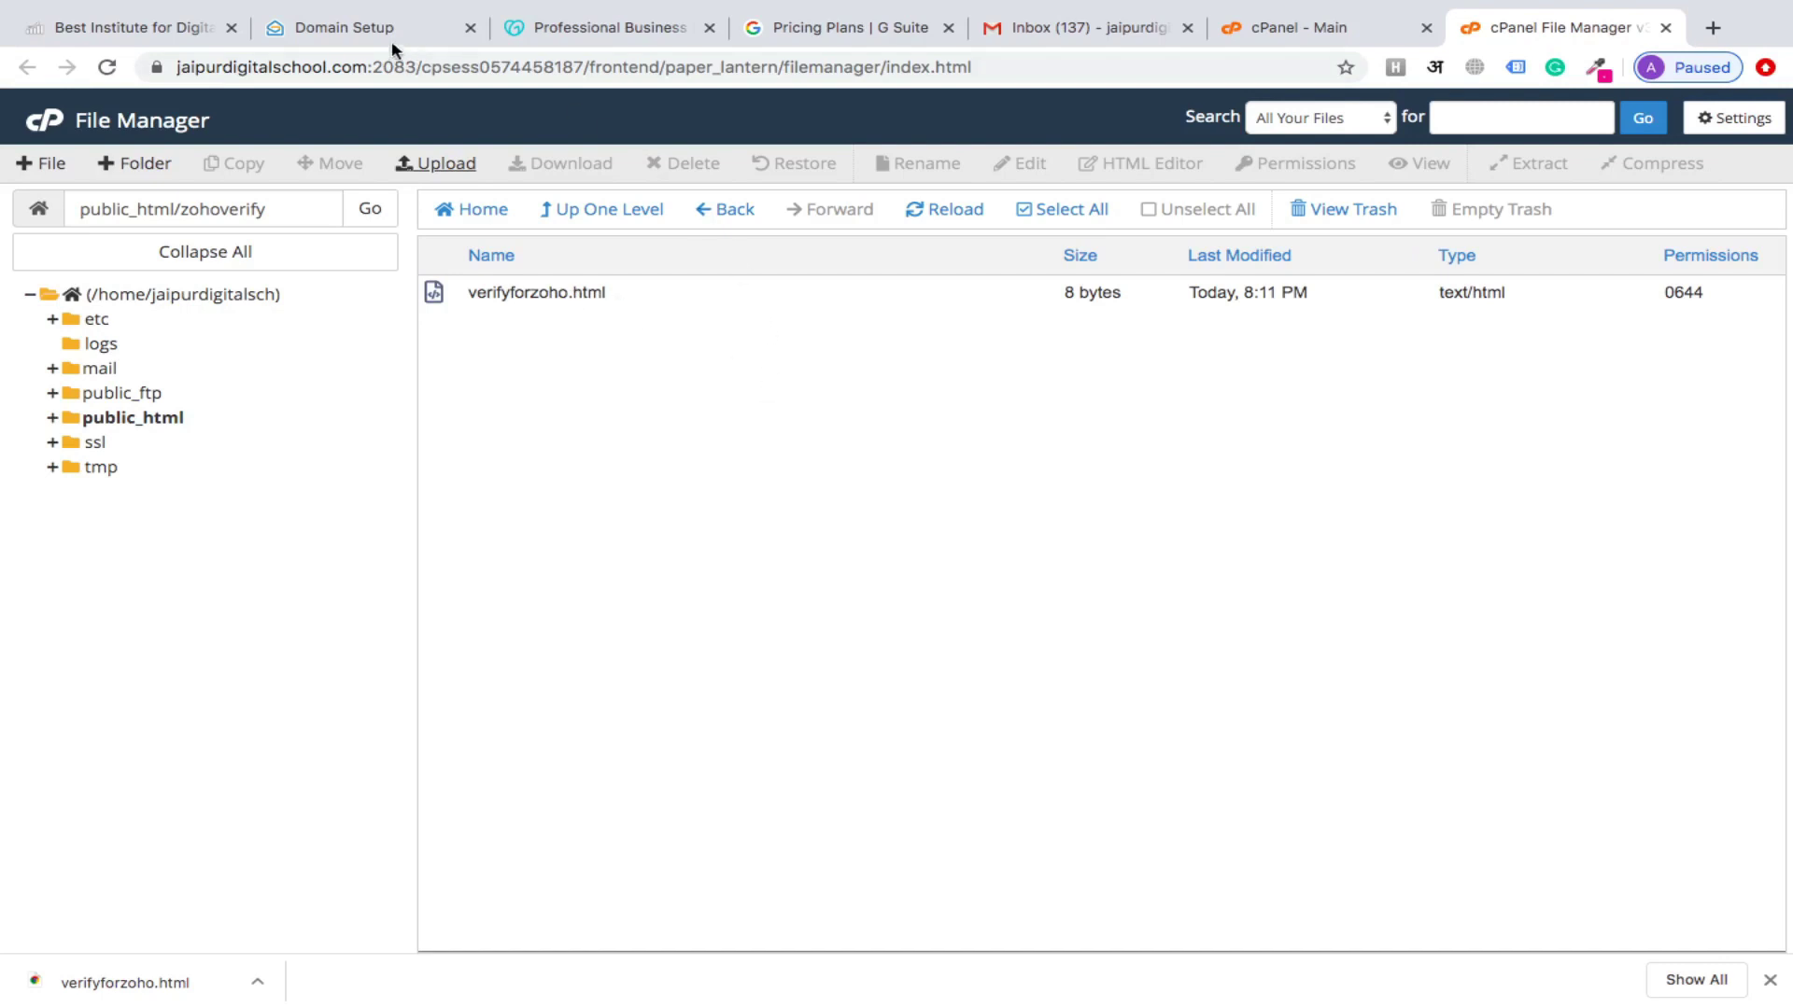
left_click(362, 35)
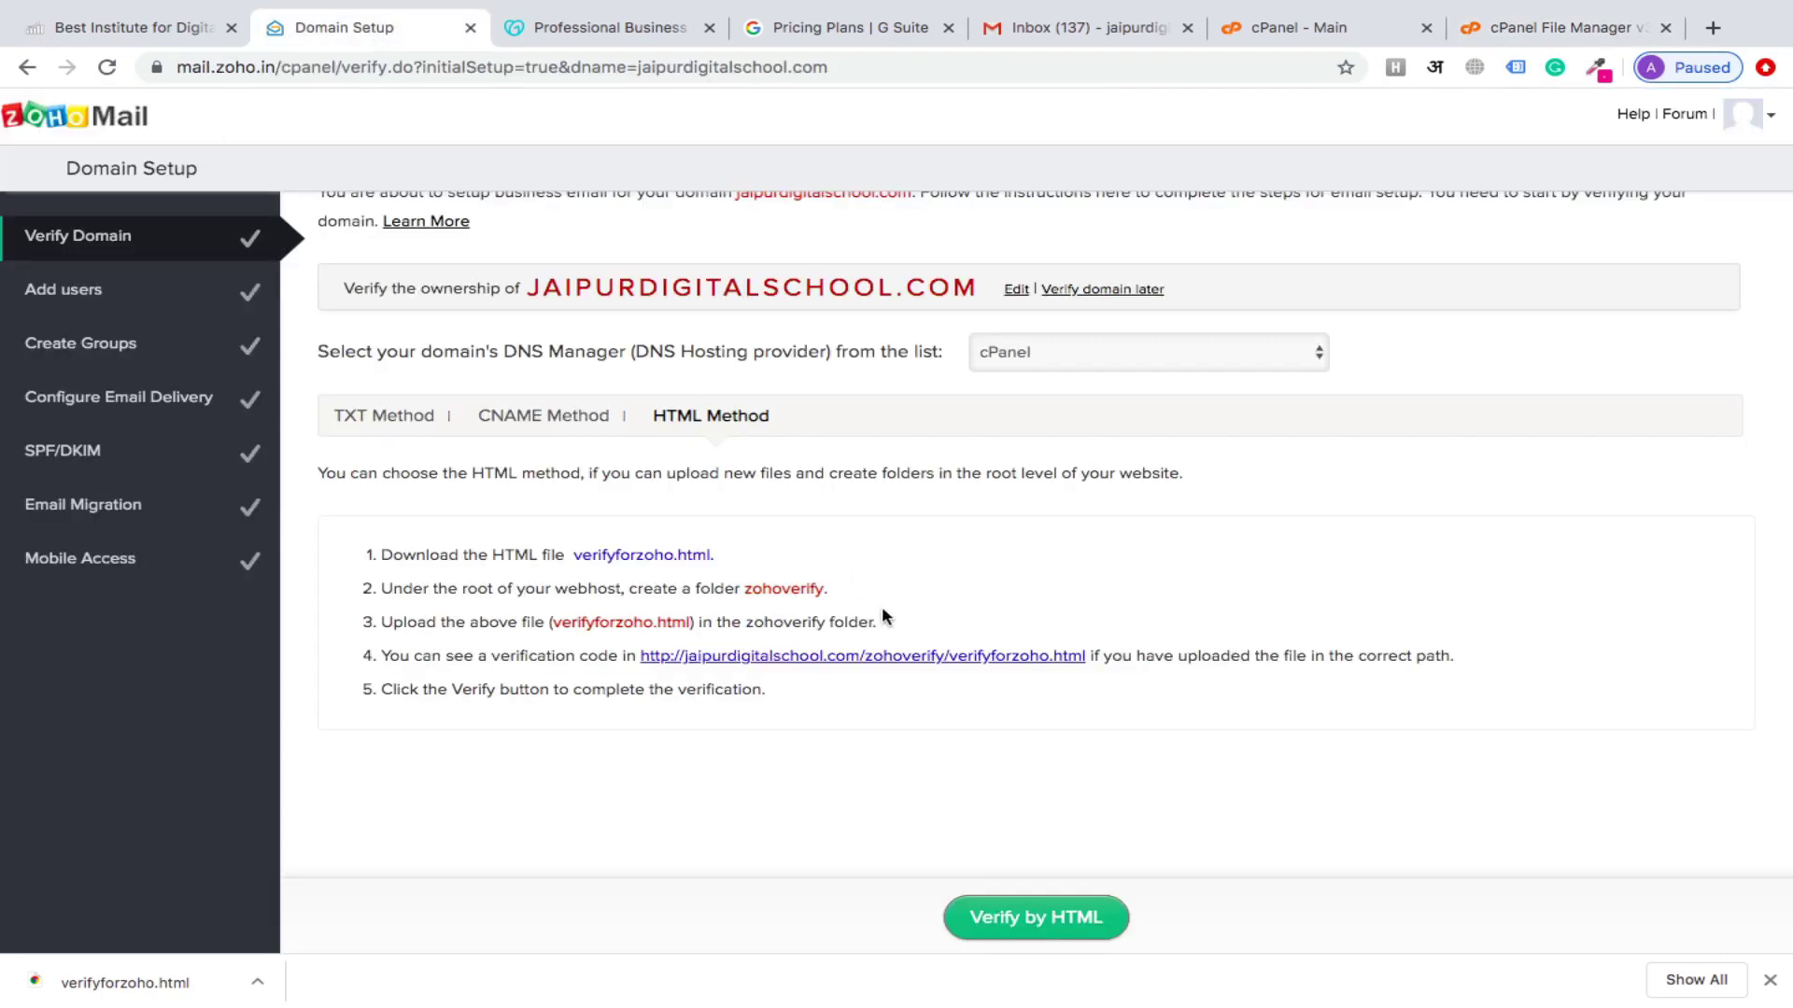
Verify ownership of jaipurdigitalschool.com using the uploaded HTML file
left_click(1034, 924)
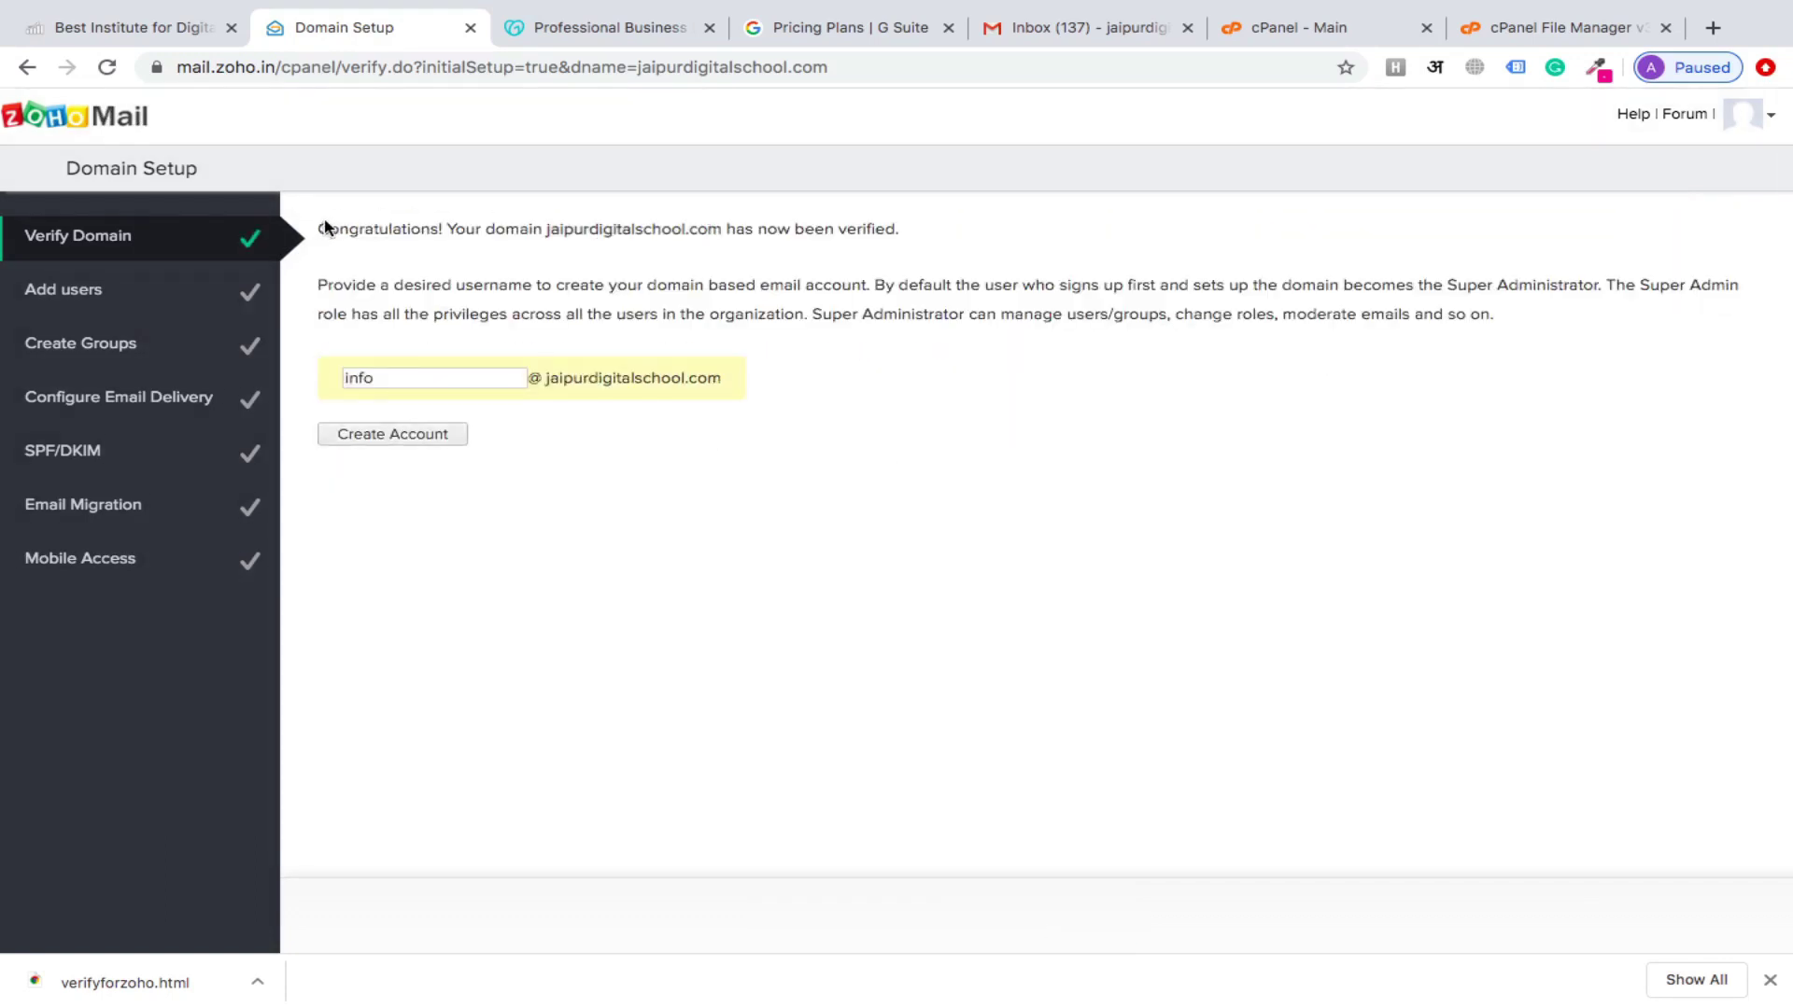
left_click_drag(448, 229, 928, 205)
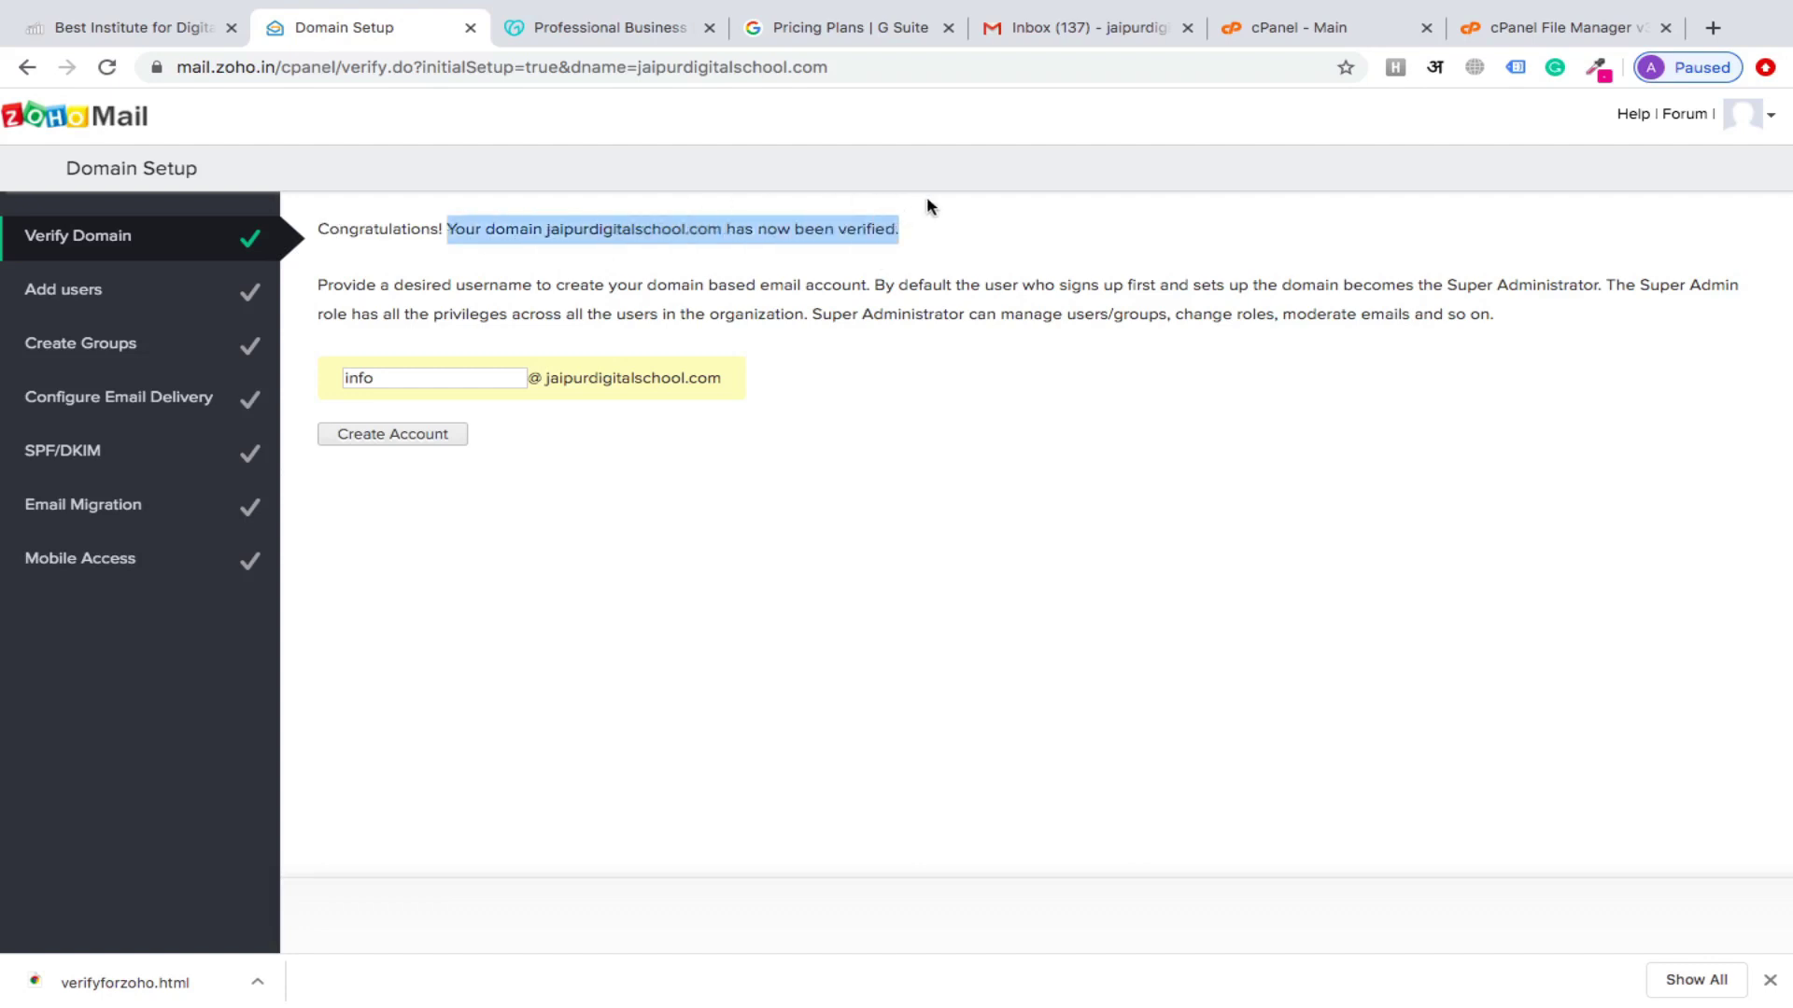
left_click(846, 286)
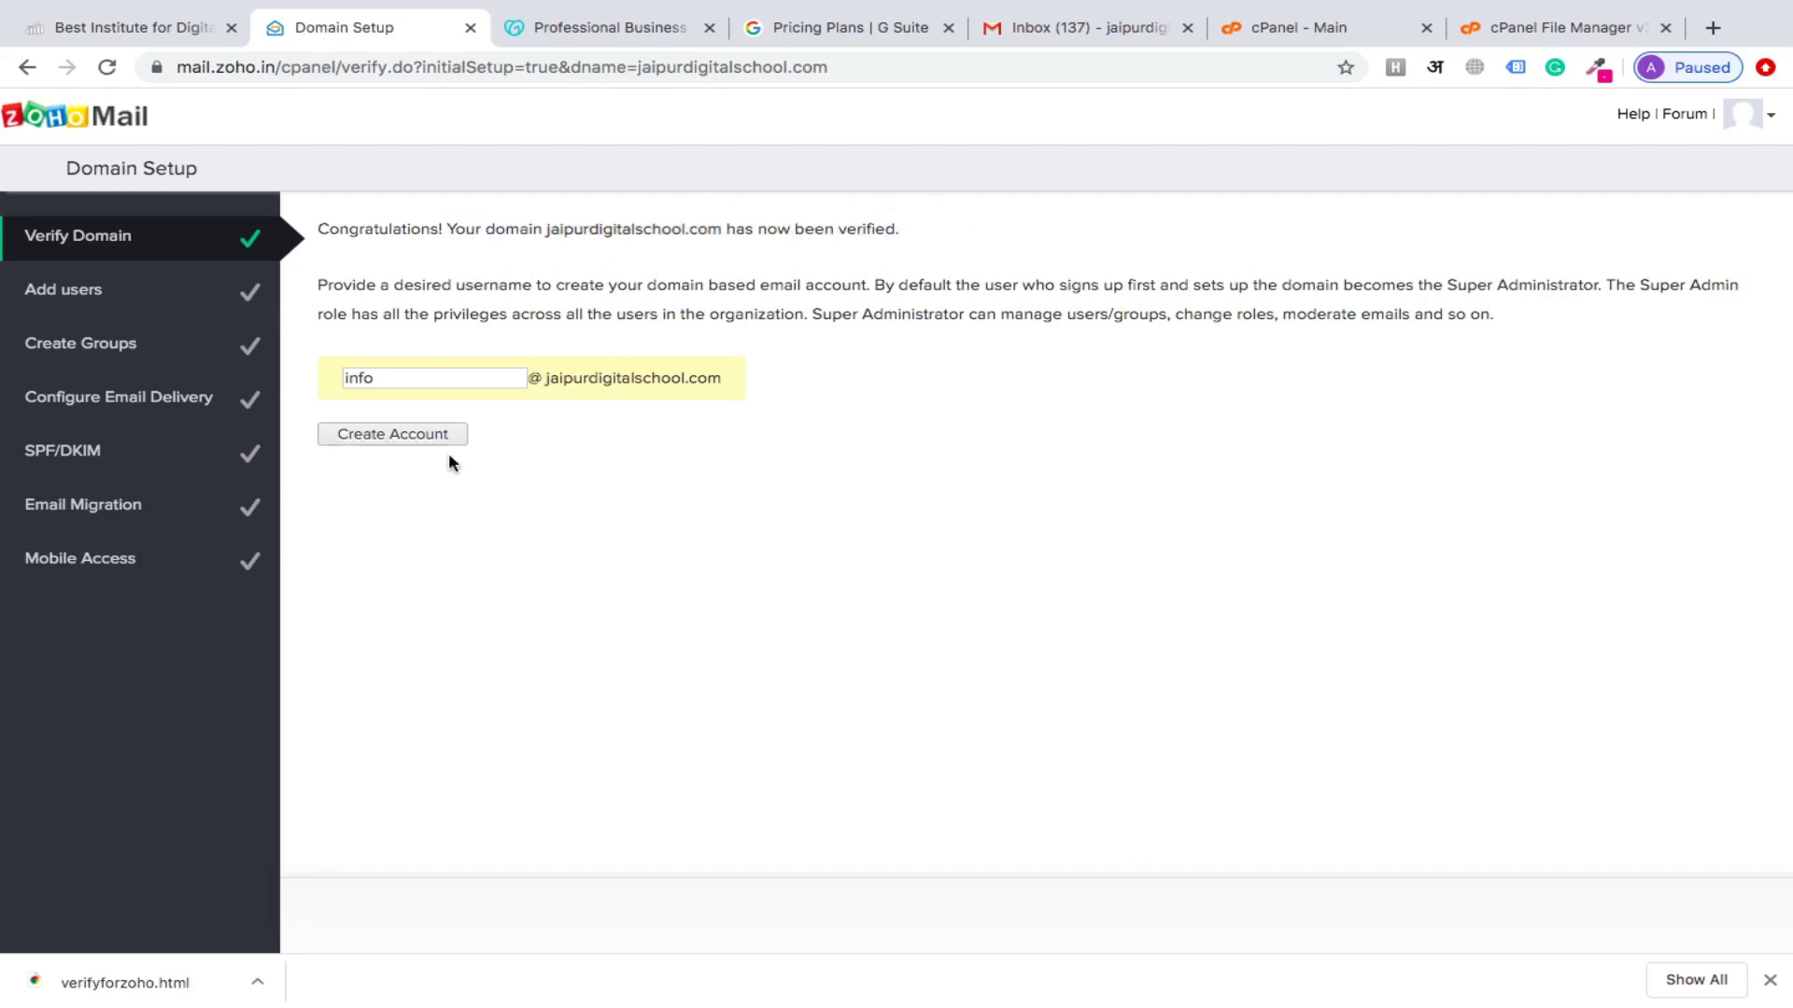
double_click(382, 378)
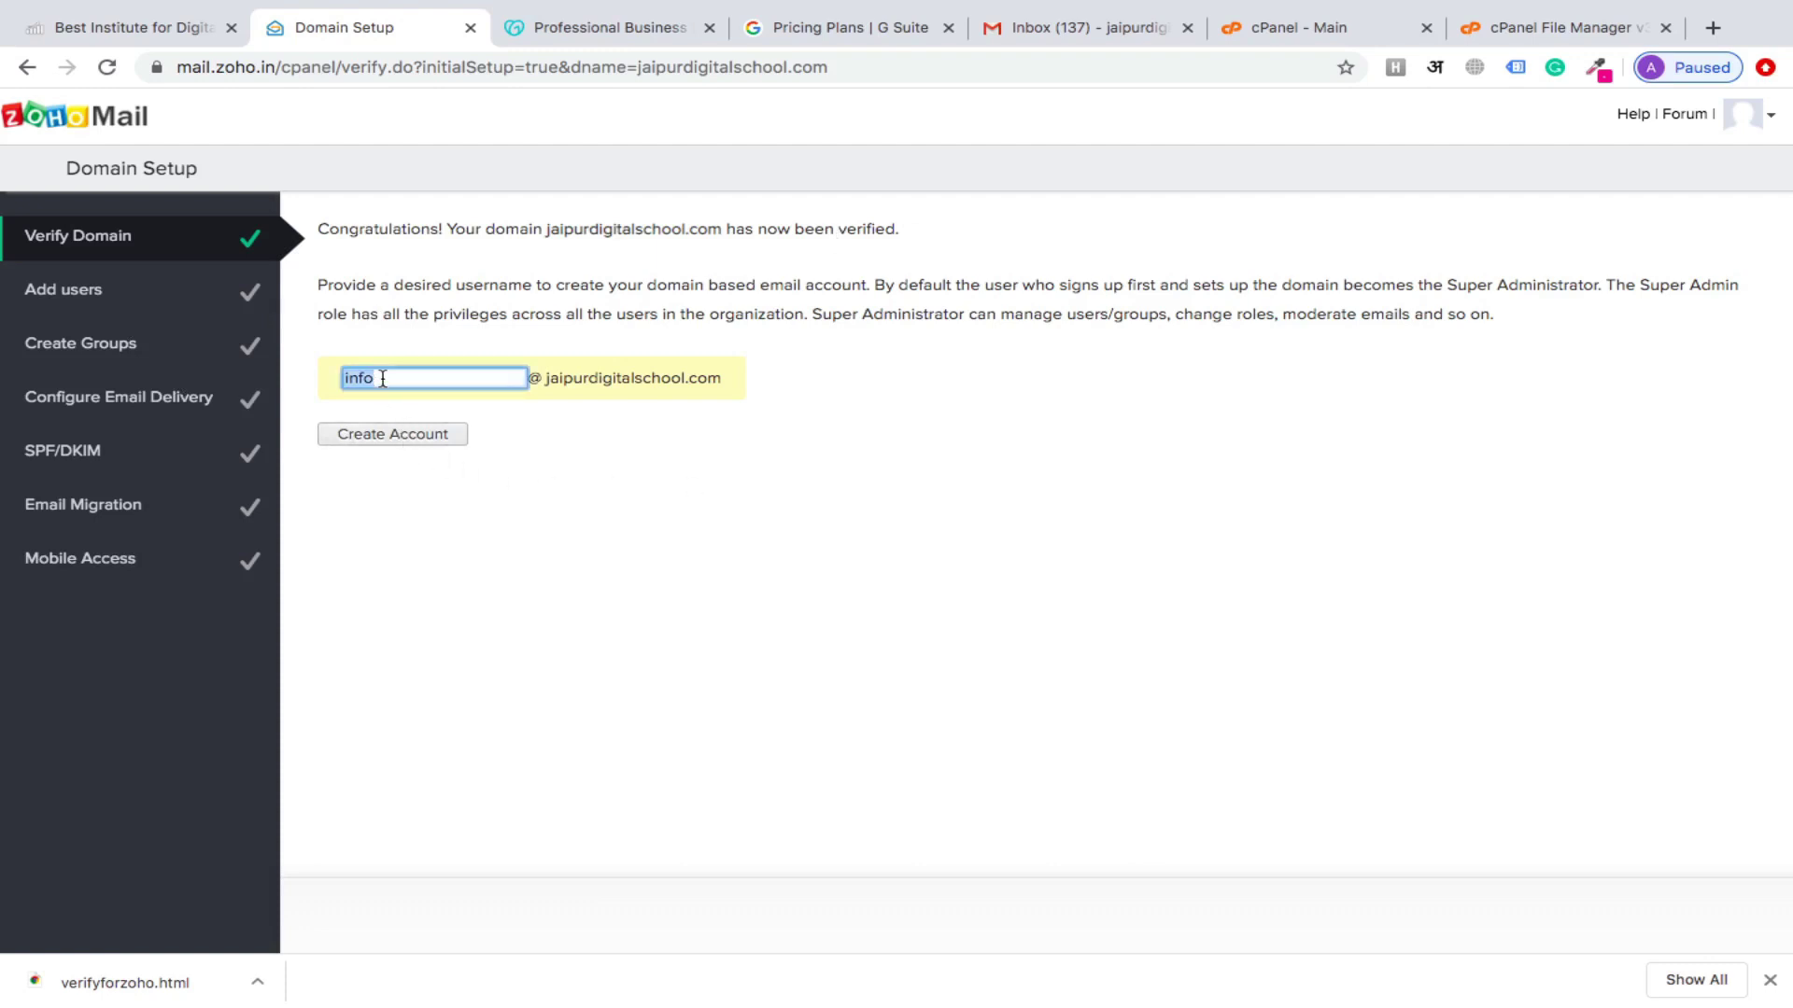
left_click(587, 482)
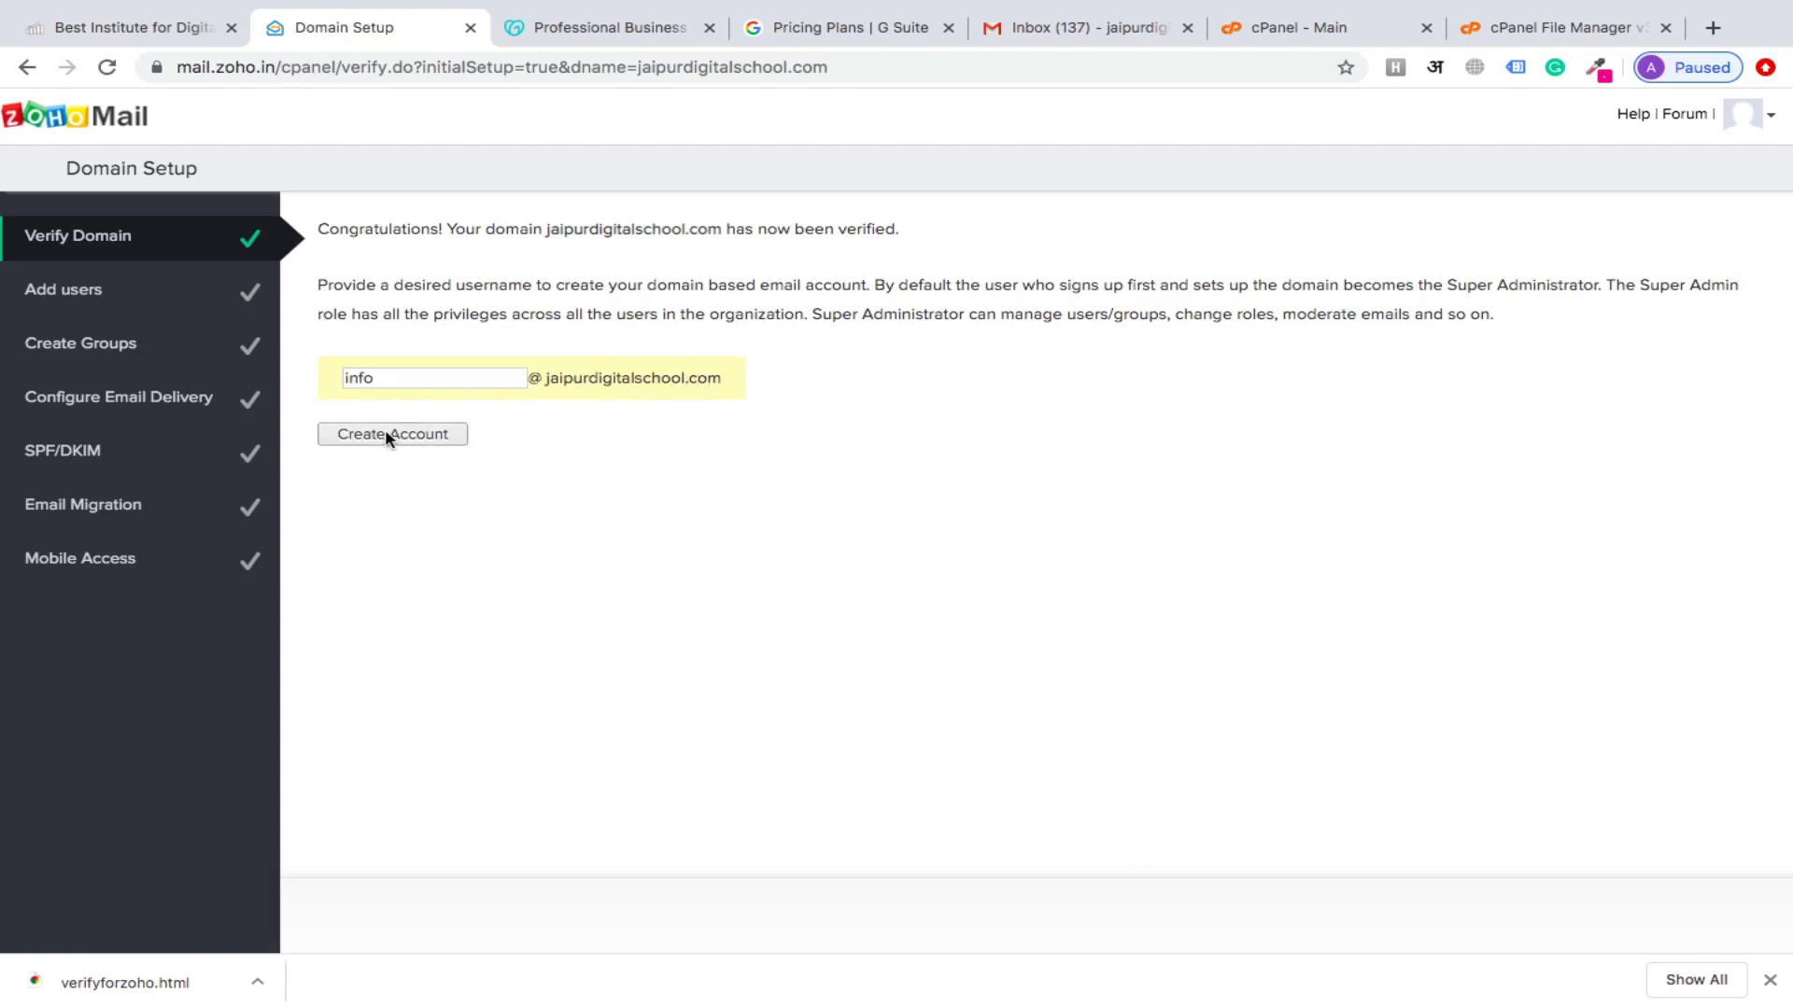
left_click(404, 378)
double_click(404, 378)
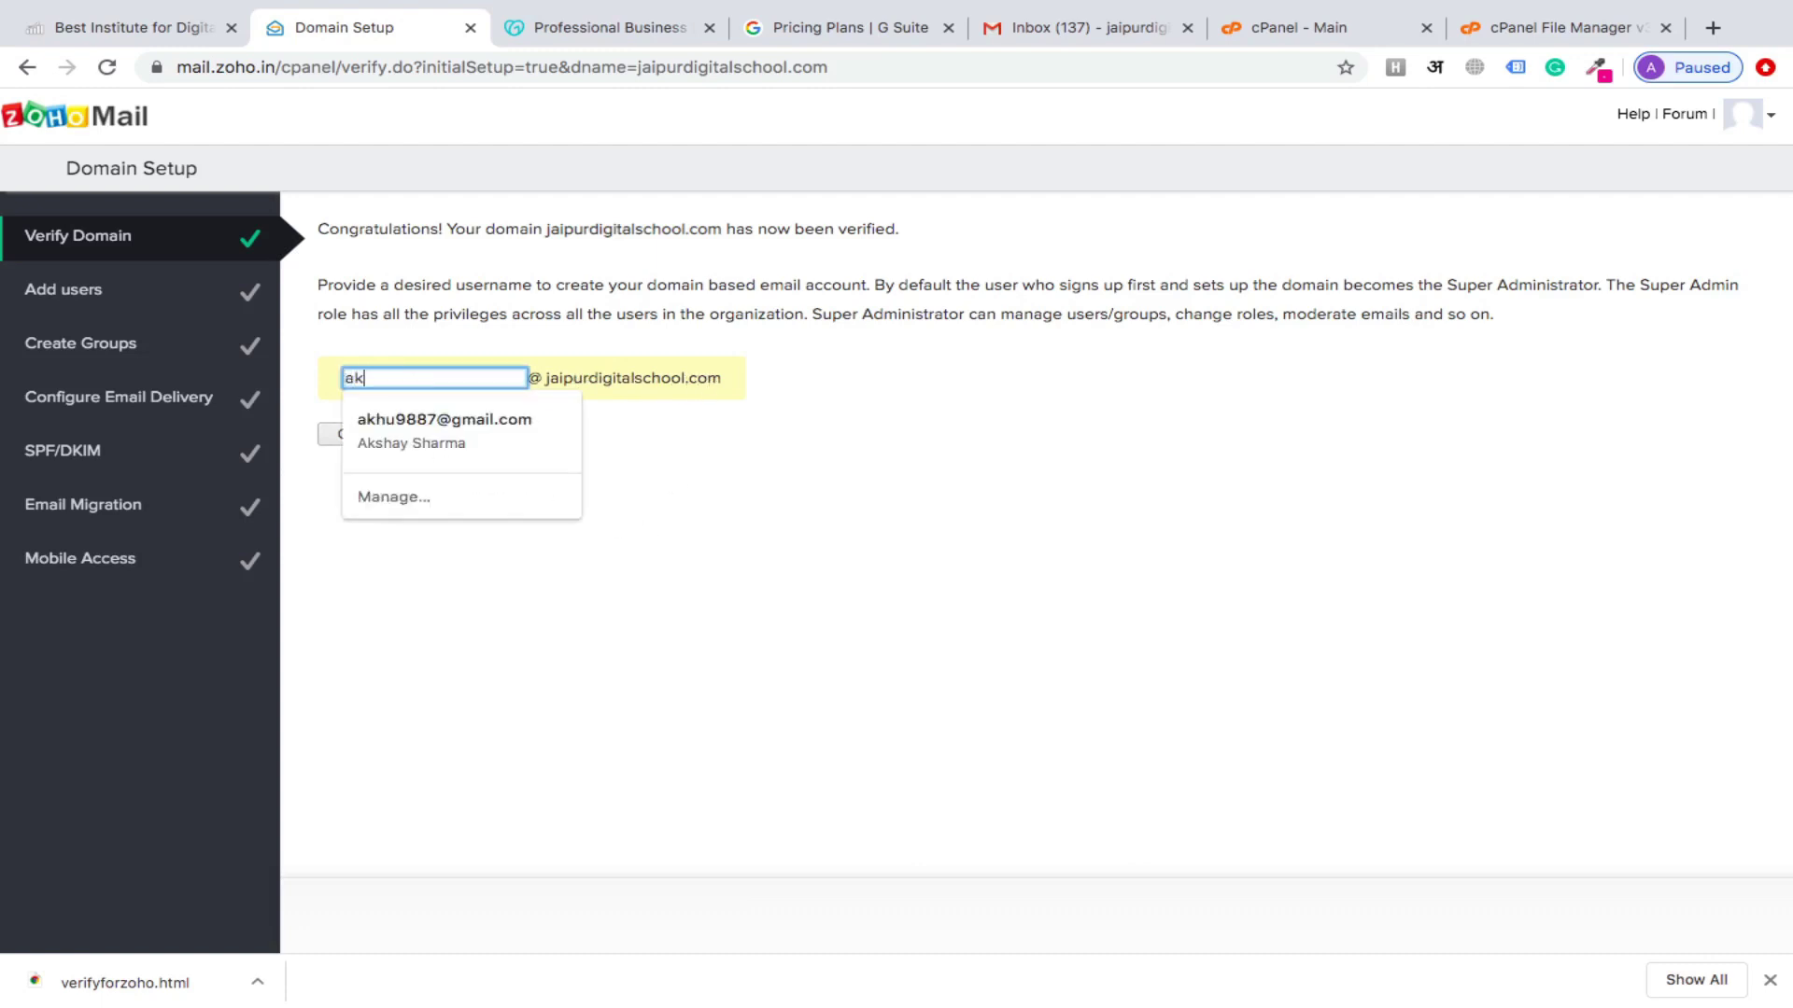
key("ctrl+a")
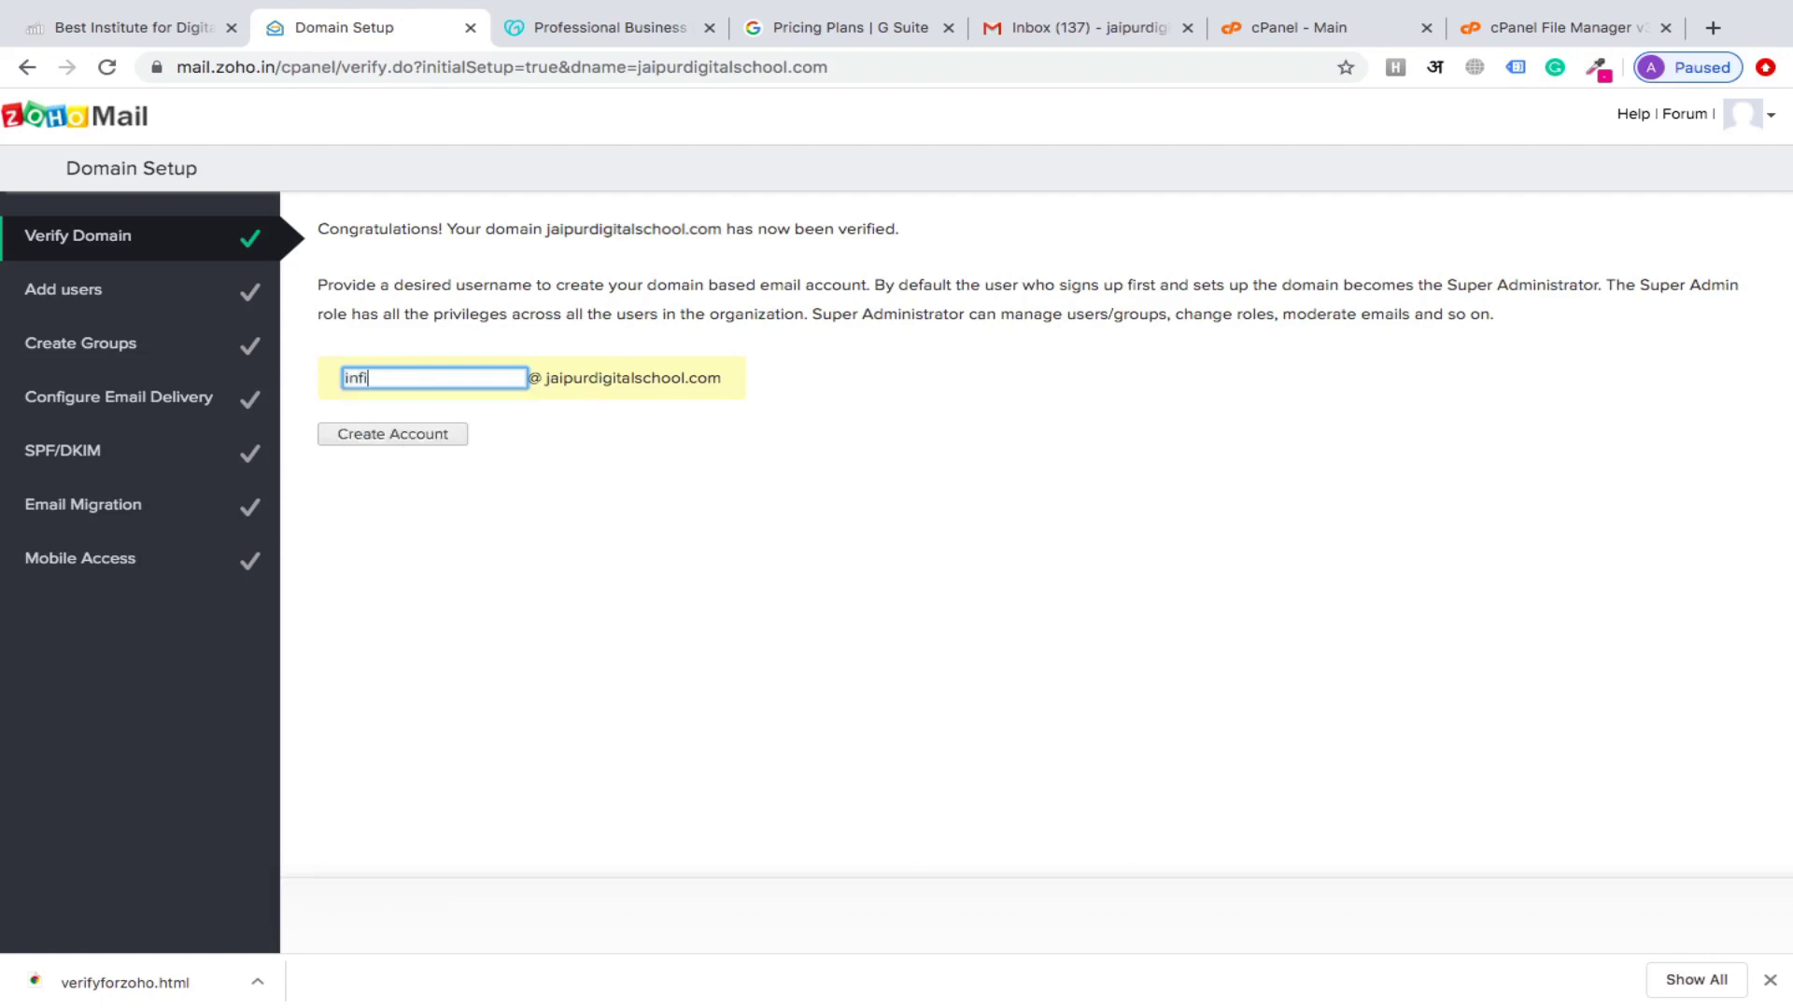
left_click(389, 437)
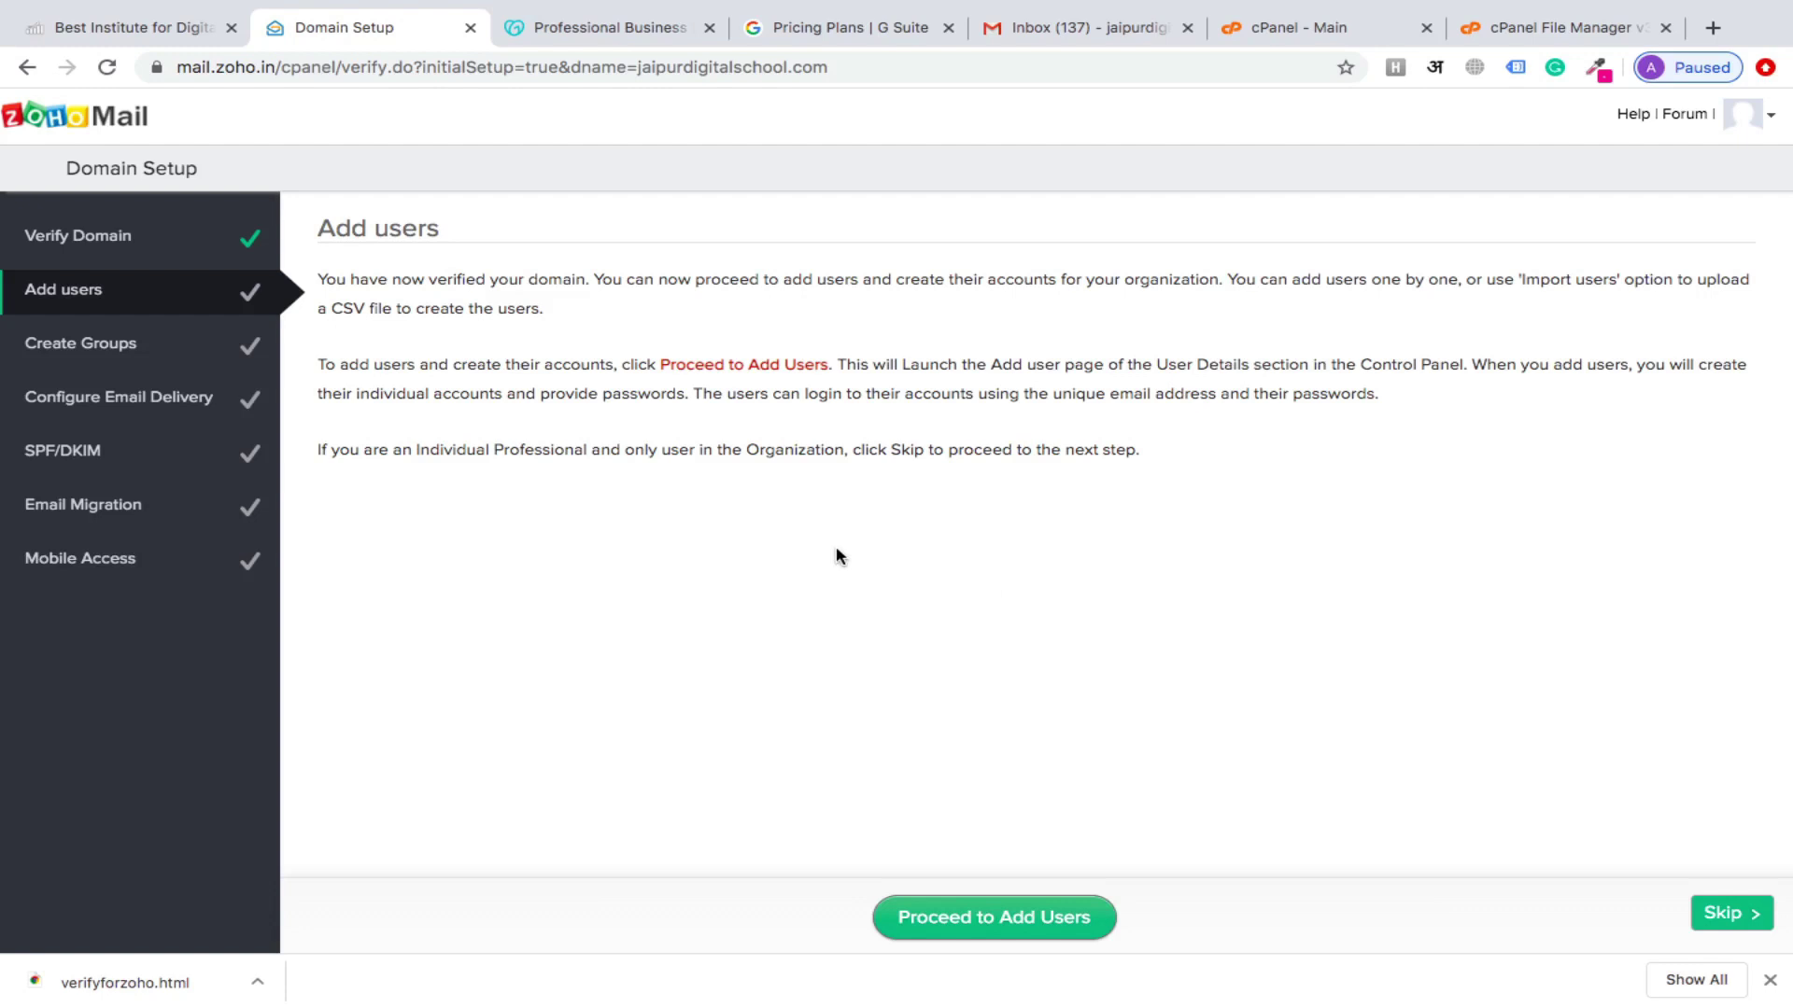
left_click(1718, 915)
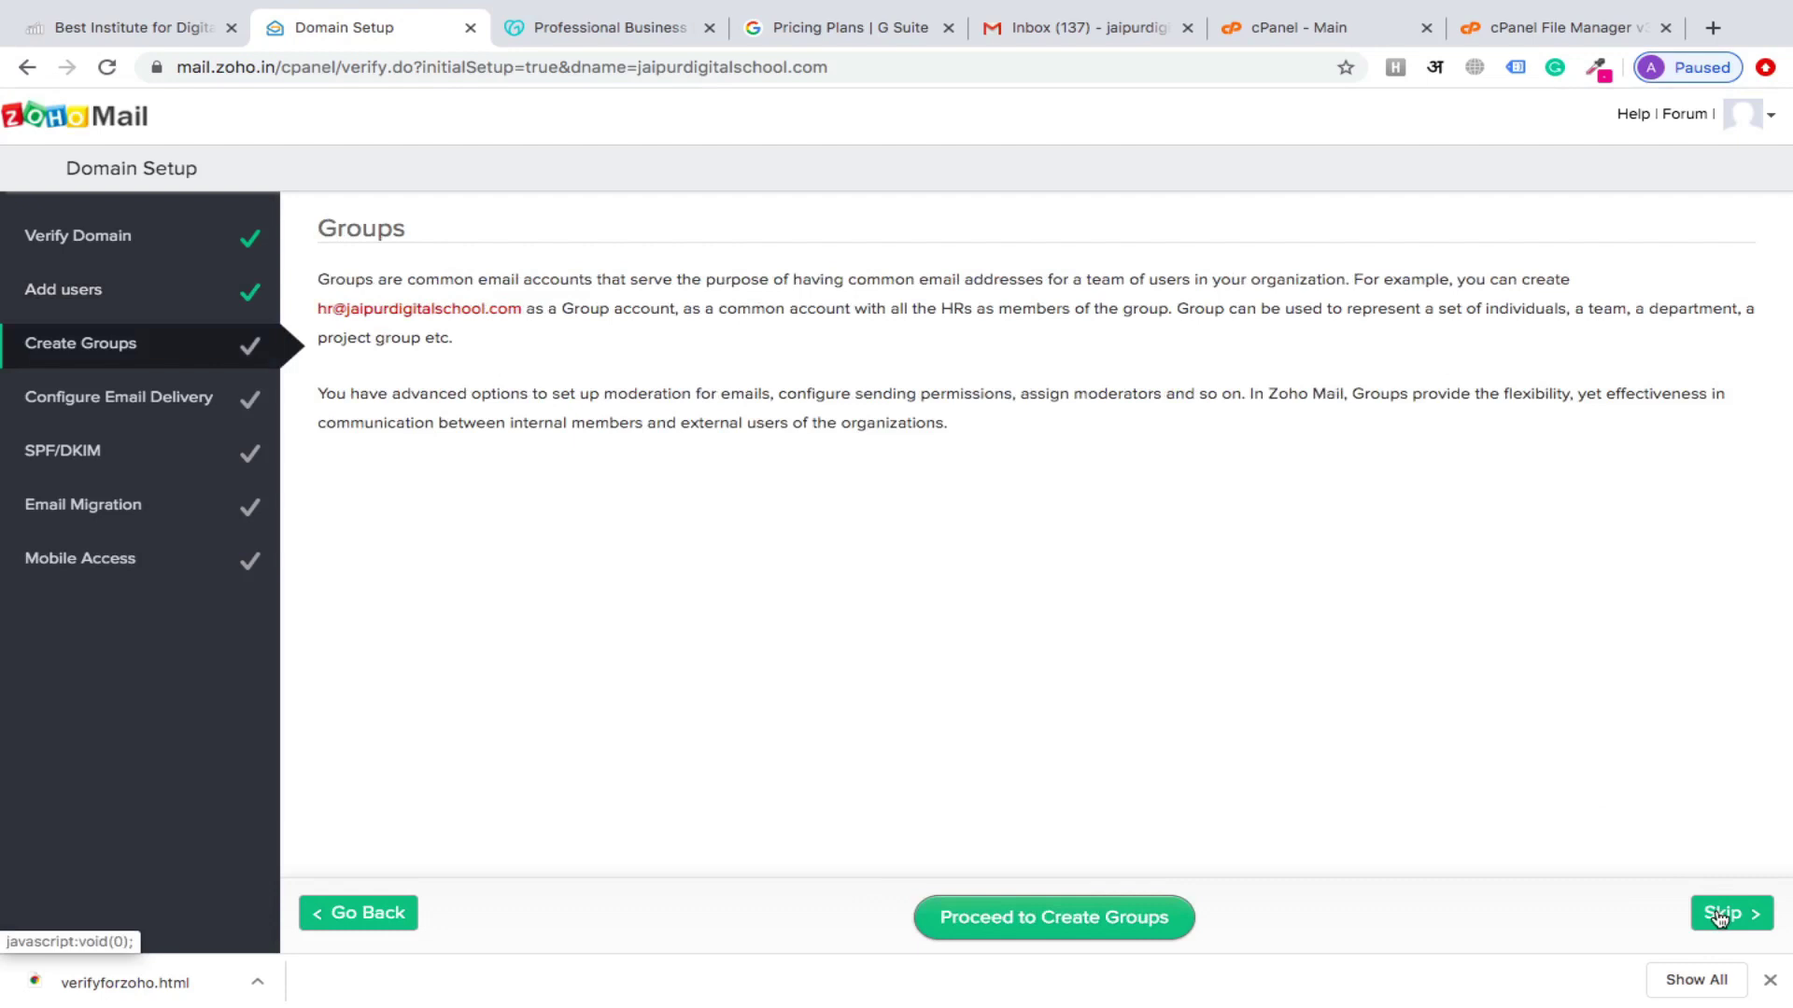
left_click(1719, 915)
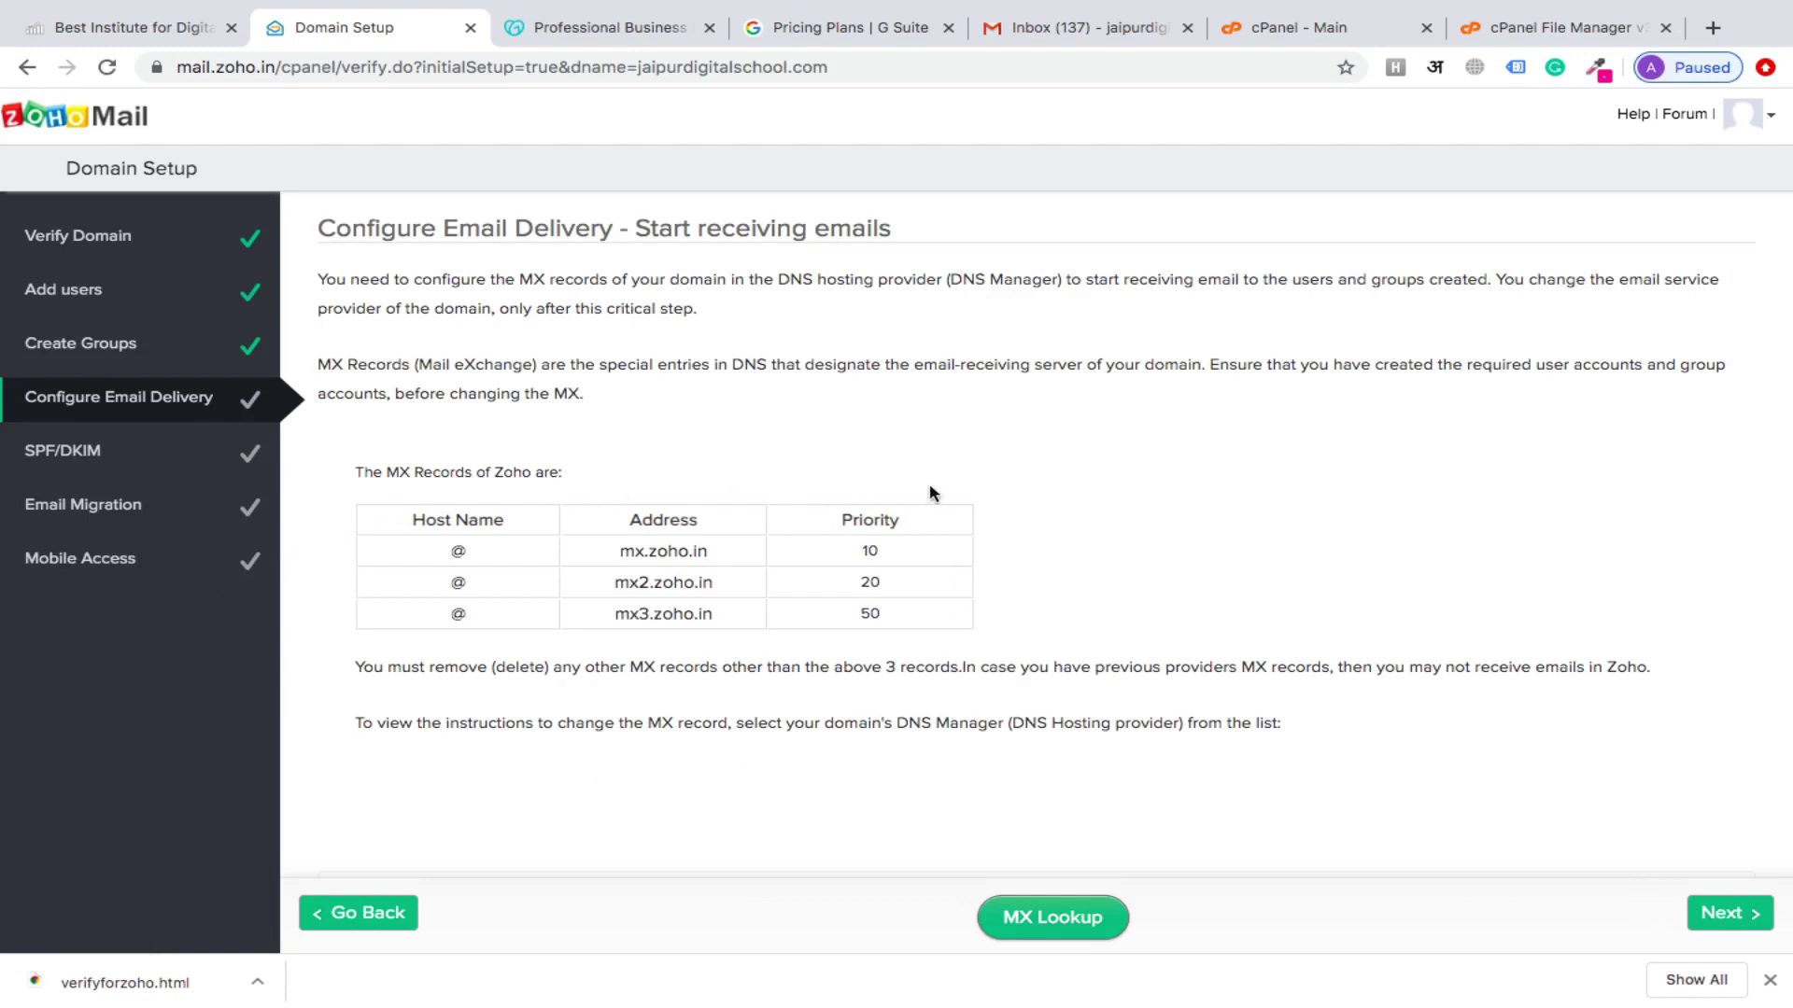
Find Zone Editor via cPanel search and manage the jaipurdigitalschool.com zone records
left_click(1359, 22)
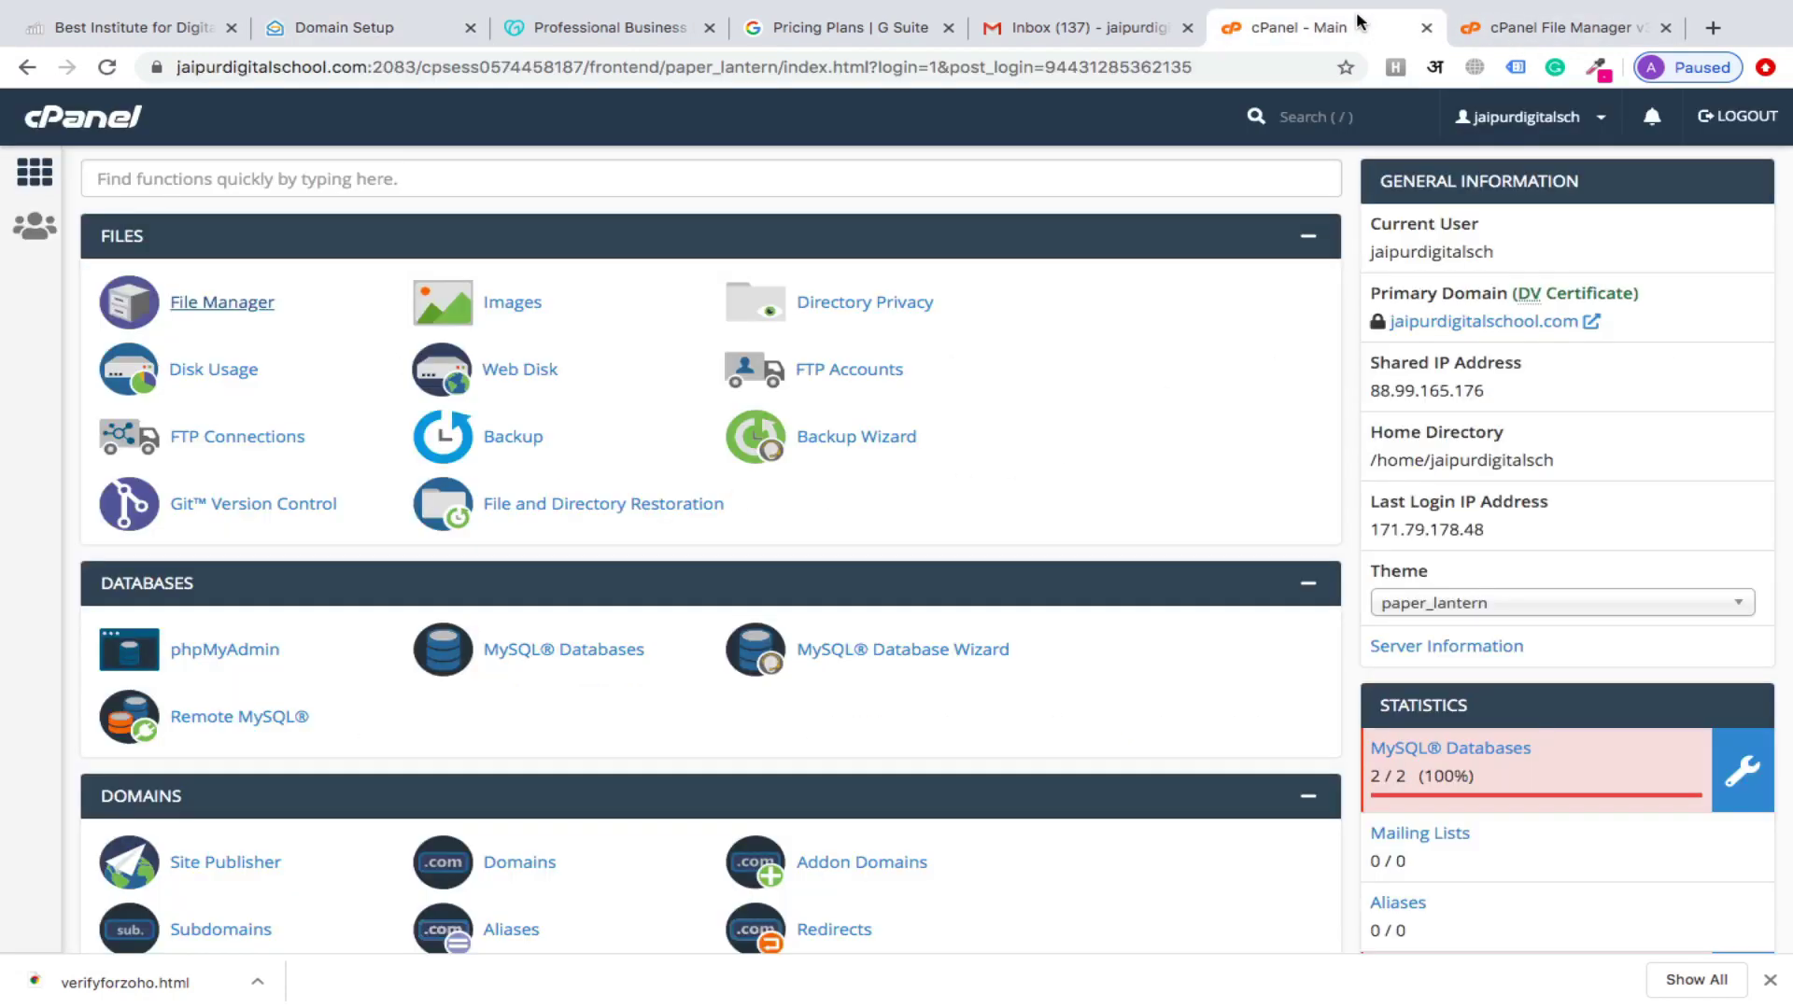
left_click(1307, 113)
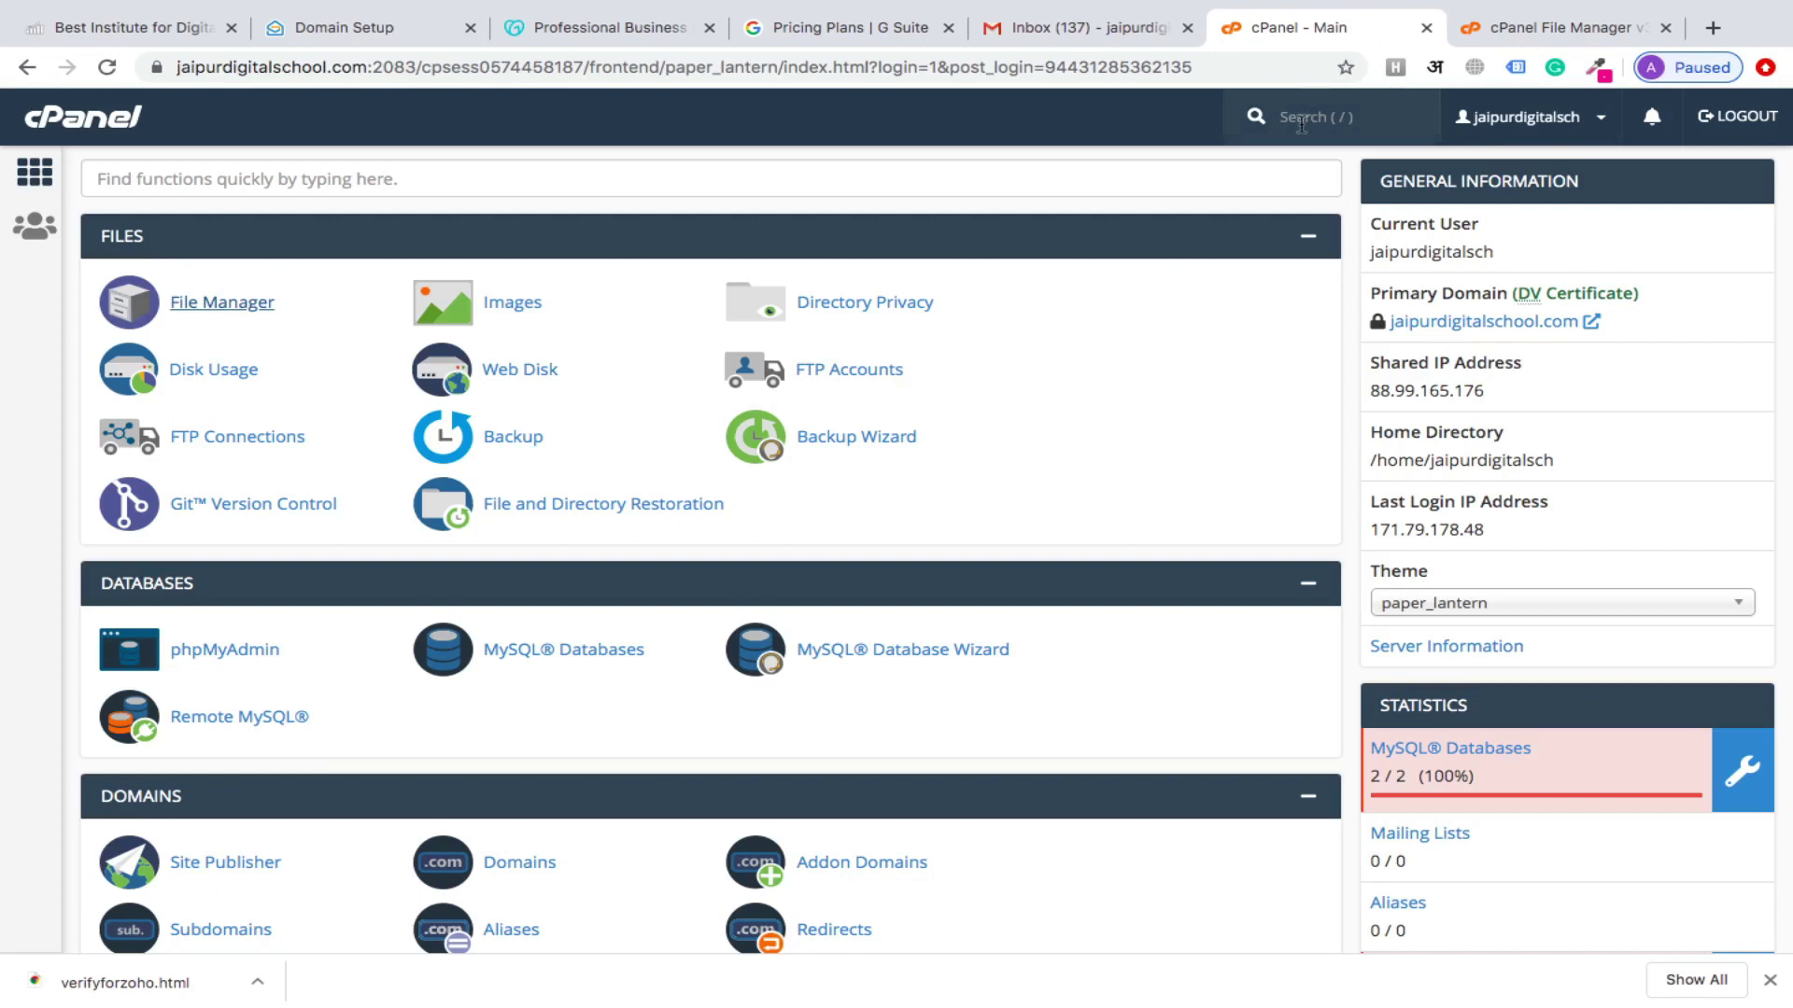
type("zone")
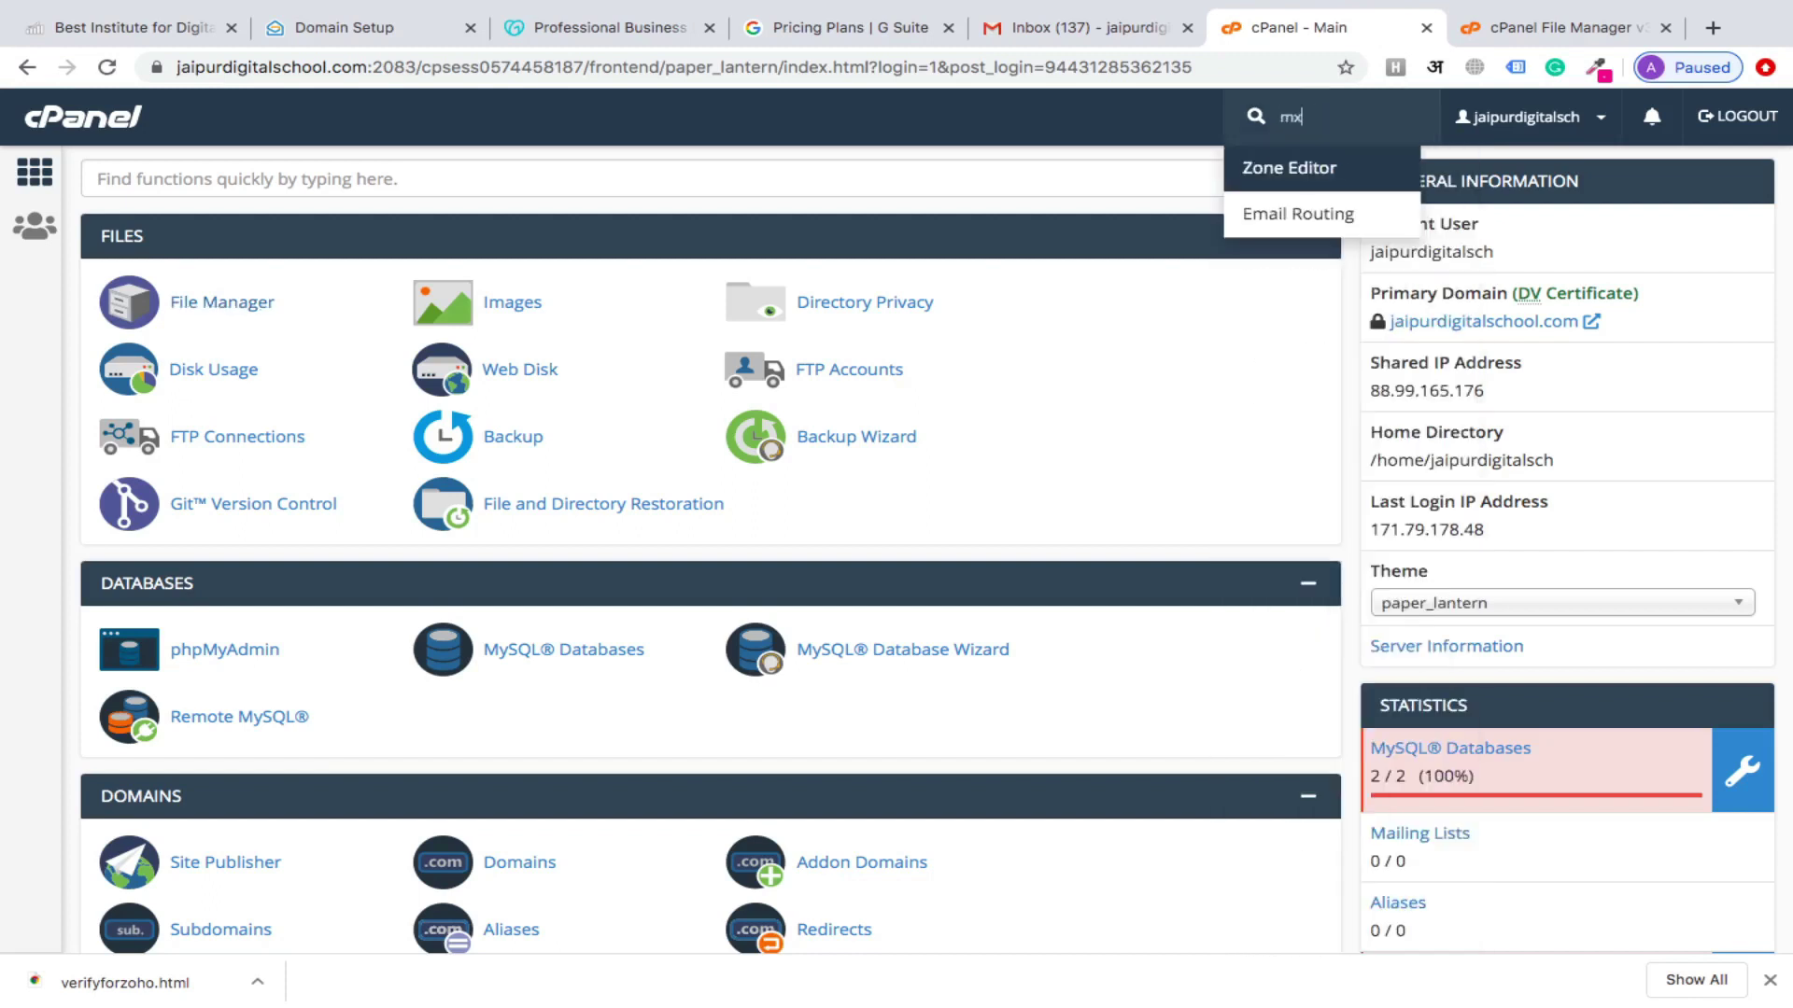
left_click(1289, 169)
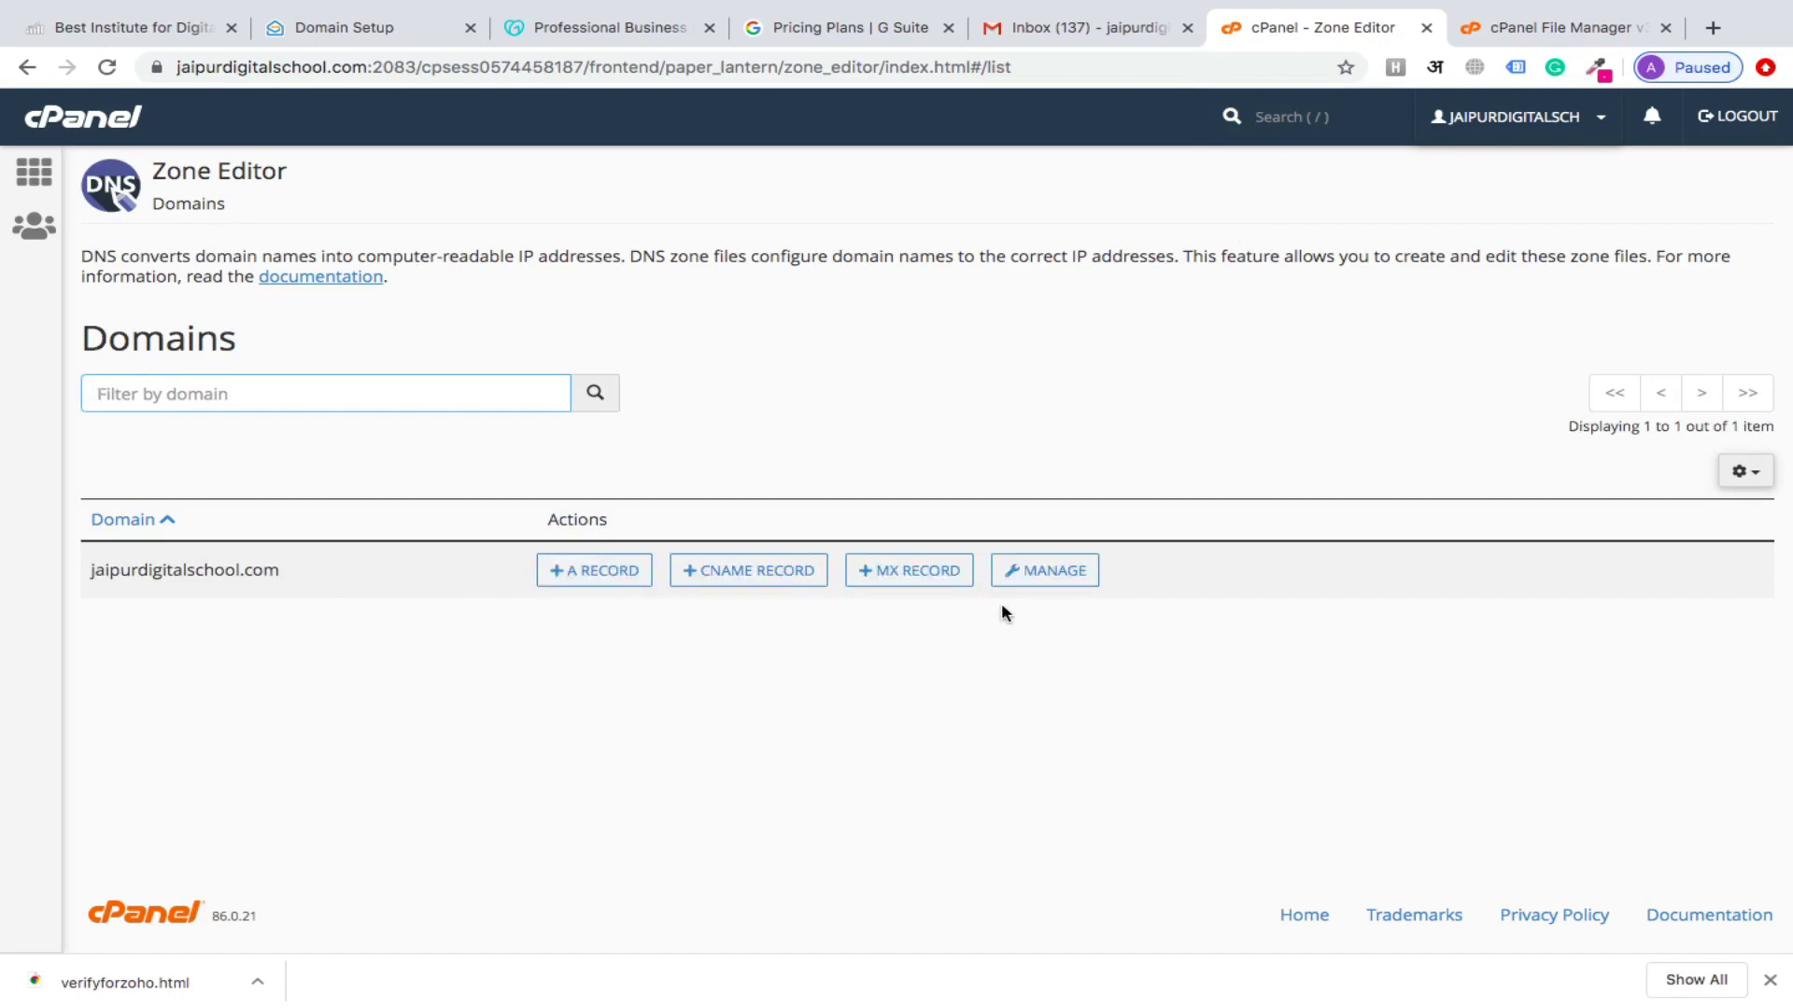
left_click(1054, 584)
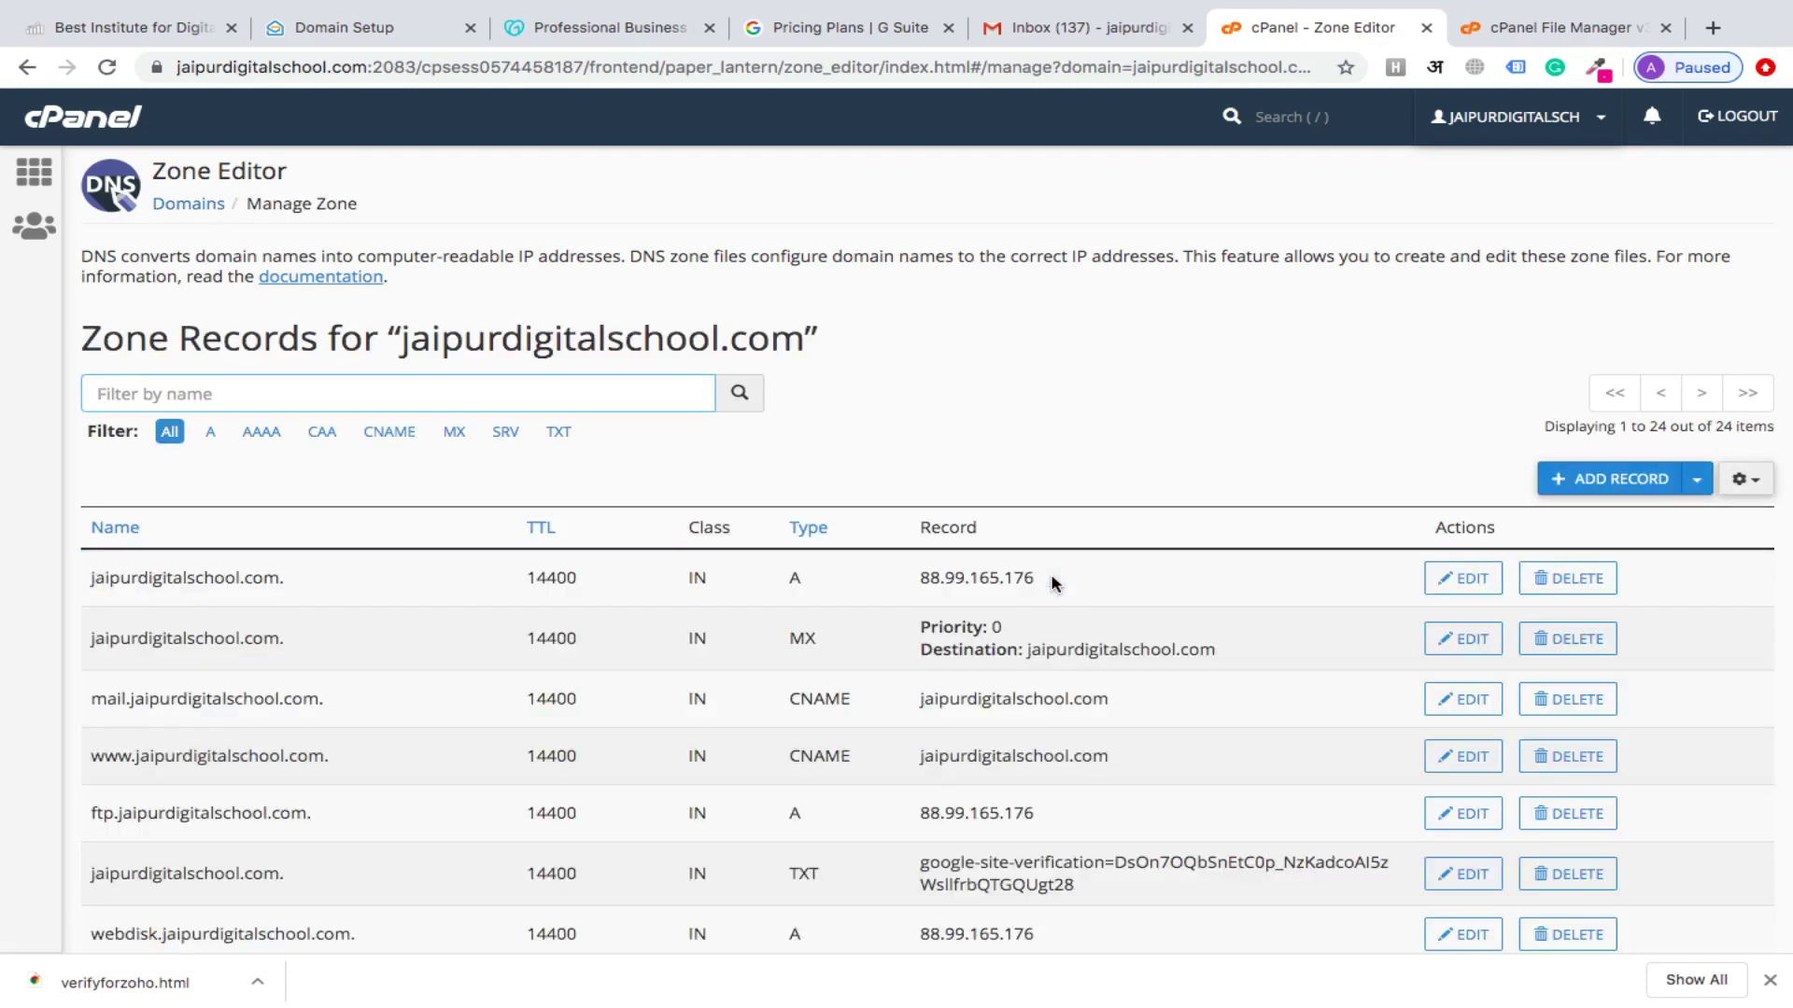
scroll(1052, 584, "down", 2)
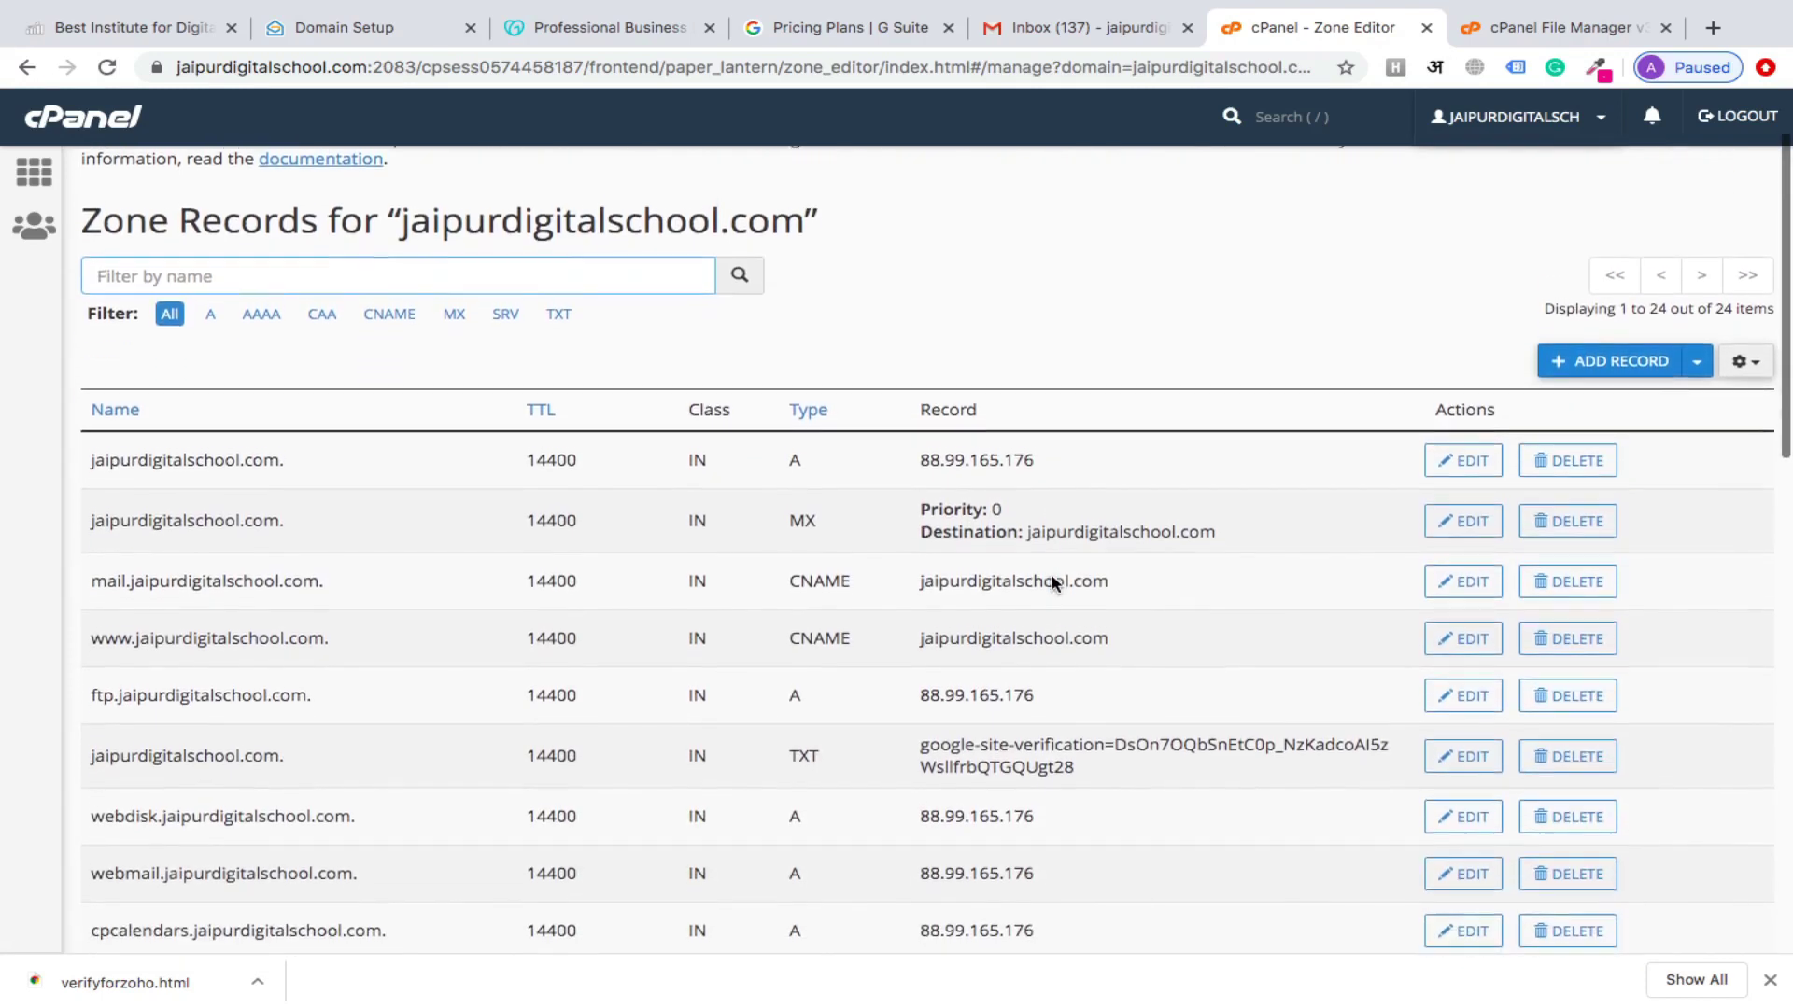
scroll(1052, 583, "down", 13)
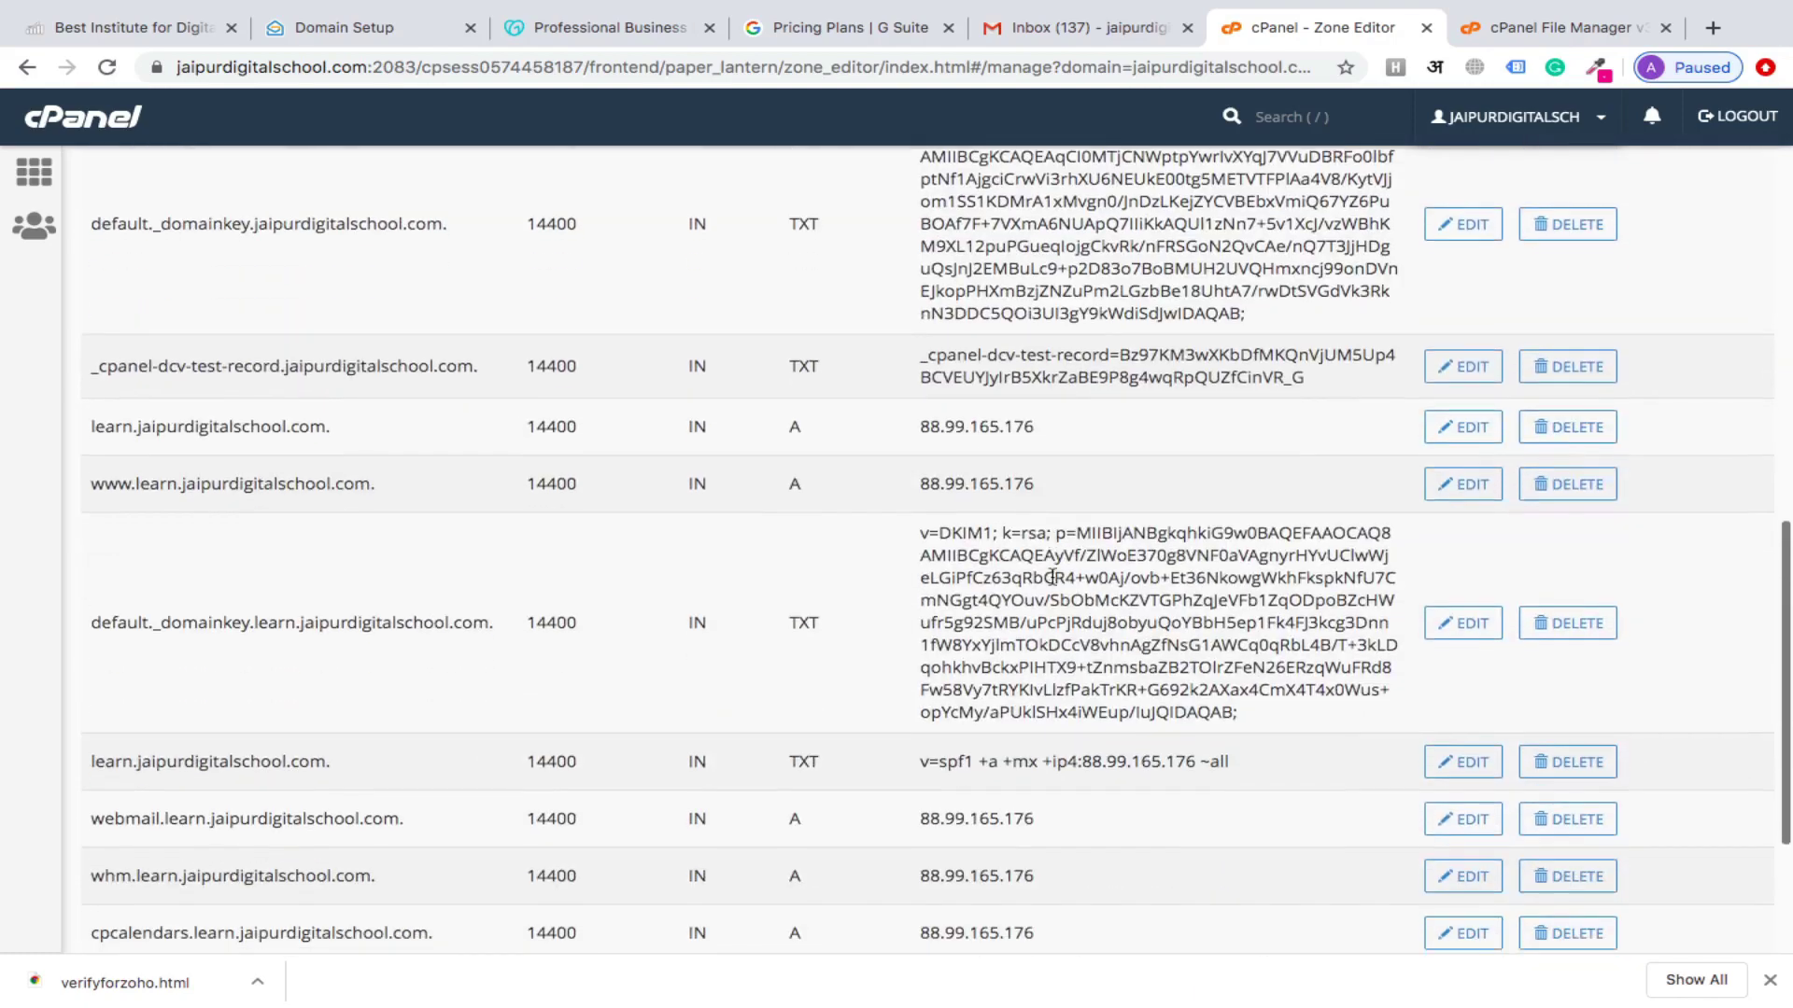
scroll(1052, 583, "up", 15)
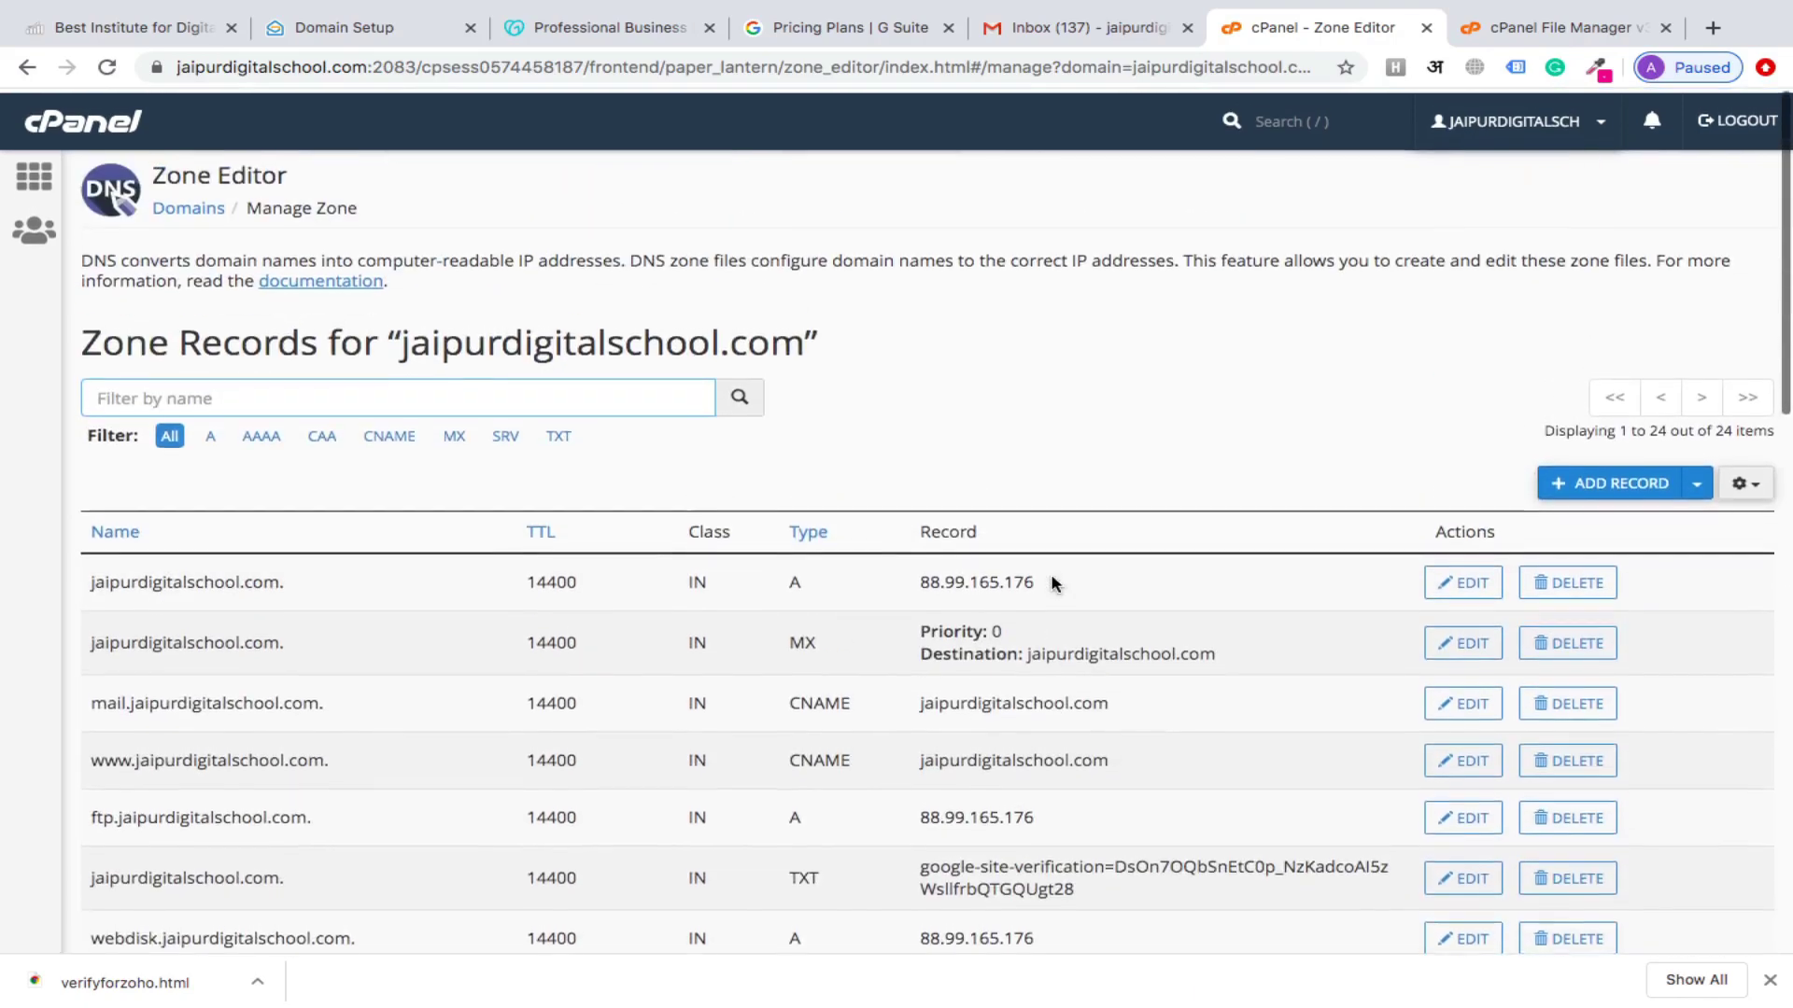
Filter to MX records, delete the existing priority-0 MX record, and add a blank record row
left_click(453, 433)
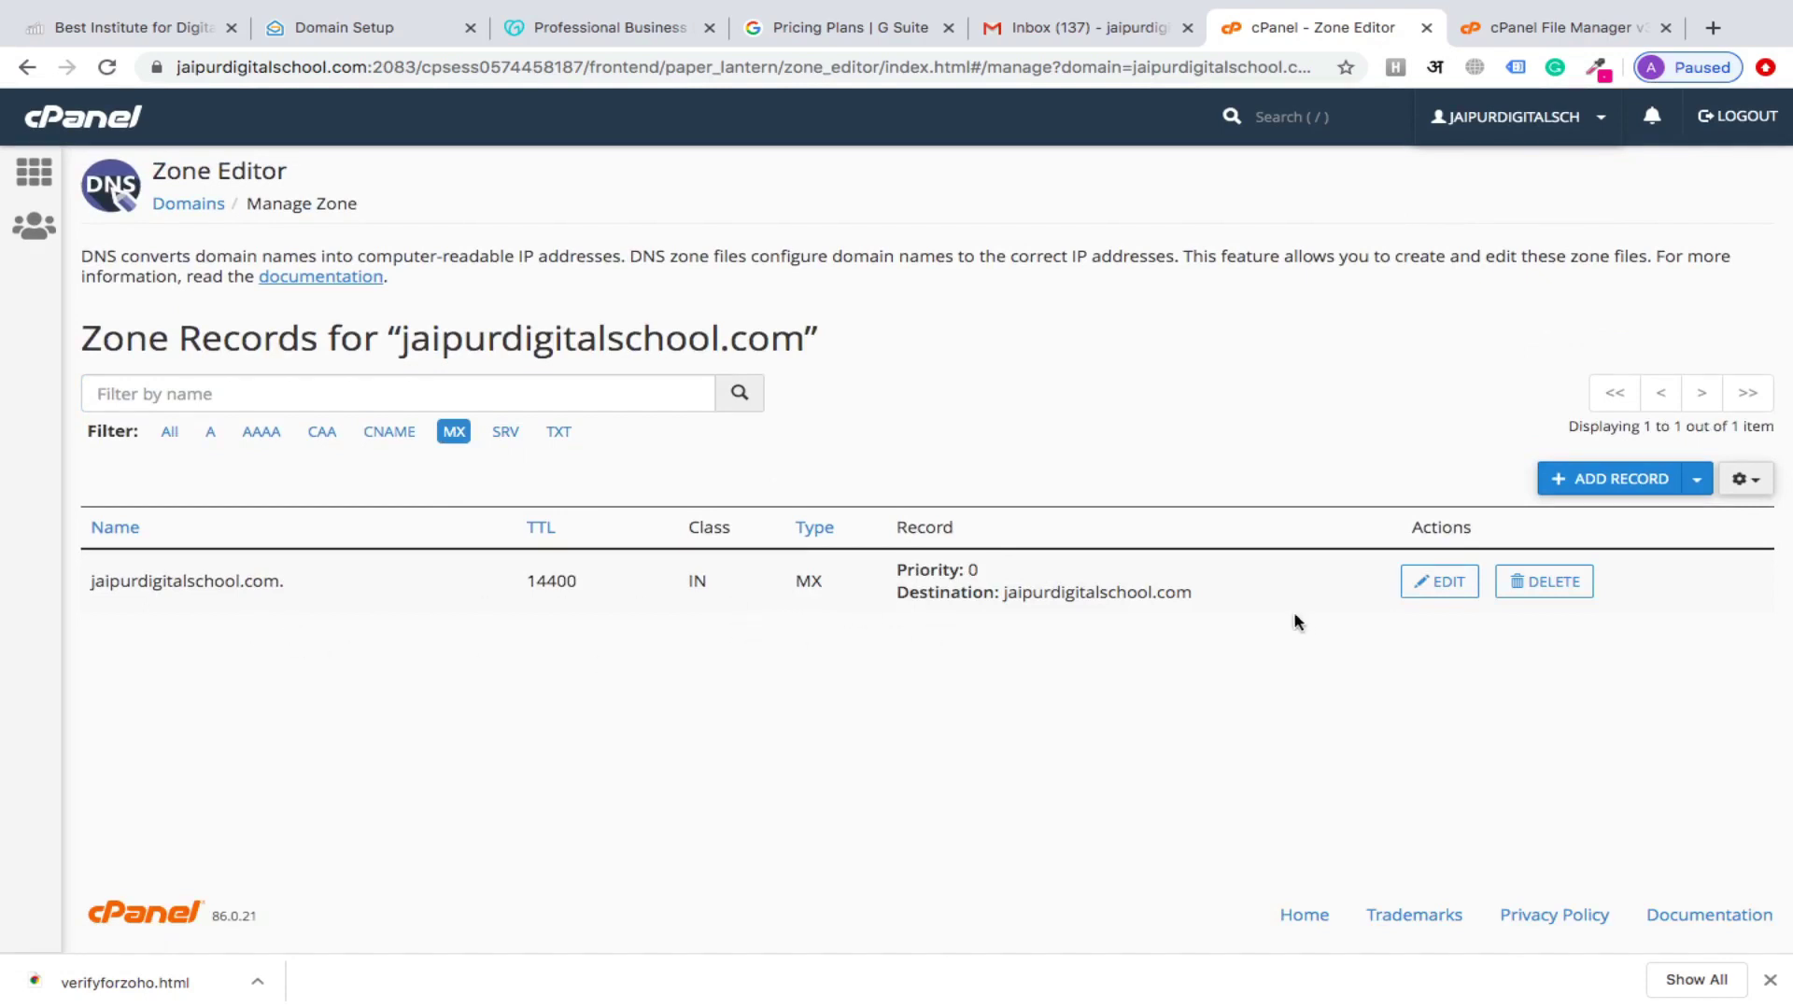
left_click(1573, 583)
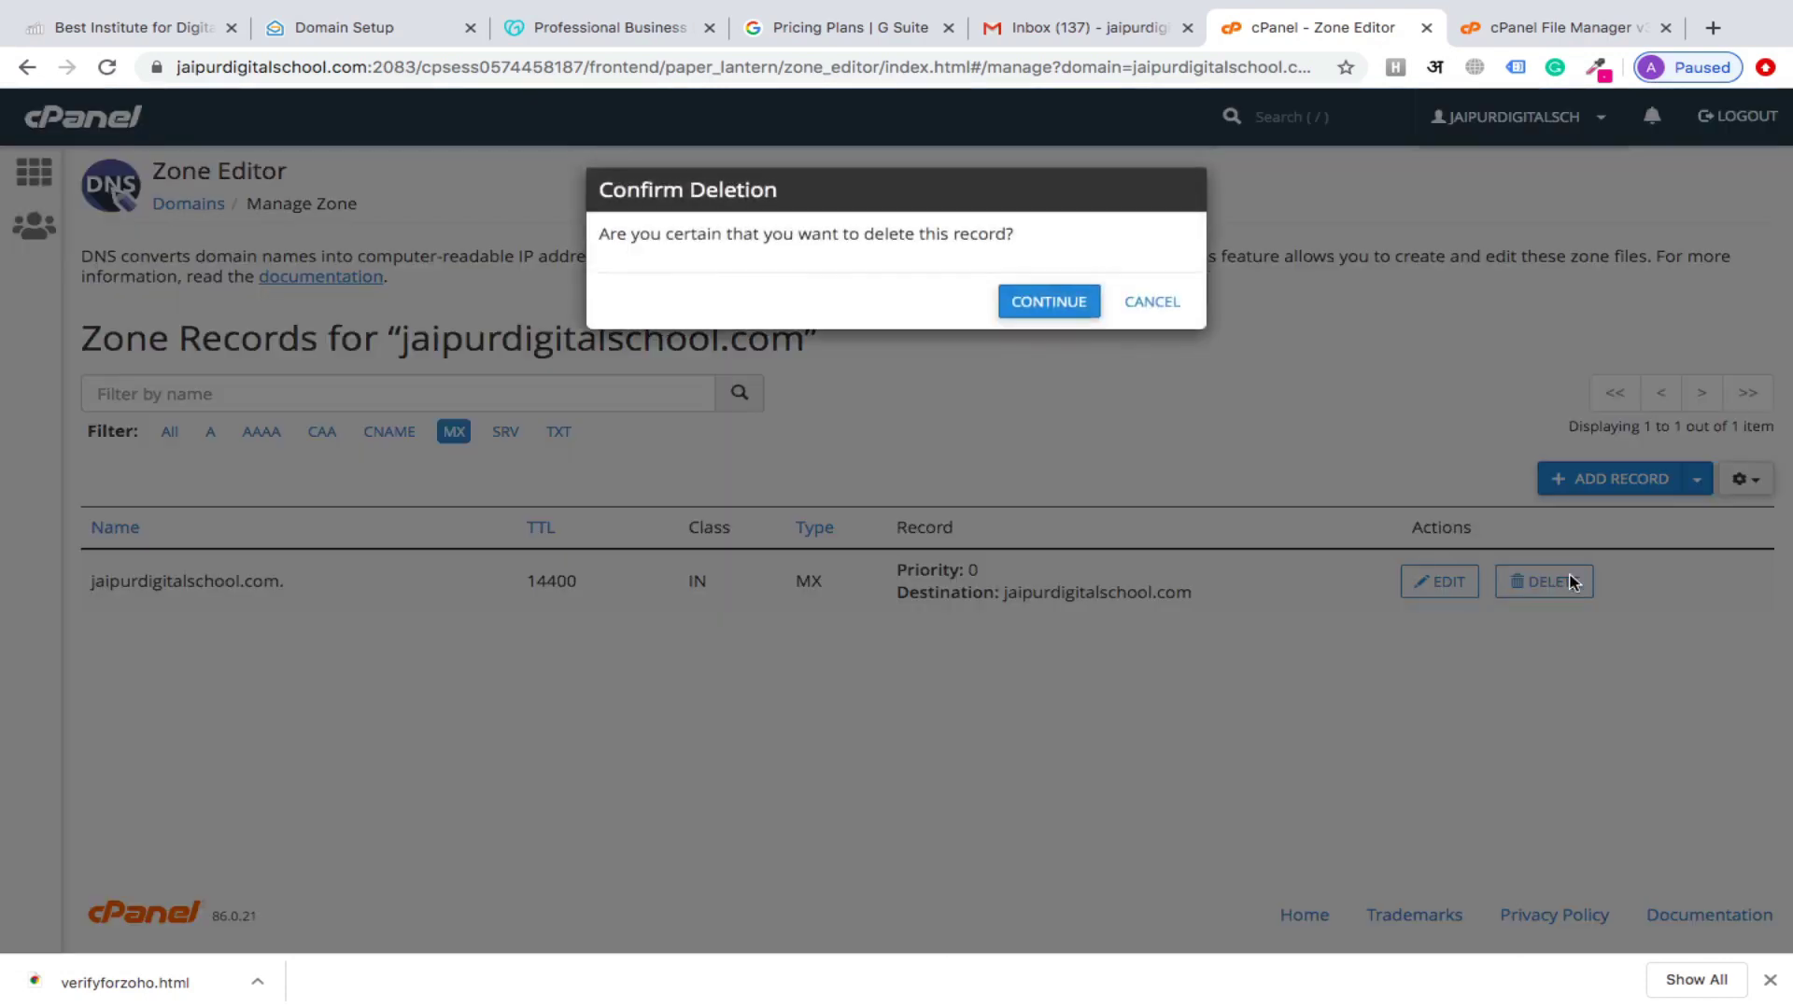
left_click(1048, 301)
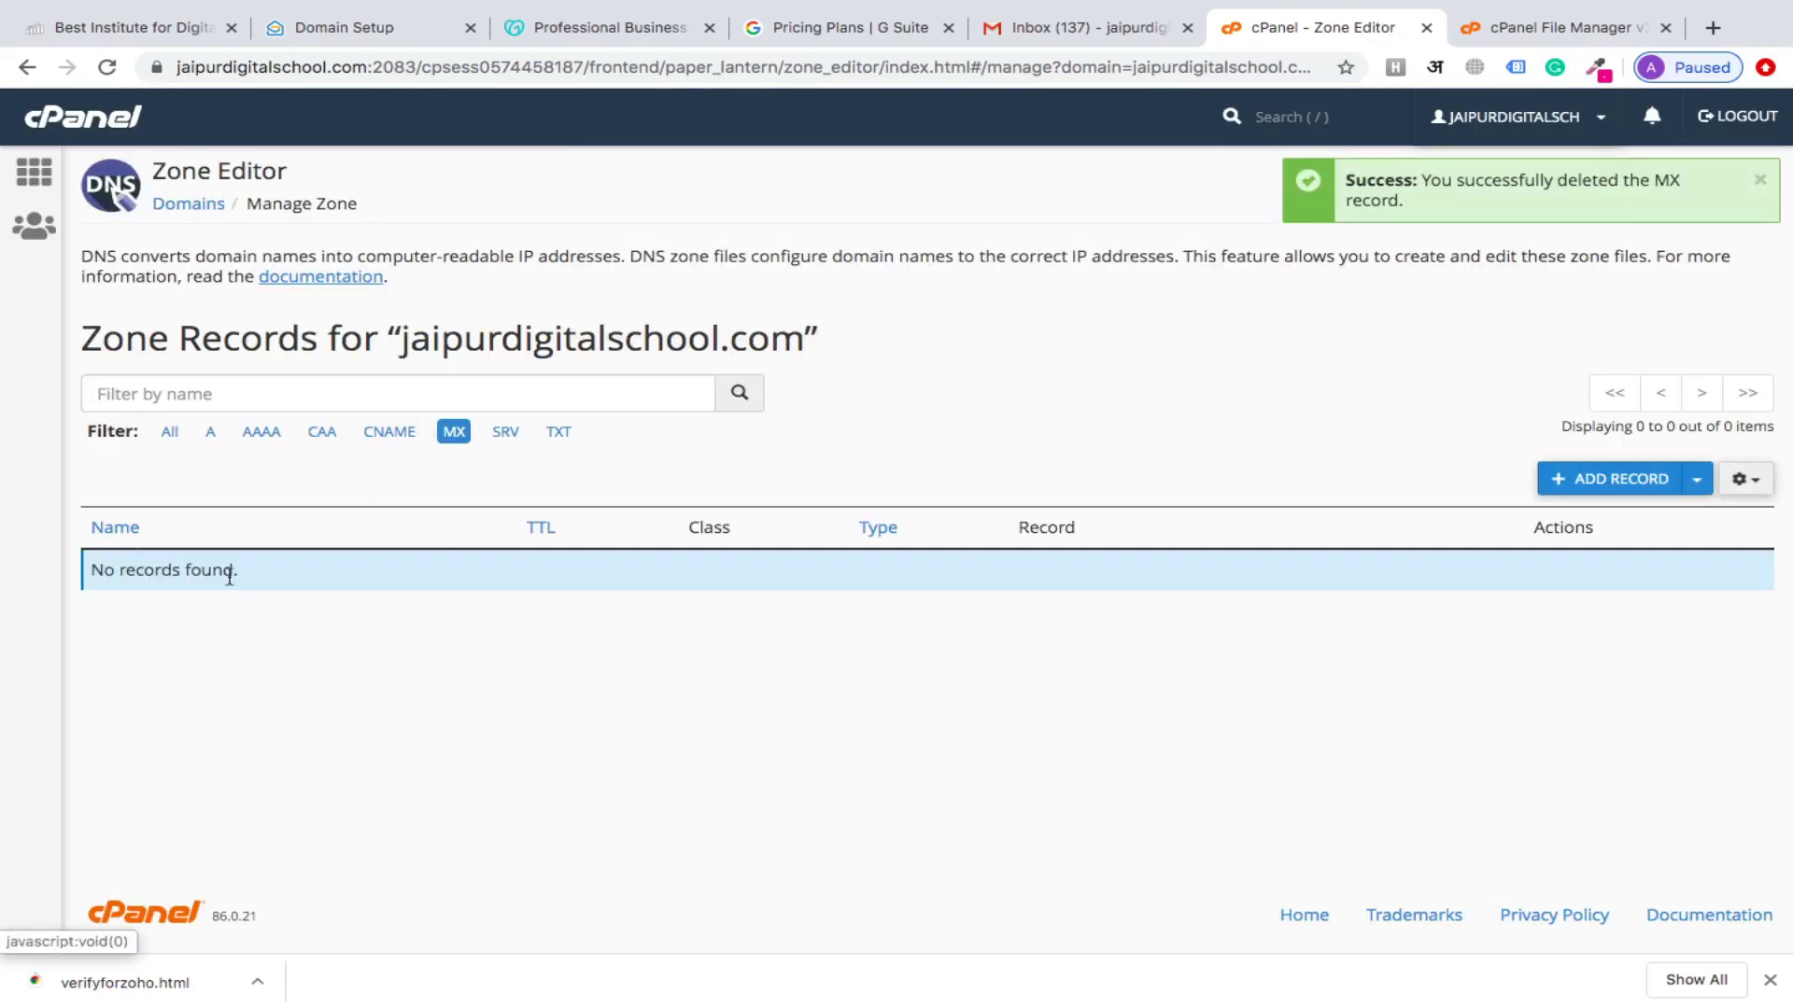
left_click(1620, 482)
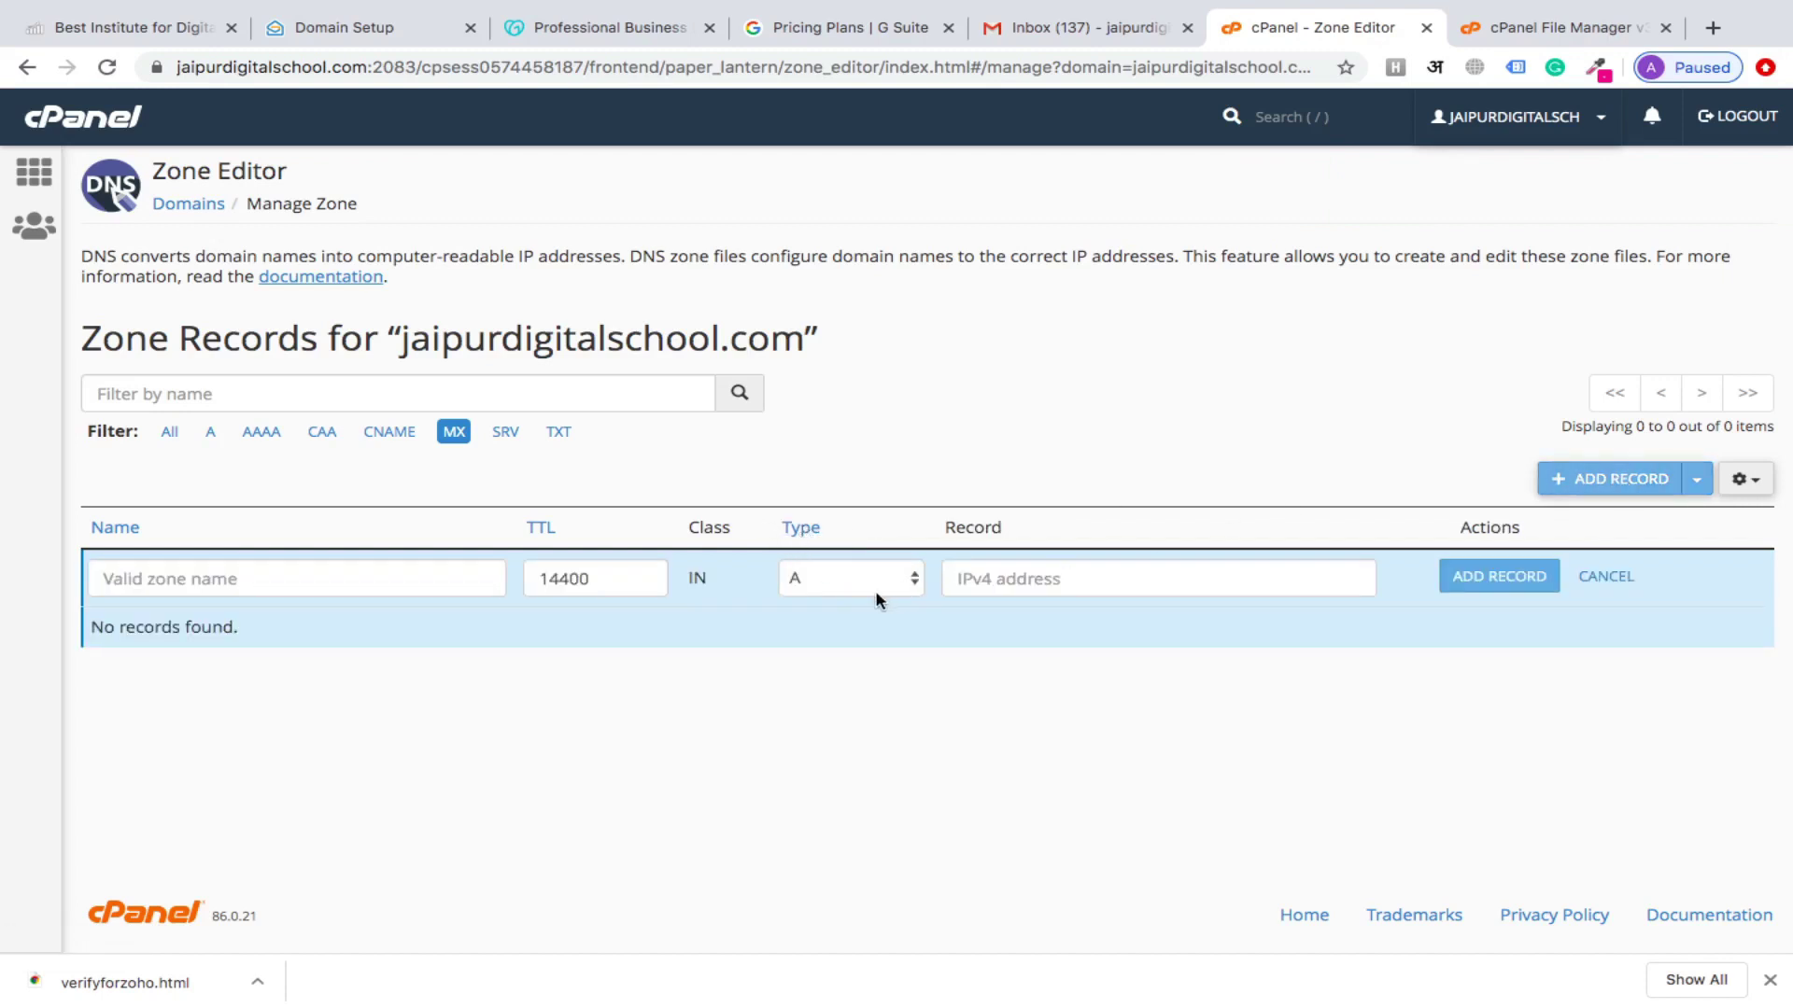
Set the new record's type to MX and check Zoho's required MX values
left_click(899, 582)
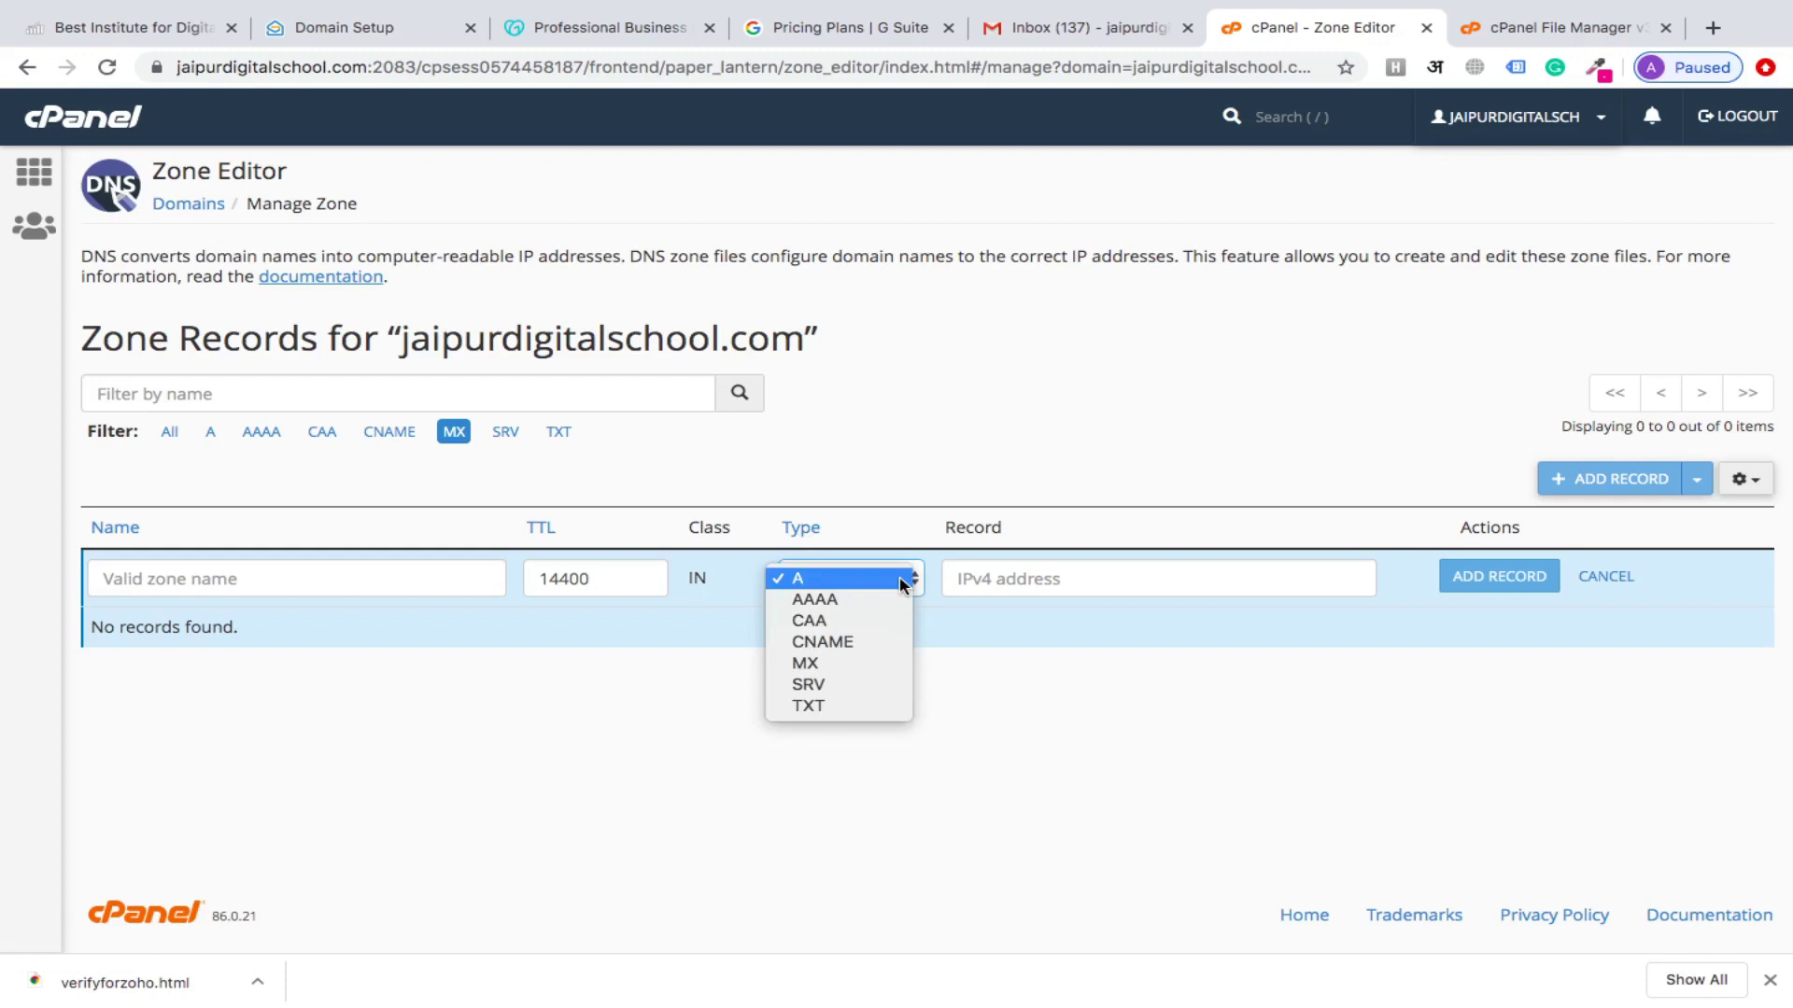
left_click(840, 661)
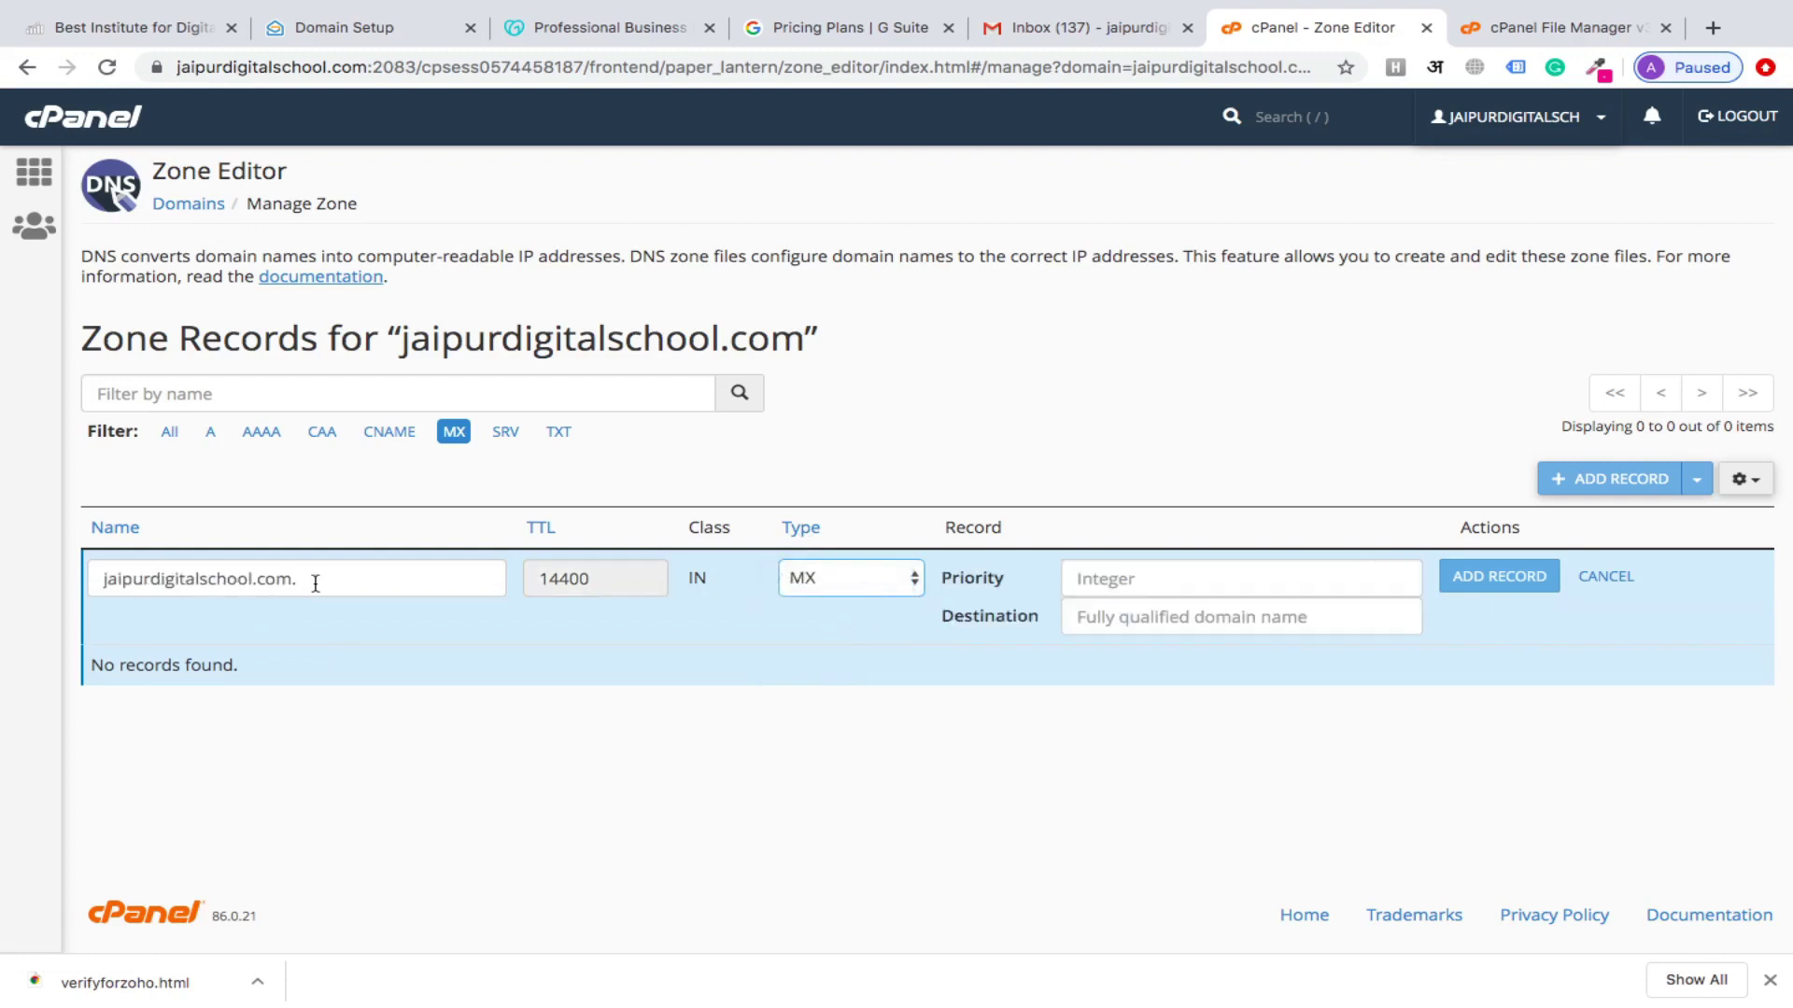
left_click(1193, 579)
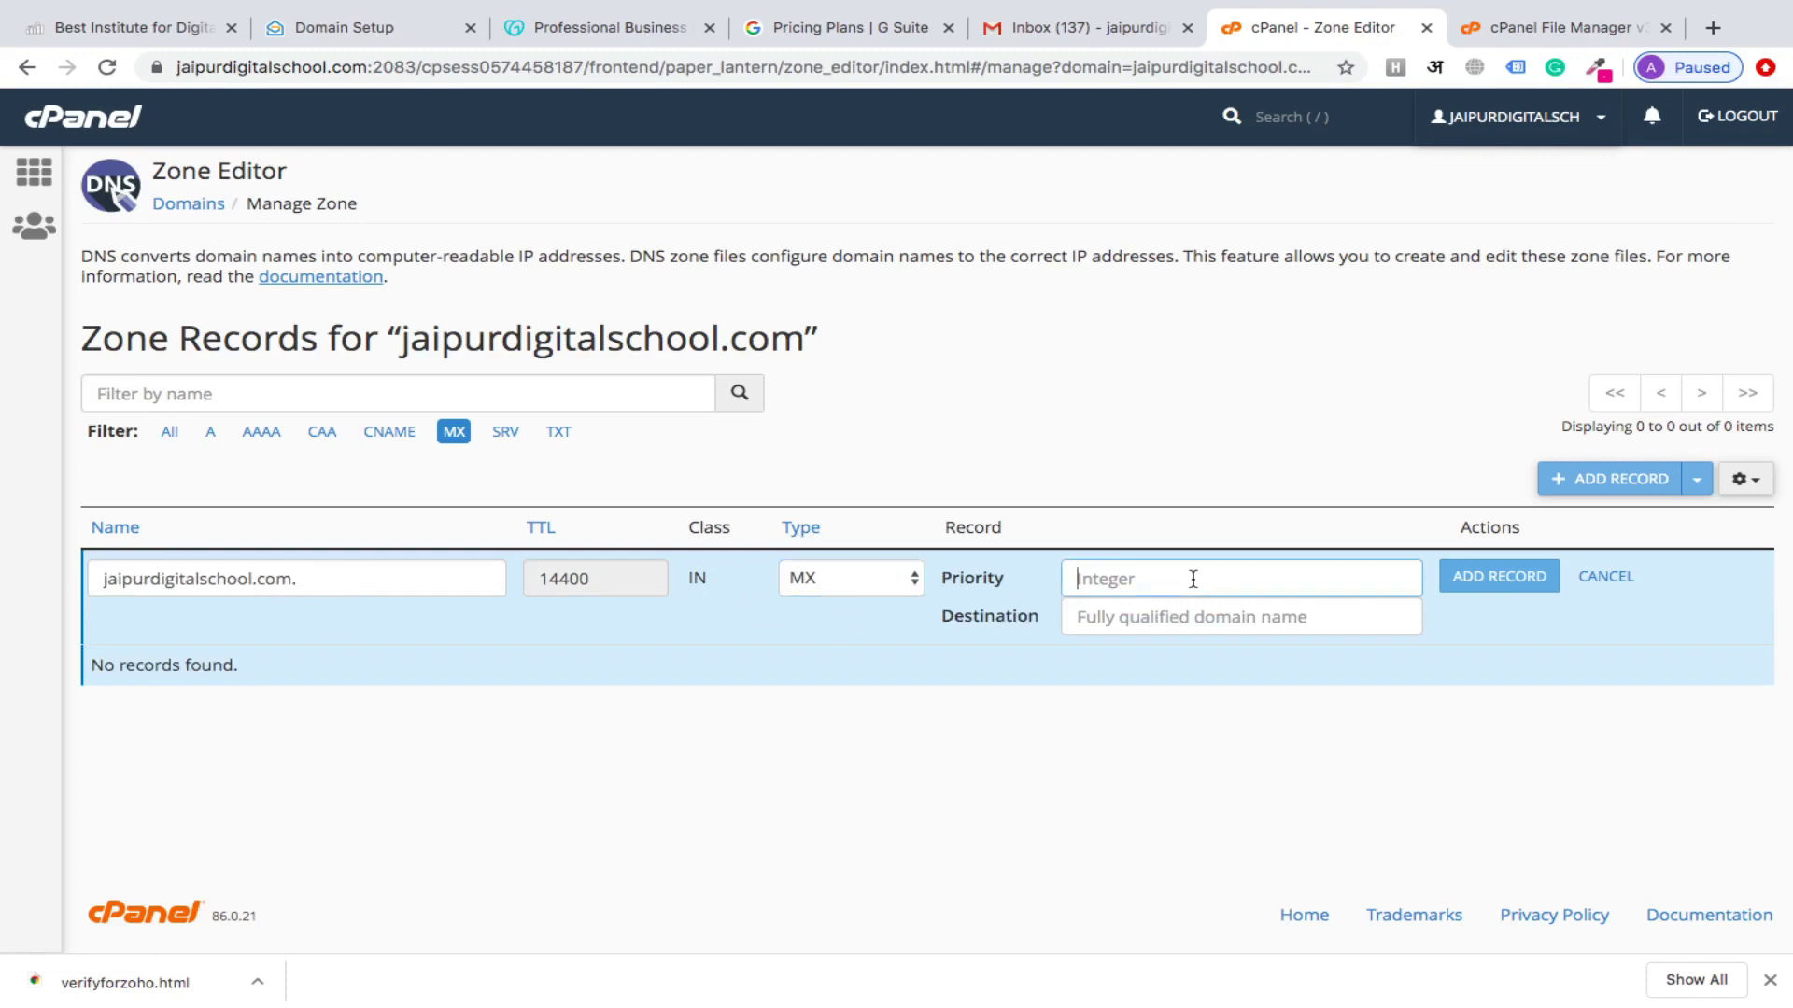
left_click(1190, 612)
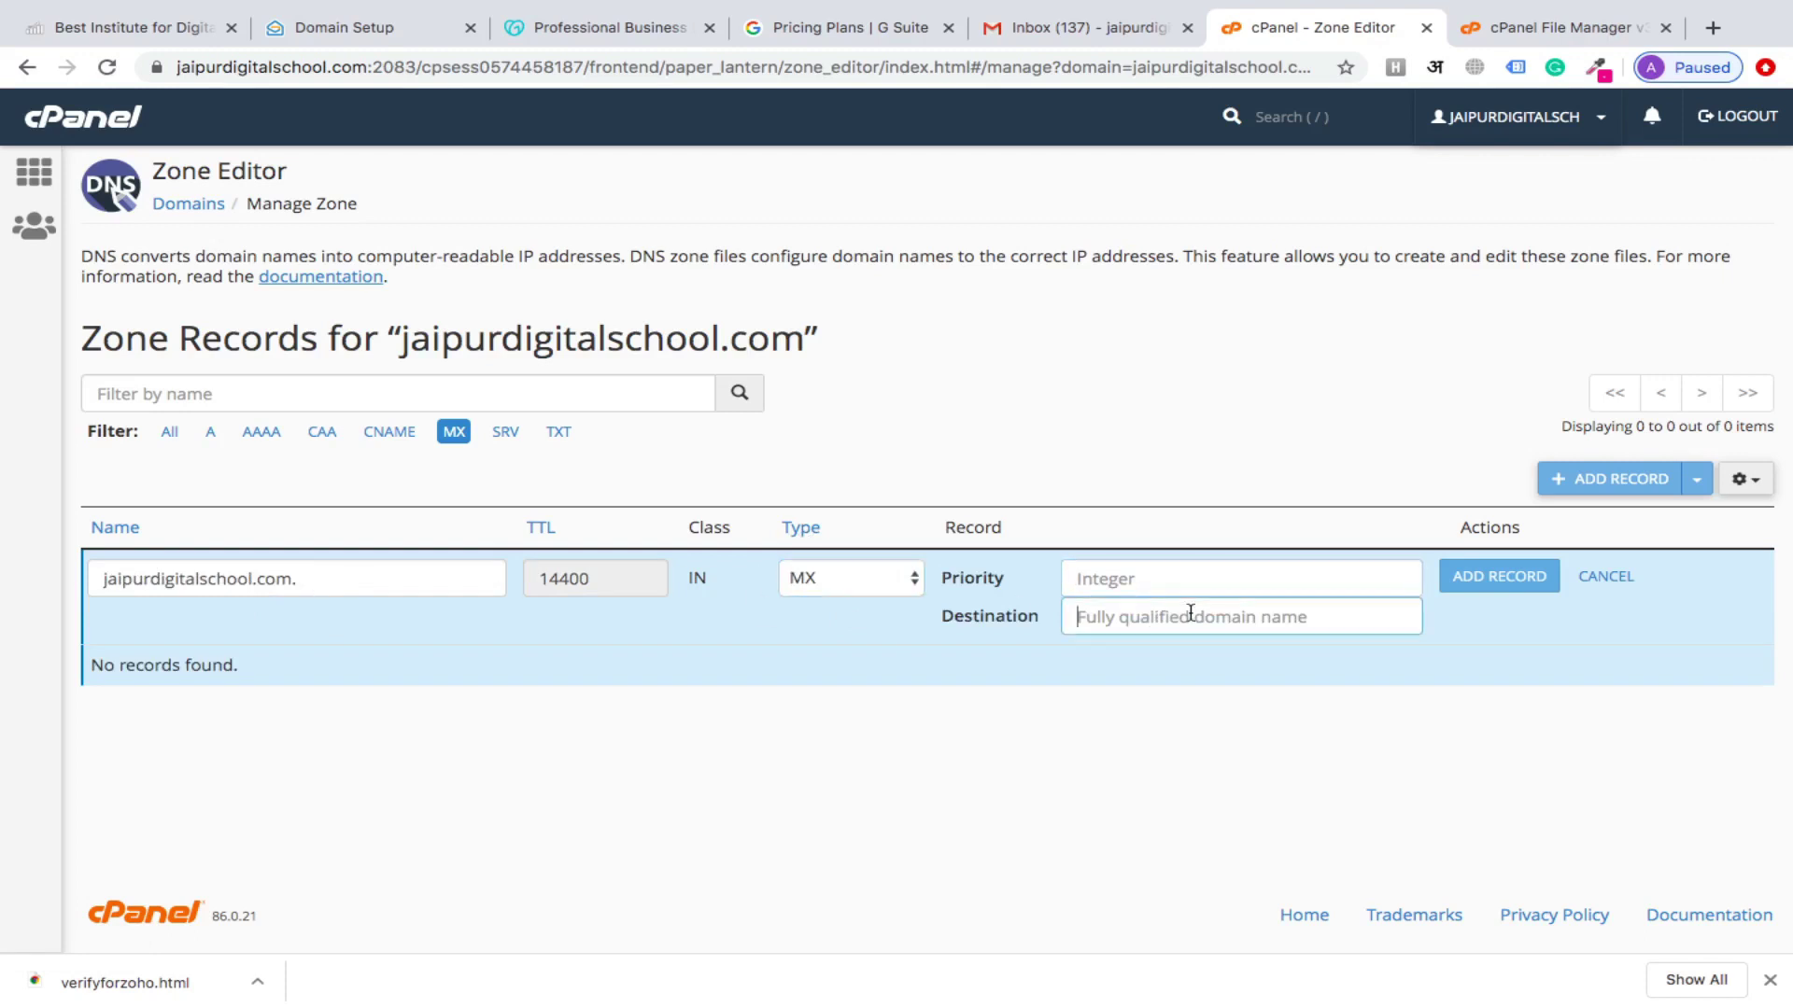
left_click(353, 27)
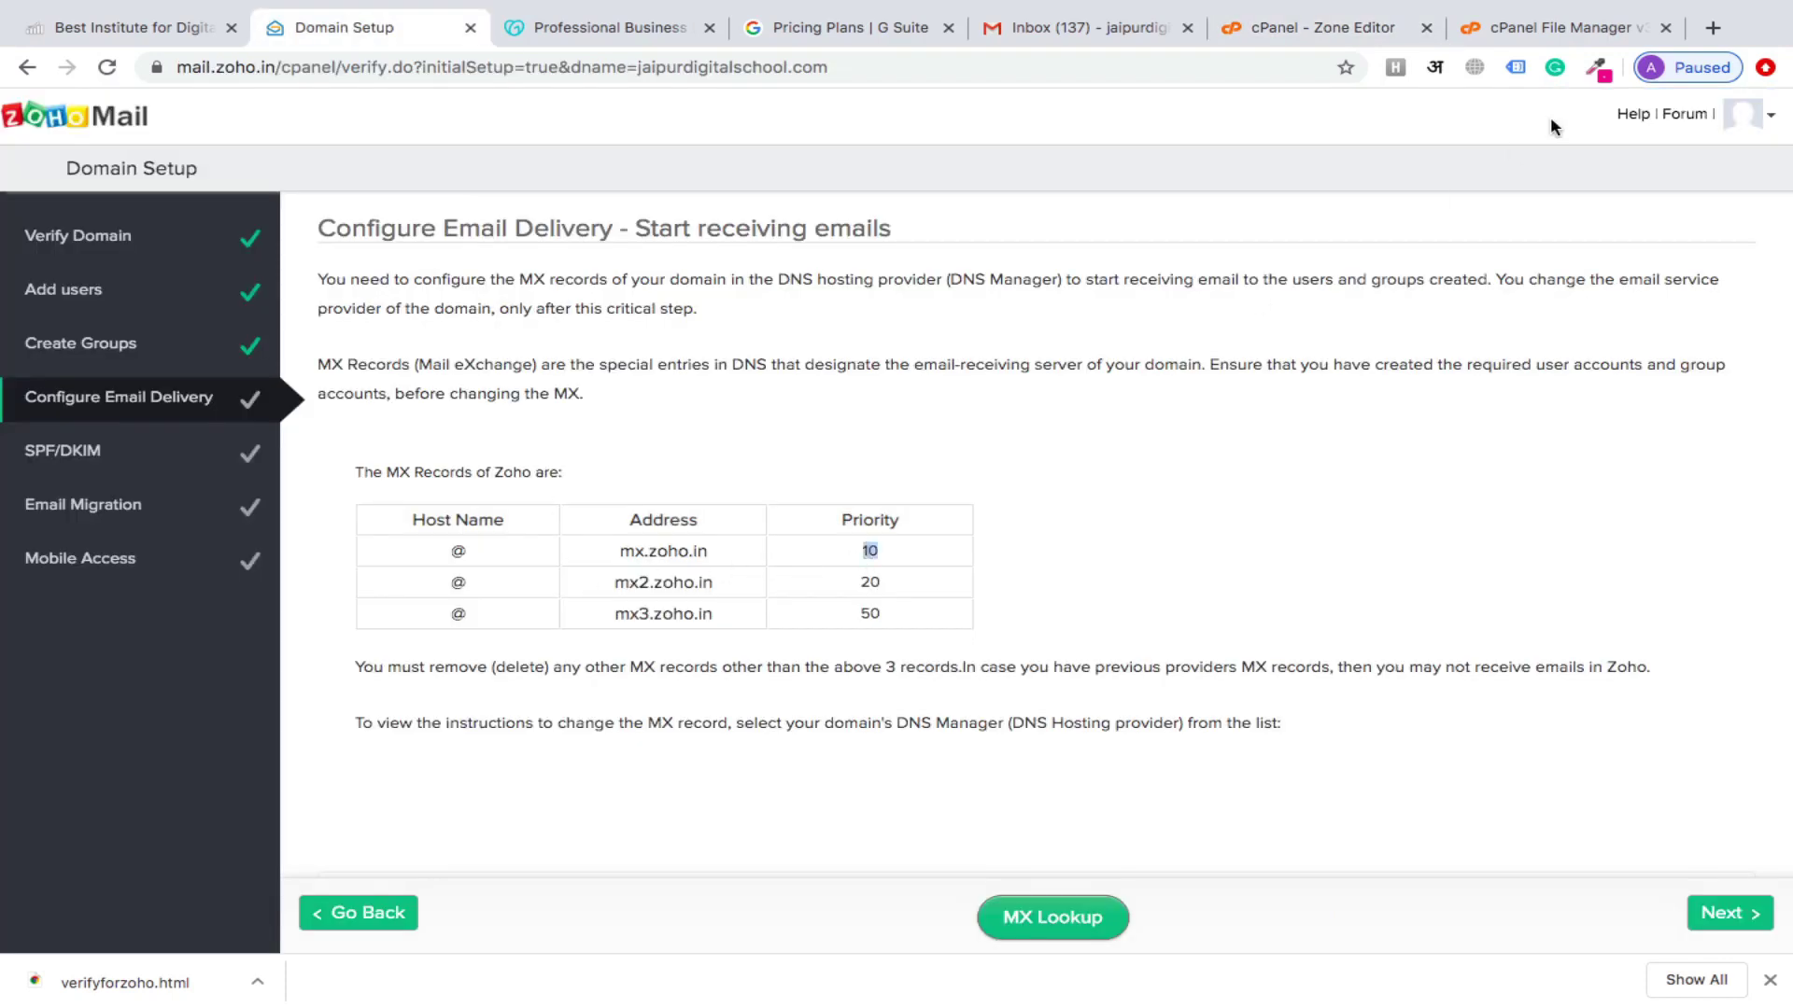
left_click(1557, 19)
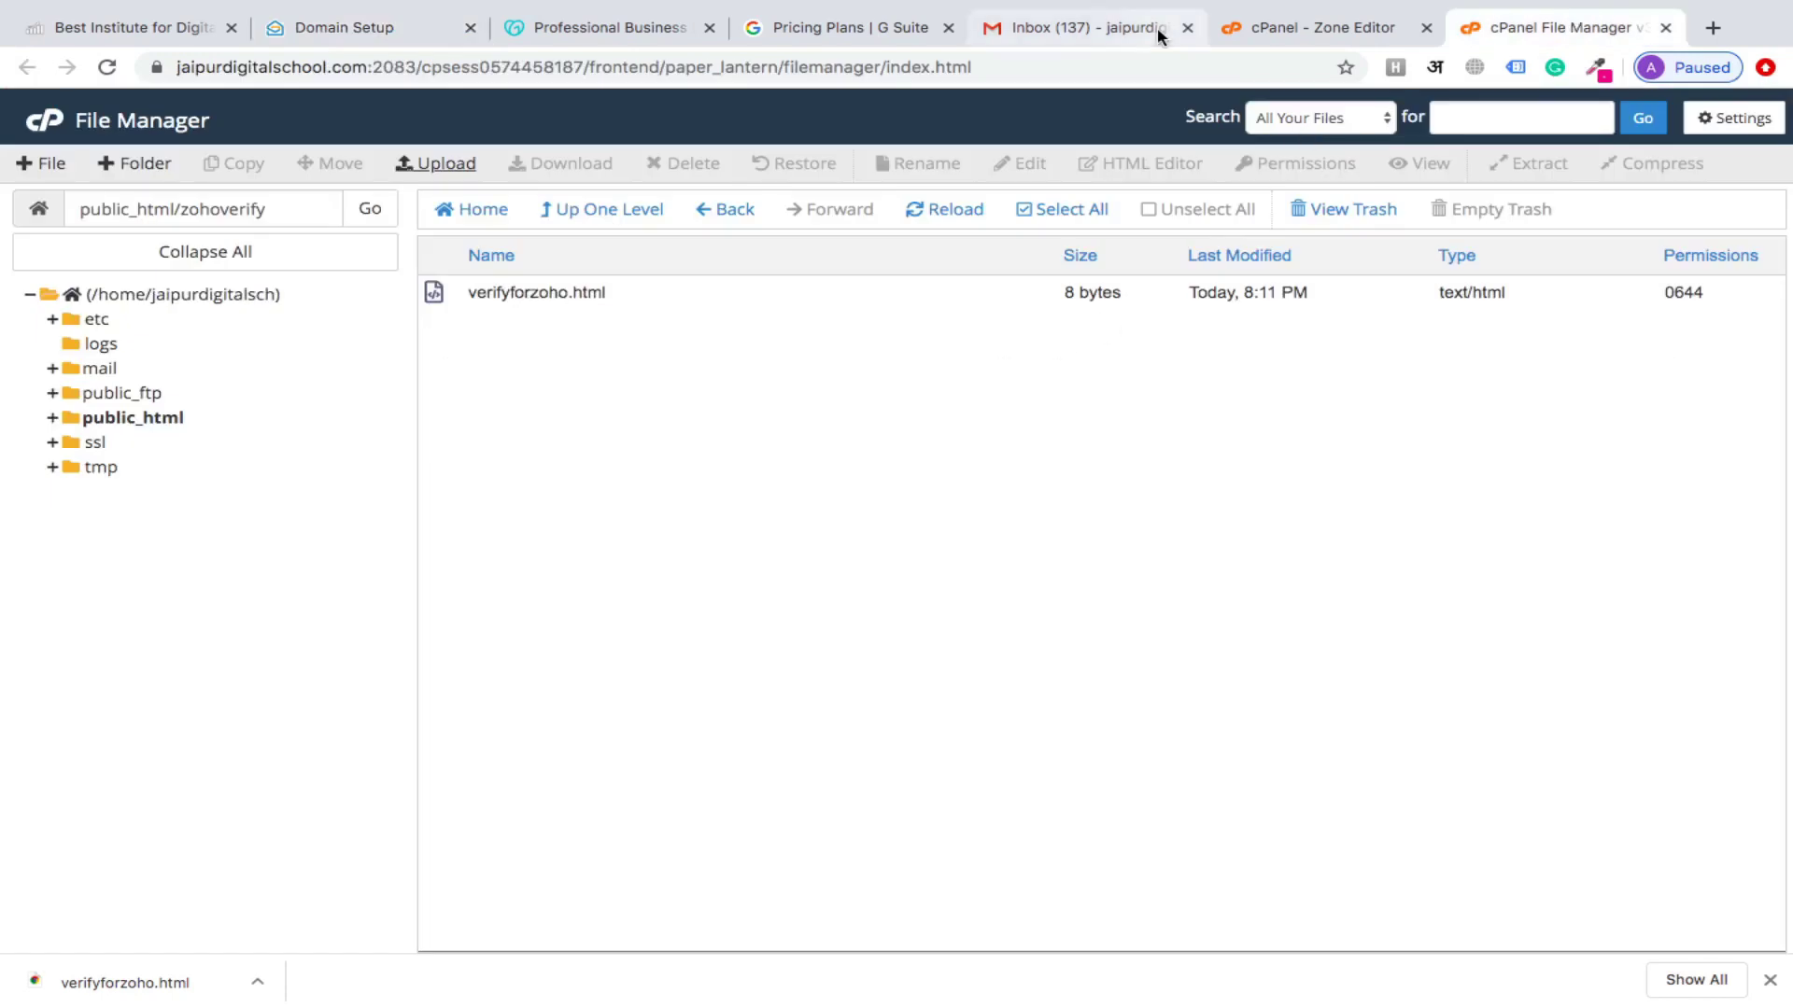
left_click(1322, 21)
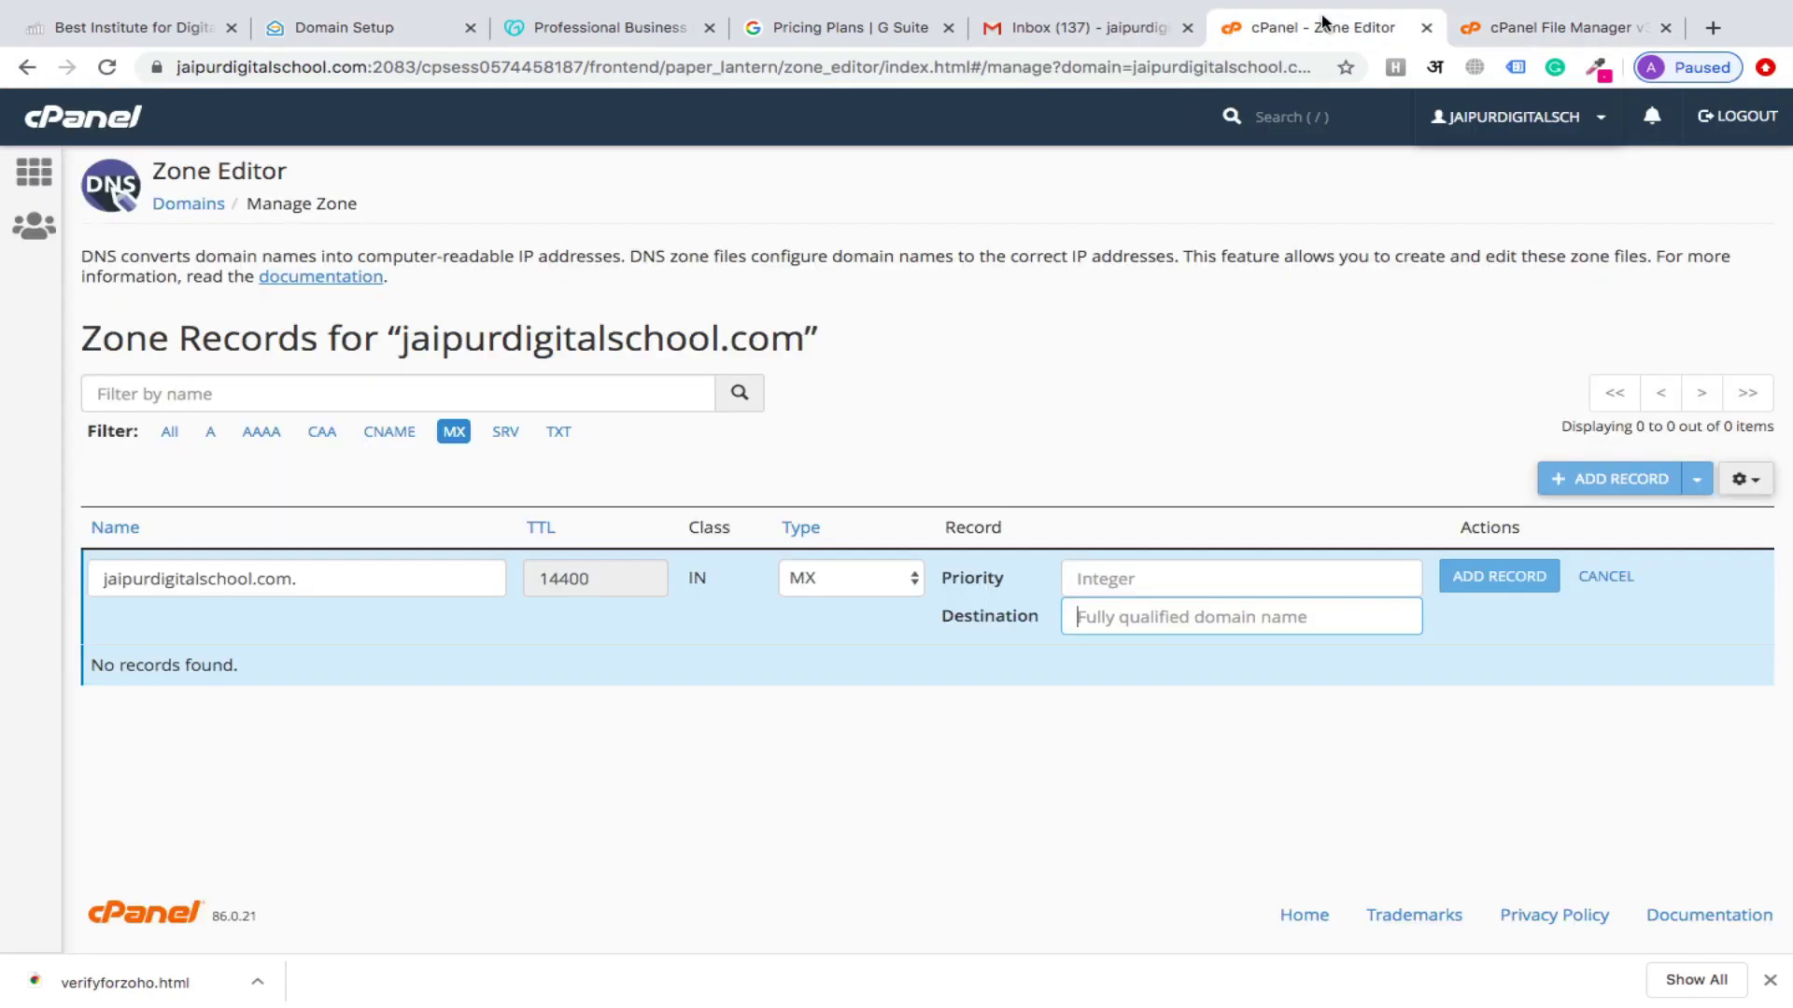
Give the MX record priority 10 and destination mx.zoho.in copied from Zoho, then save it
left_click(1164, 579)
type("10")
left_click(1164, 616)
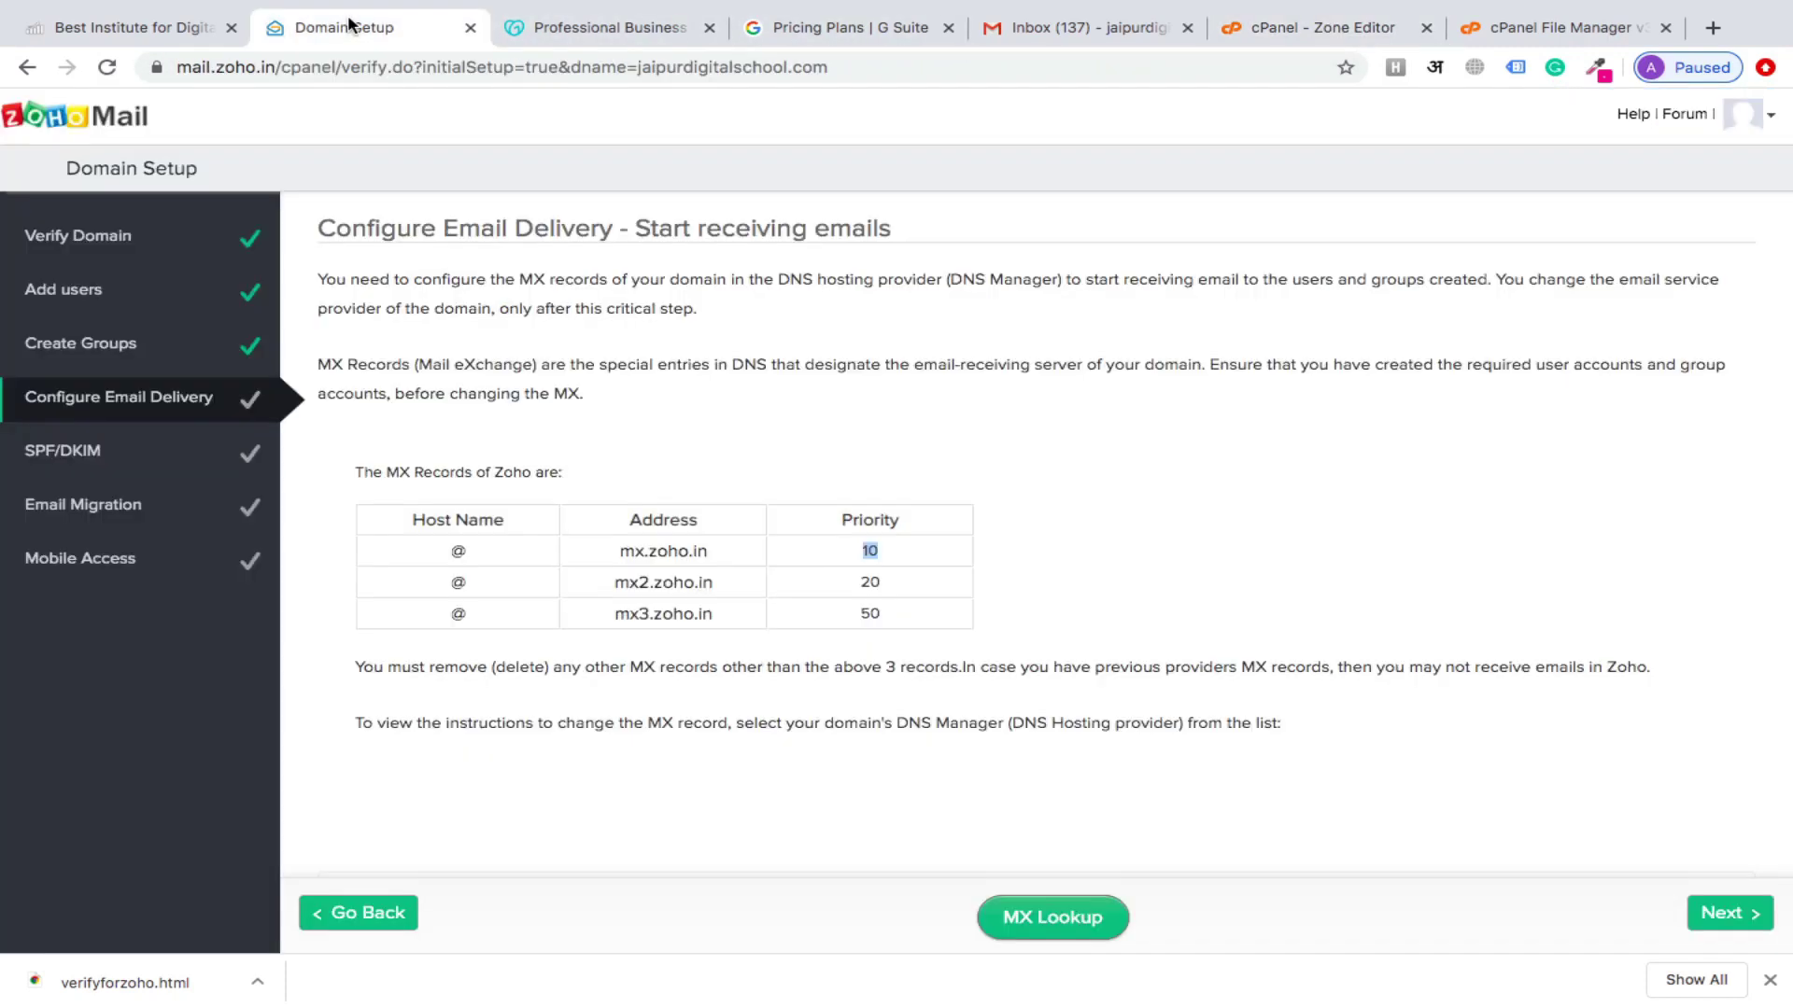
left_click(353, 26)
double_click(645, 554)
key("ctrl+c")
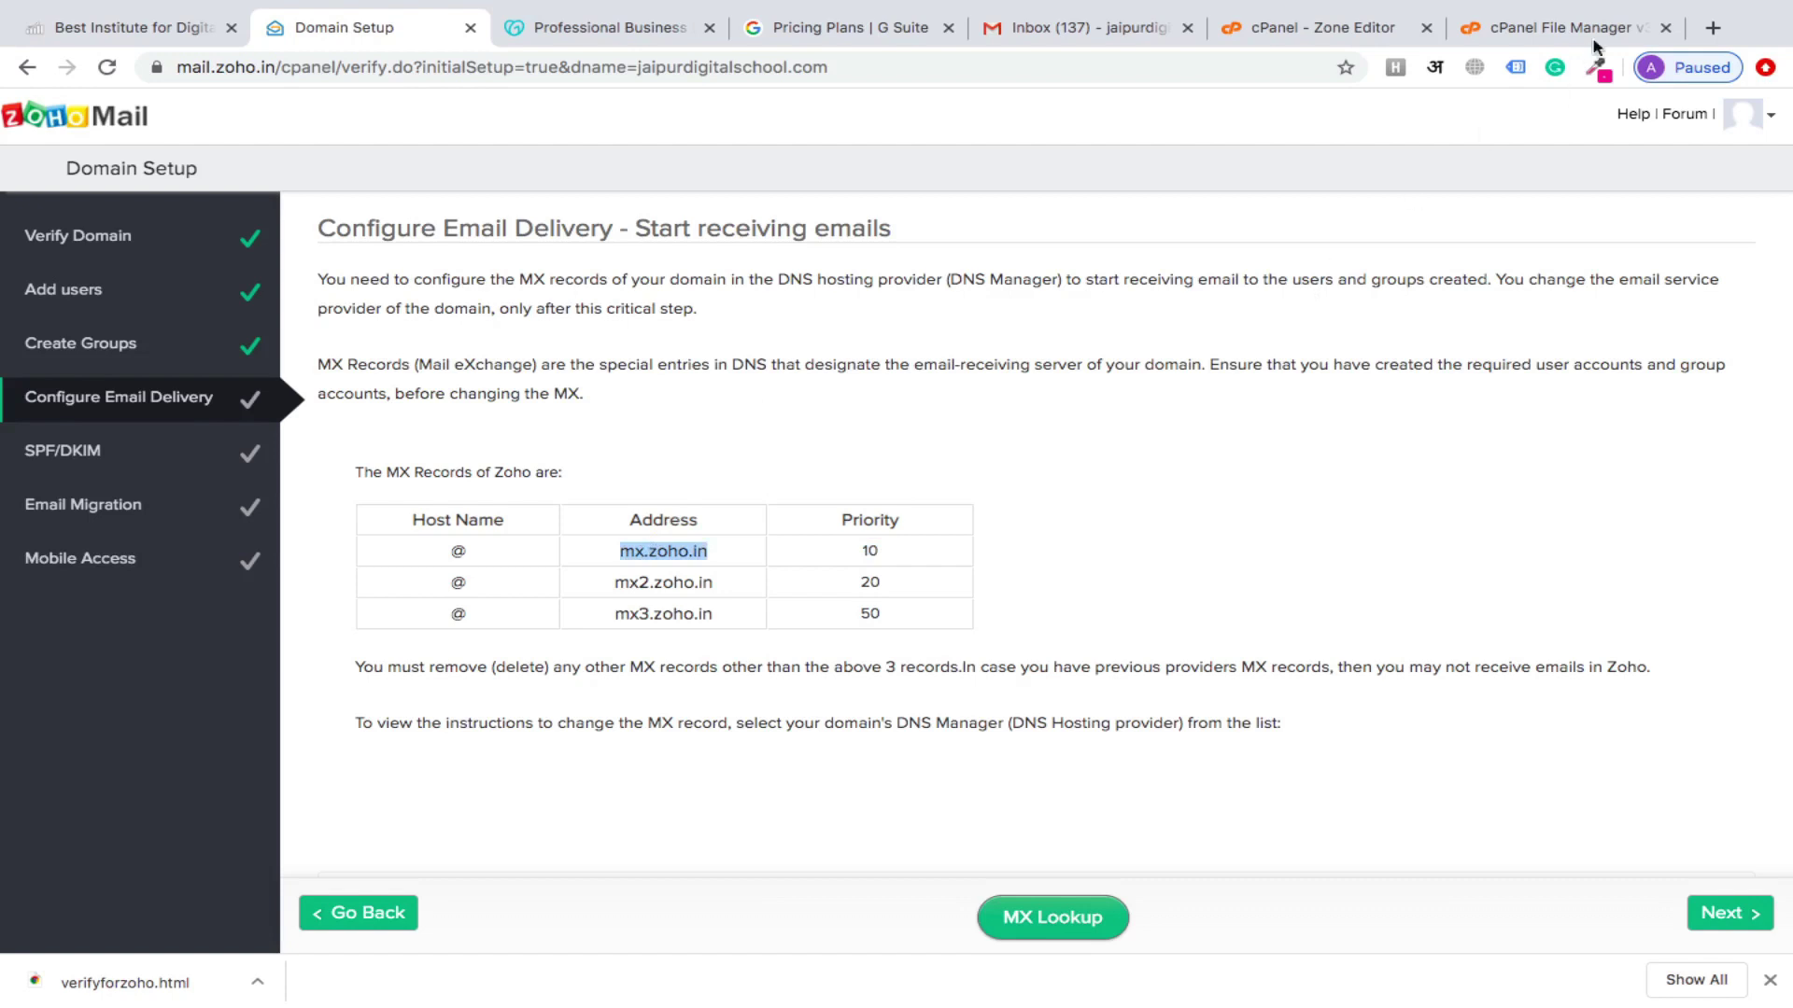
left_click(1543, 32)
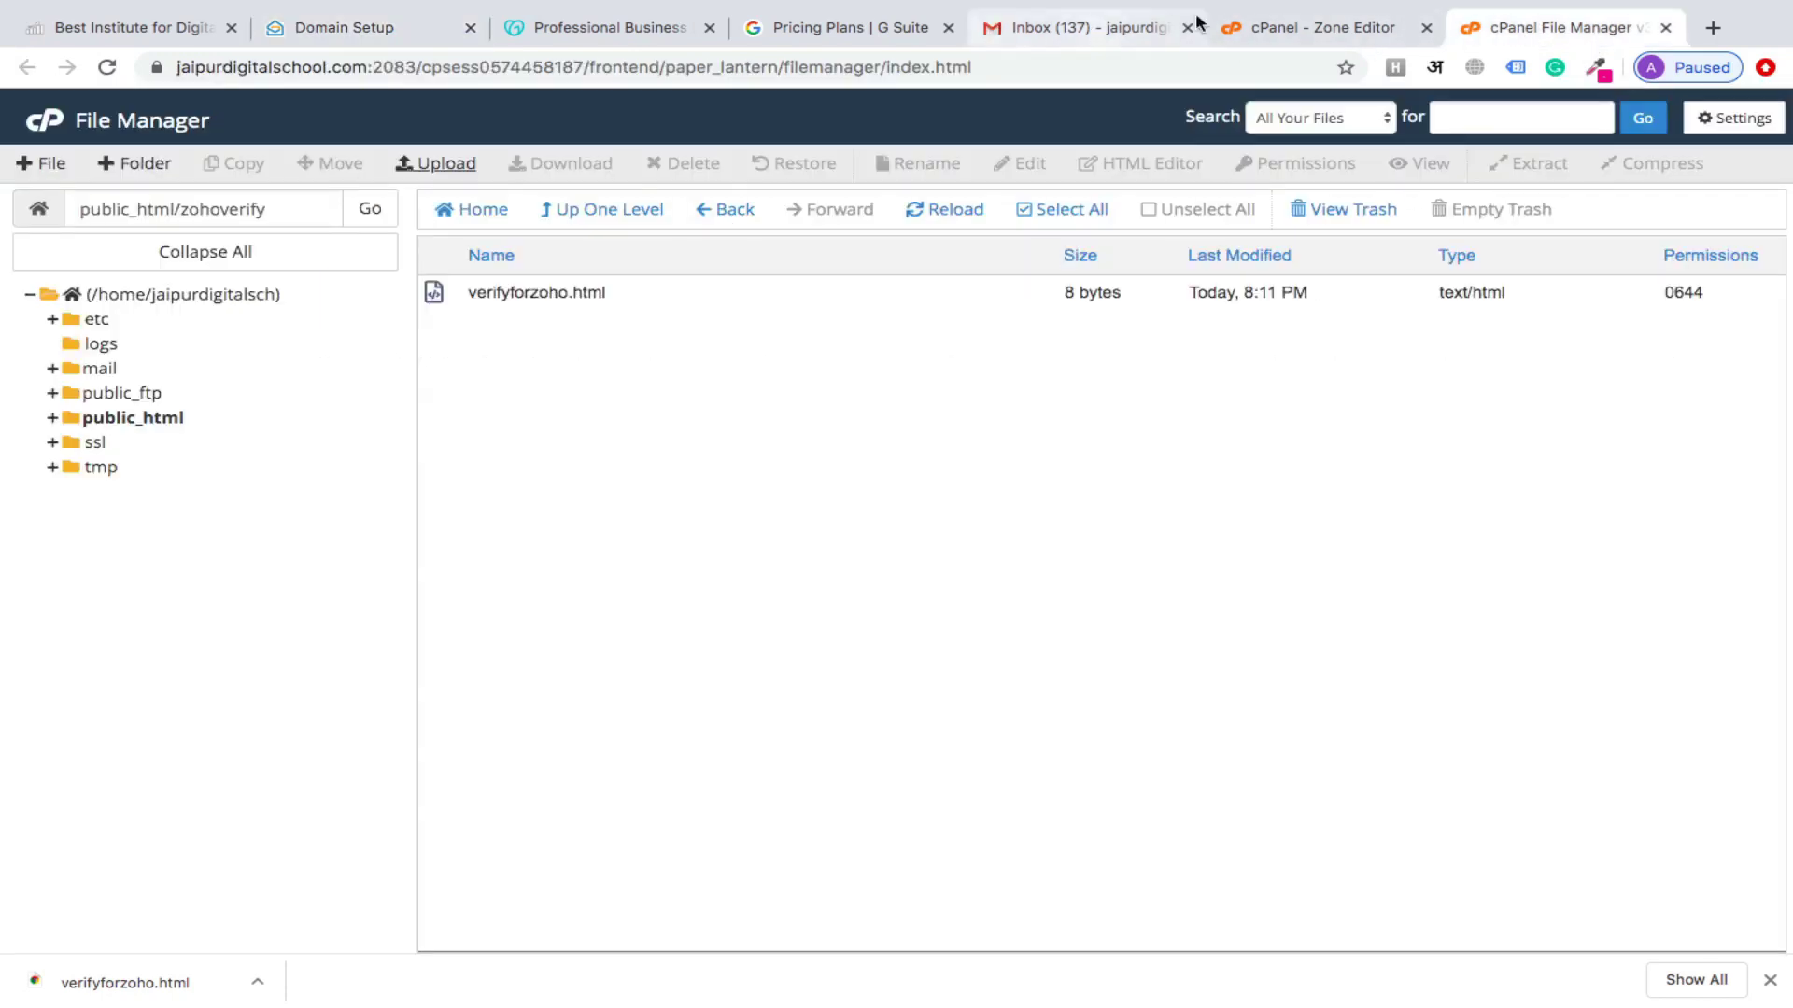
left_click(1256, 29)
key("ctrl+v")
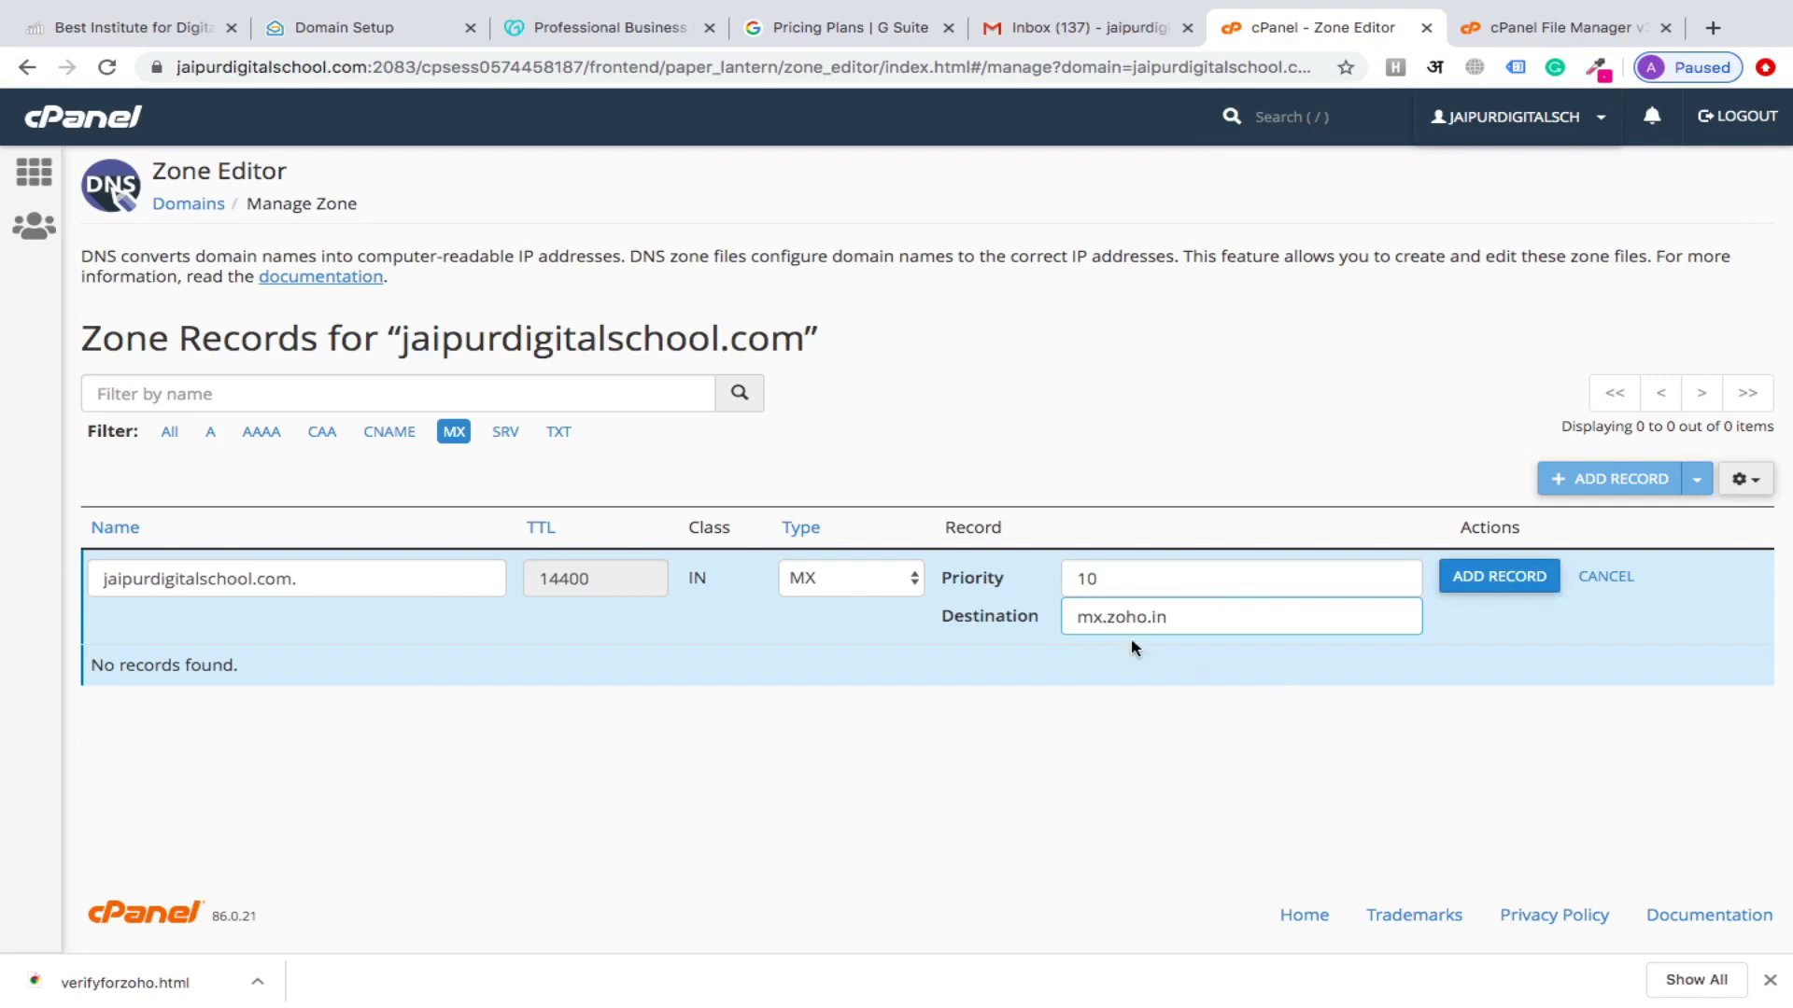
left_click(1452, 588)
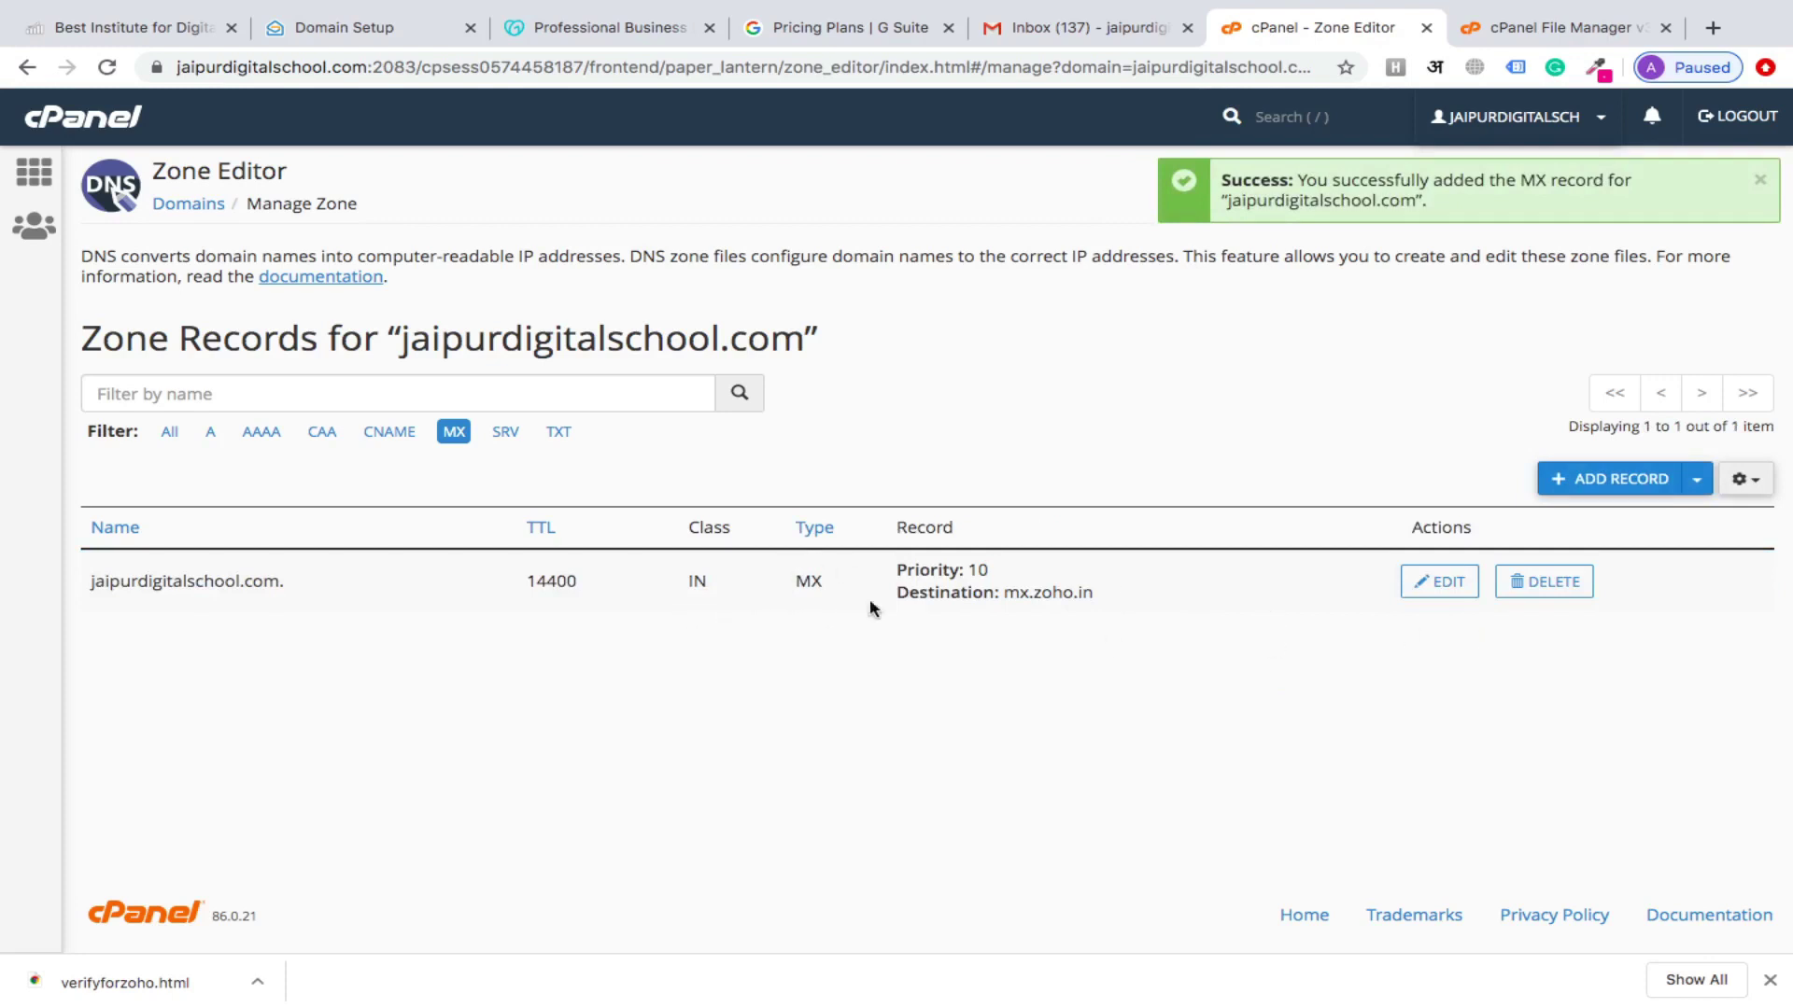
Add a new MX record with priority 20, editing the pasted destination to mx2.zoho.in
left_click(1618, 476)
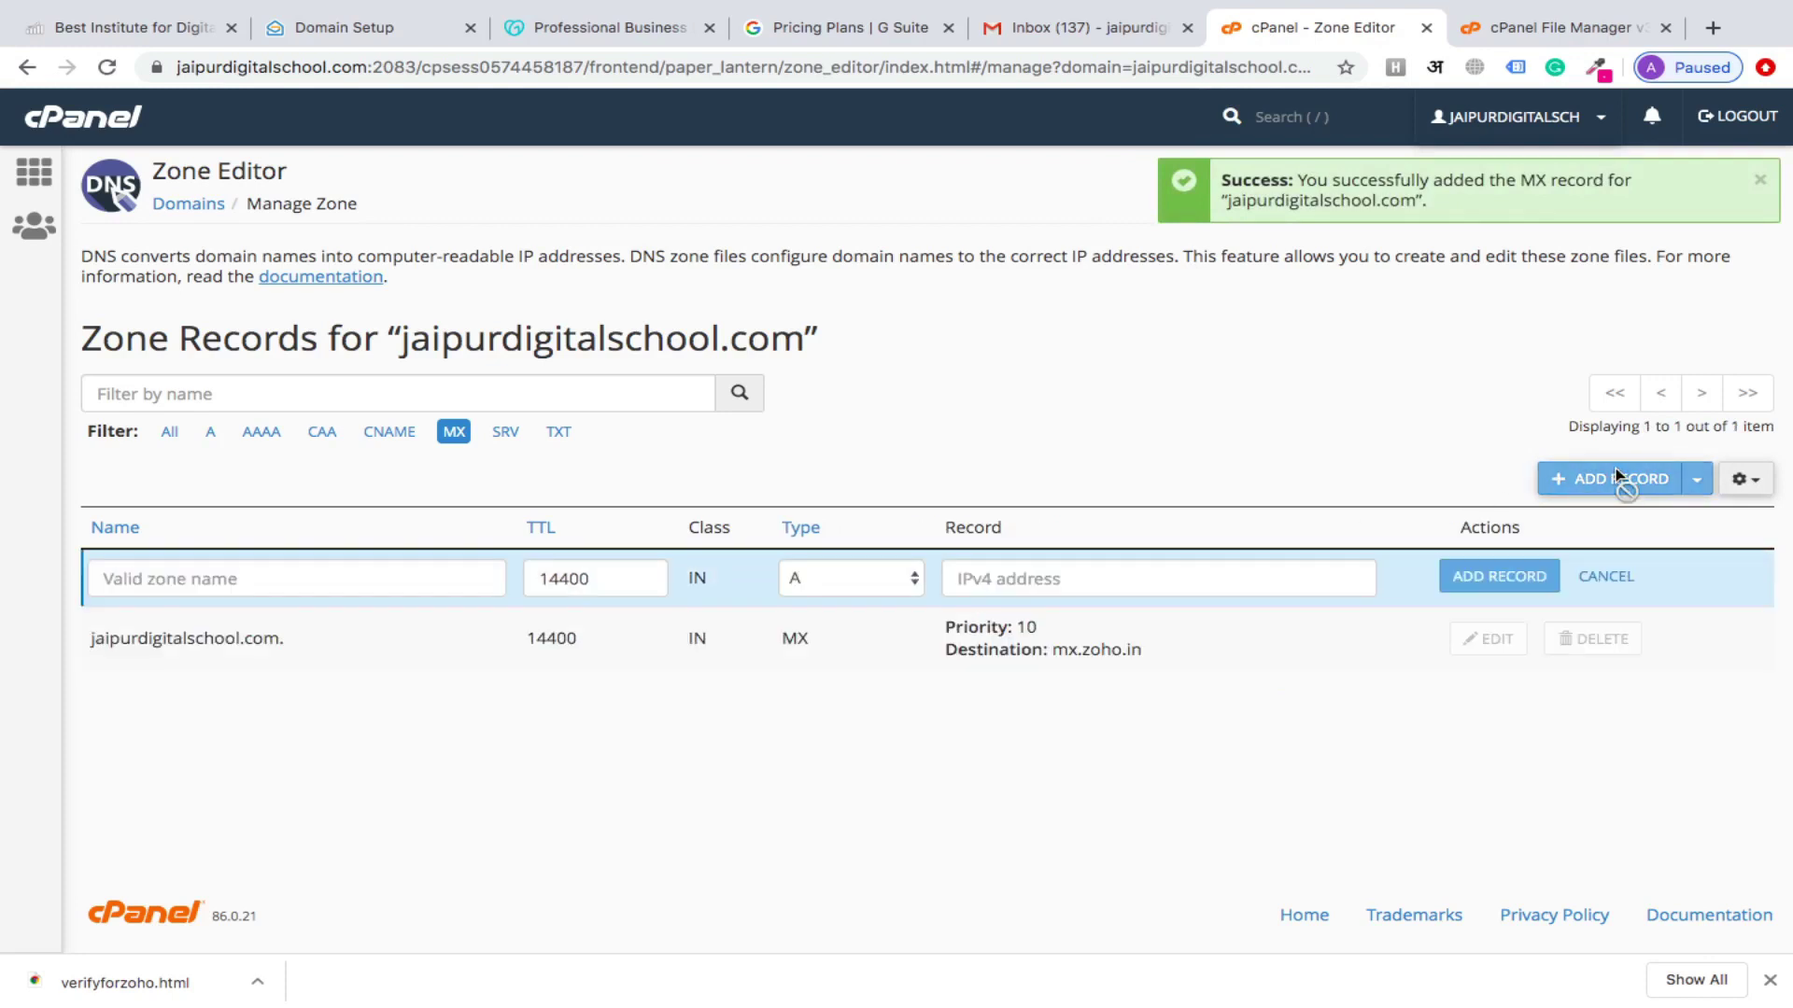
left_click(899, 583)
left_click(858, 663)
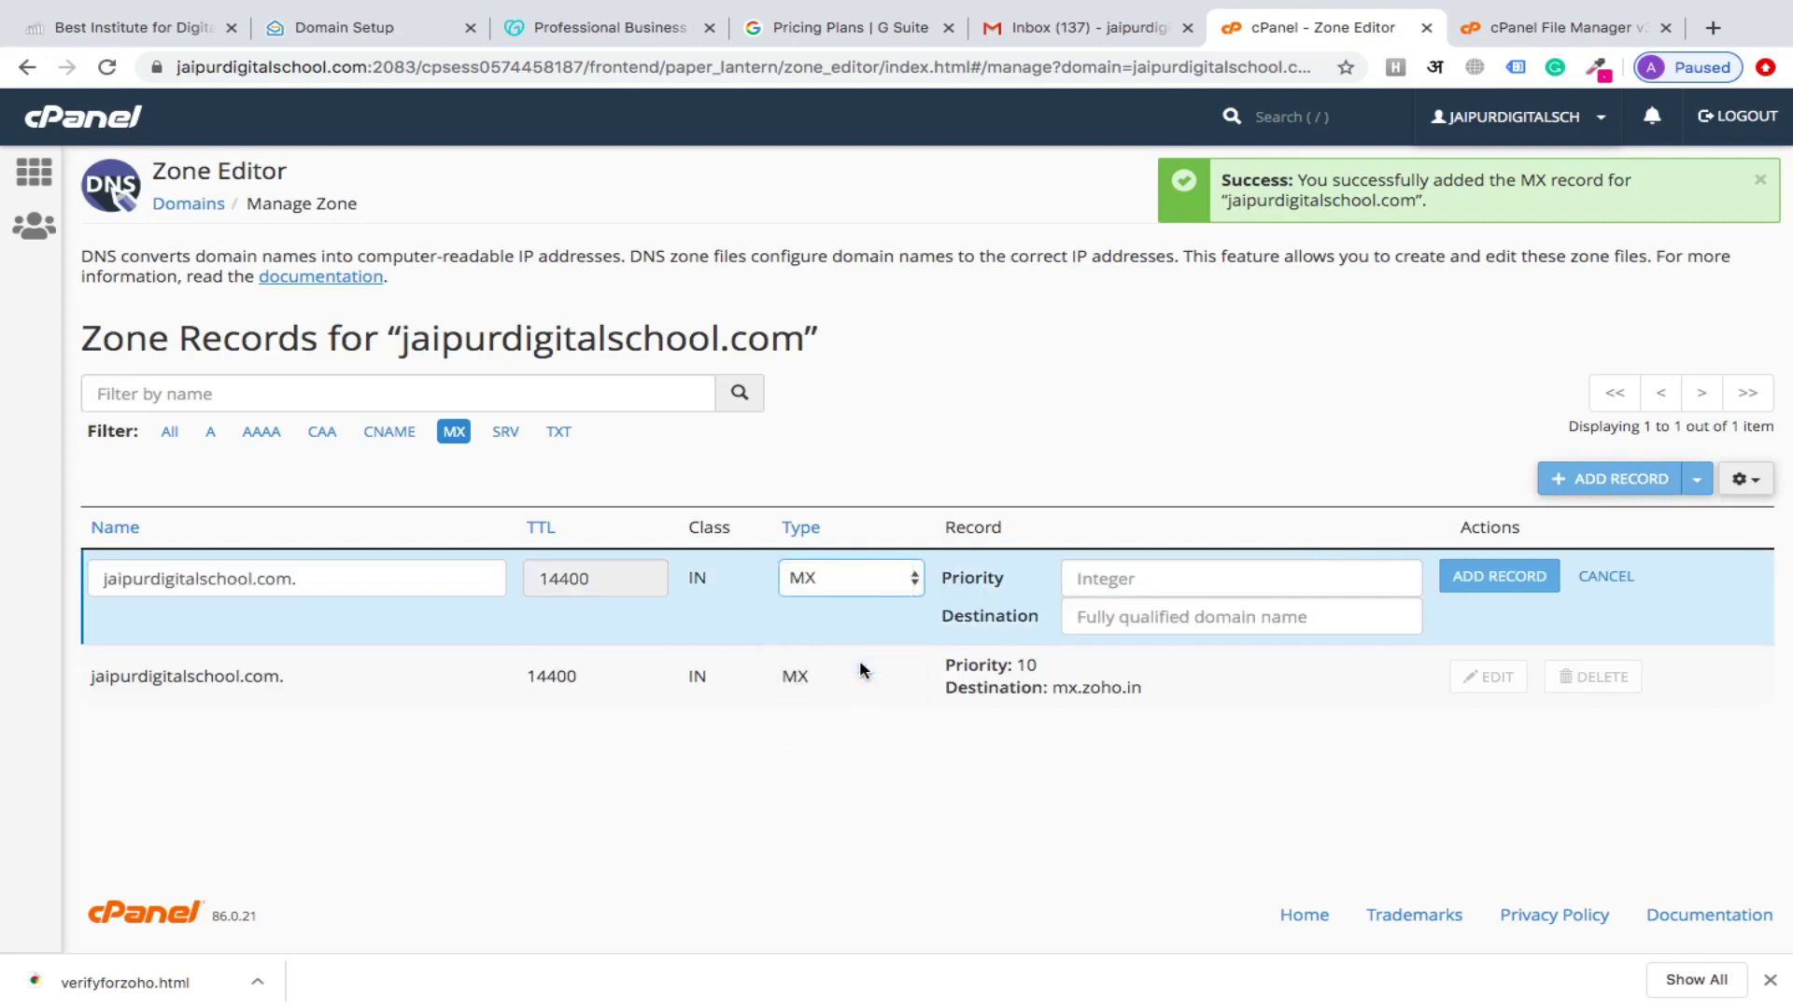
left_click(1125, 576)
type("20")
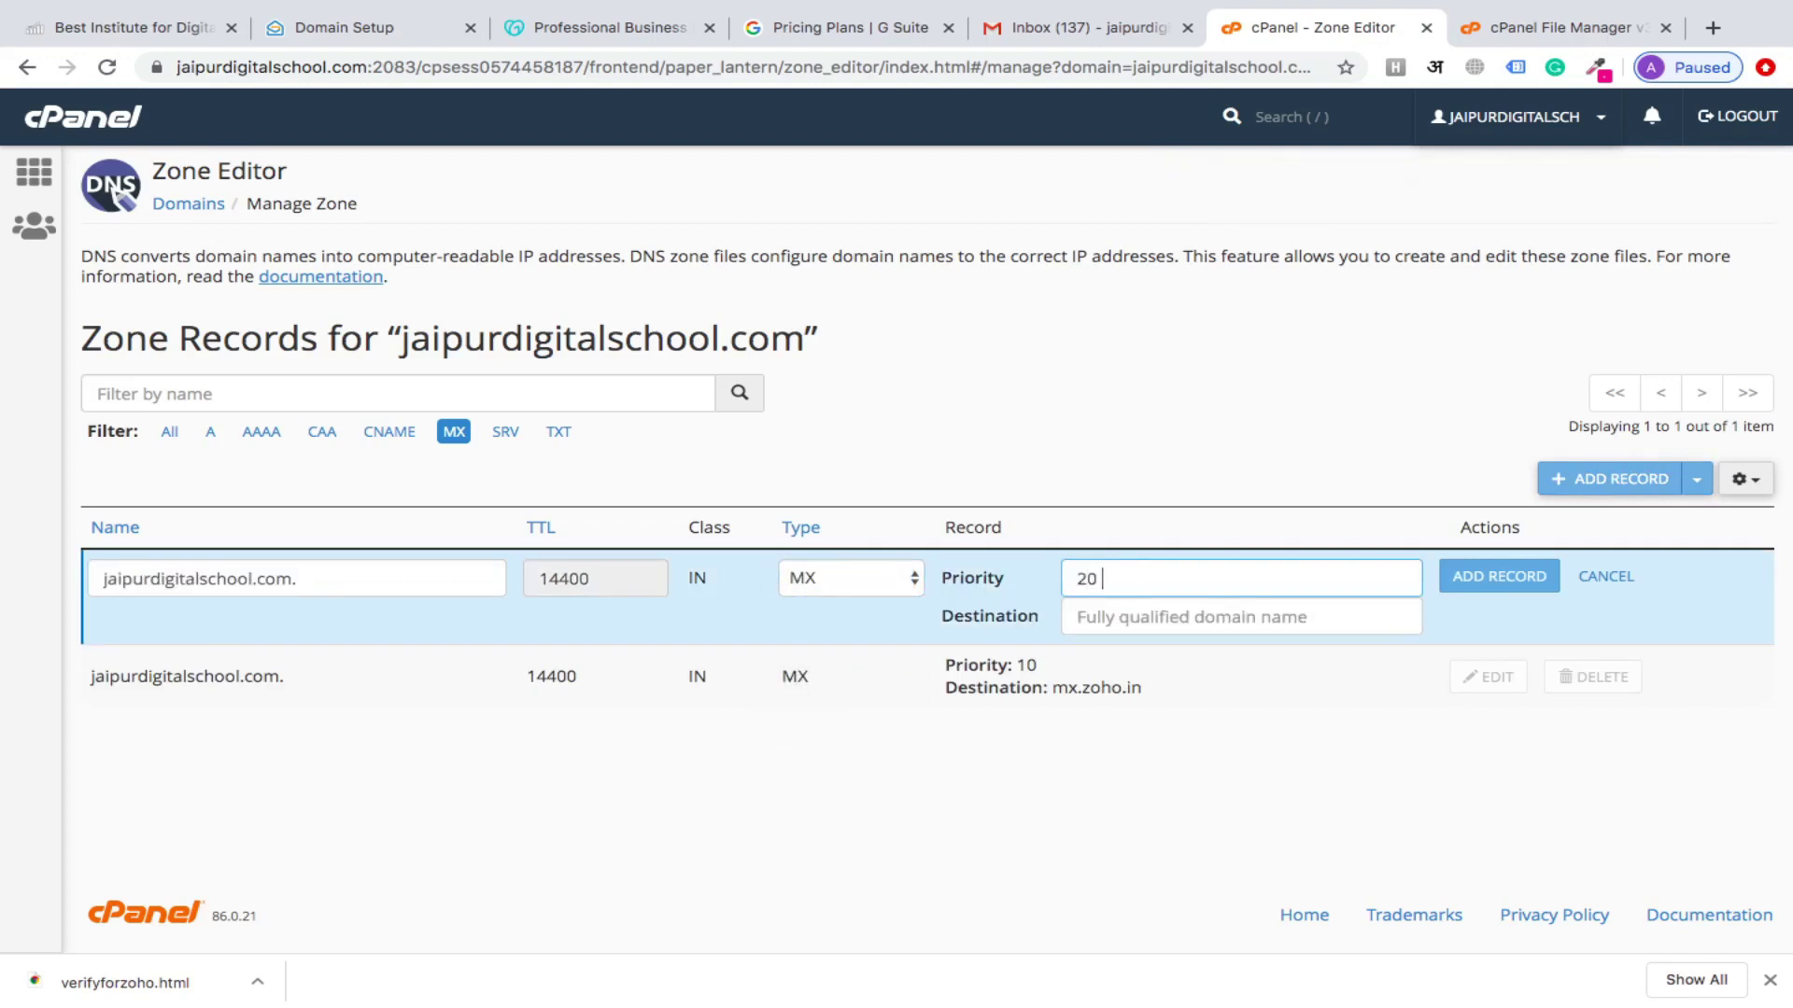
left_click(1120, 616)
key("ctrl+v")
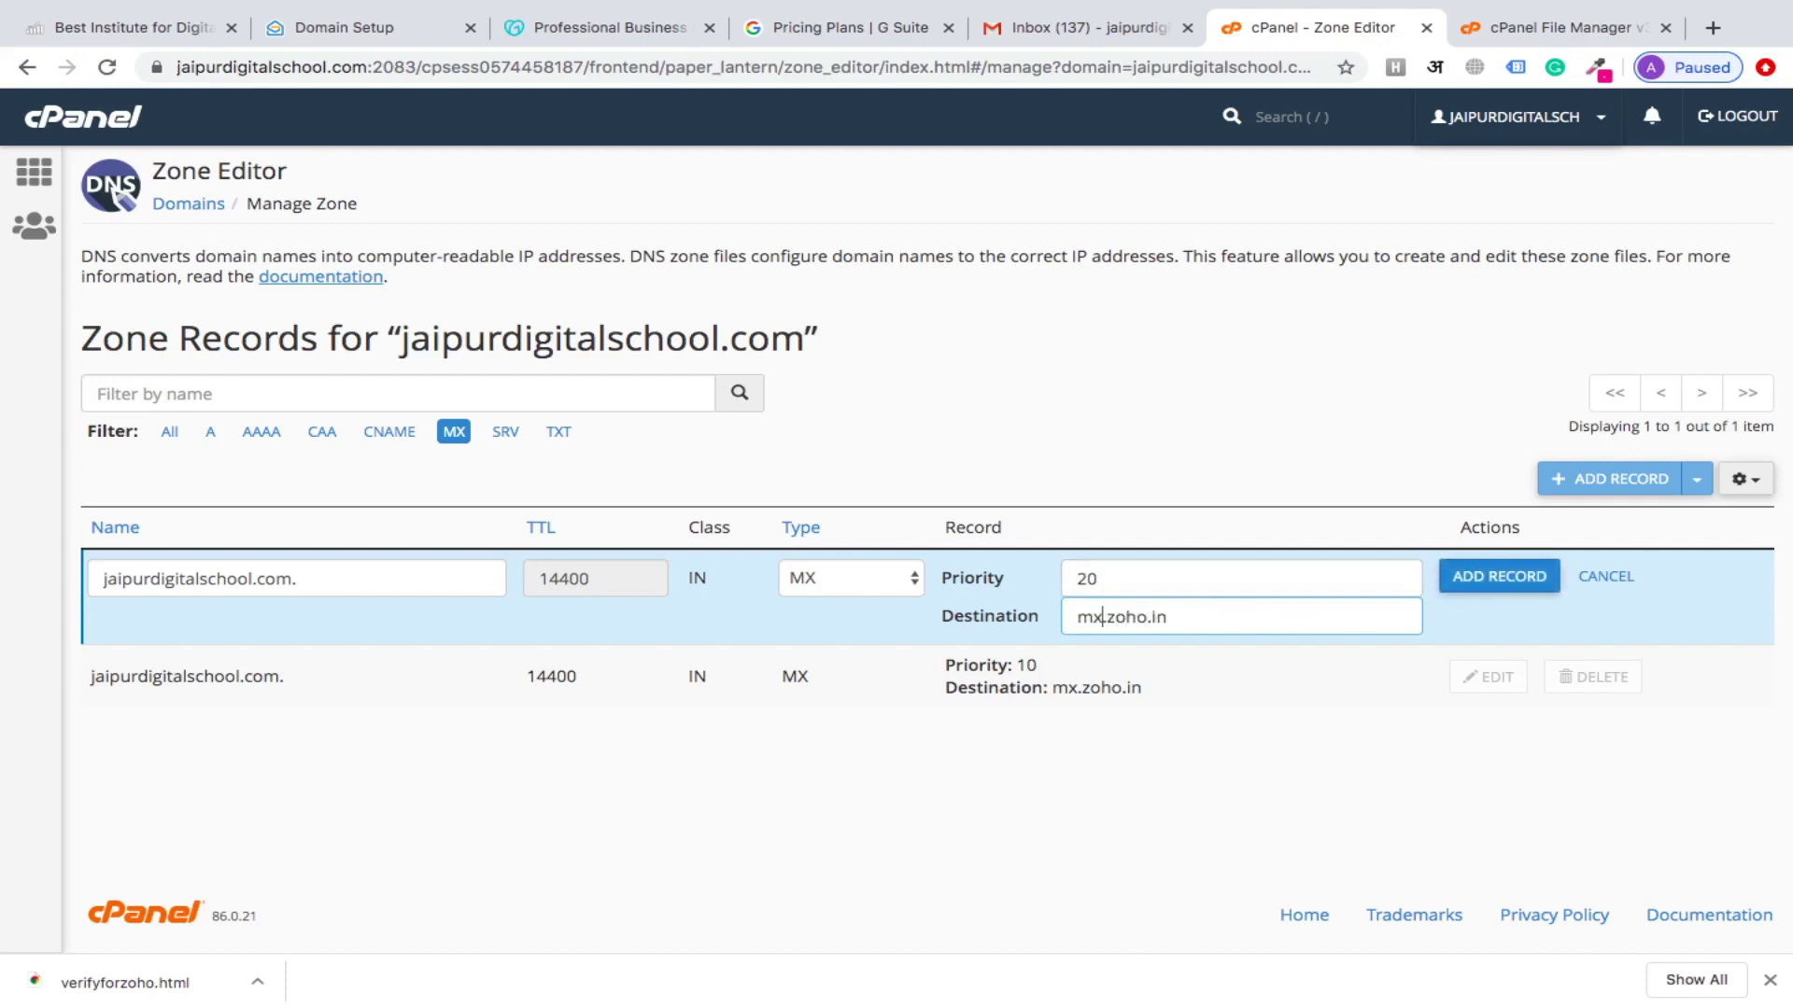
type("2")
left_click(351, 37)
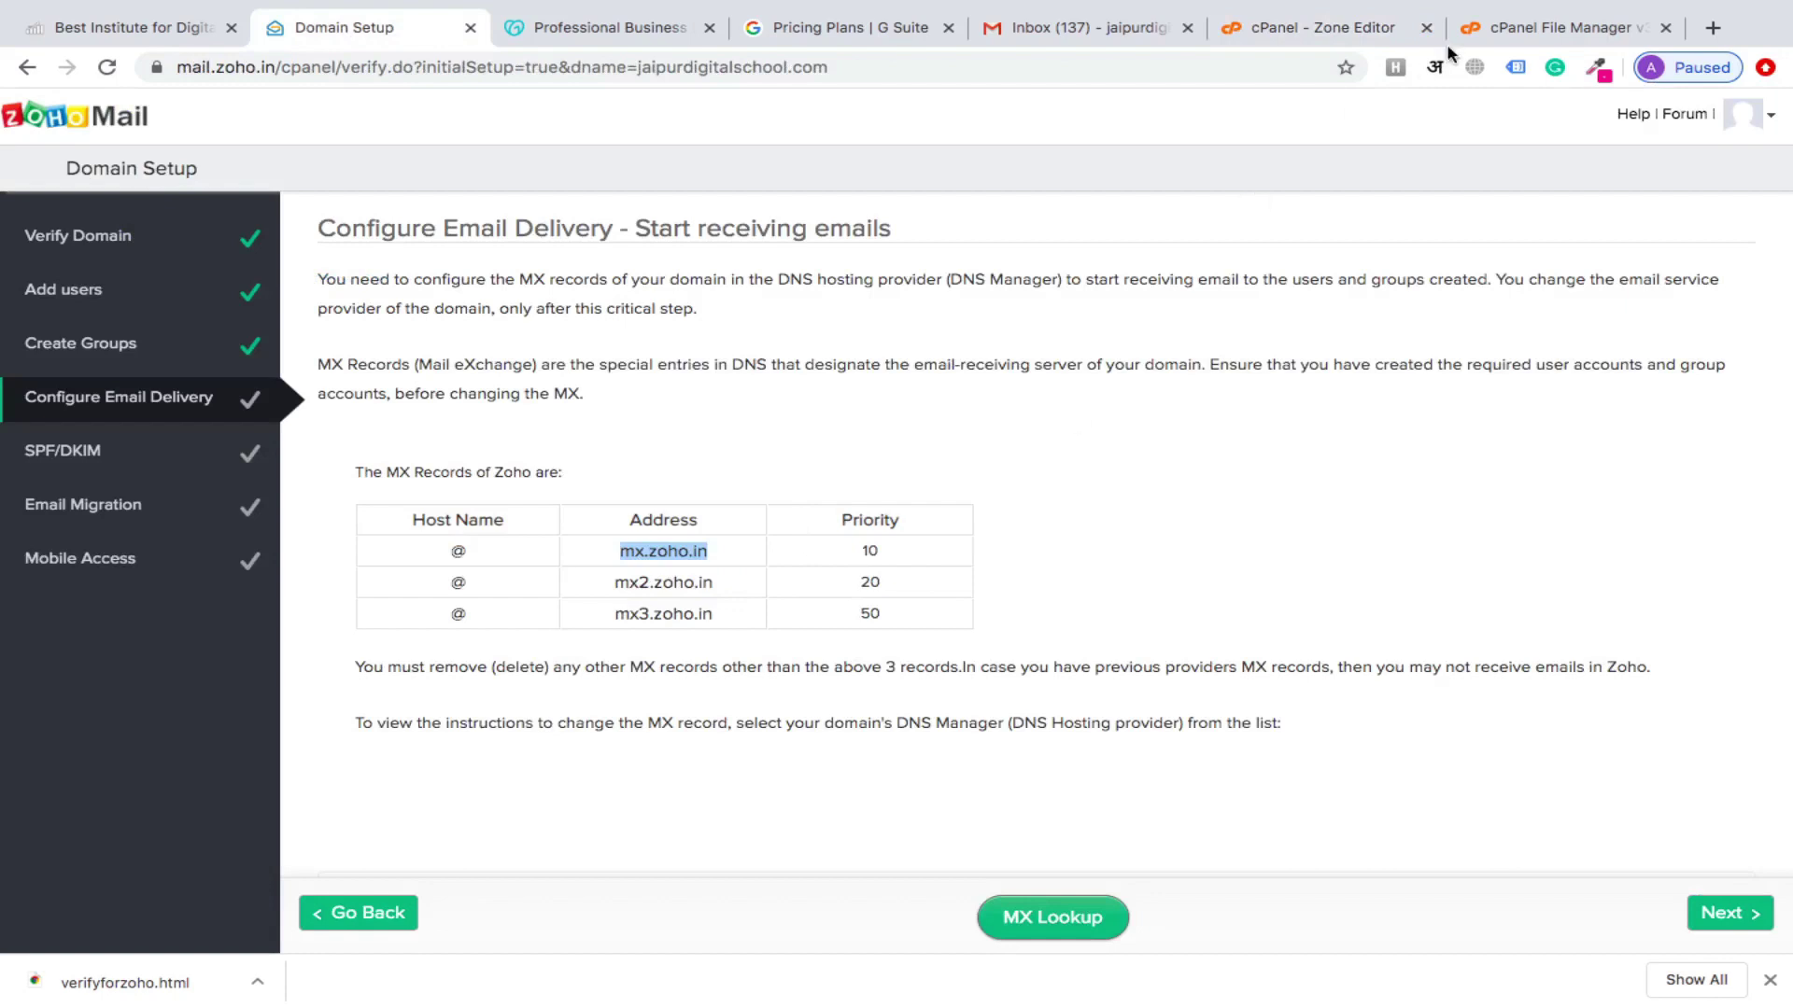
left_click(1270, 26)
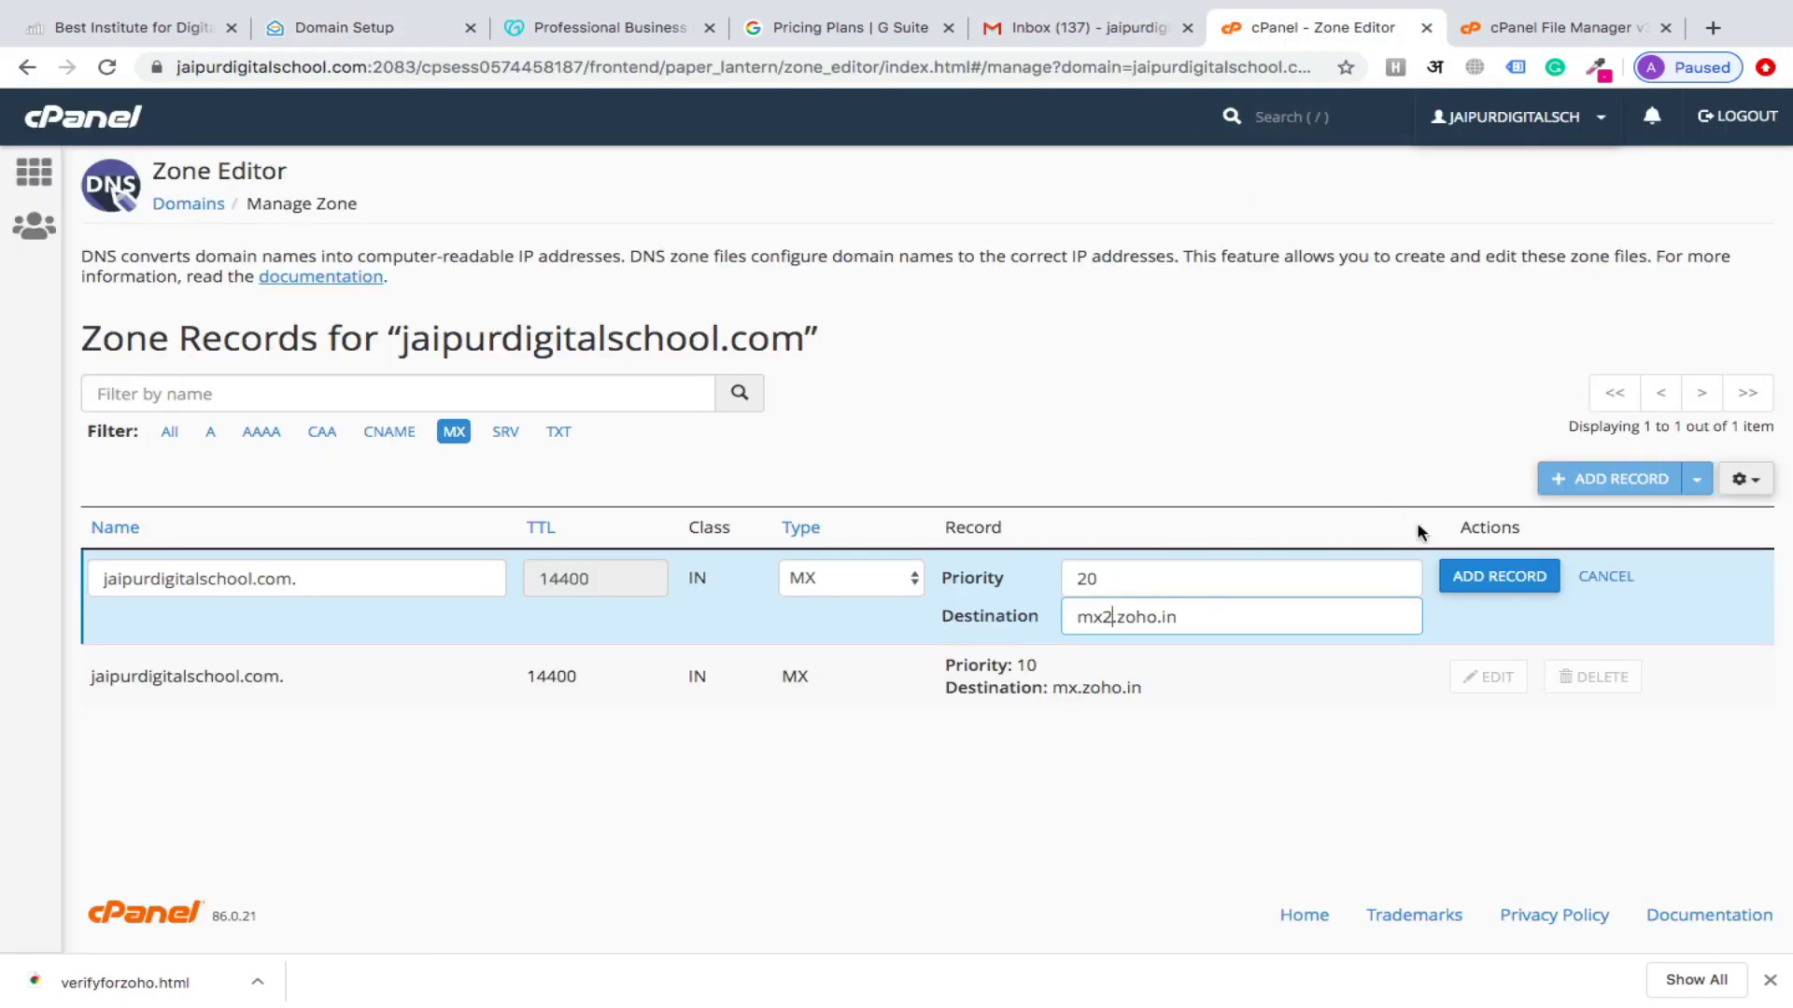
left_click(1475, 581)
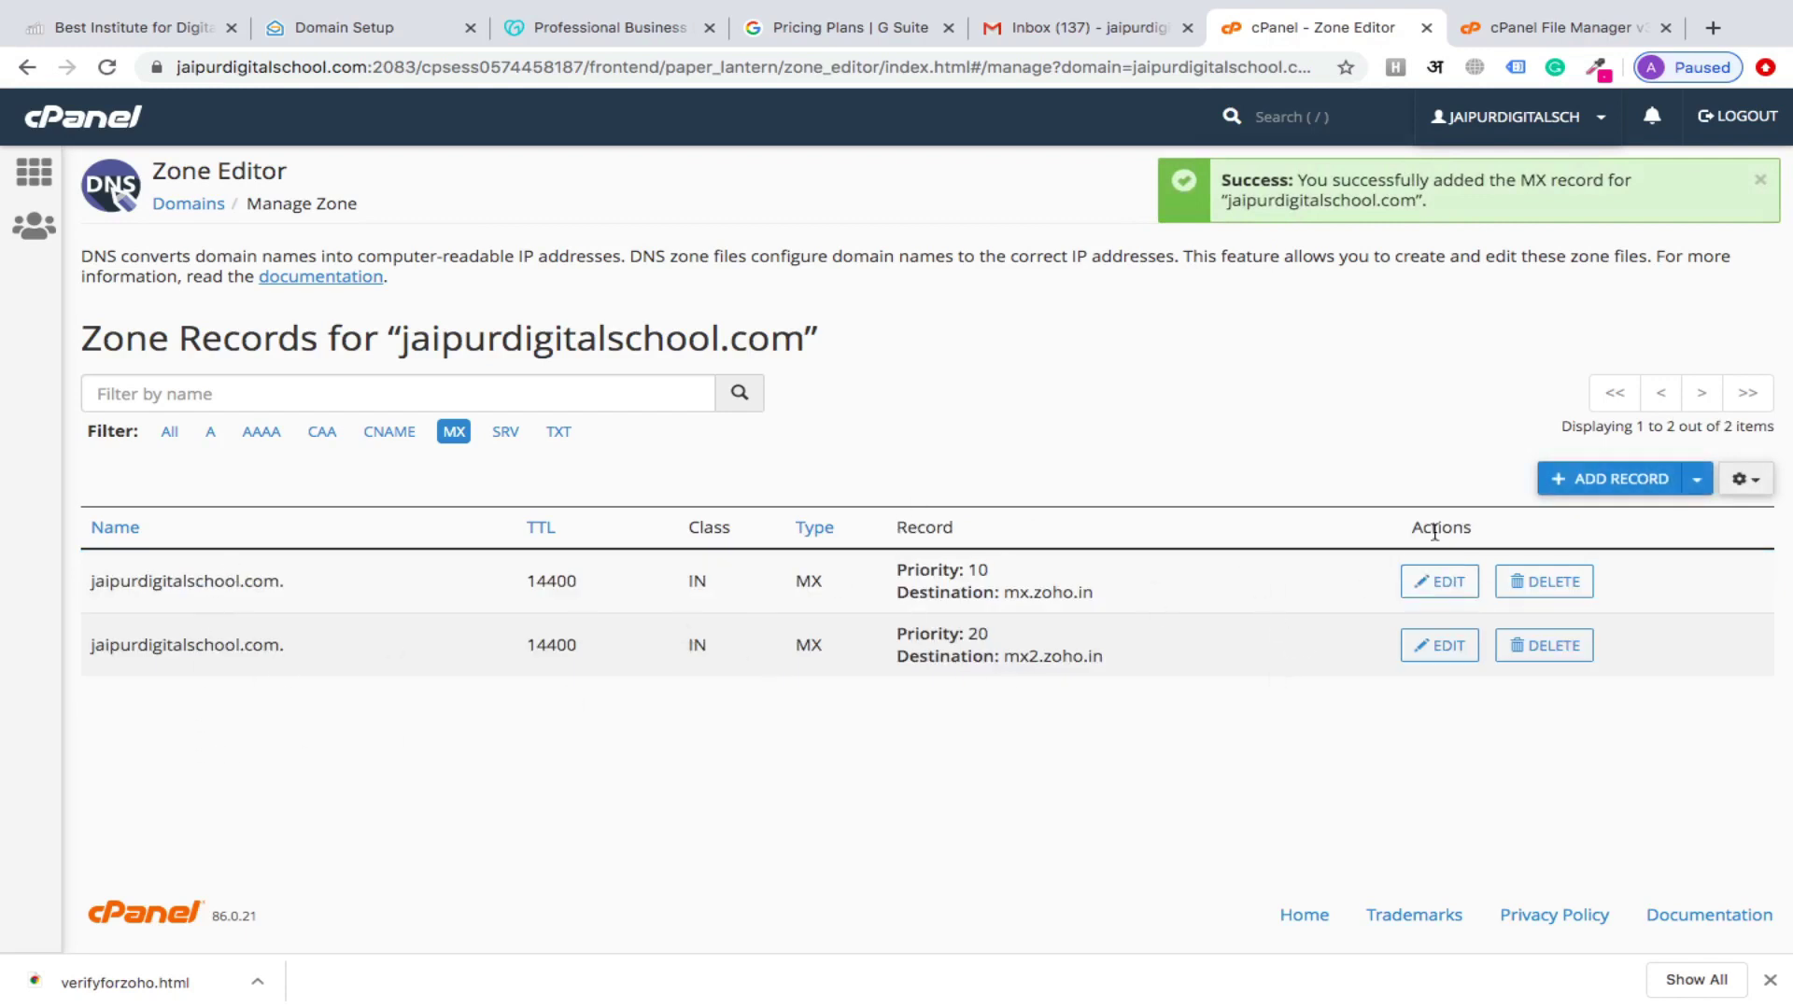
Add a new MX record with priority 50, editing the pasted destination to mx3.zoho.in
left_click(1599, 490)
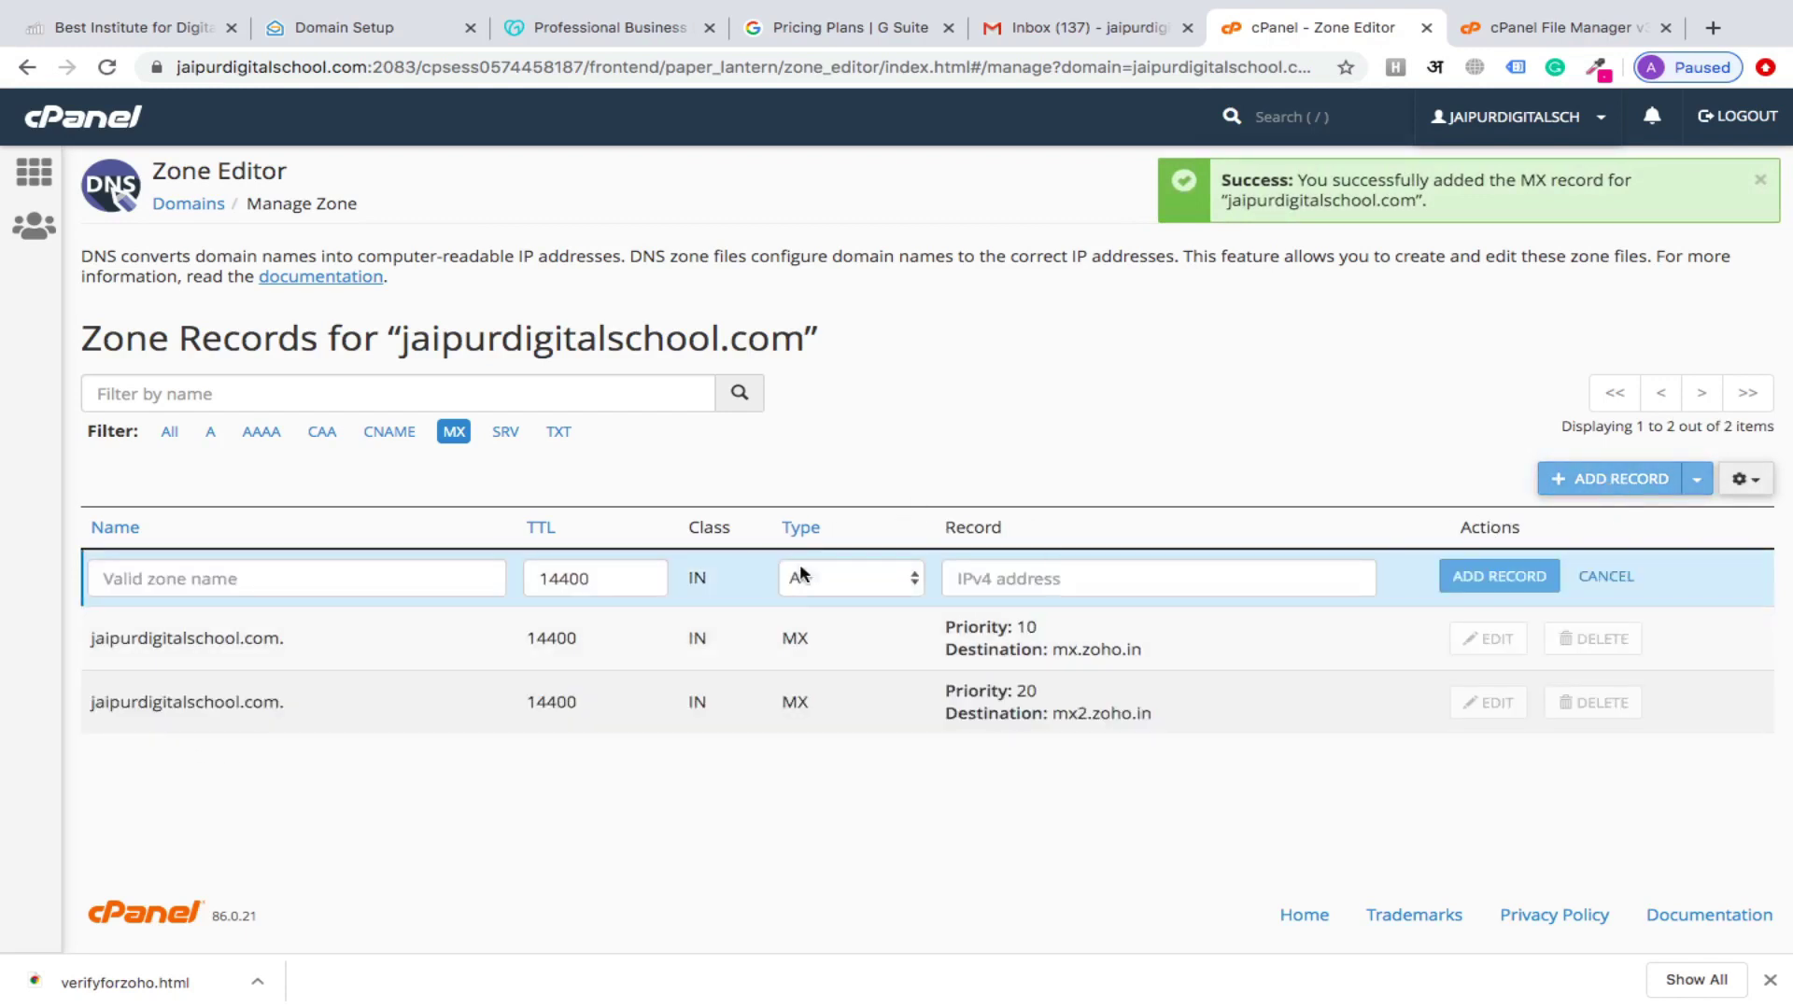
left_click(884, 581)
left_click(860, 661)
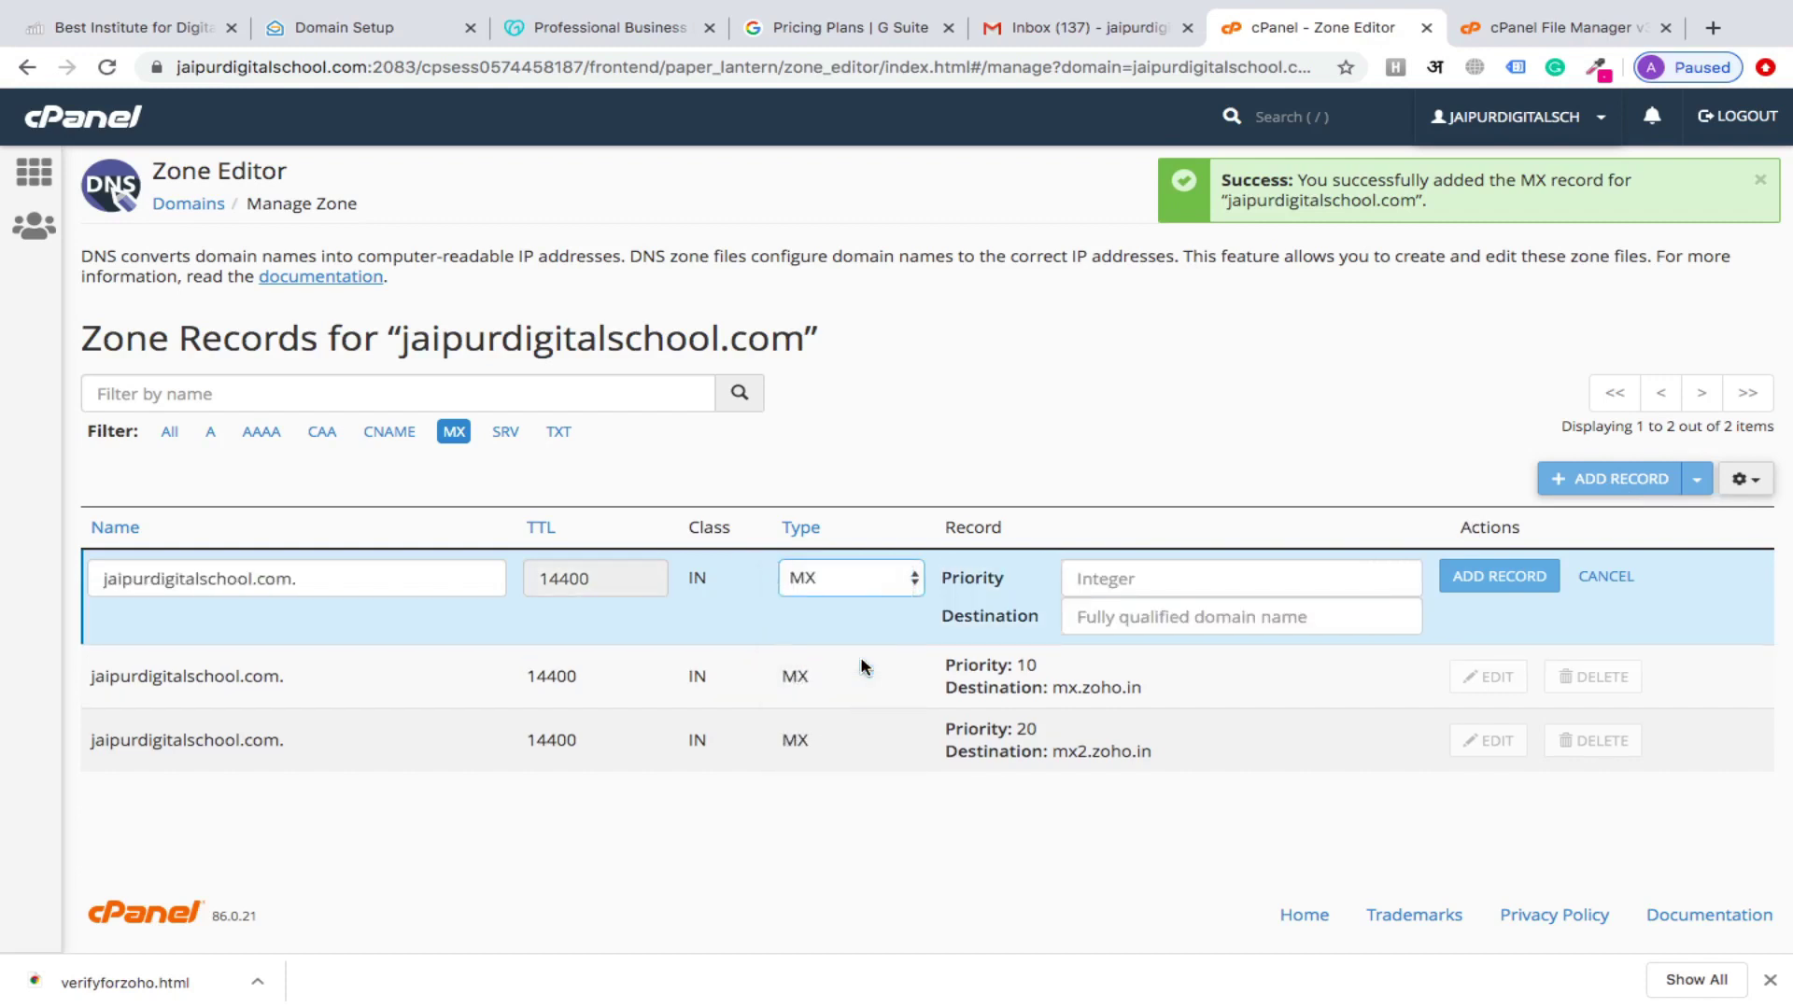
left_click(1127, 574)
type("50")
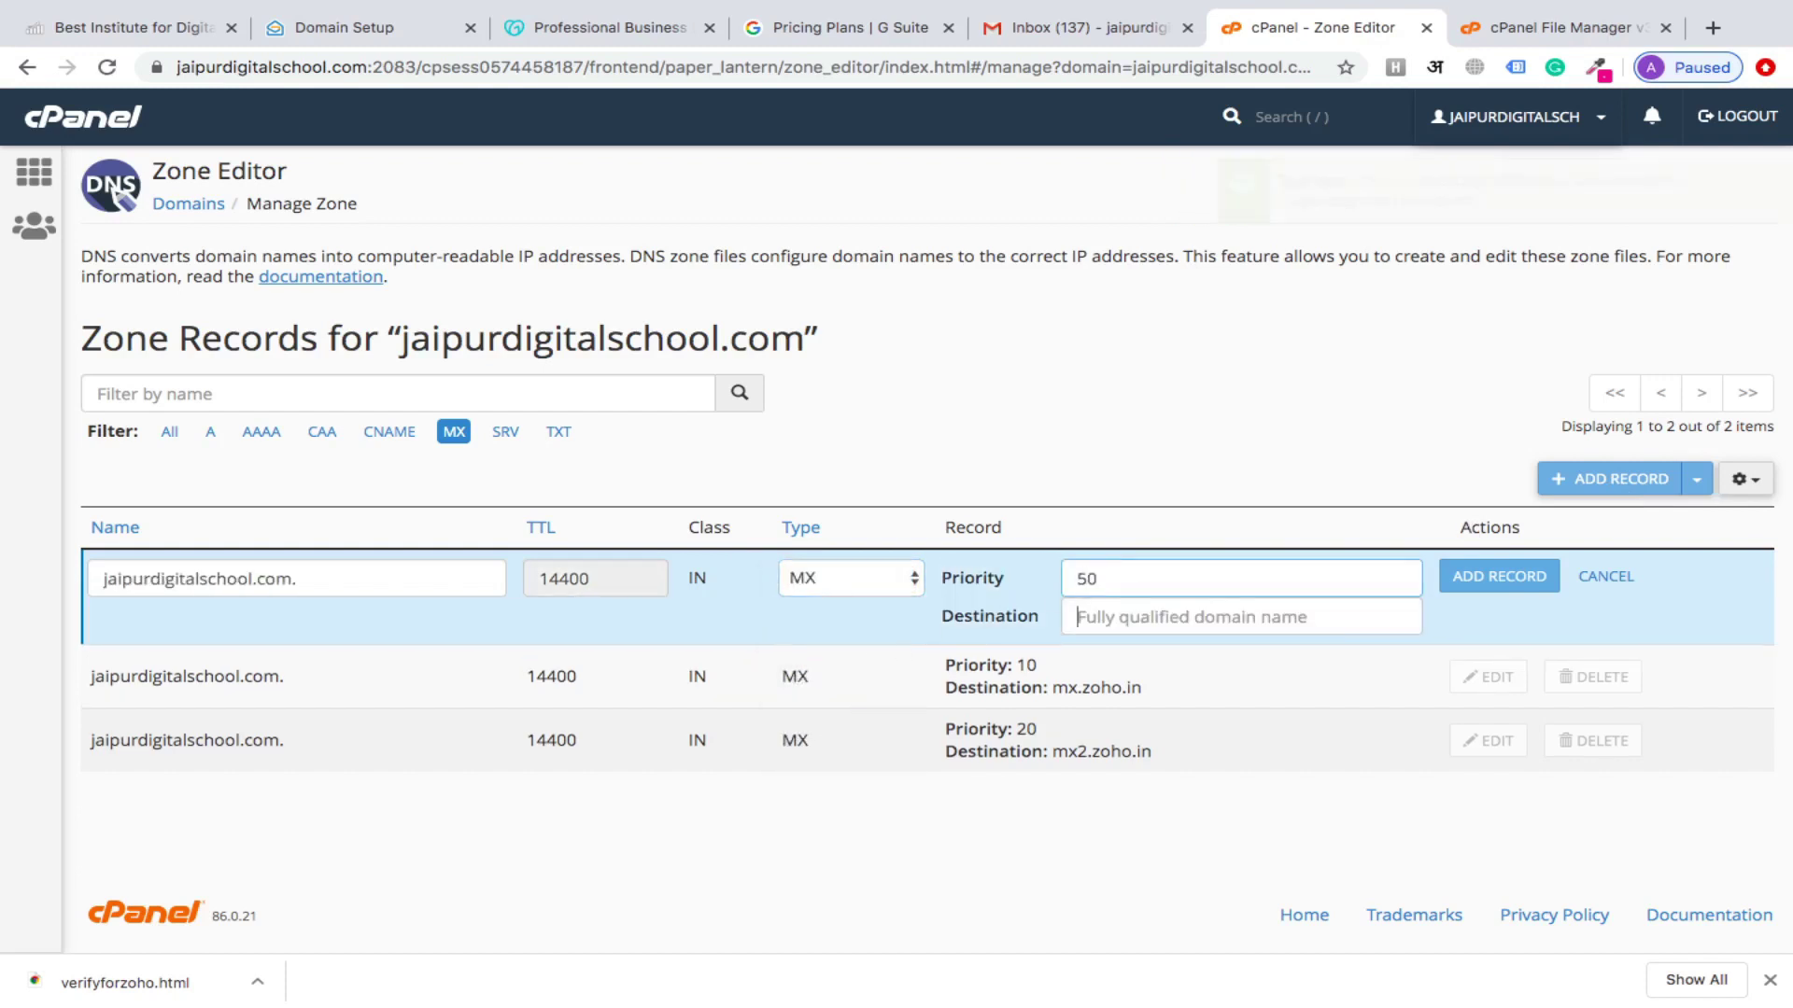
key("Tab")
type("mx.zoho.in")
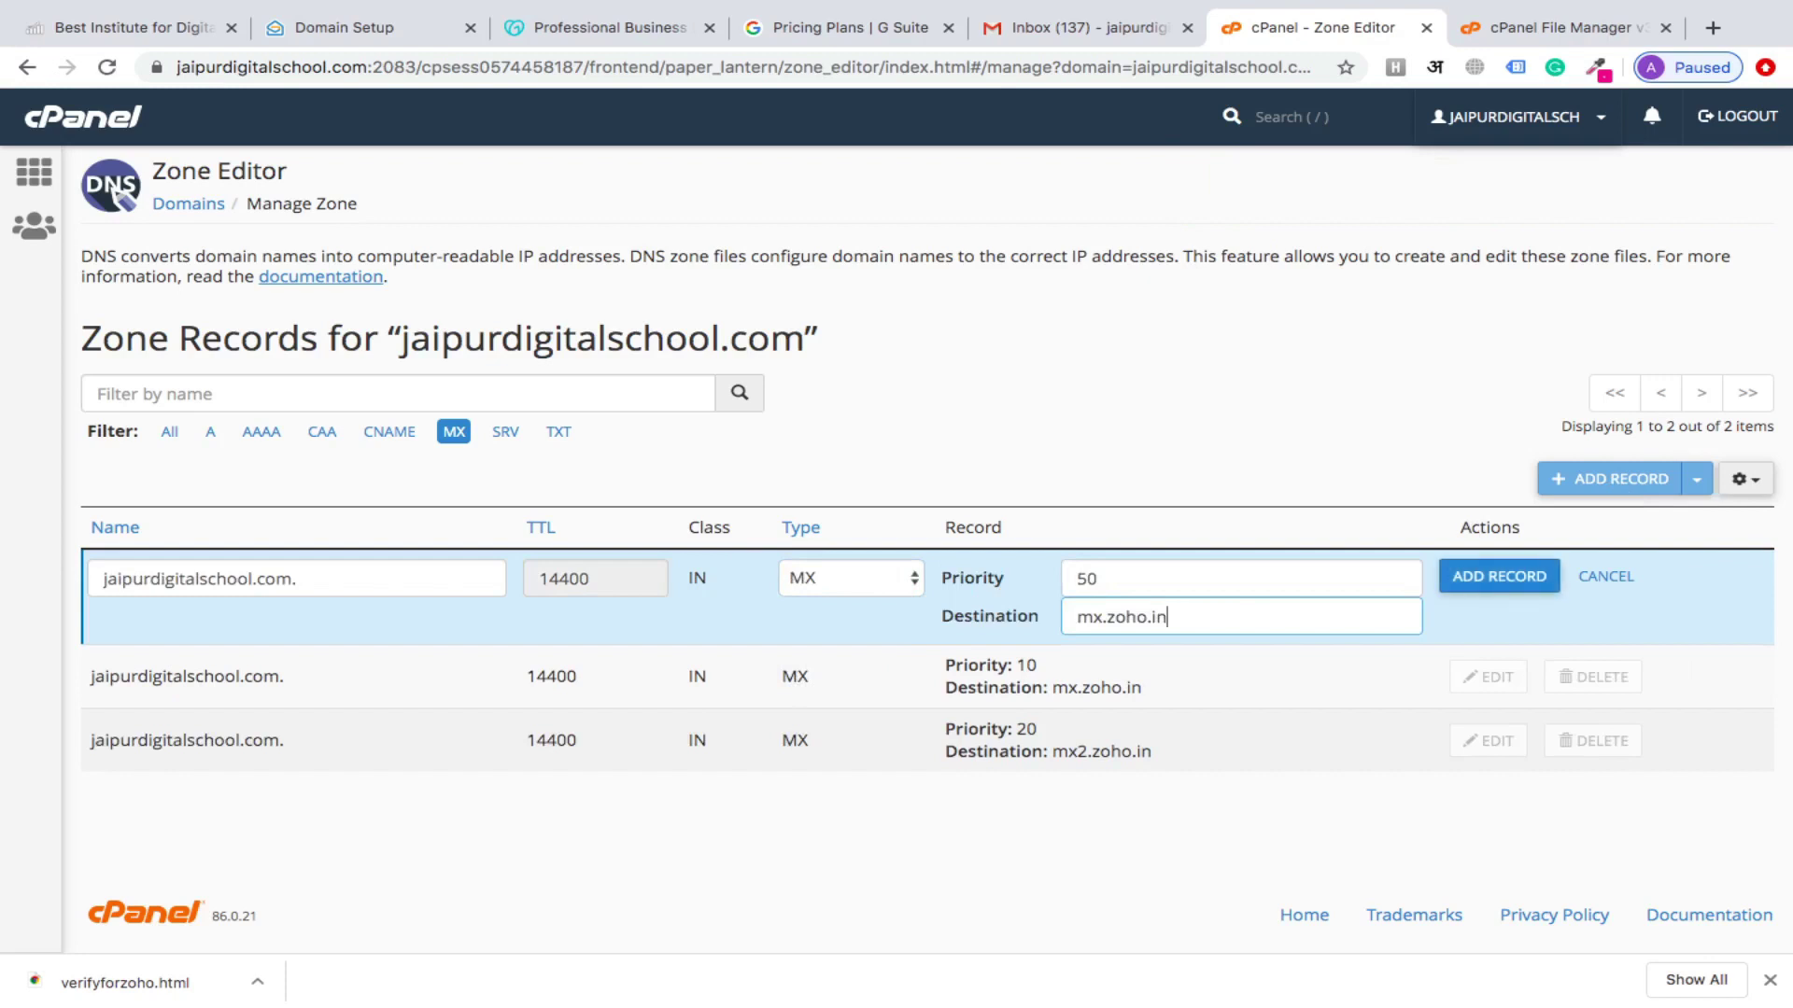
left_click(1103, 617)
type("3")
left_click(1473, 587)
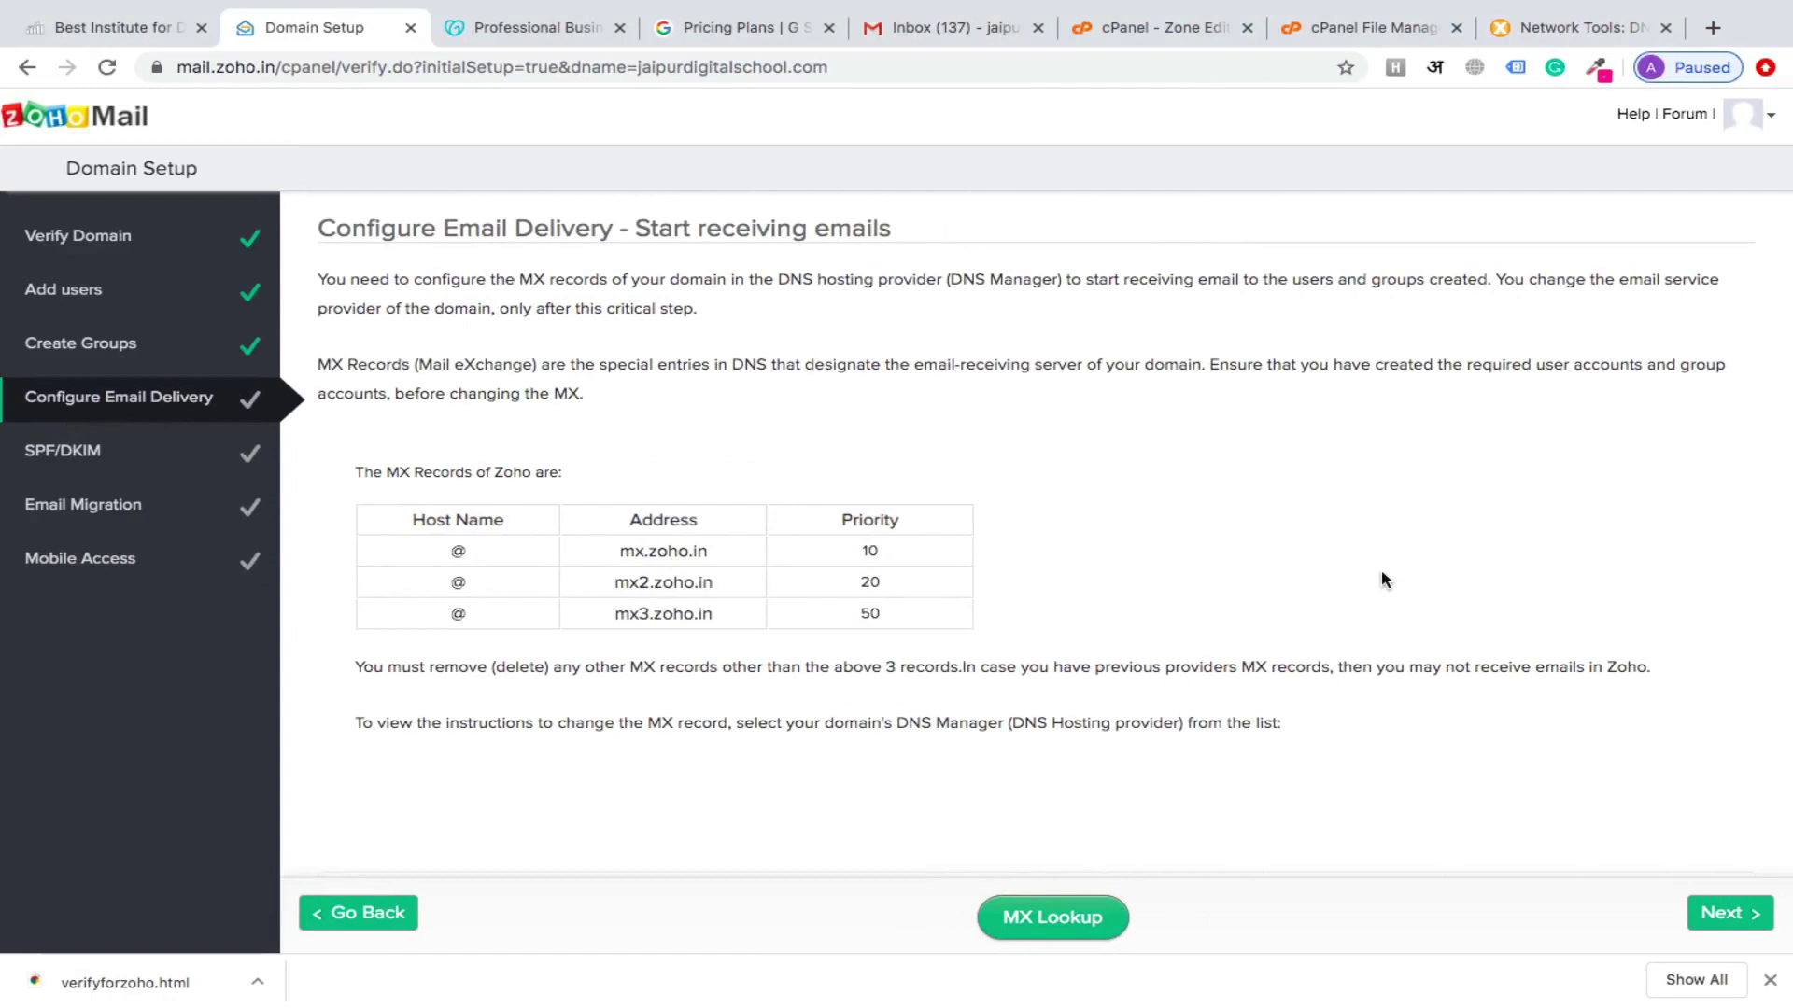
Continue past Configure Email Delivery, skip SPF/DKIM, and close the downloads bar
left_click(1727, 919)
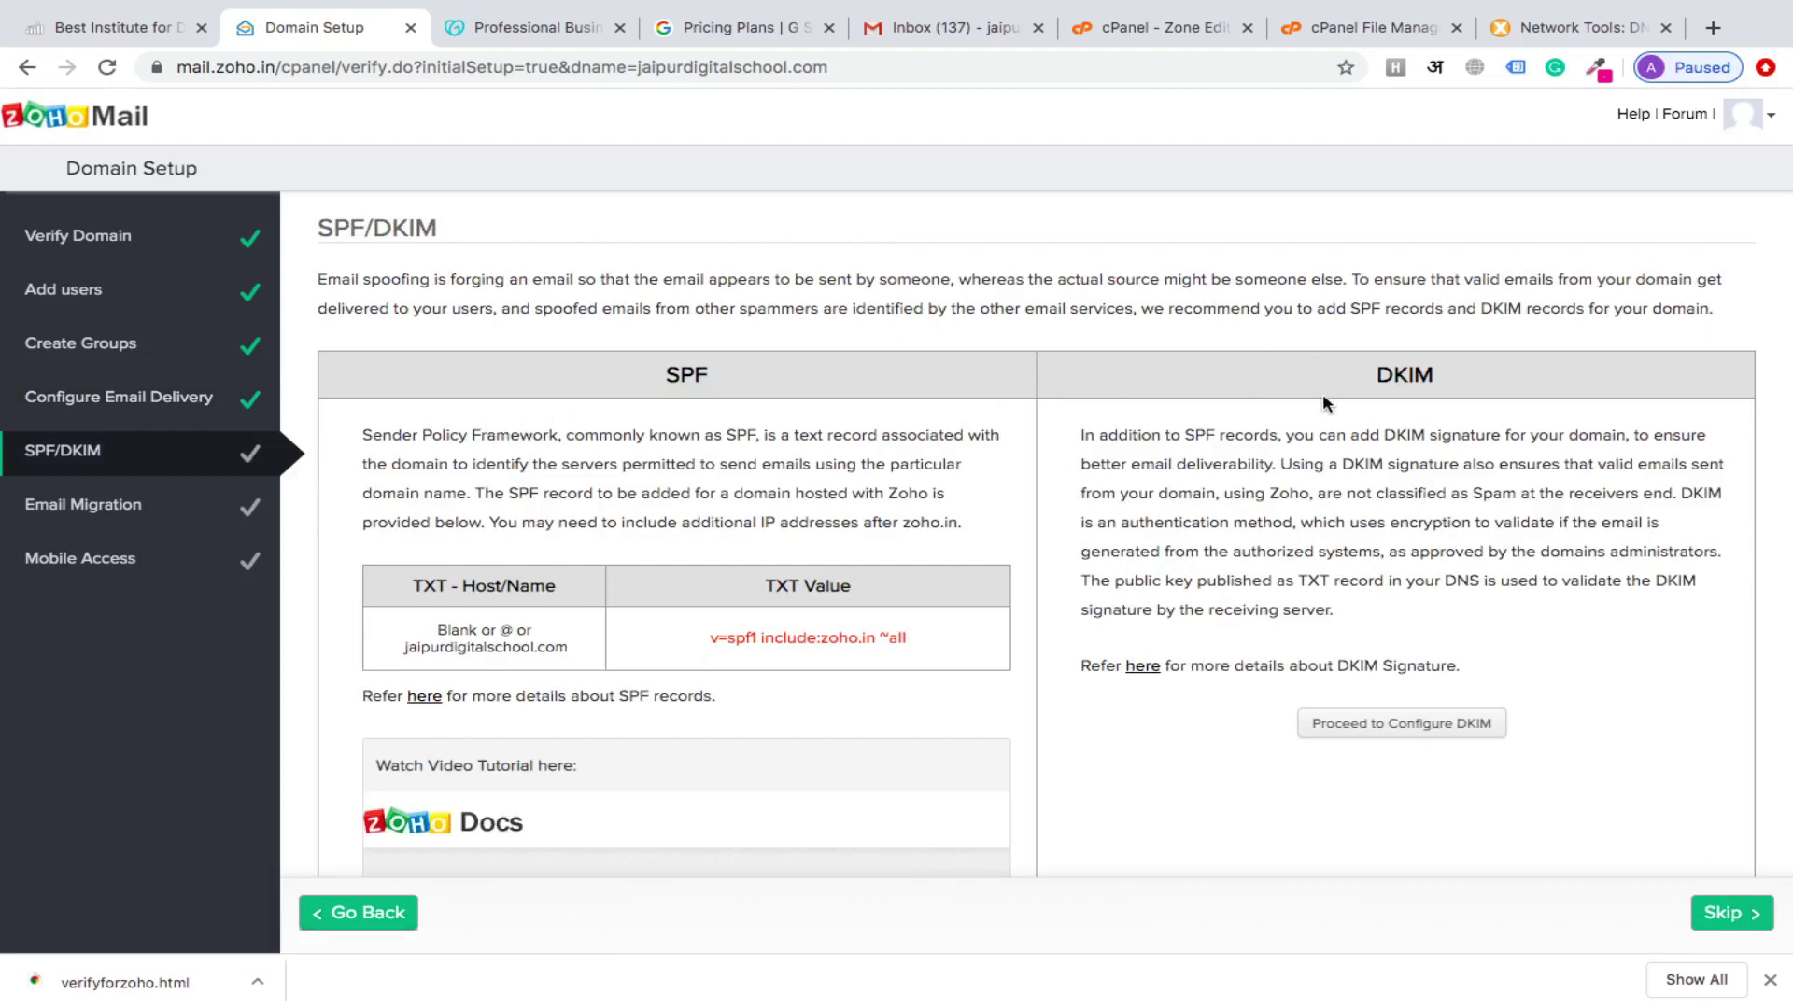
scroll(1231, 612, "down", 2)
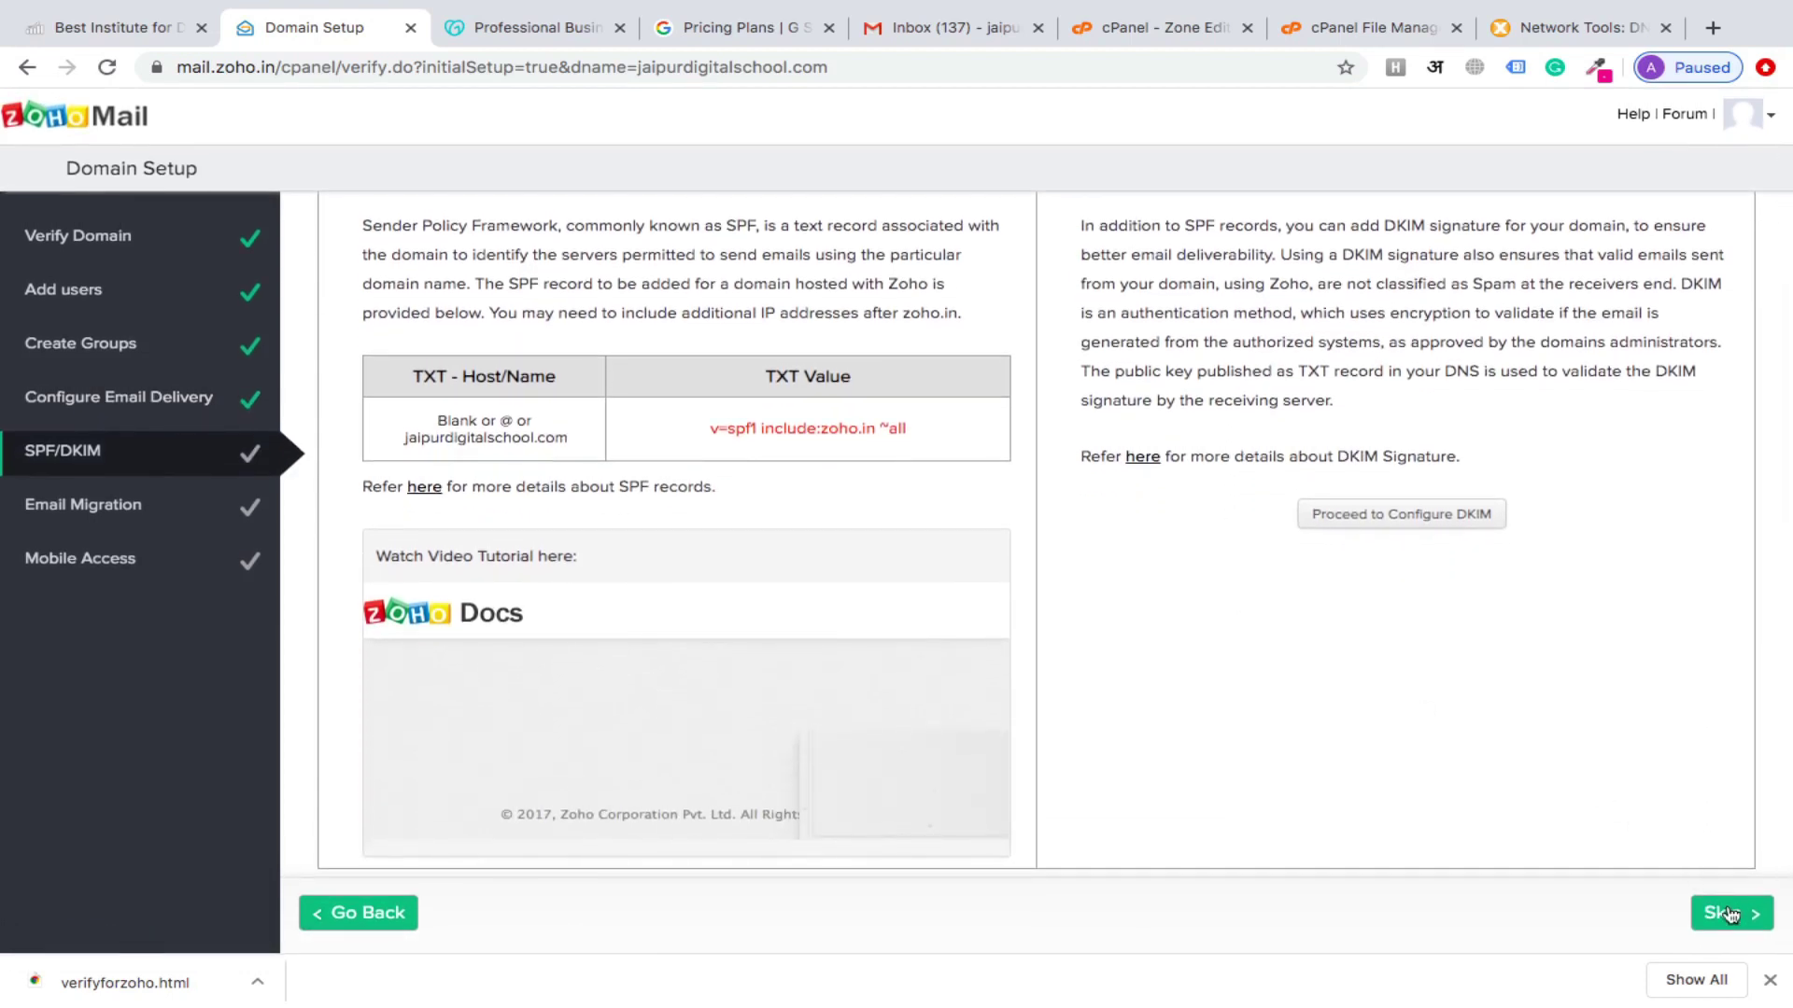
left_click(1730, 913)
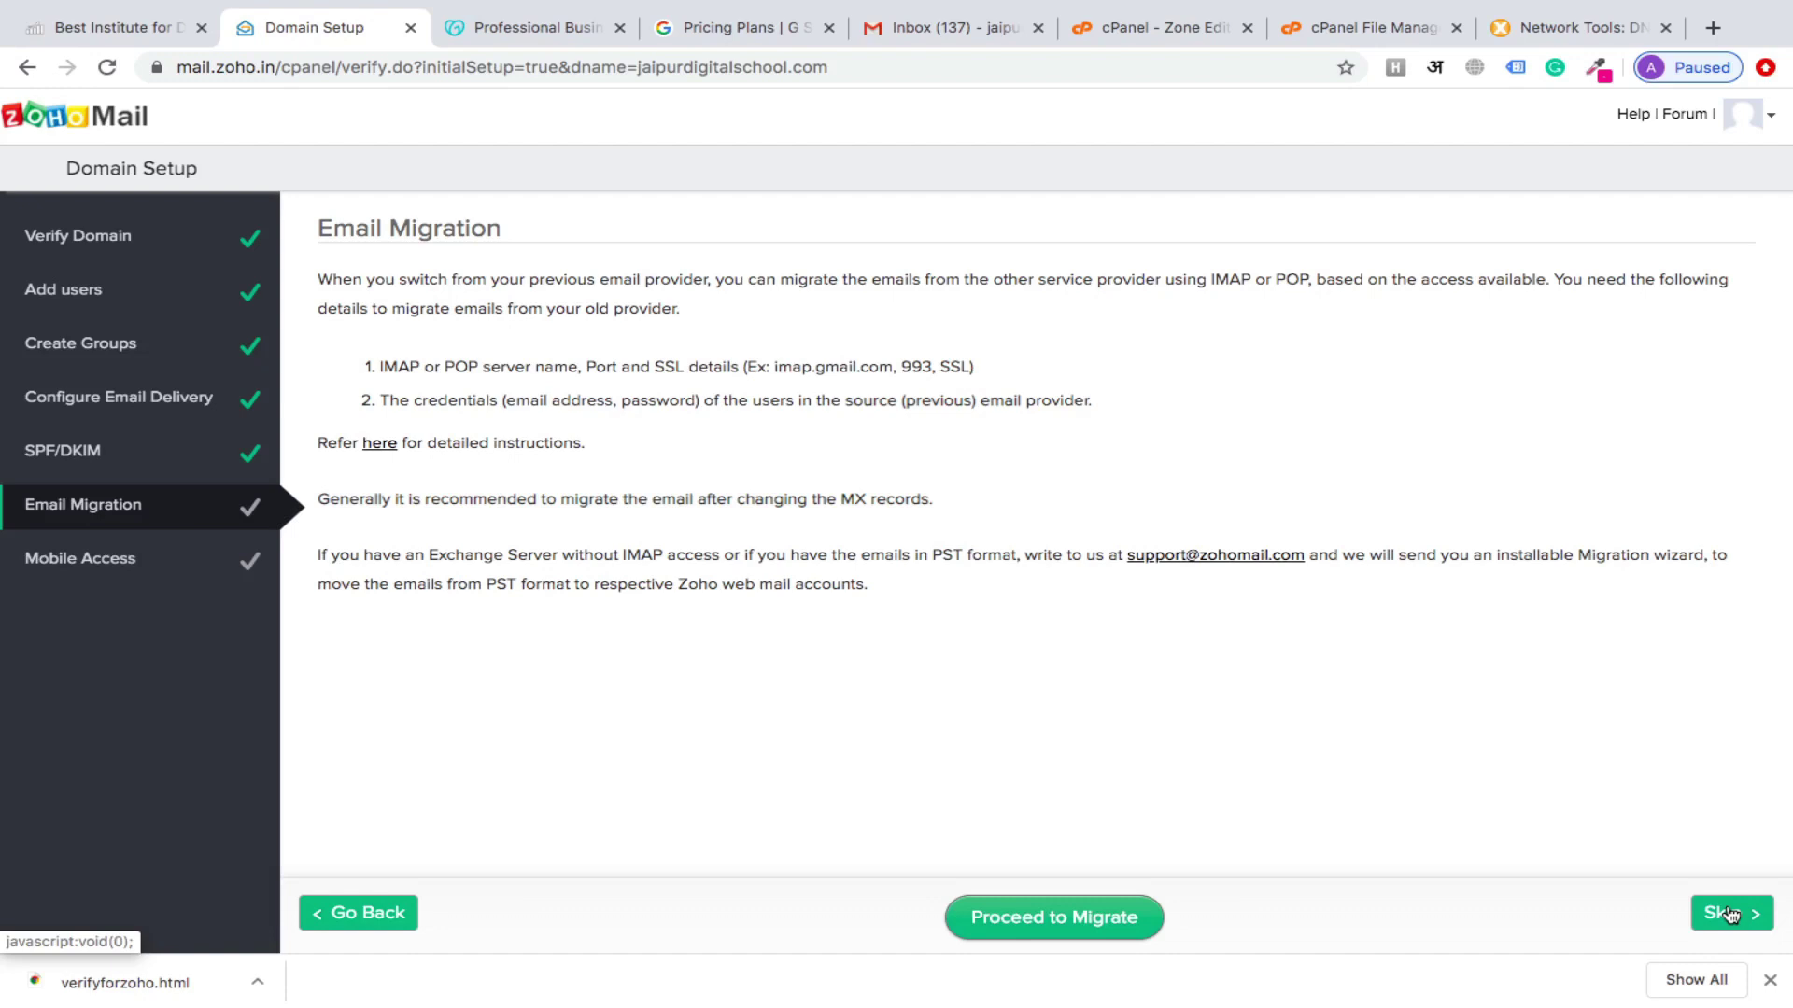
left_click(1770, 980)
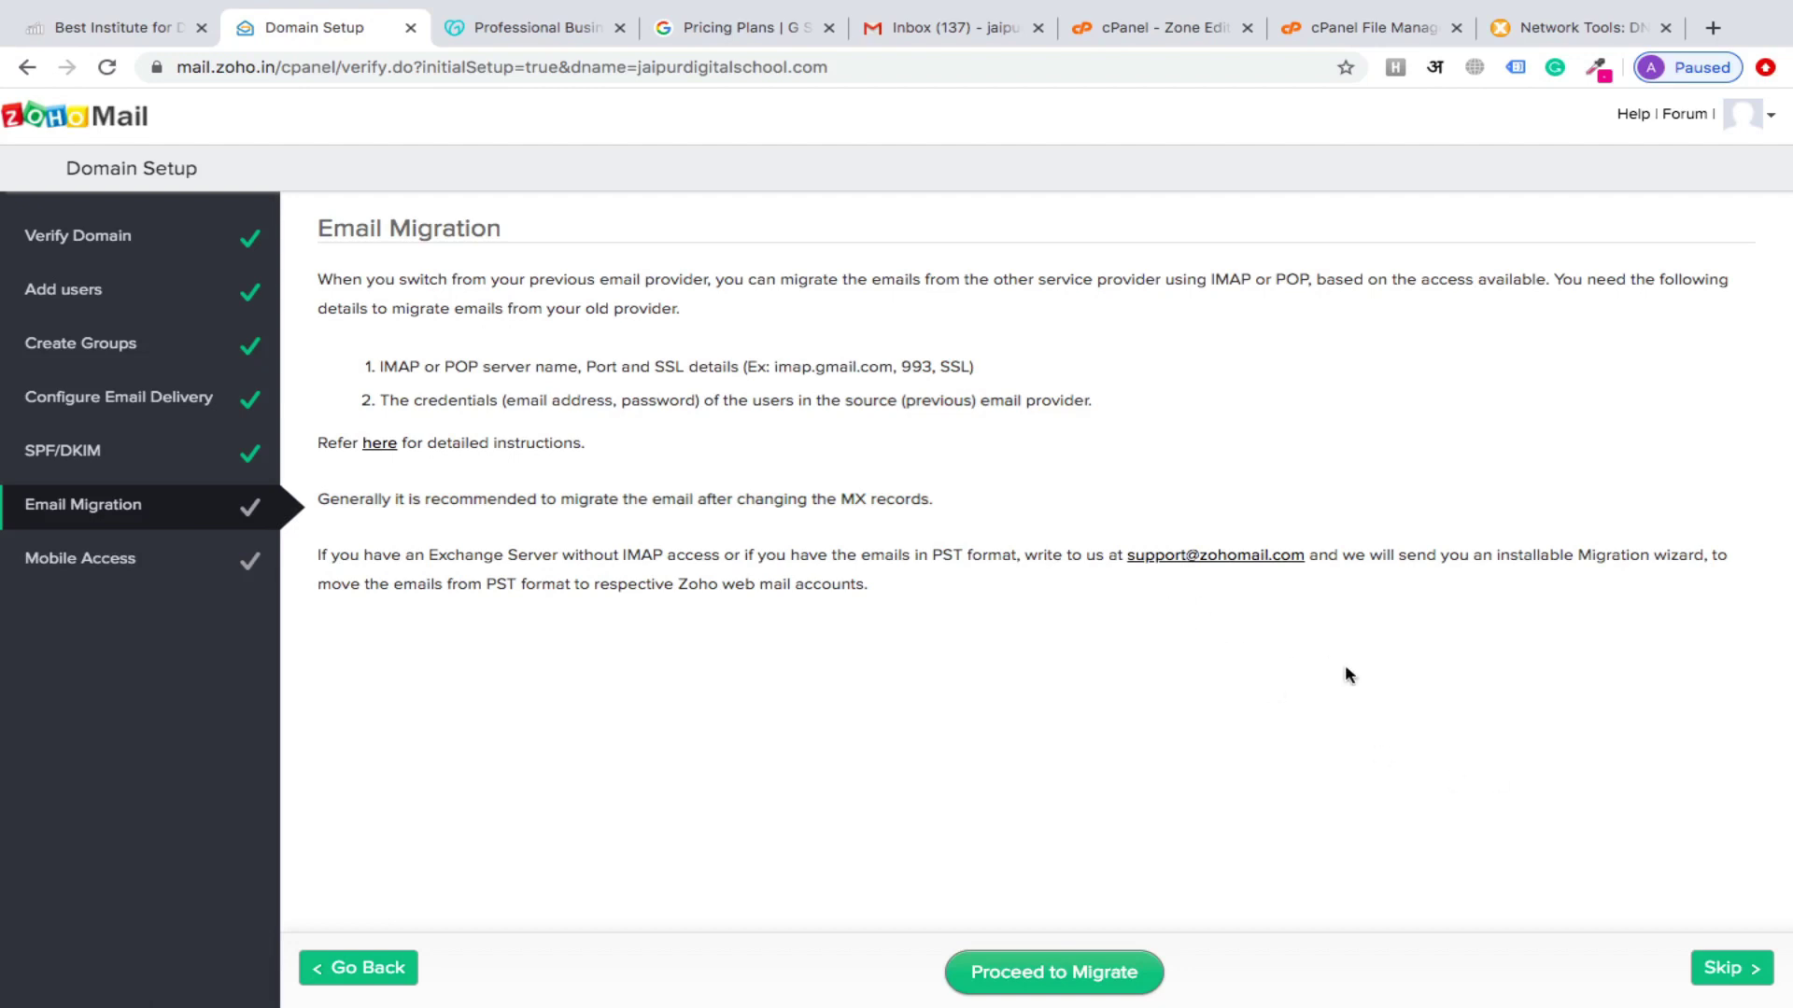
Skip the Email Migration and Mobile Access steps to complete the basic setup
left_click(1710, 973)
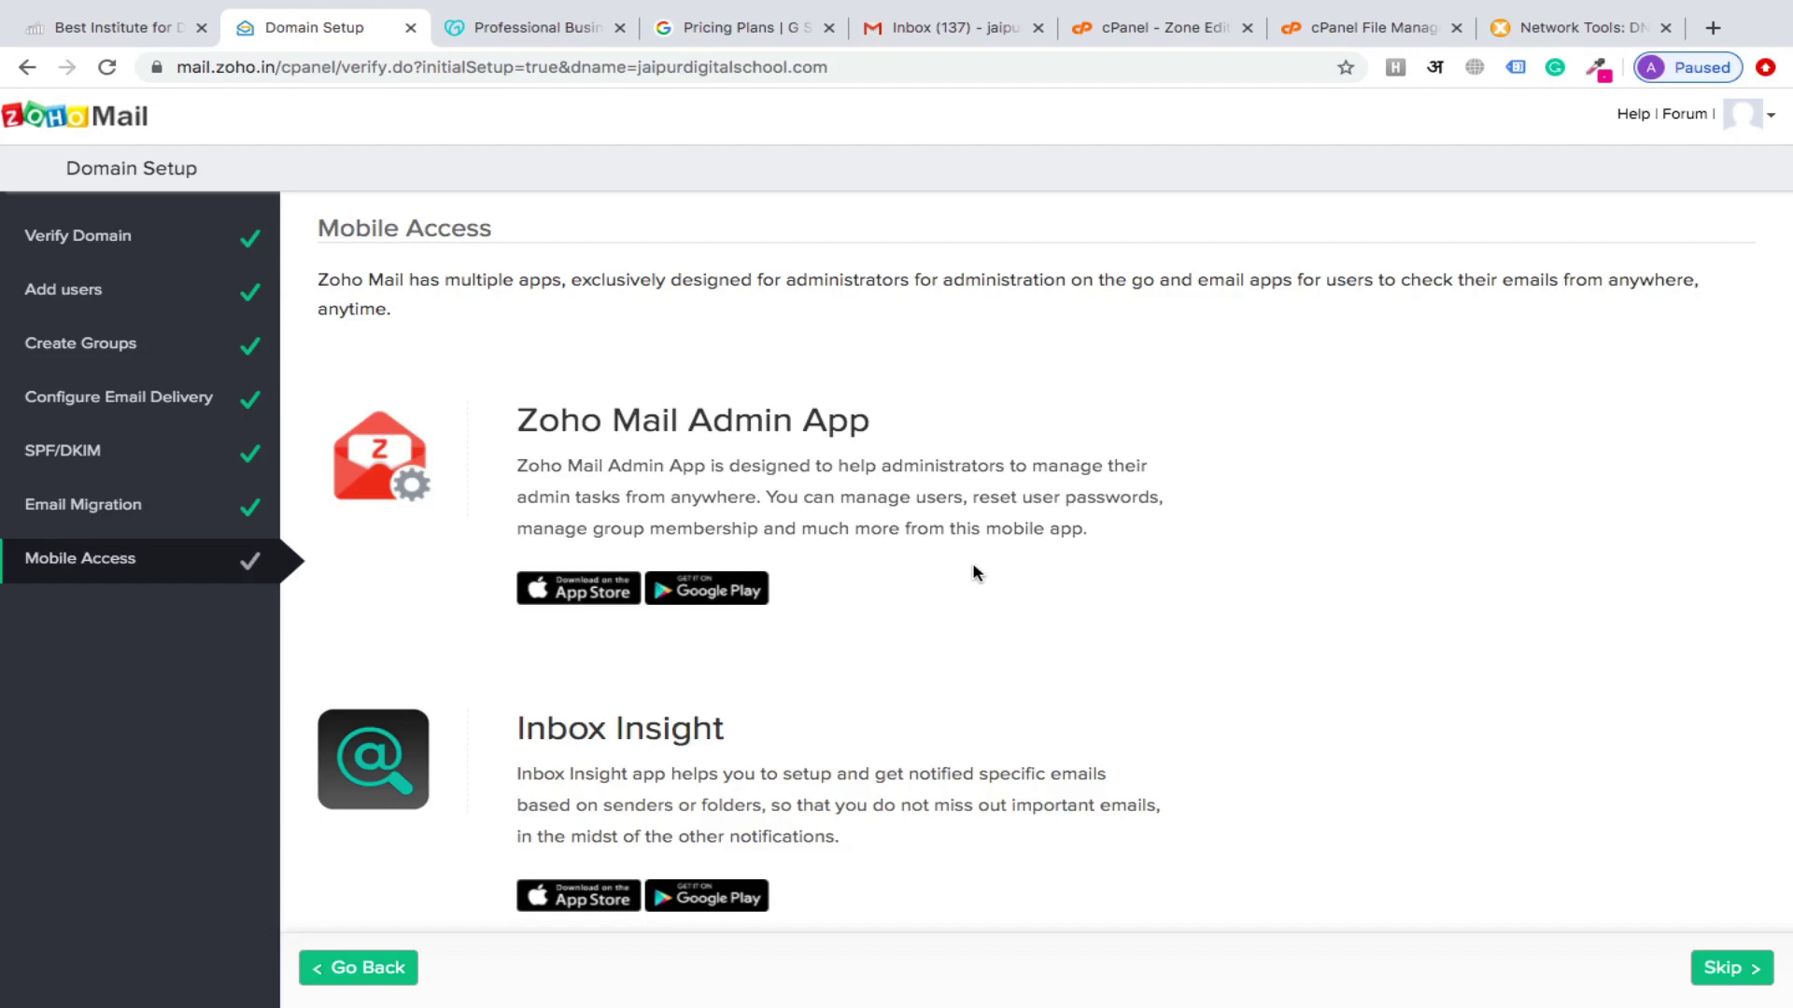
scroll(974, 571, "down", 3)
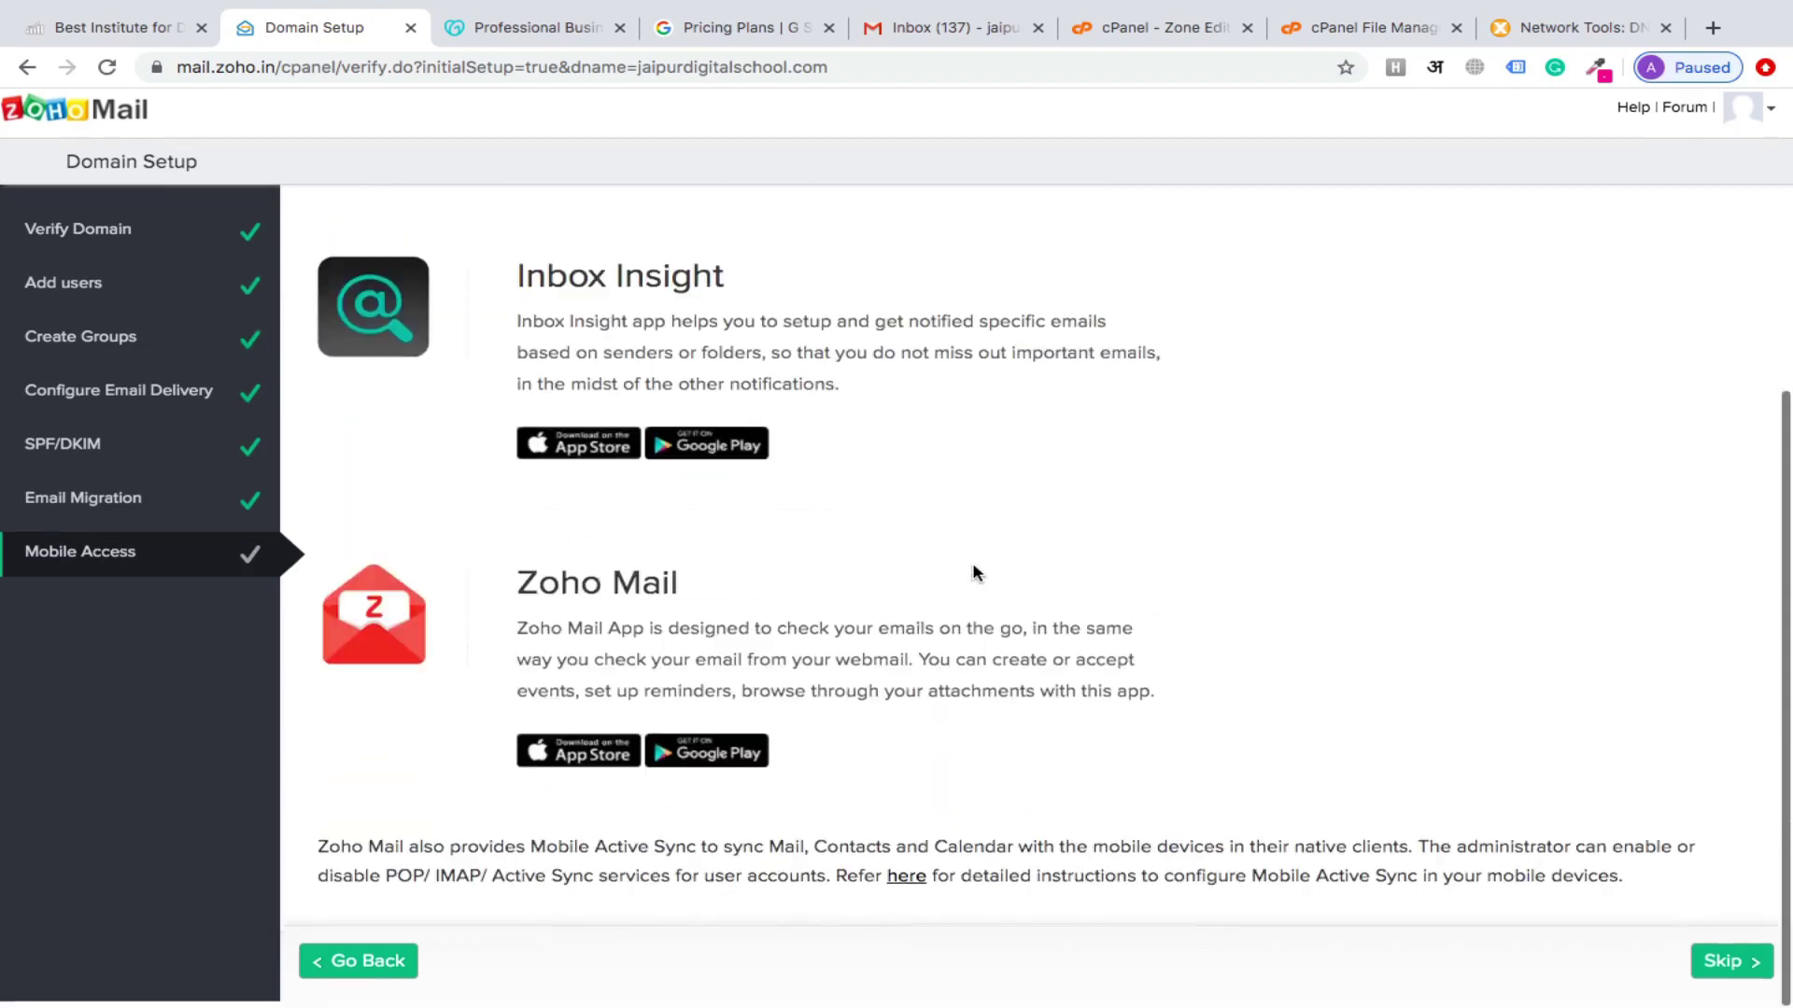
scroll(971, 573, "up", 5)
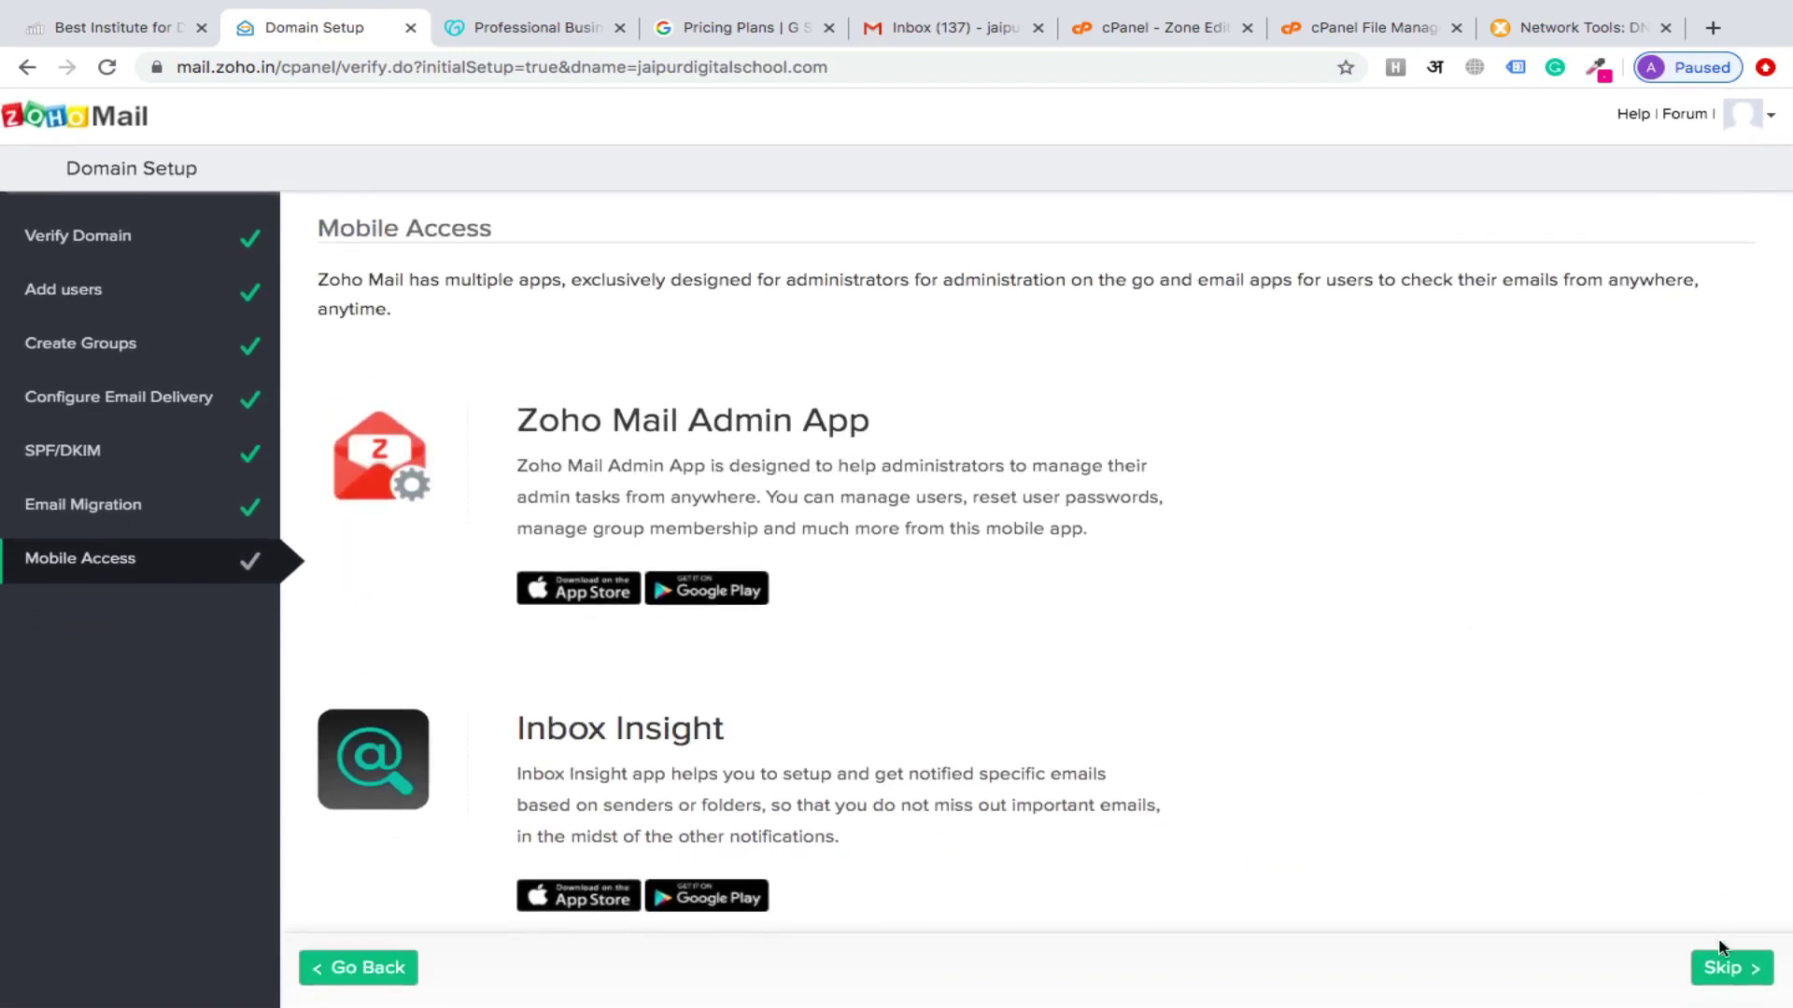
left_click(1726, 971)
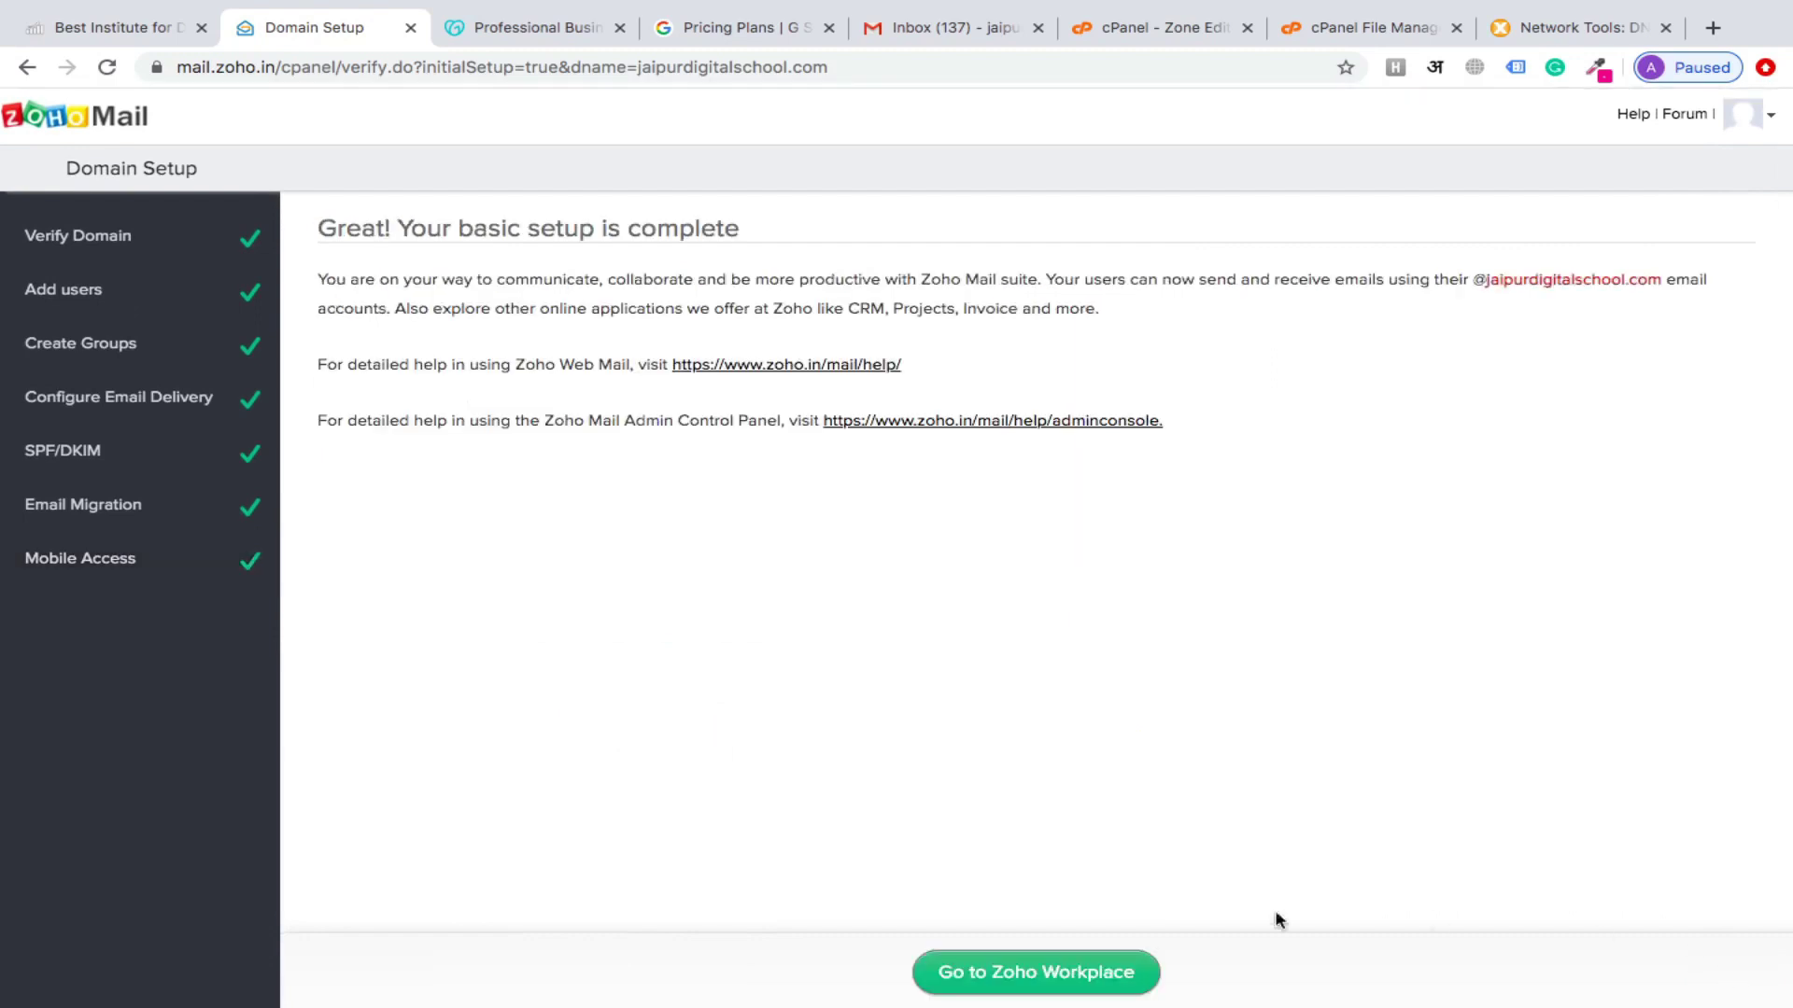
Go to Zoho Workplace, choose 'I'll do it later' on the upgrade popup, and launch Mail
left_click(1001, 990)
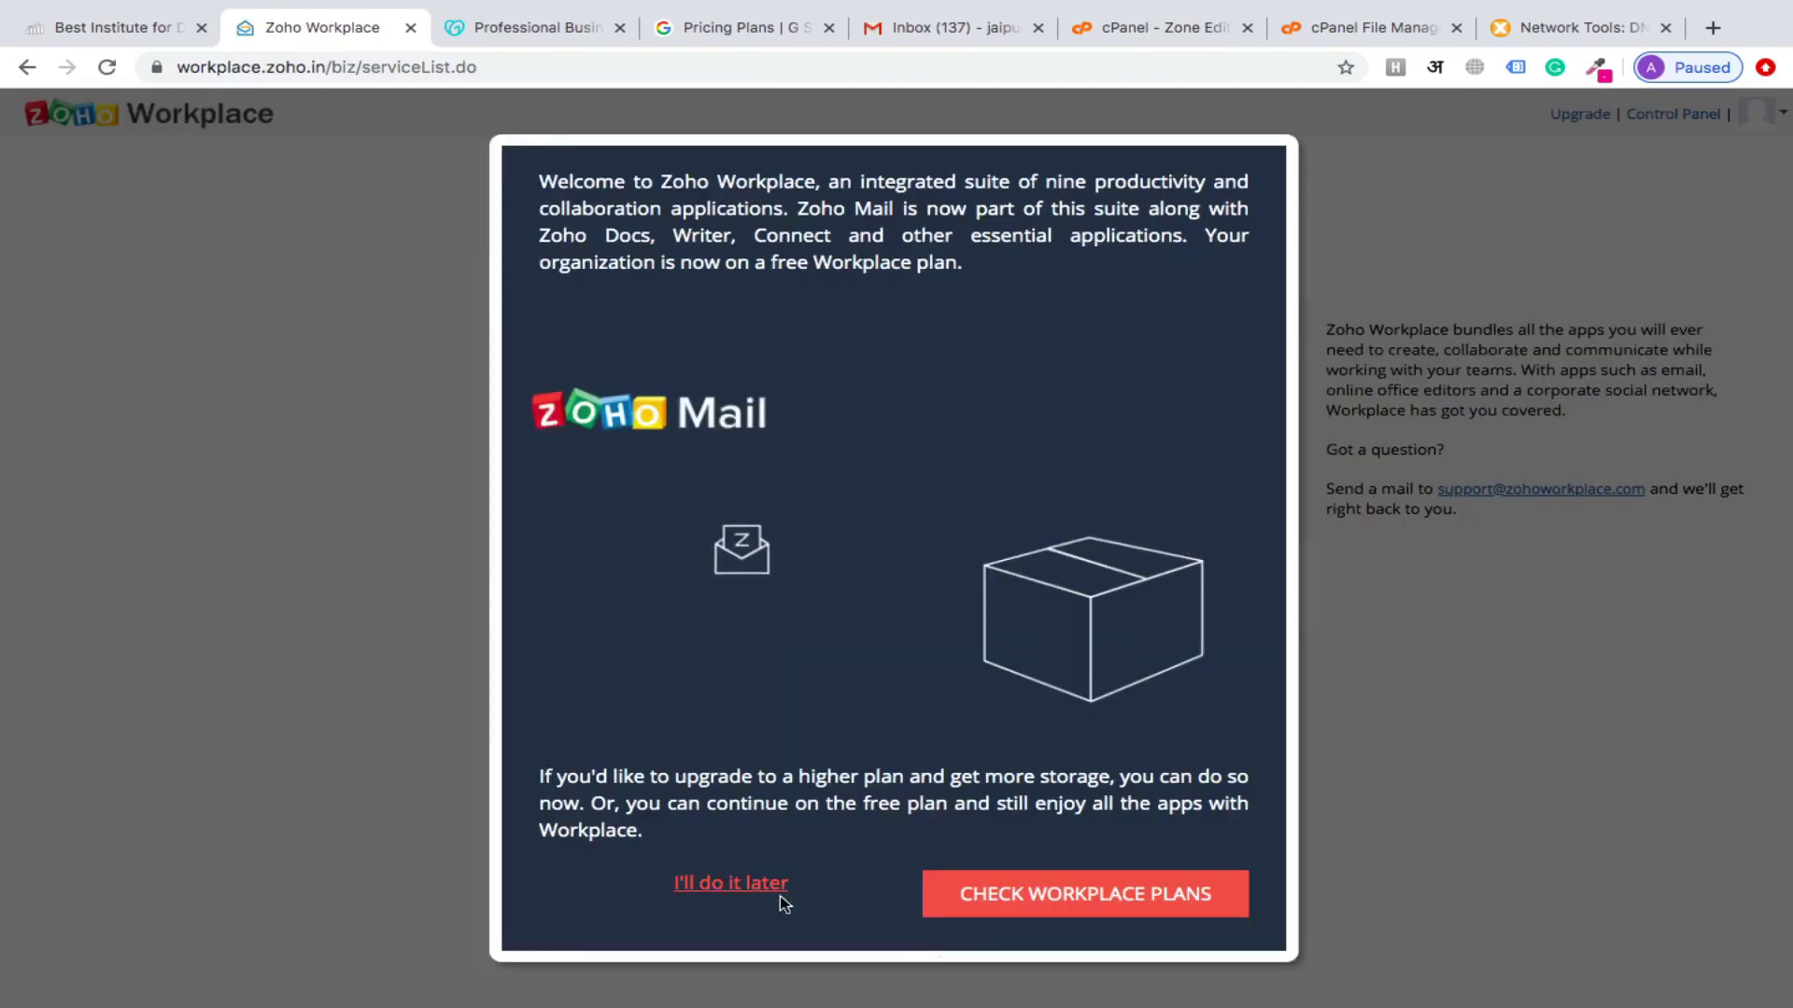
left_click(742, 892)
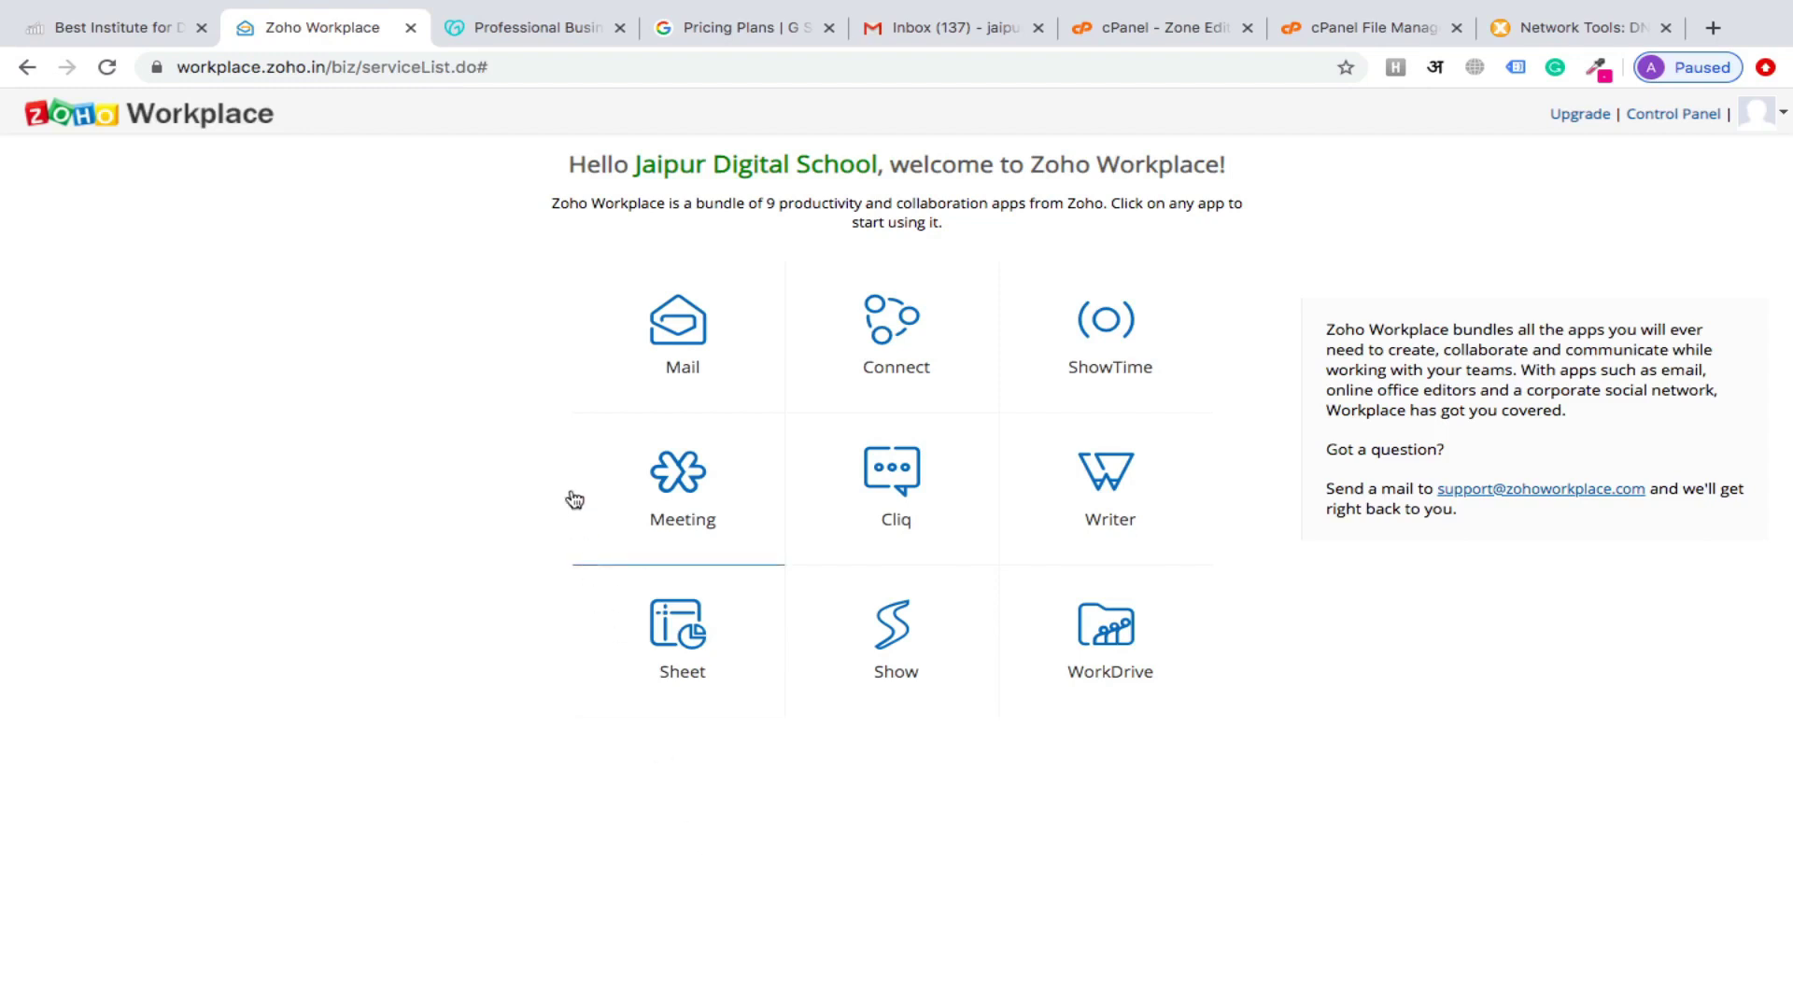
left_click(686, 352)
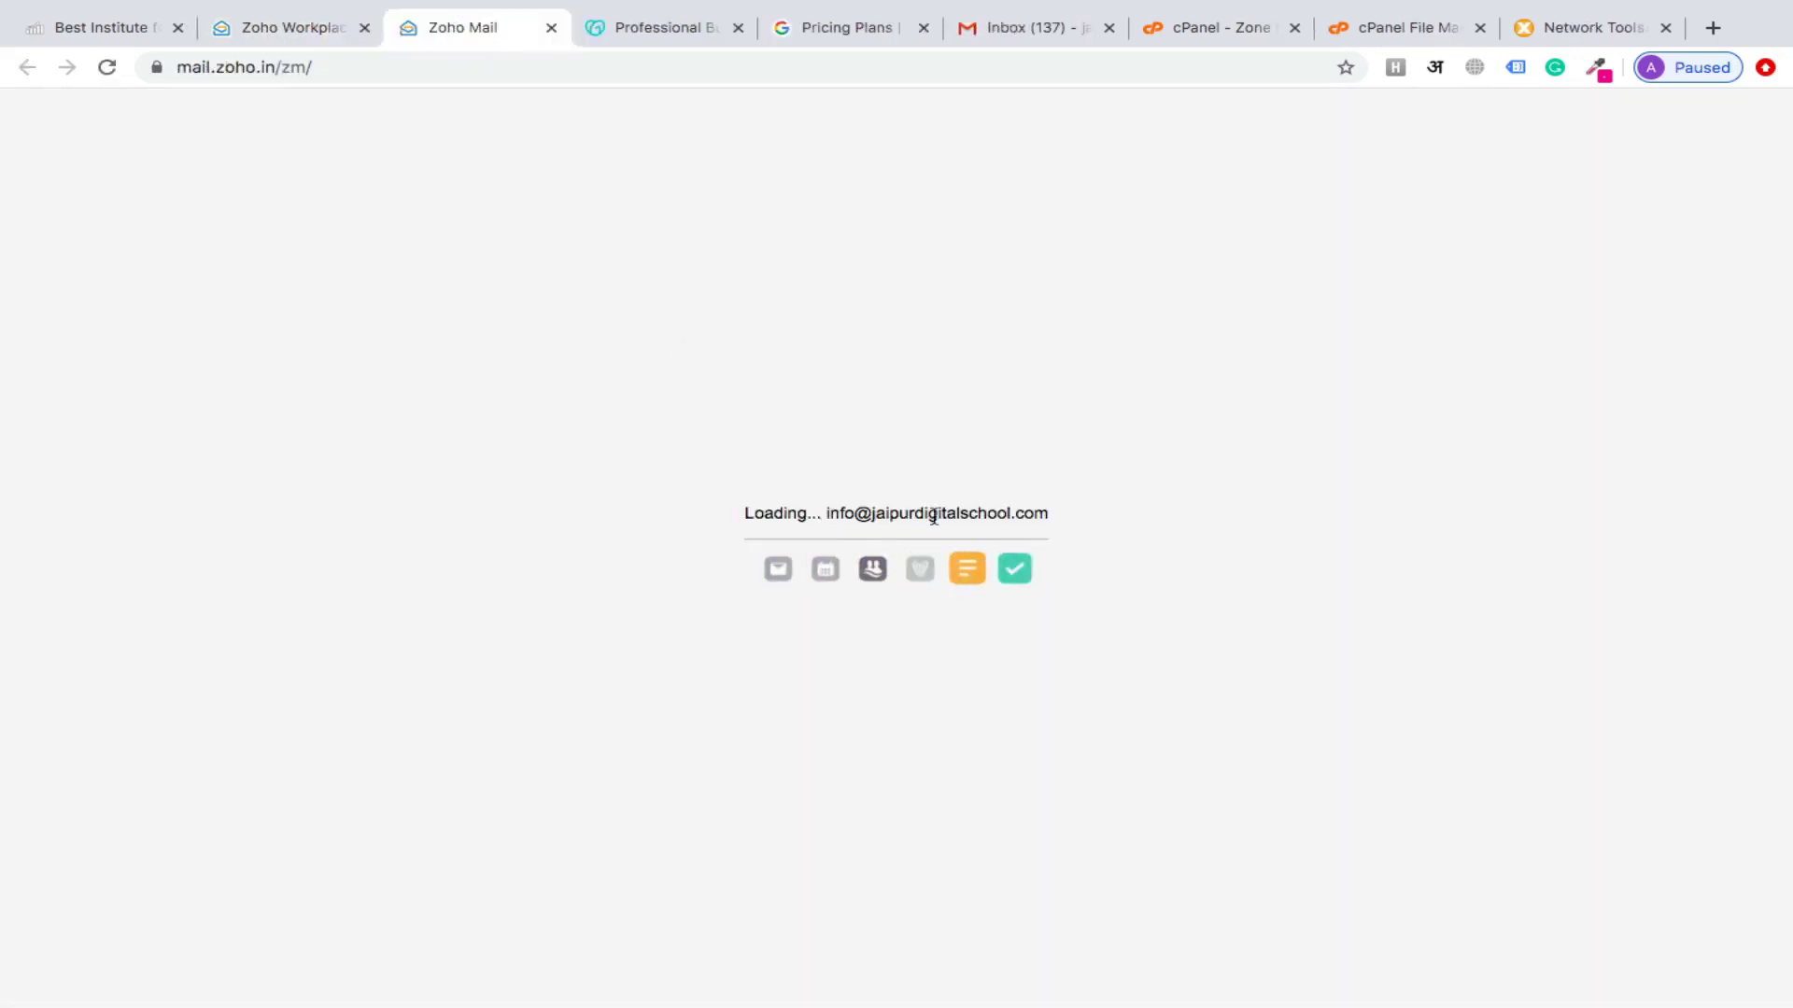
left_click_drag(829, 516, 1052, 519)
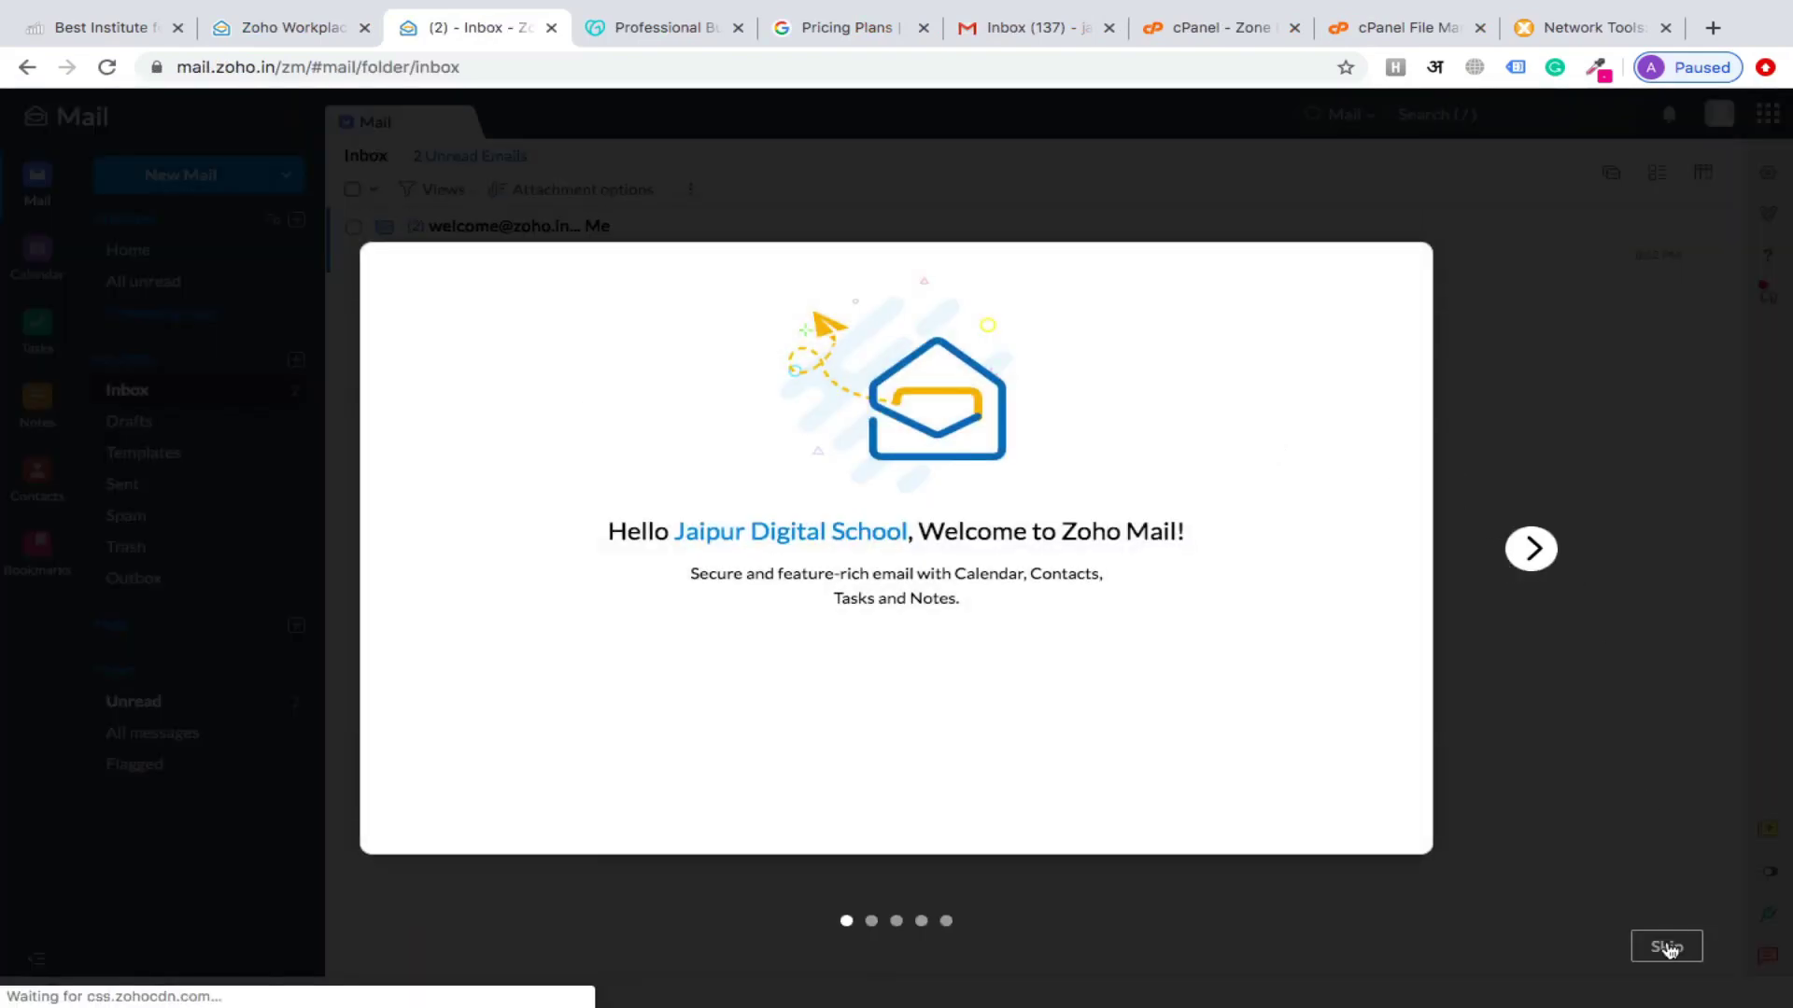
Skip the onboarding tour and read the 'Welcome to Zoho Mail' message
left_click(1666, 946)
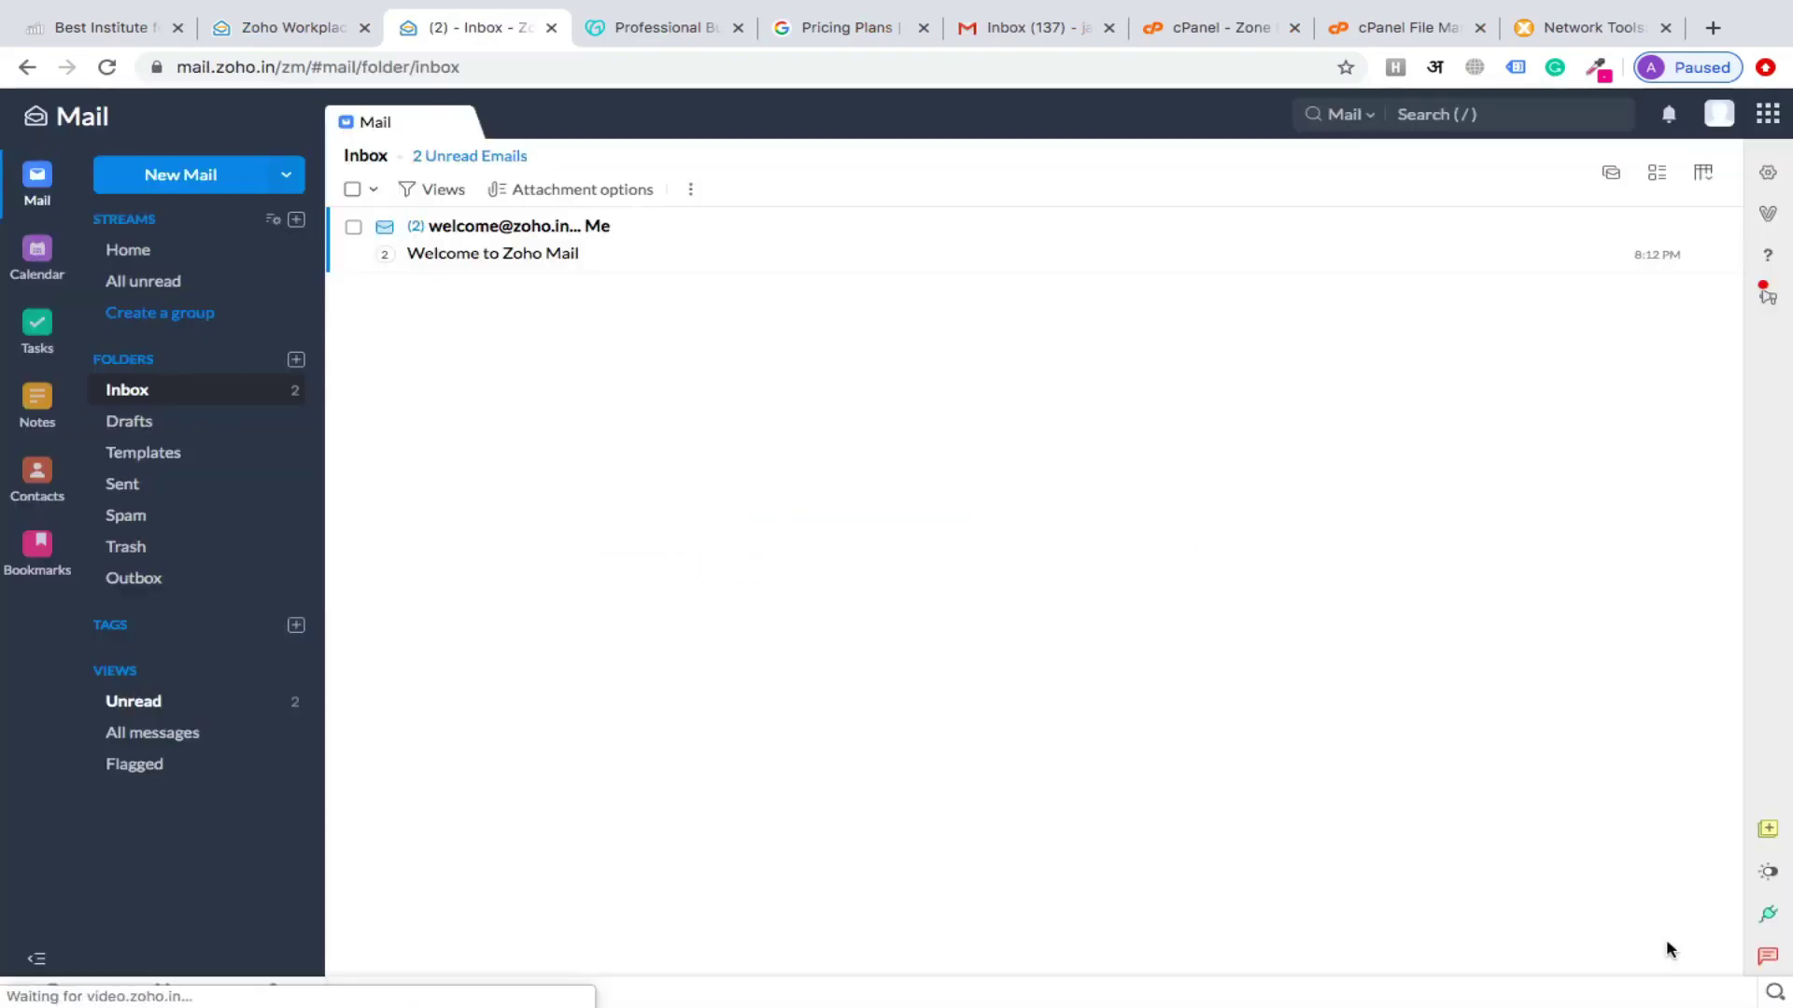
left_click(512, 240)
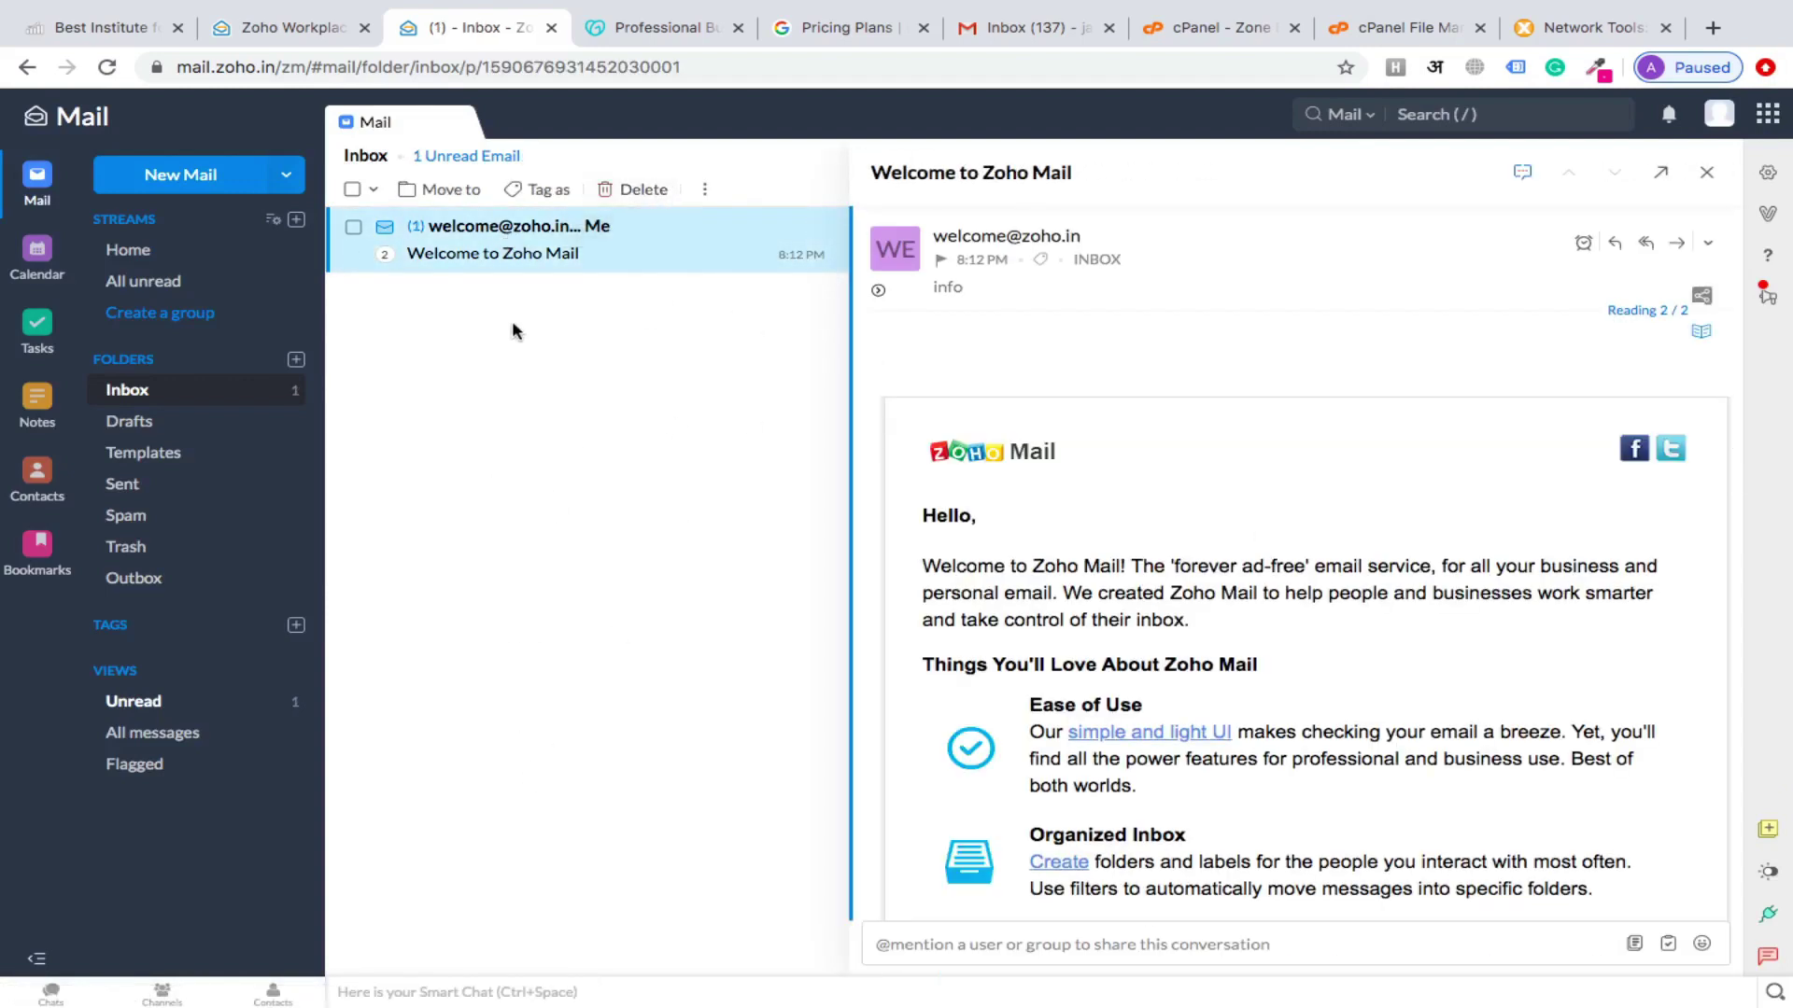
scroll(1300, 792, "down", 4)
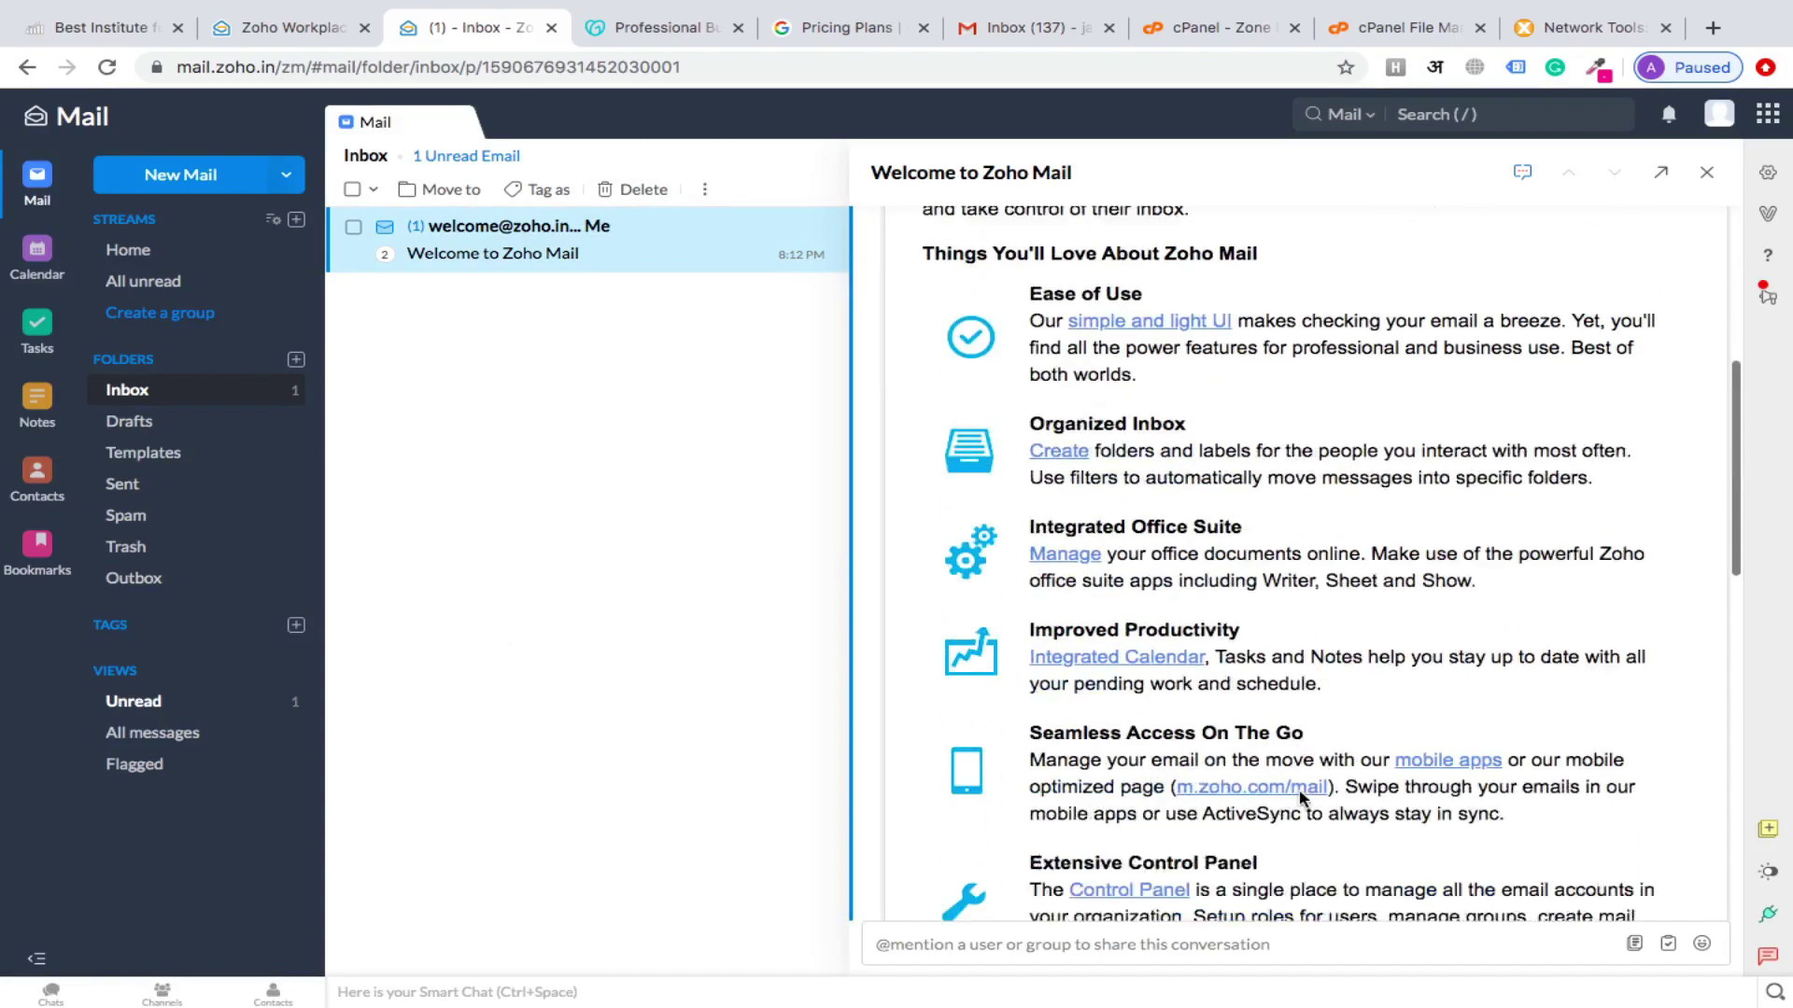
scroll(1300, 792, "up", 5)
scroll(1300, 792, "down", 10)
scroll(1303, 798, "up", 10)
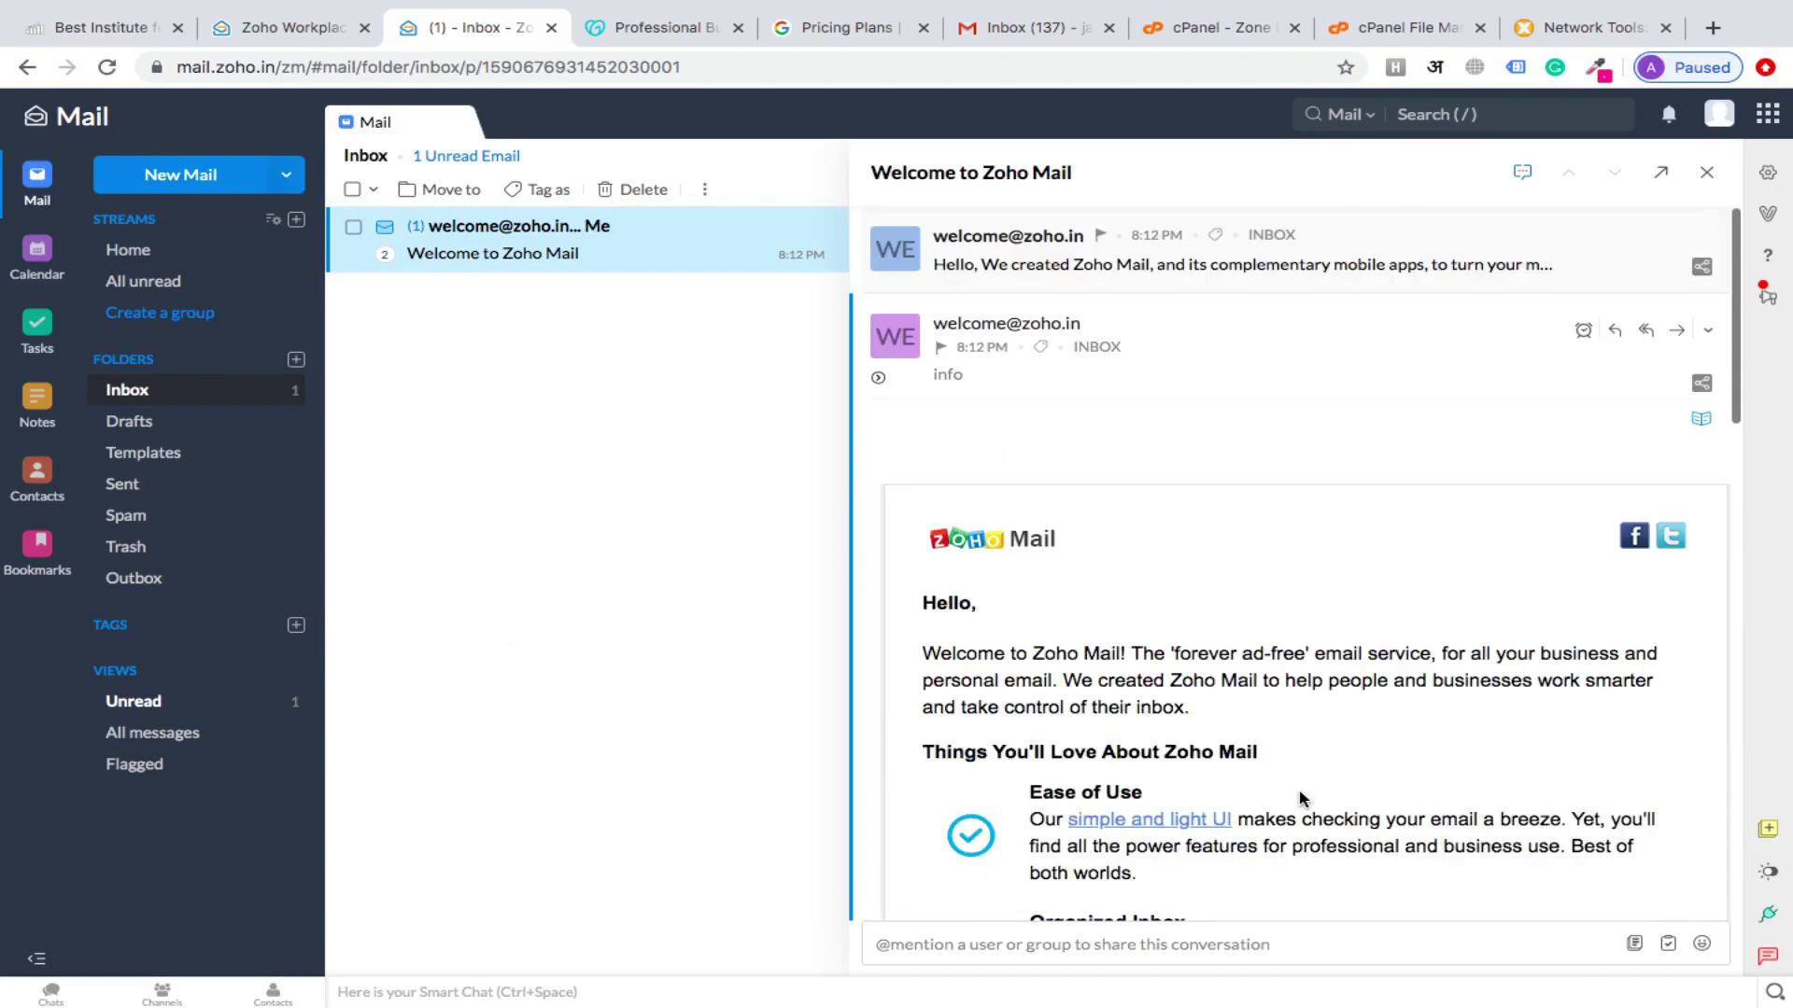
scroll(1300, 796, "down", 10)
scroll(1298, 797, "up", 10)
Toggle the mailbox to dark mode and back to light mode
left_click(1769, 872)
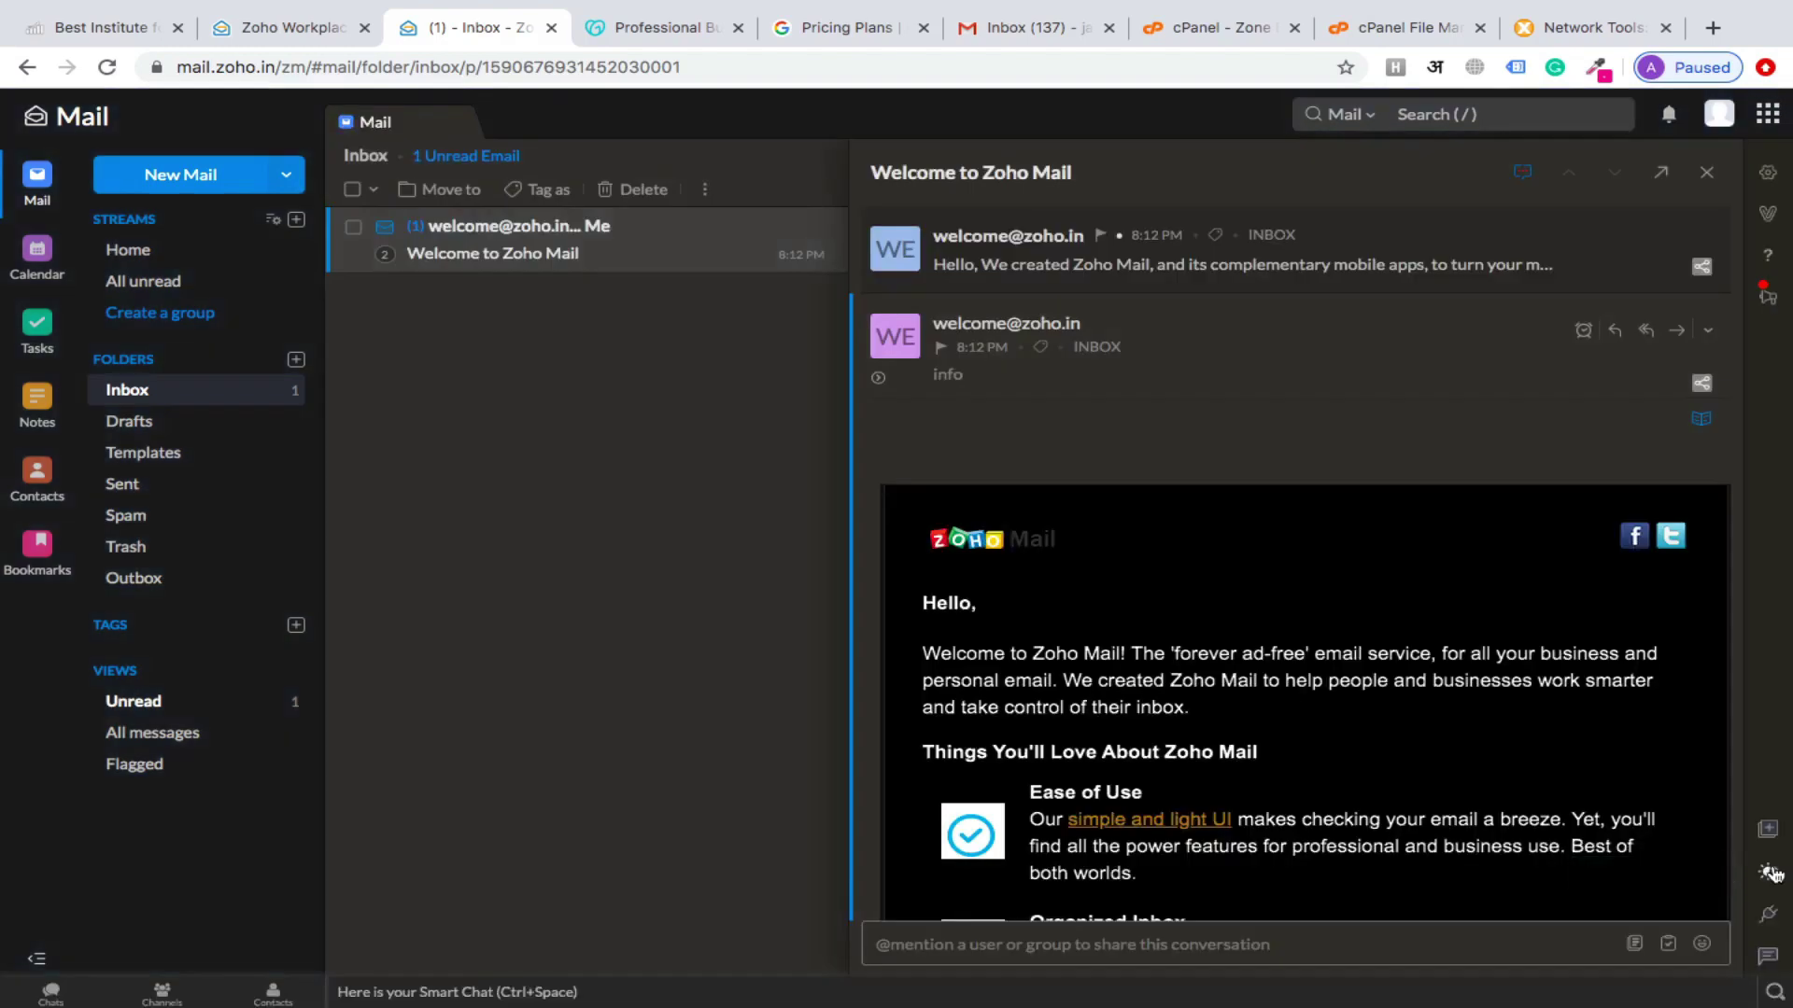
left_click(1770, 872)
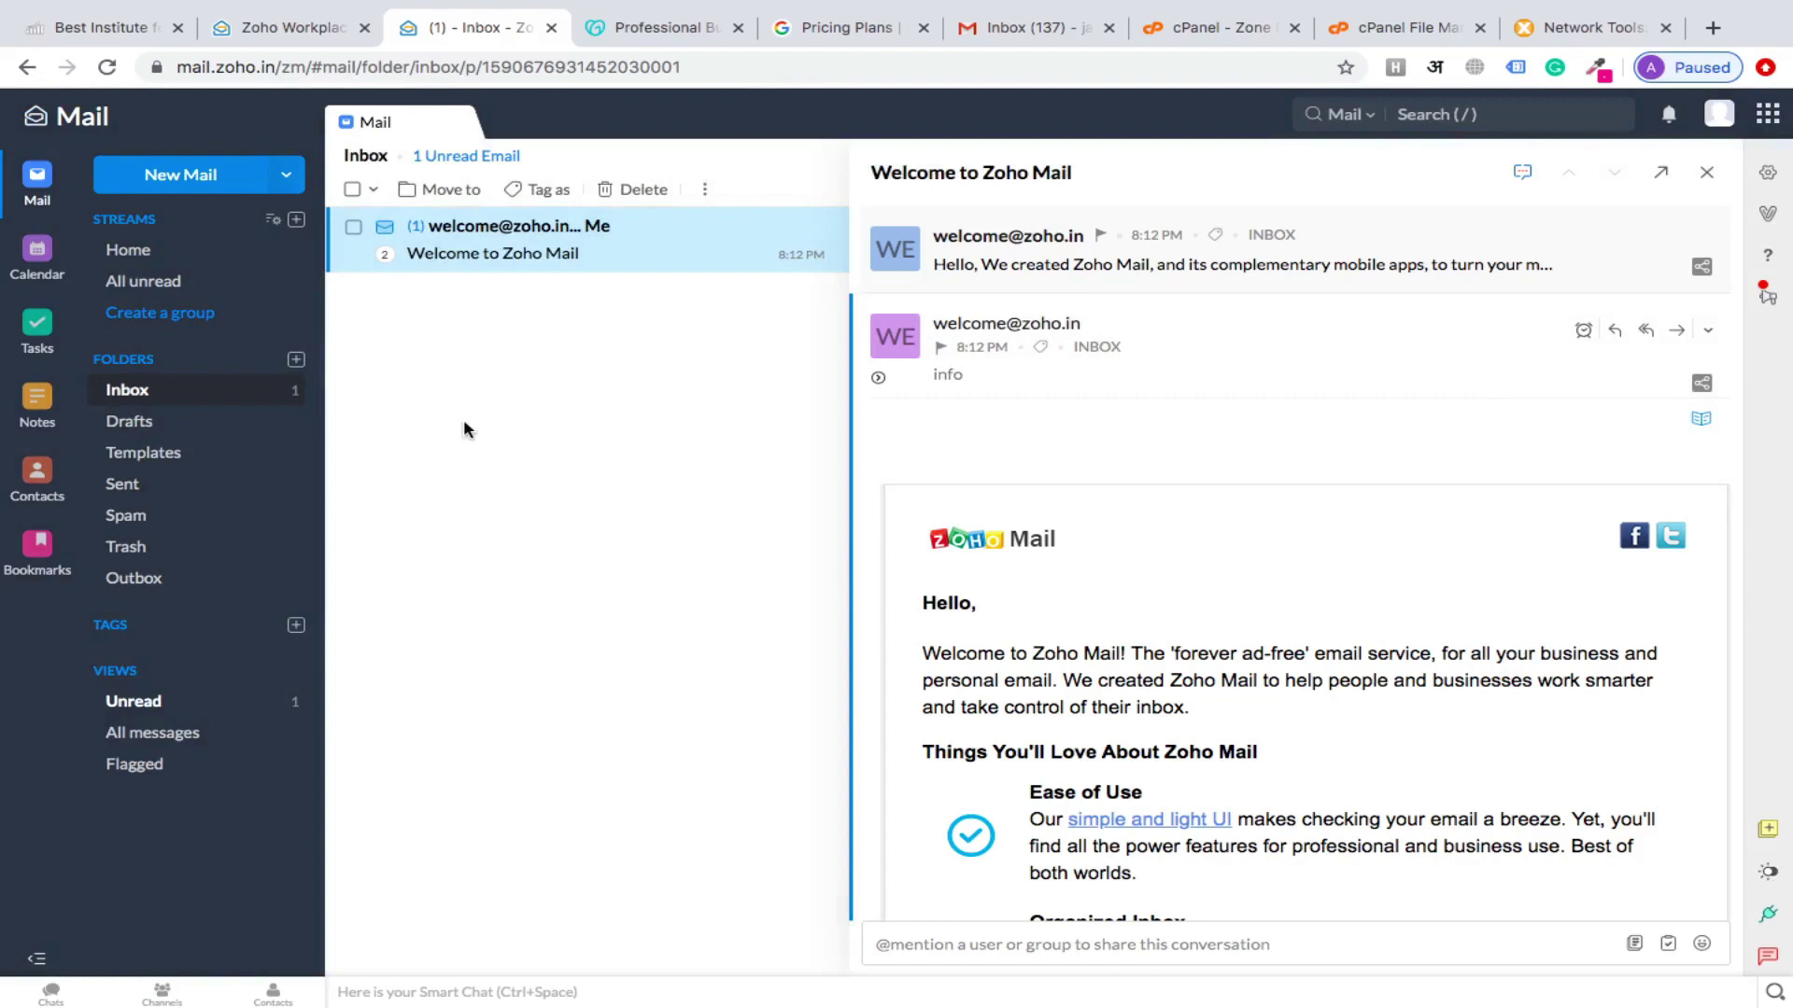
scroll(1111, 560, "down", 5)
scroll(1111, 560, "up", 5)
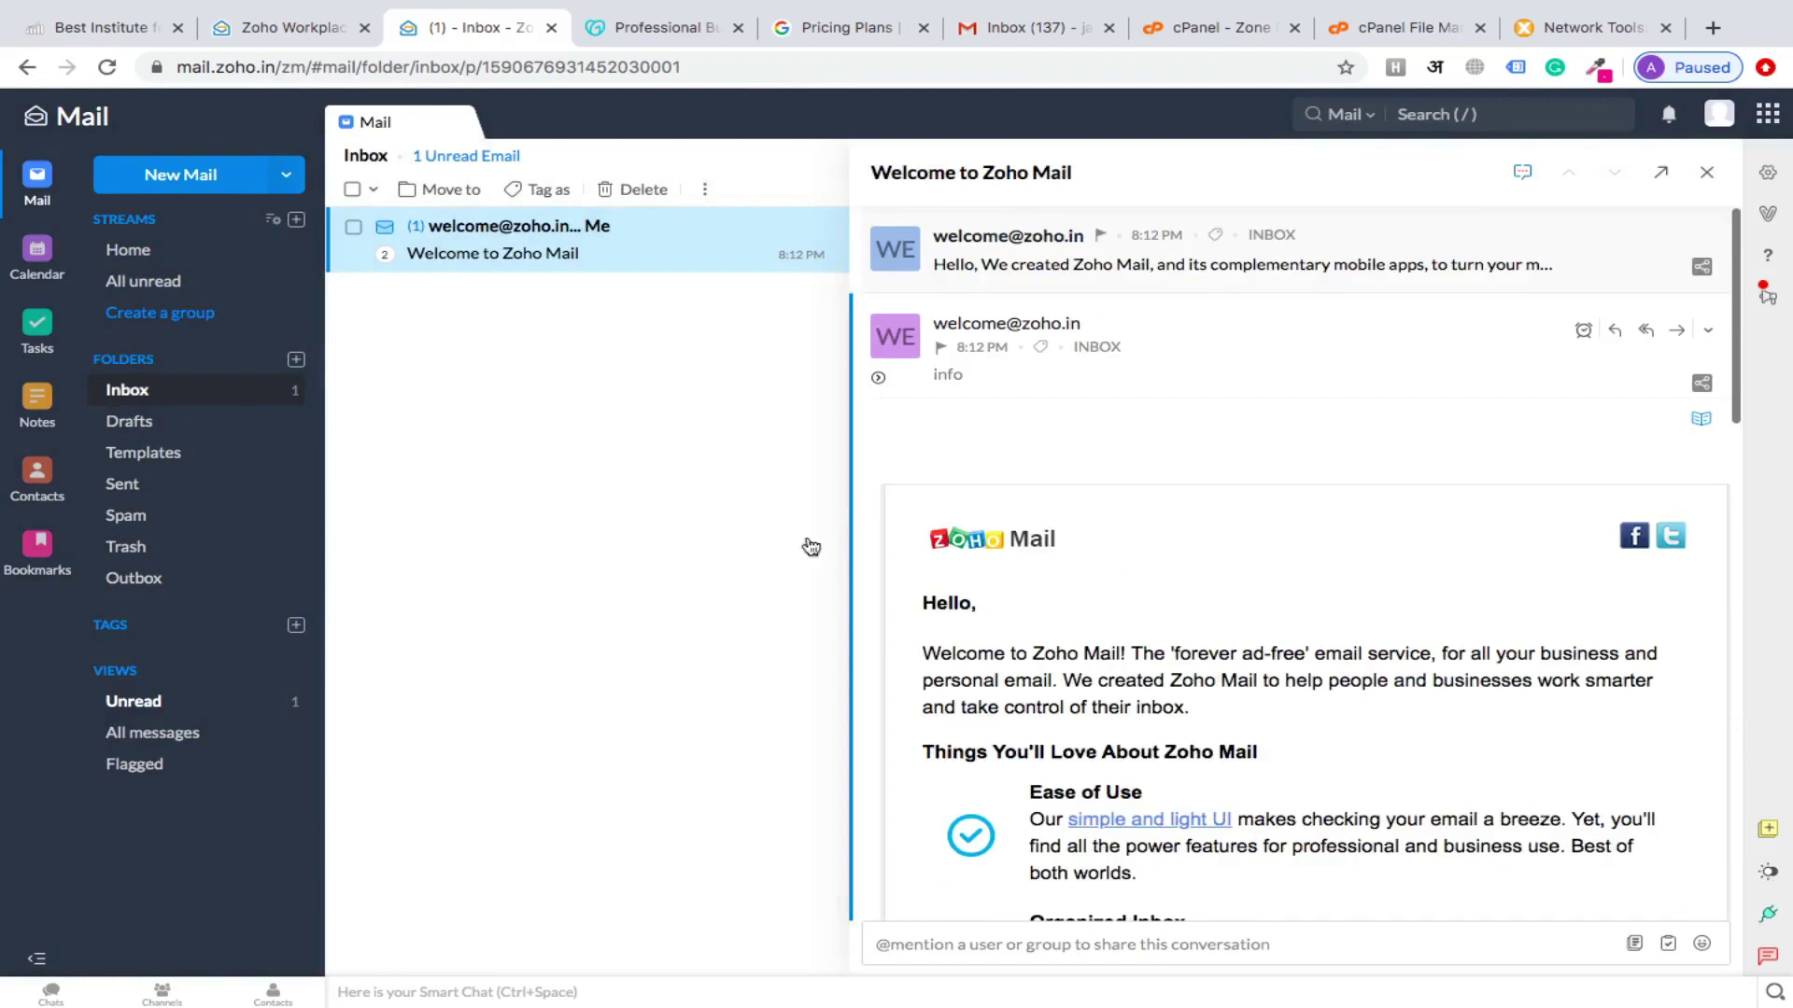
Send the Gmail account an email with subject 'hi' and body 'hi i am a test'
left_click(156, 178)
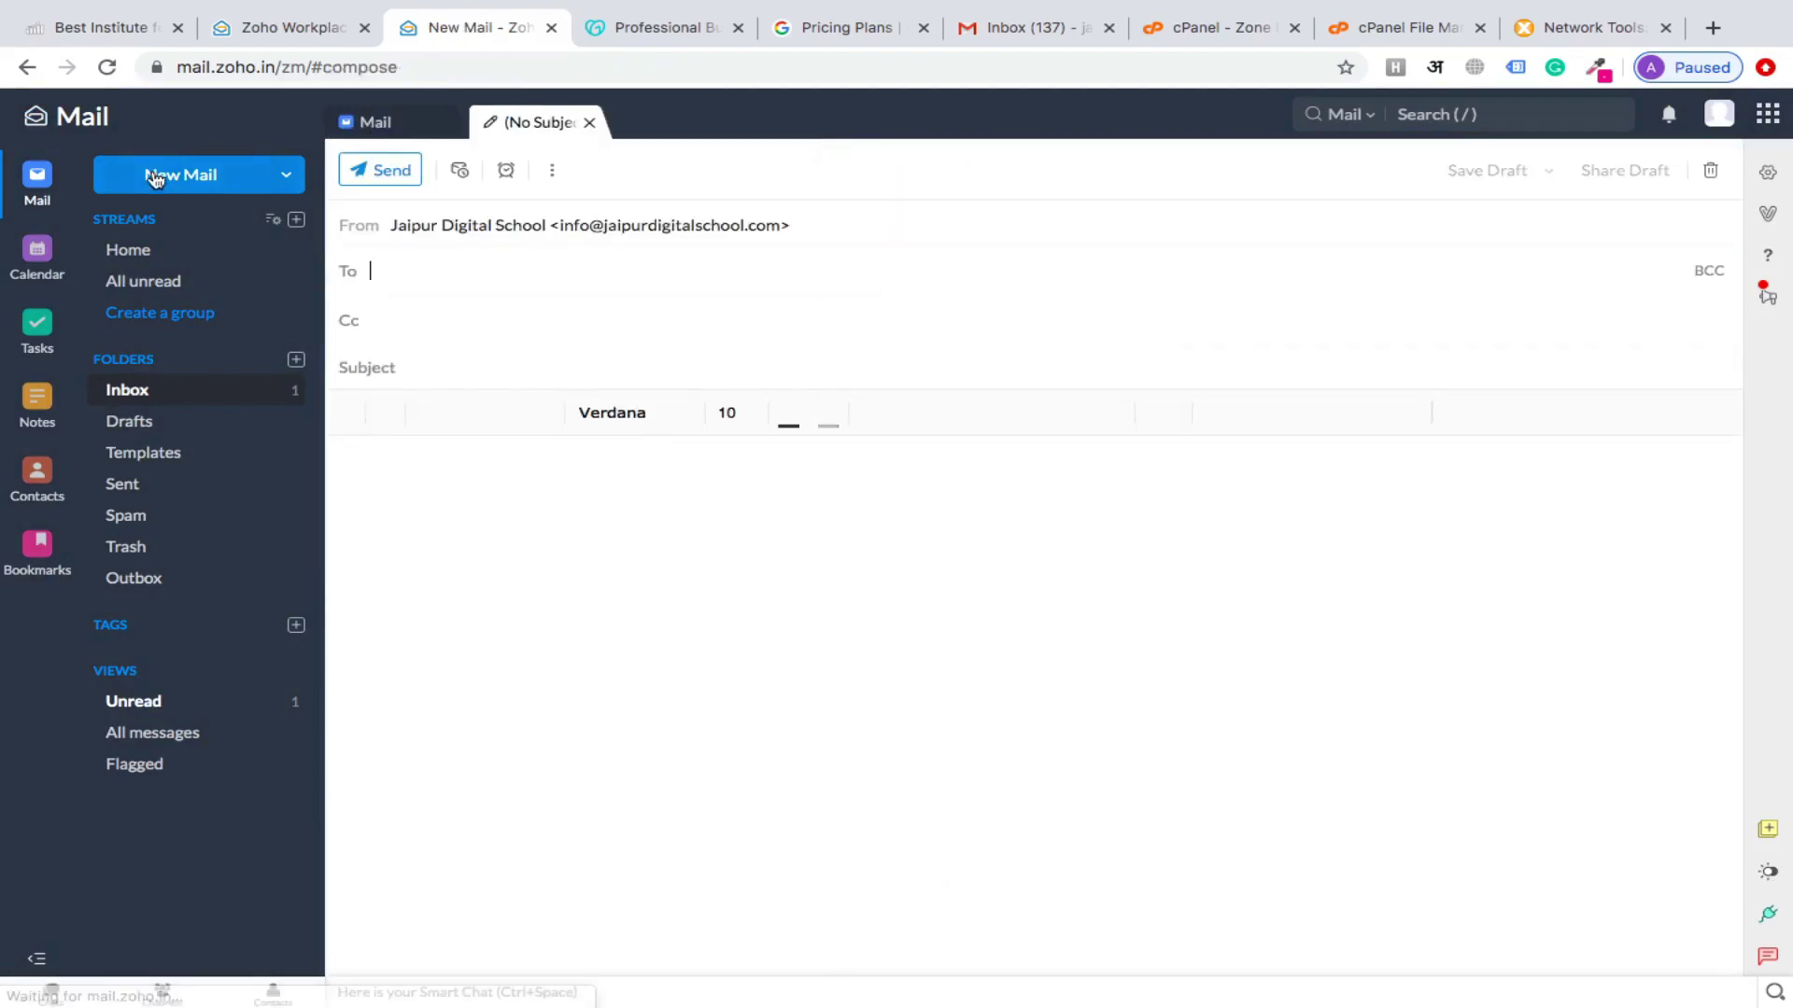
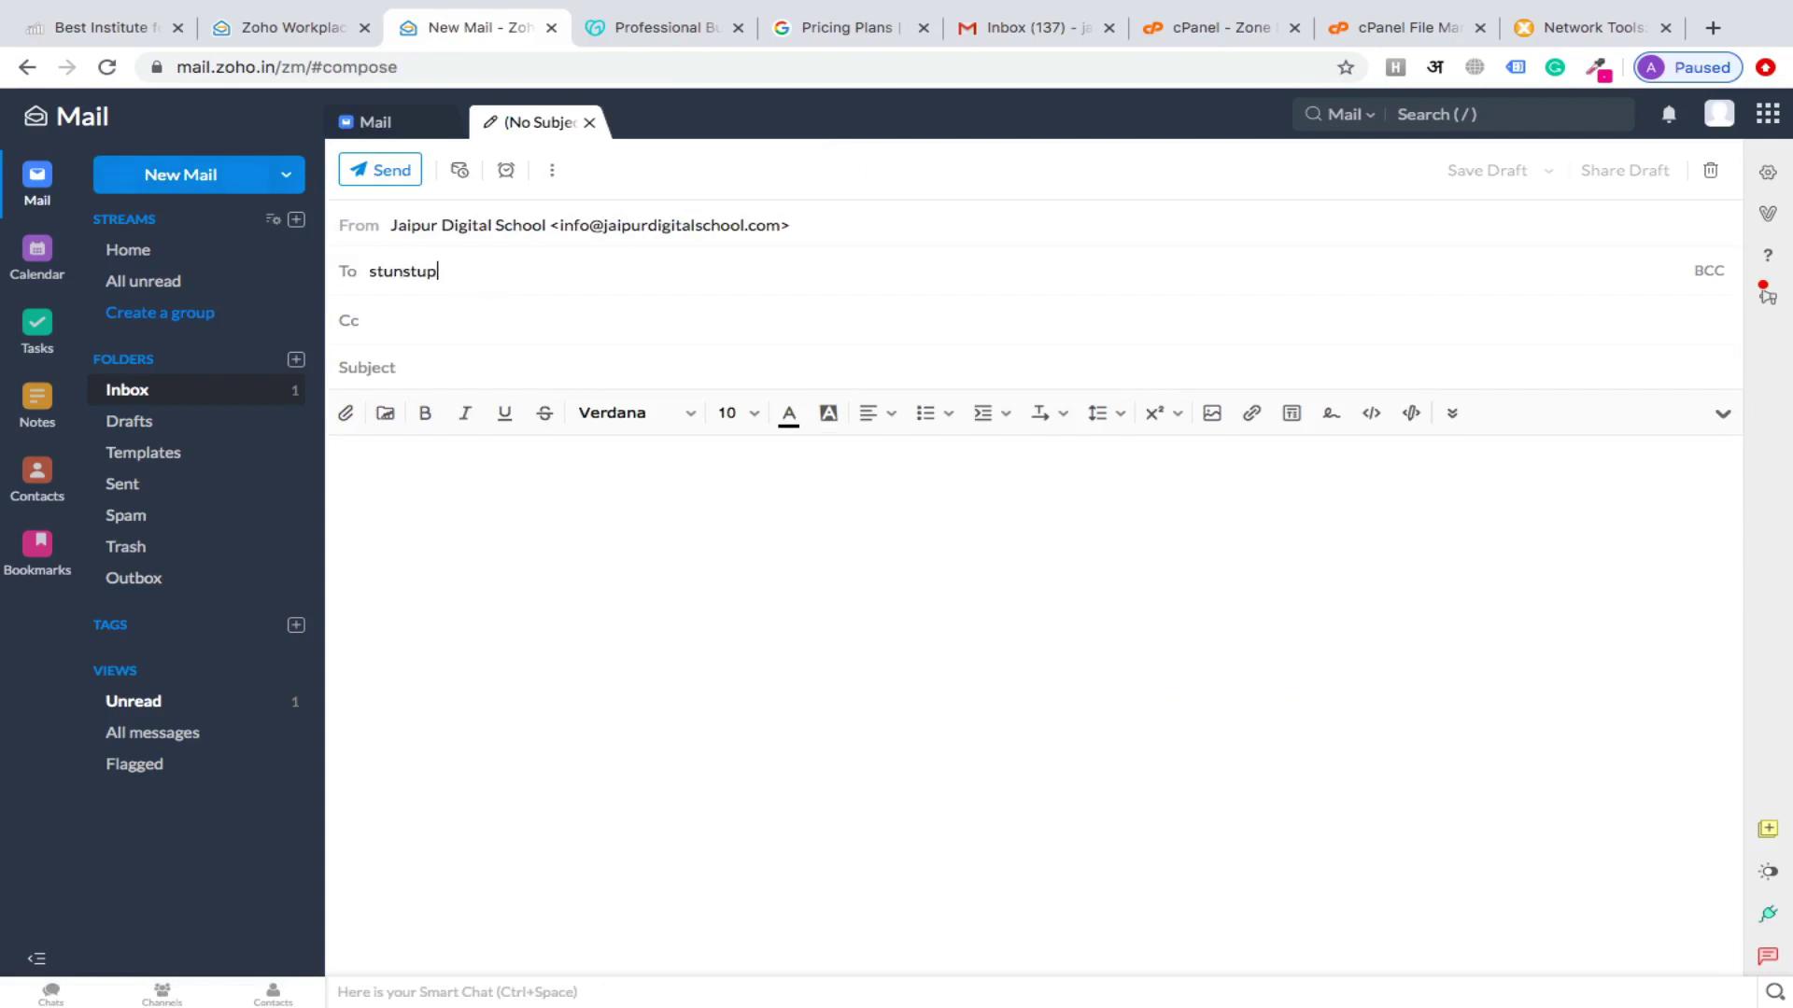
key("Tab")
type("hi")
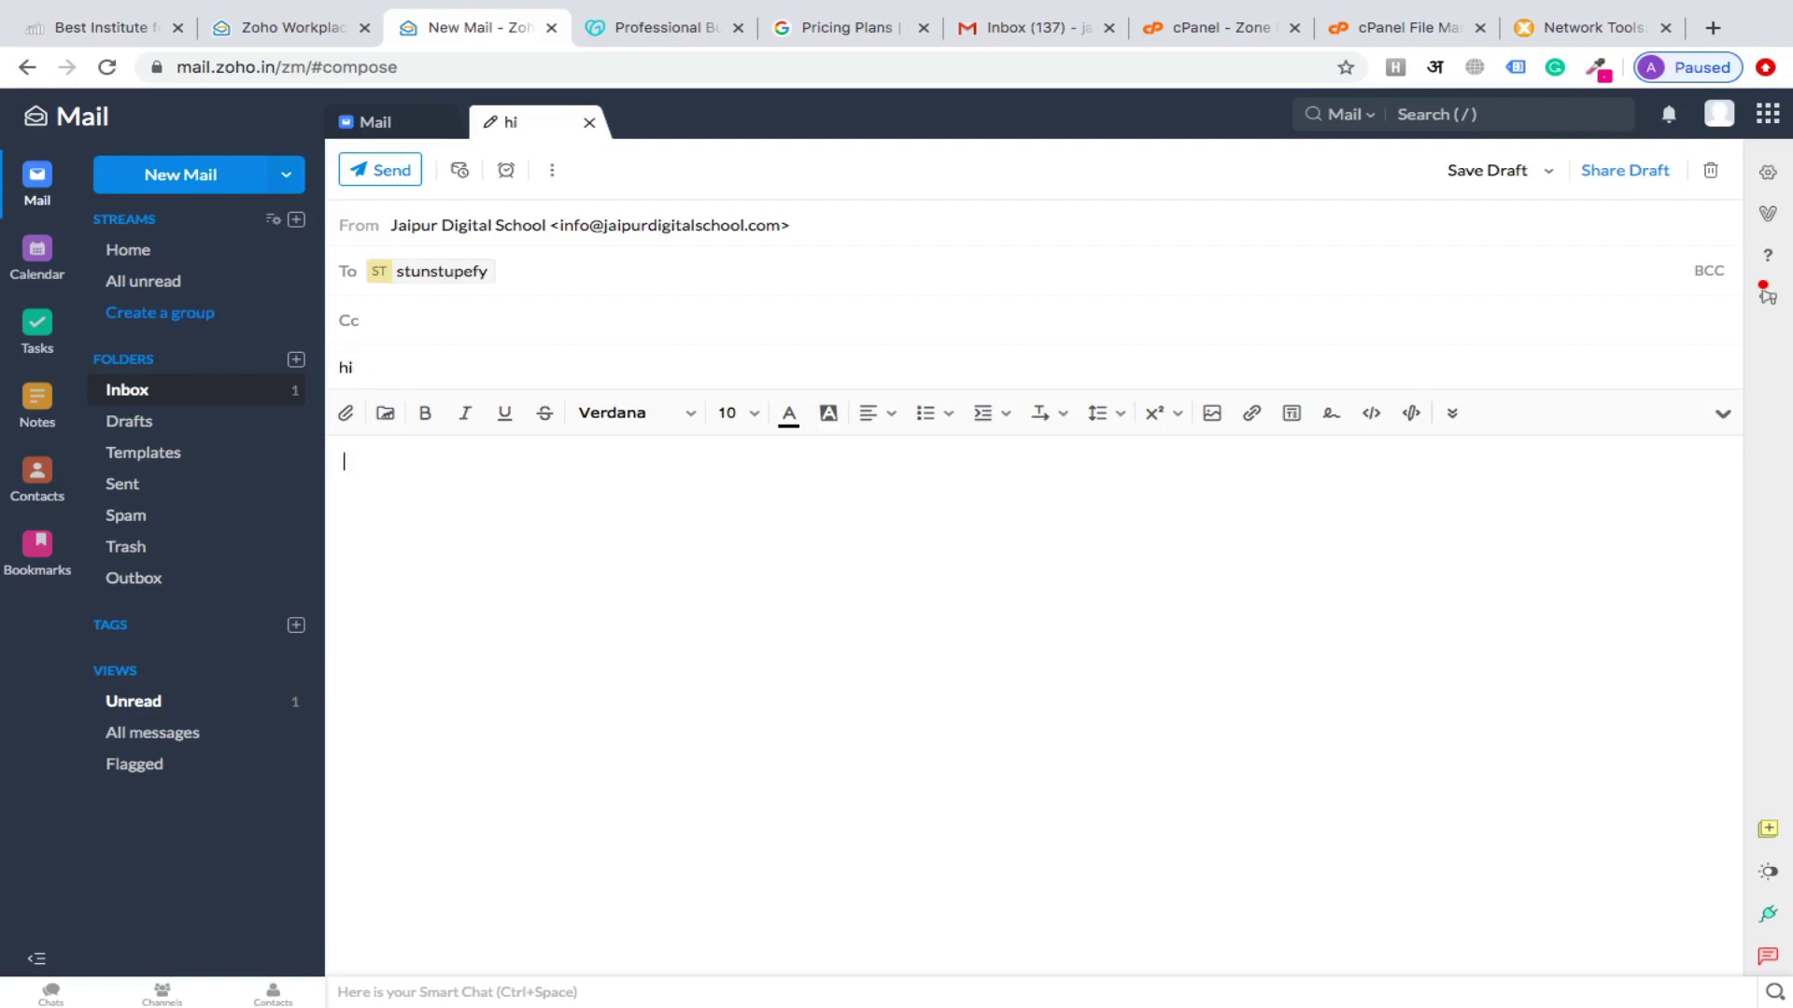
type("hi i am a test")
left_click(362, 172)
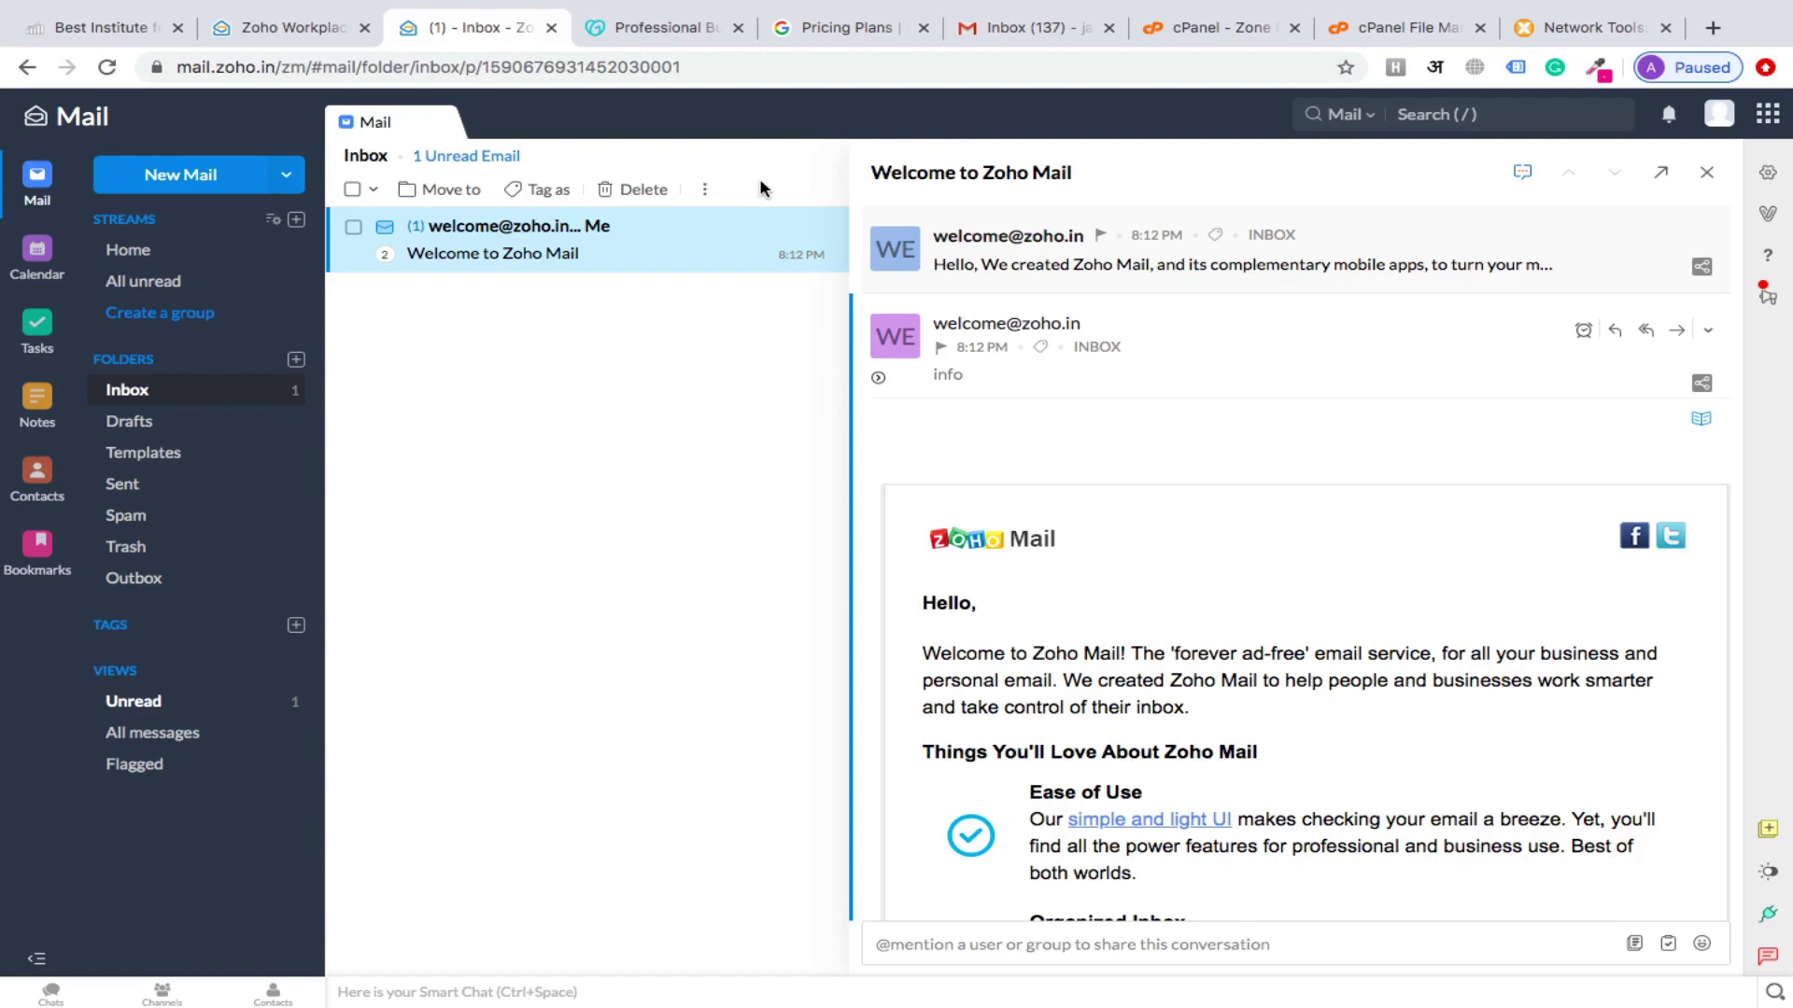
In Gmail, switch to the receiving Google account's inbox
left_click(1031, 30)
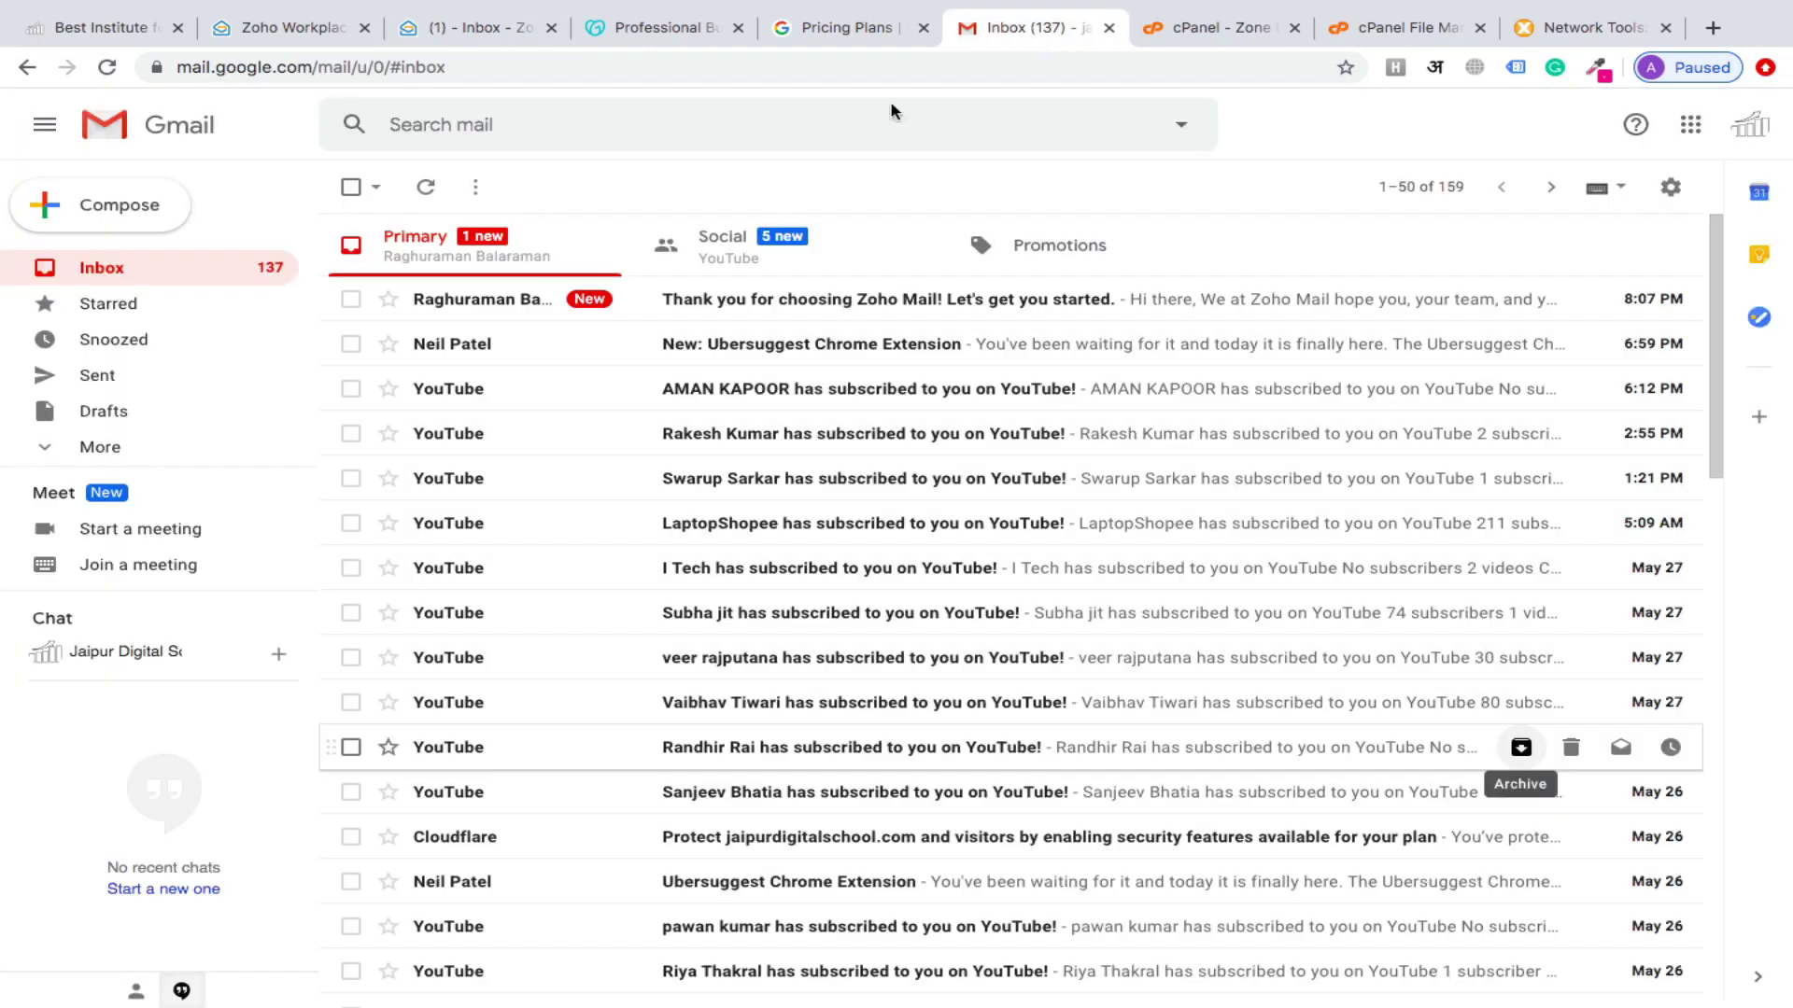
left_click(1749, 124)
scroll(1535, 305, "up", 1)
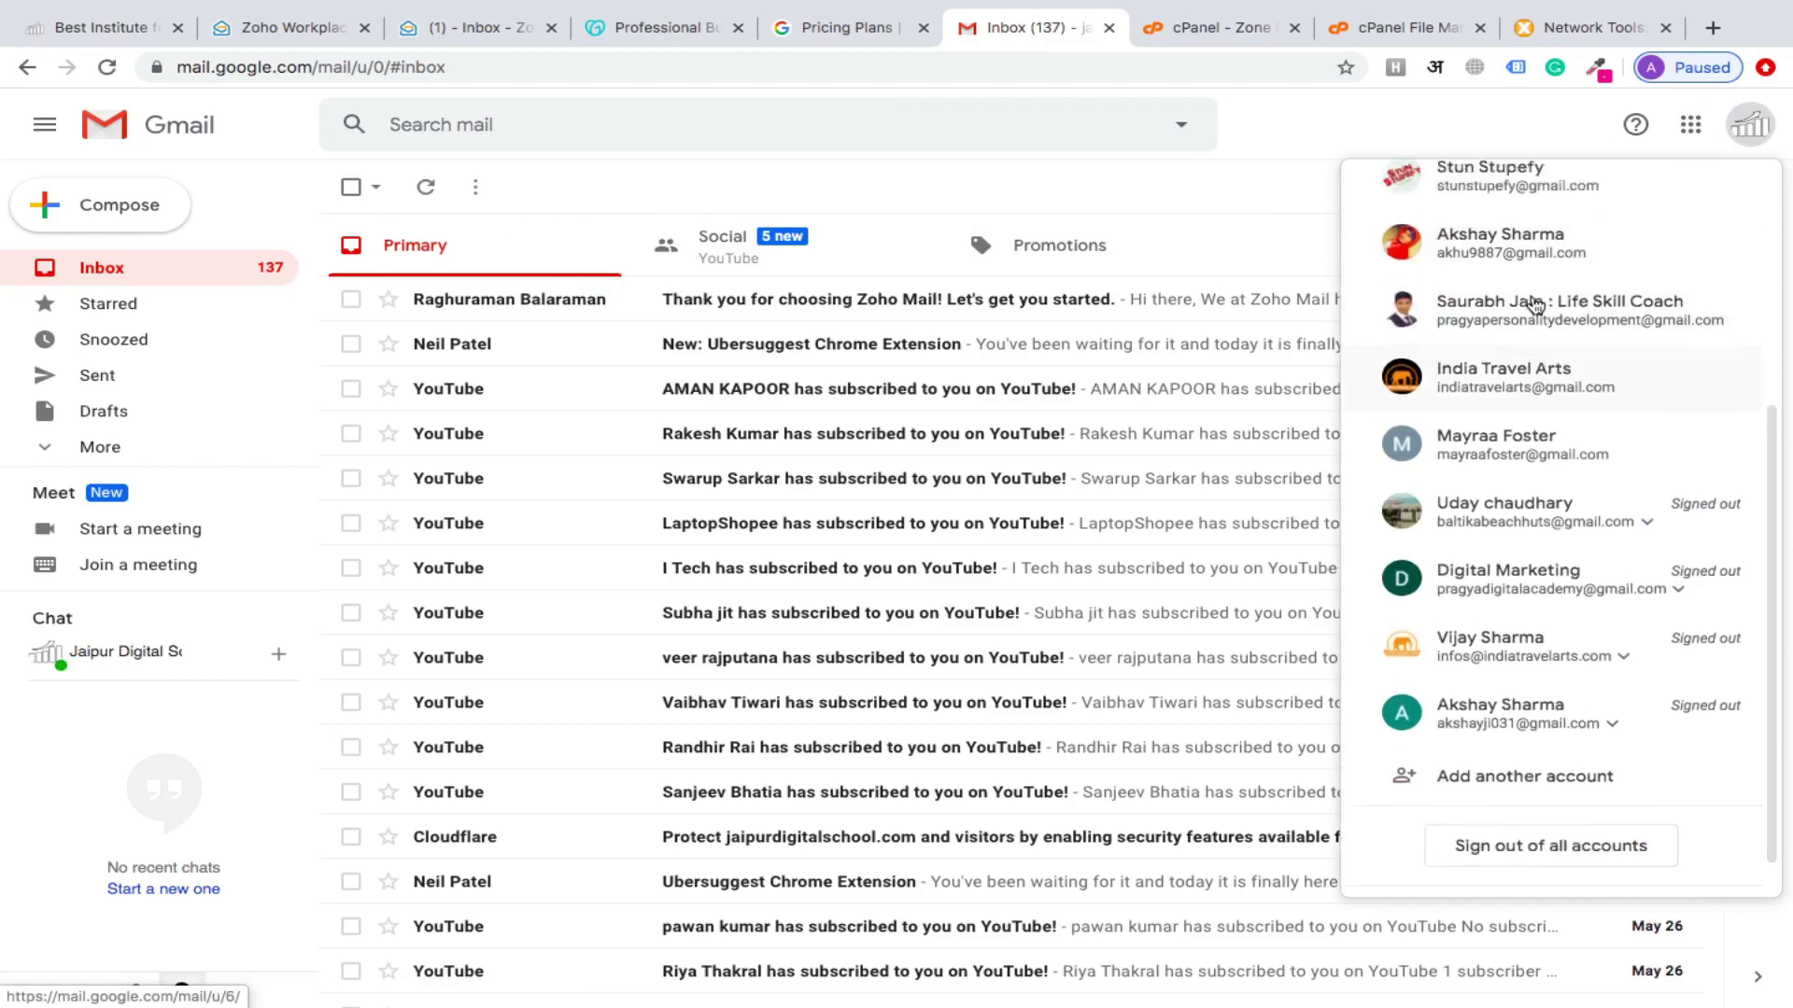
scroll(1535, 305, "up", 3)
left_click(1488, 560)
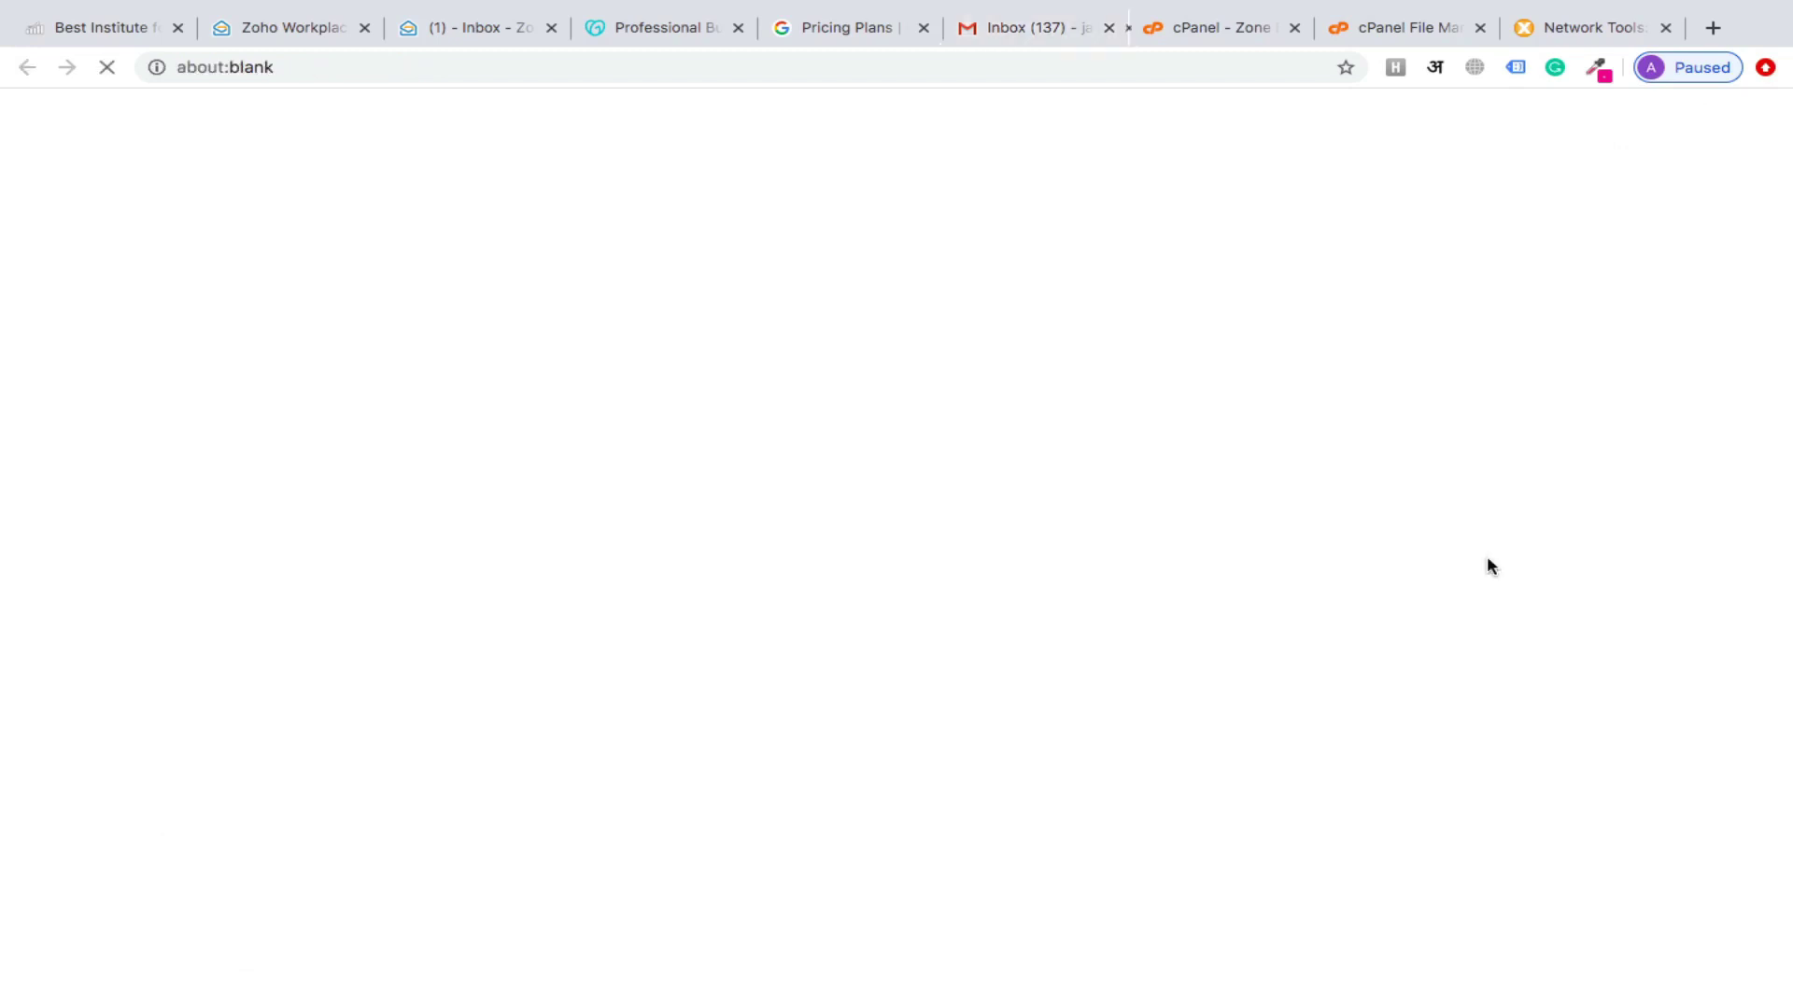
Open the 'hi' test email, check the domain sender address, and reply 'Hi, I got it.'
left_click(514, 289)
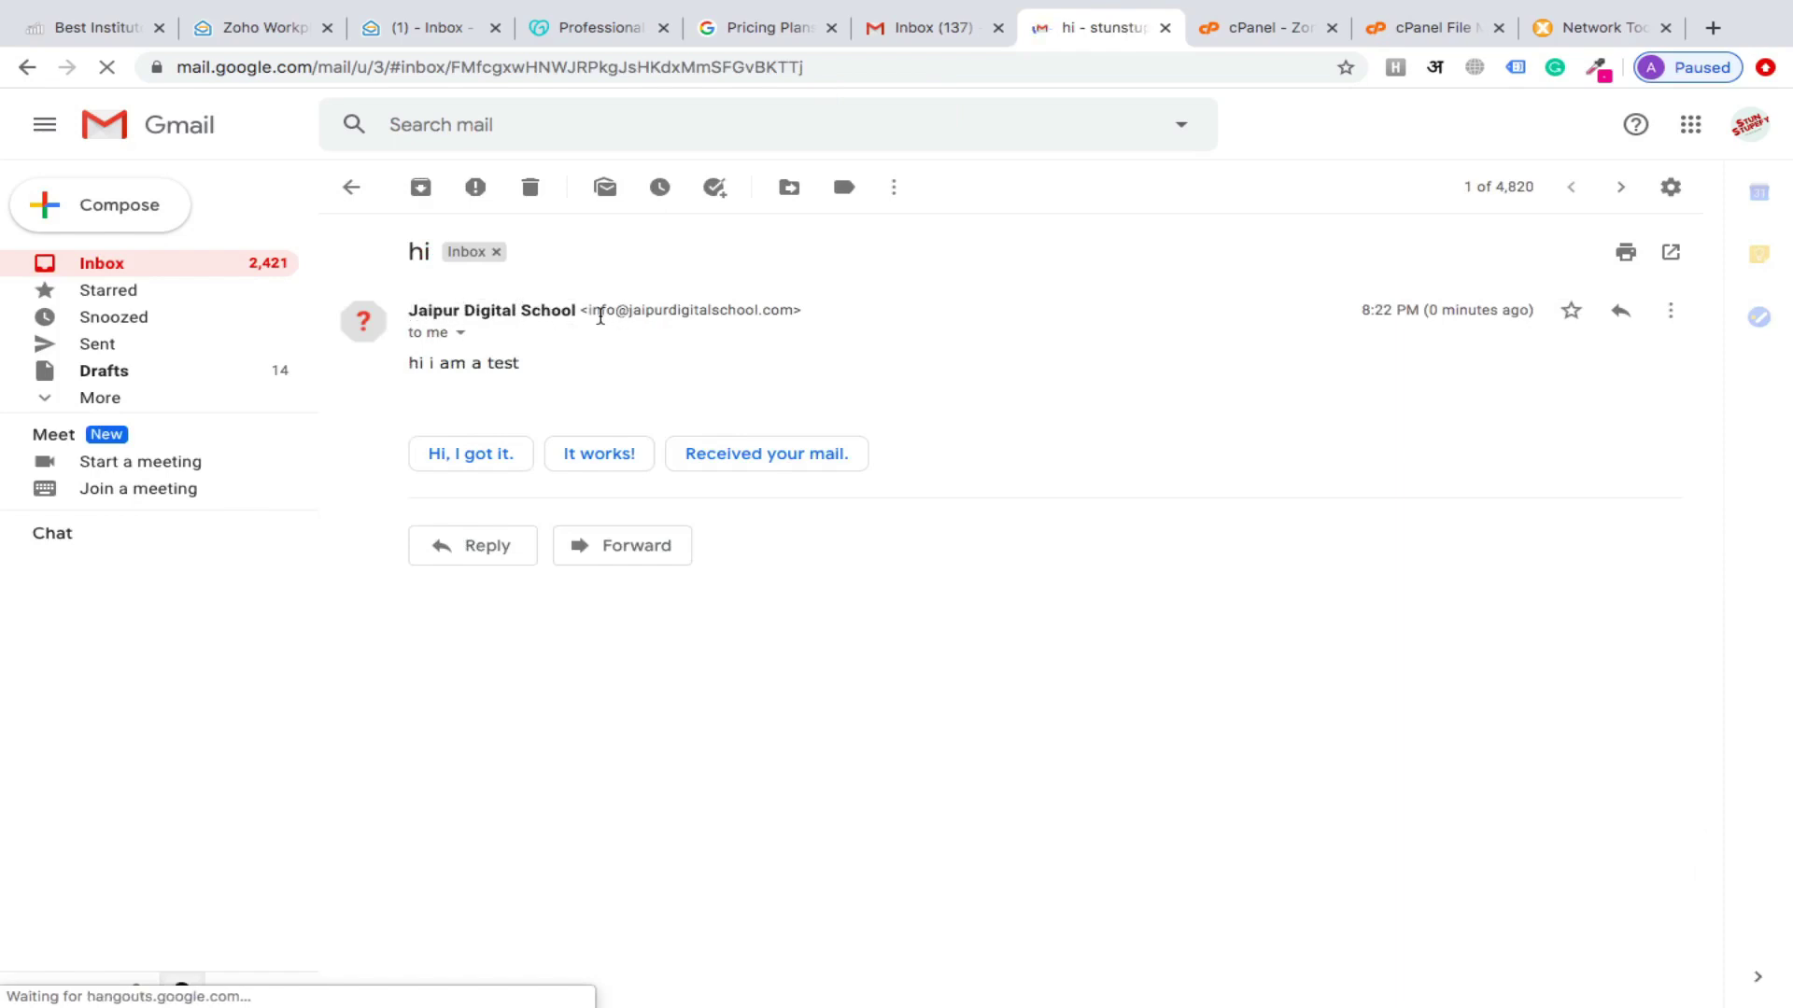
left_click_drag(588, 311, 777, 346)
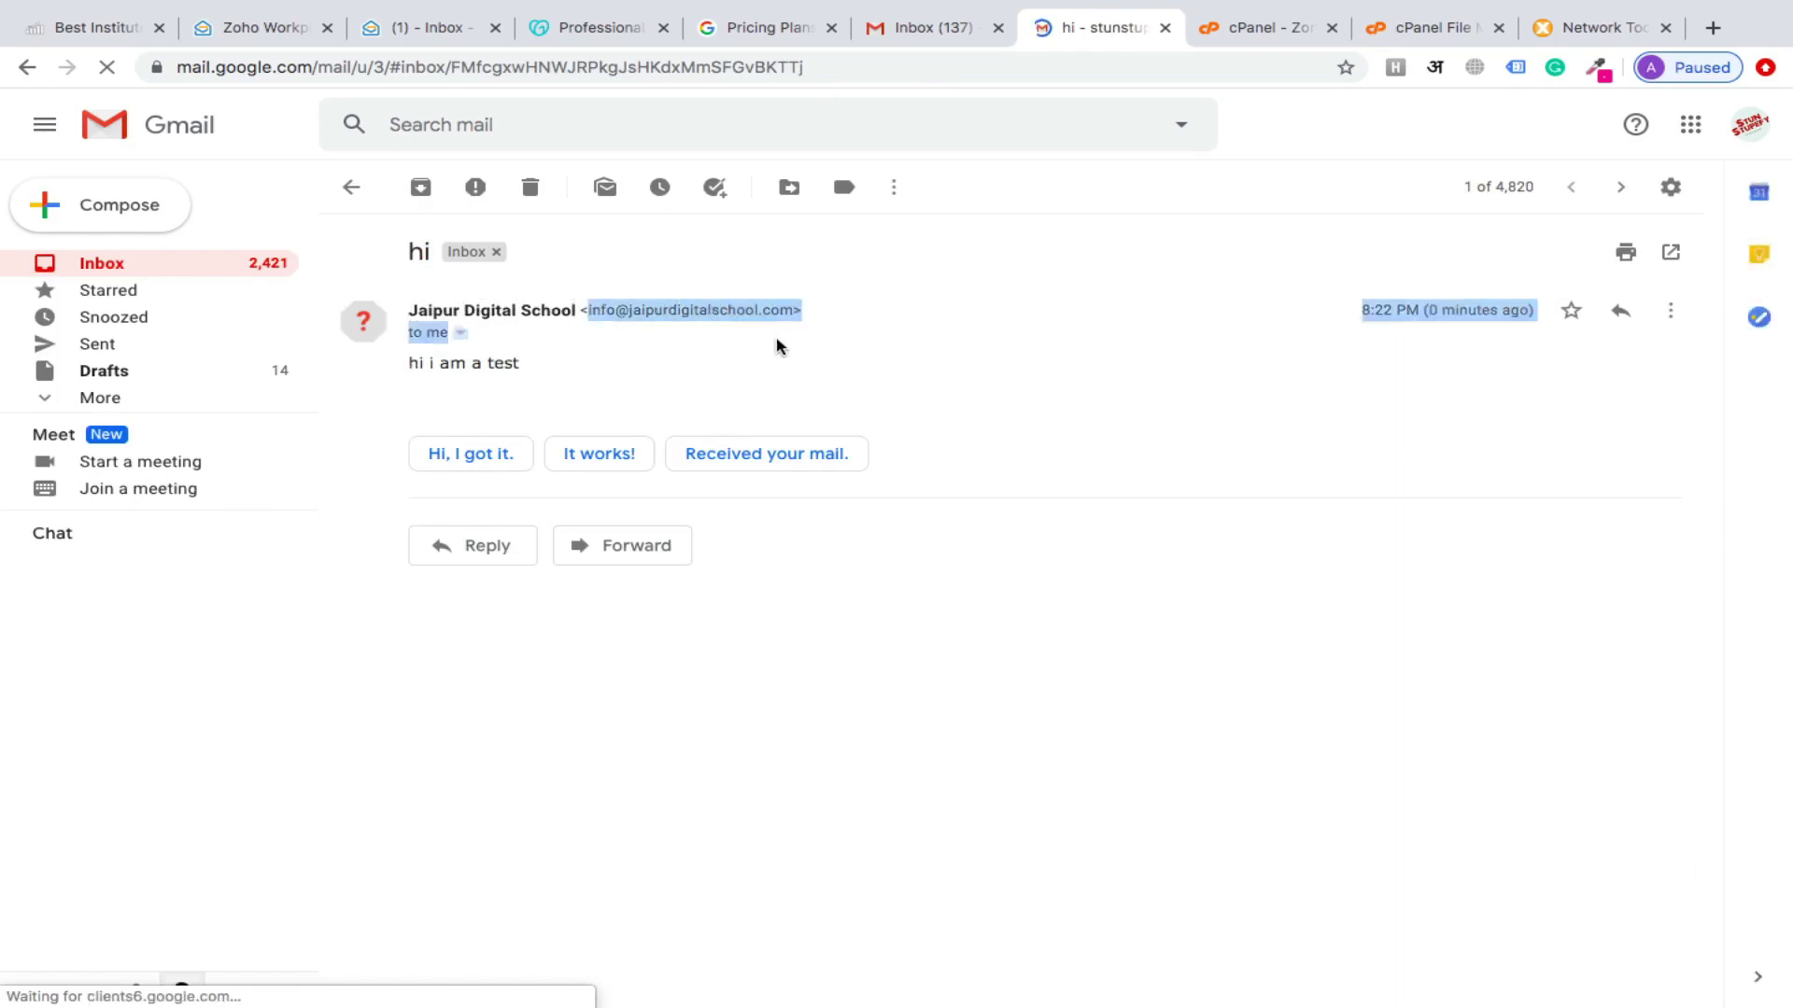
left_click(597, 367)
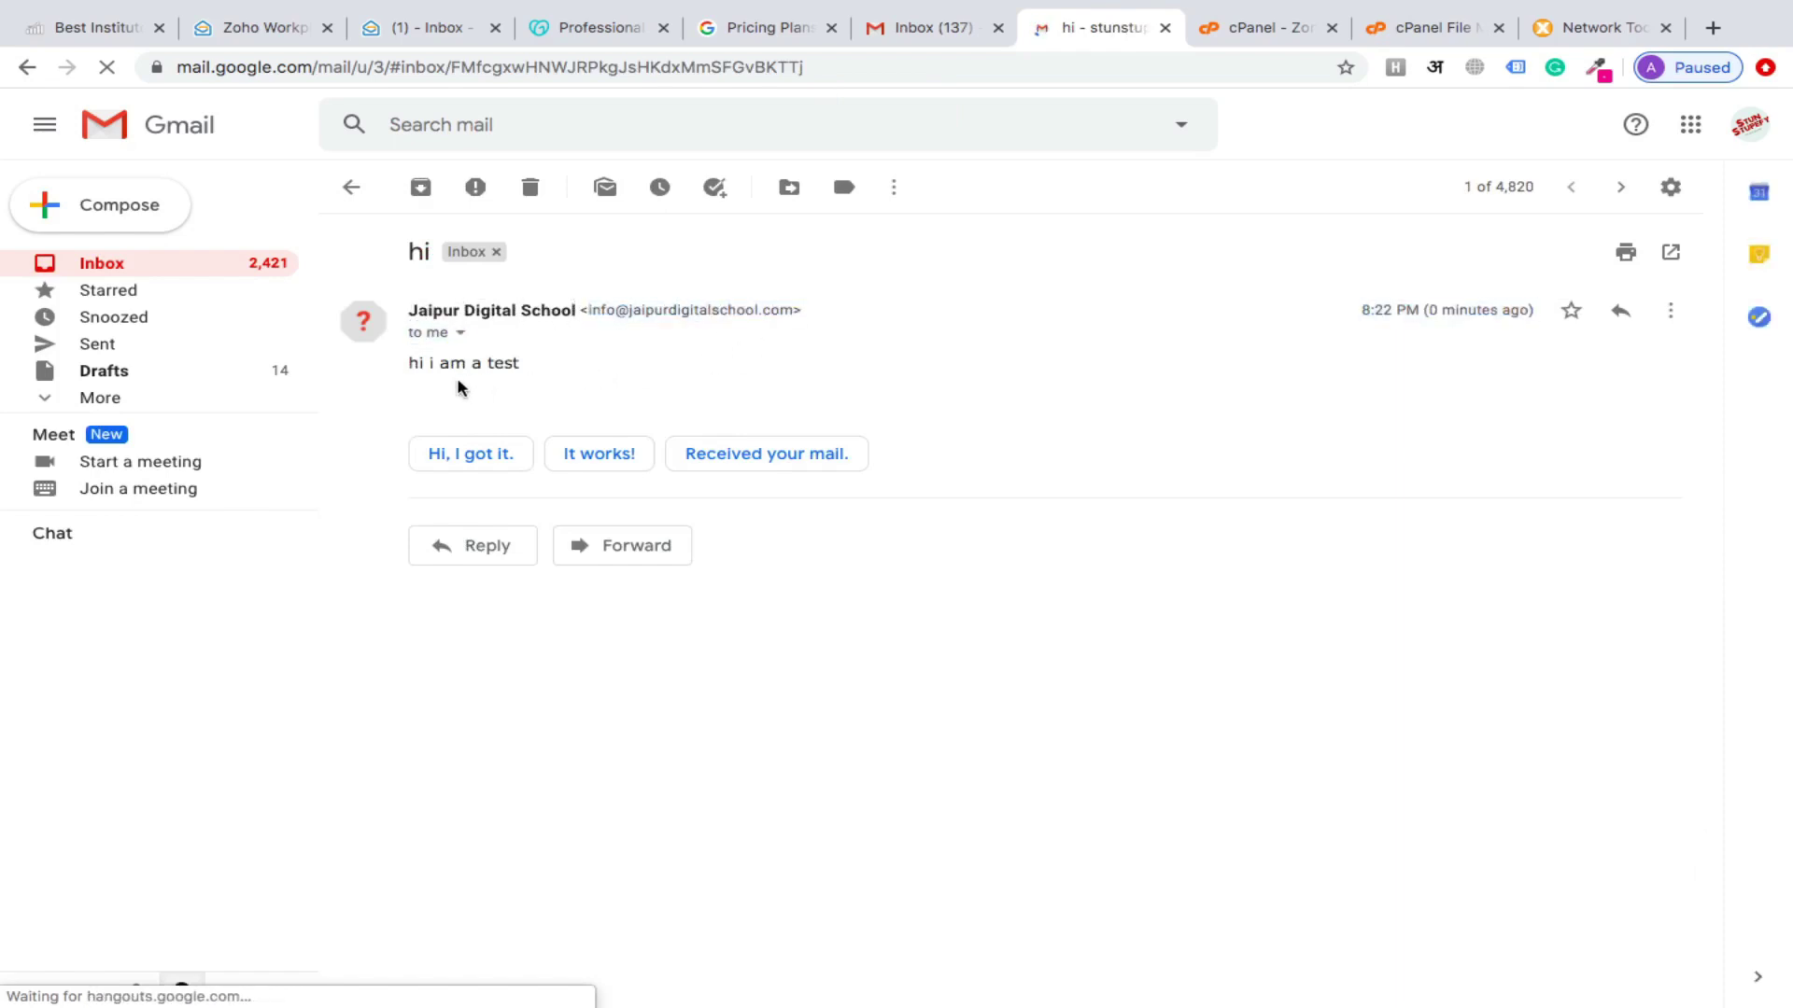
left_click(474, 457)
left_click(457, 659)
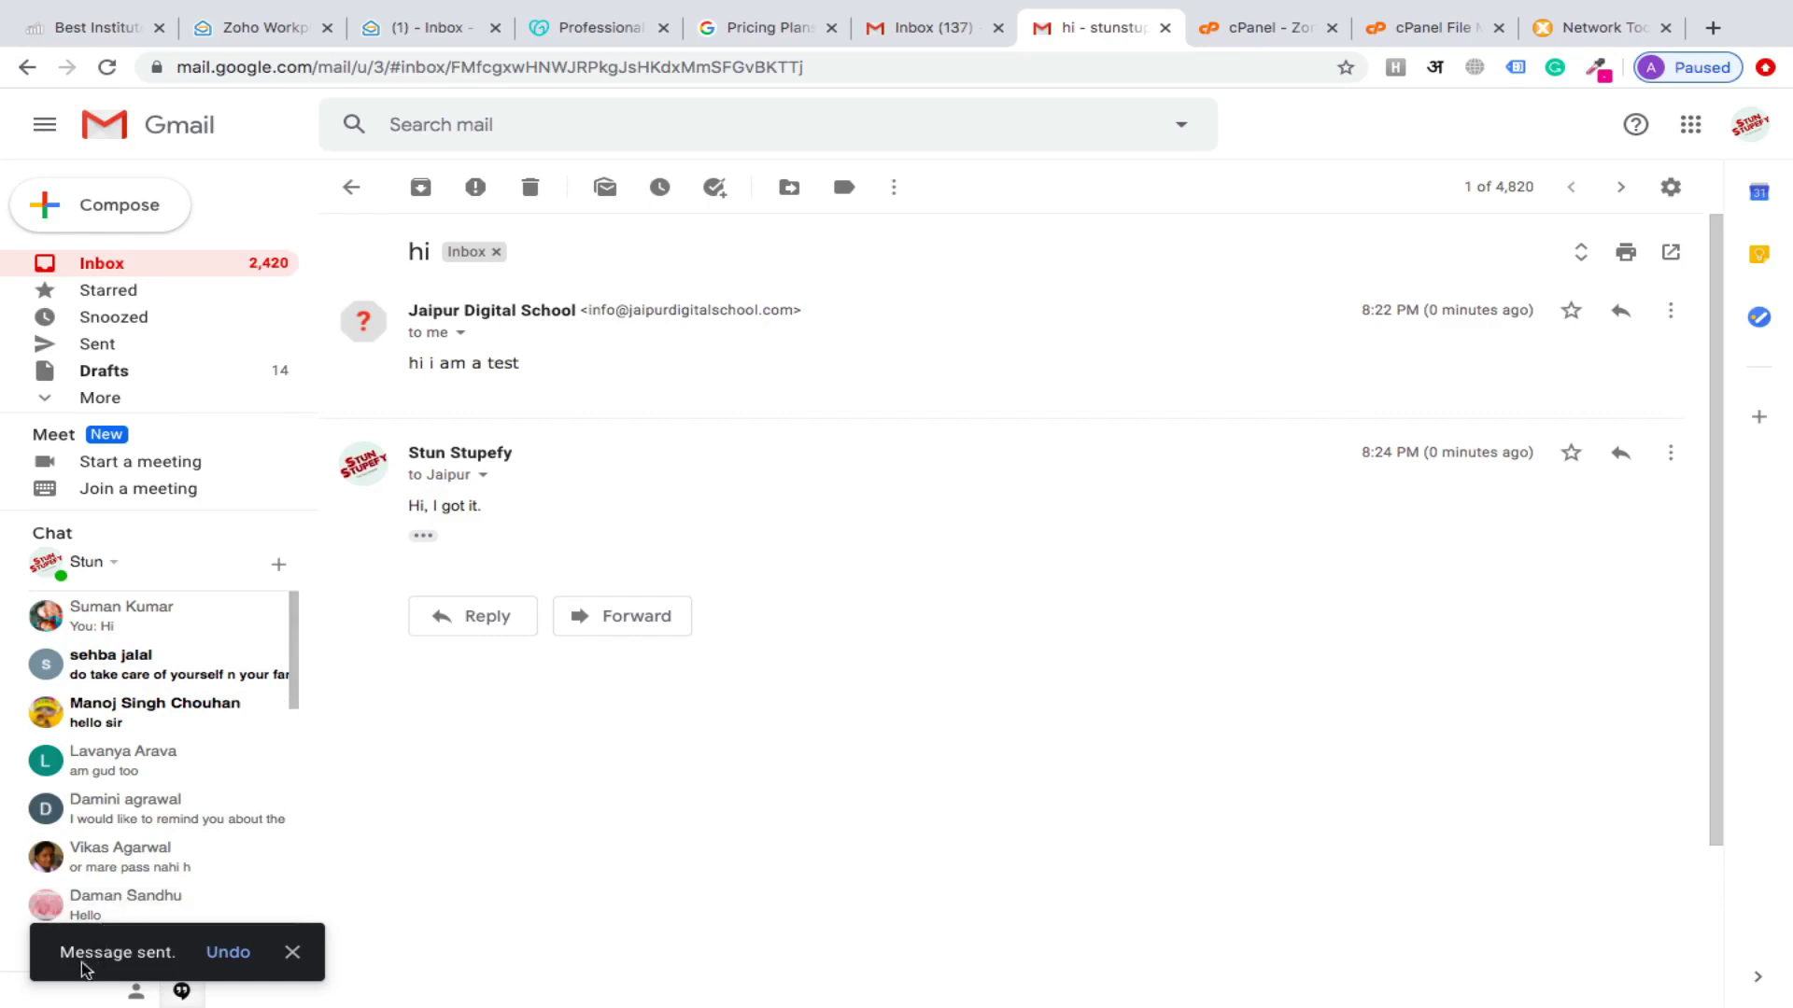
triple_click(93, 952)
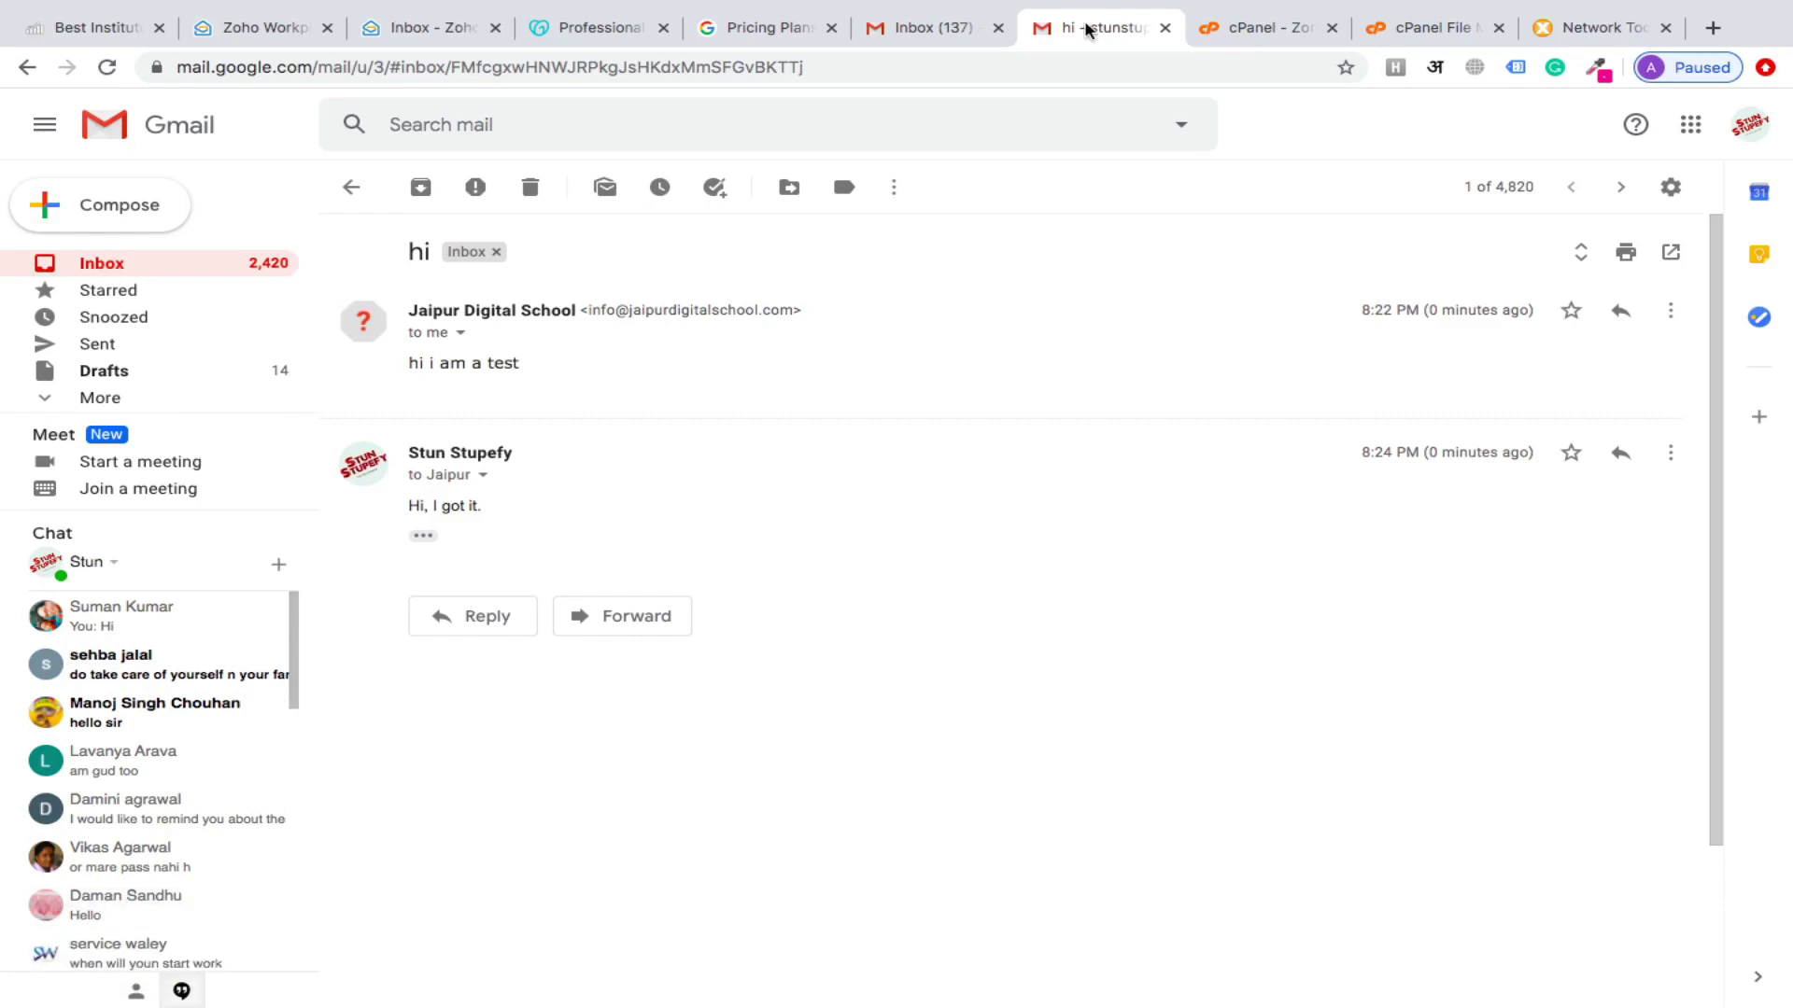